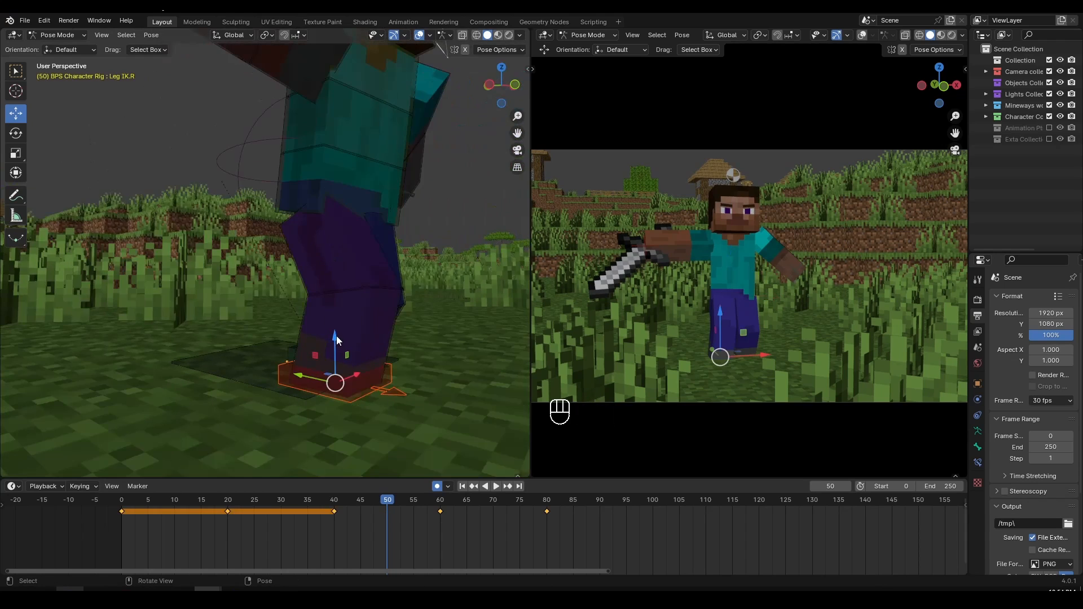
Raise the character's right leg IK control at frame 50 and try rotating it.
{"action": "left_click_drag", "start_coordinate": [336, 337], "coordinate": [336, 282]}
{"action": "key", "text": "r"}
{"action": "right_click", "coordinate": [449, 354]}
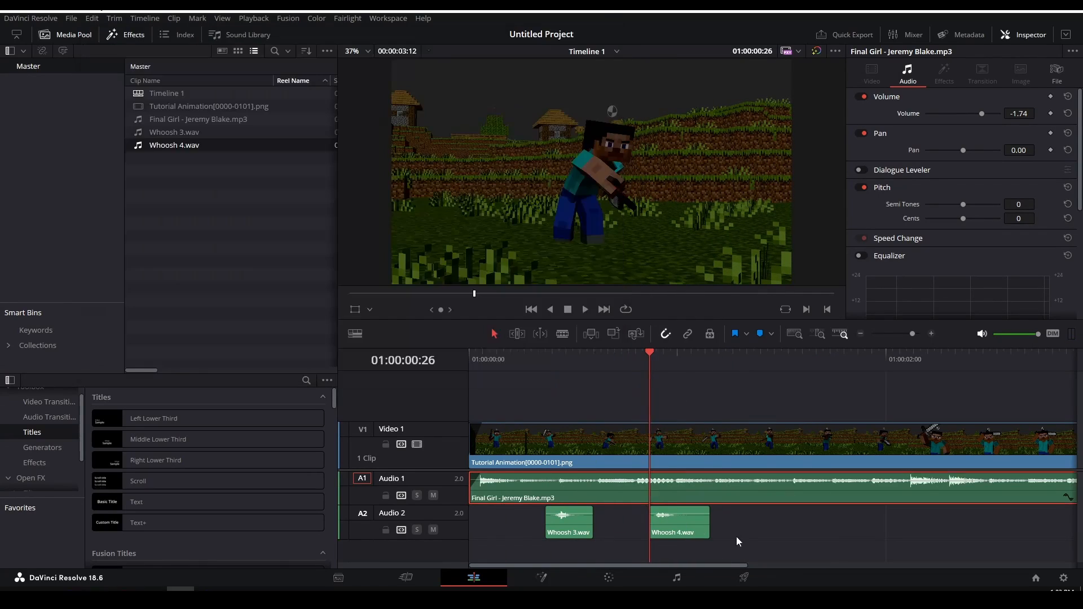
Switch to DaVinci Resolve and play Timeline 1 from near its start to check the whoosh sounds.
{"action": "left_click", "coordinate": [506, 364]}
{"action": "key", "text": "space"}
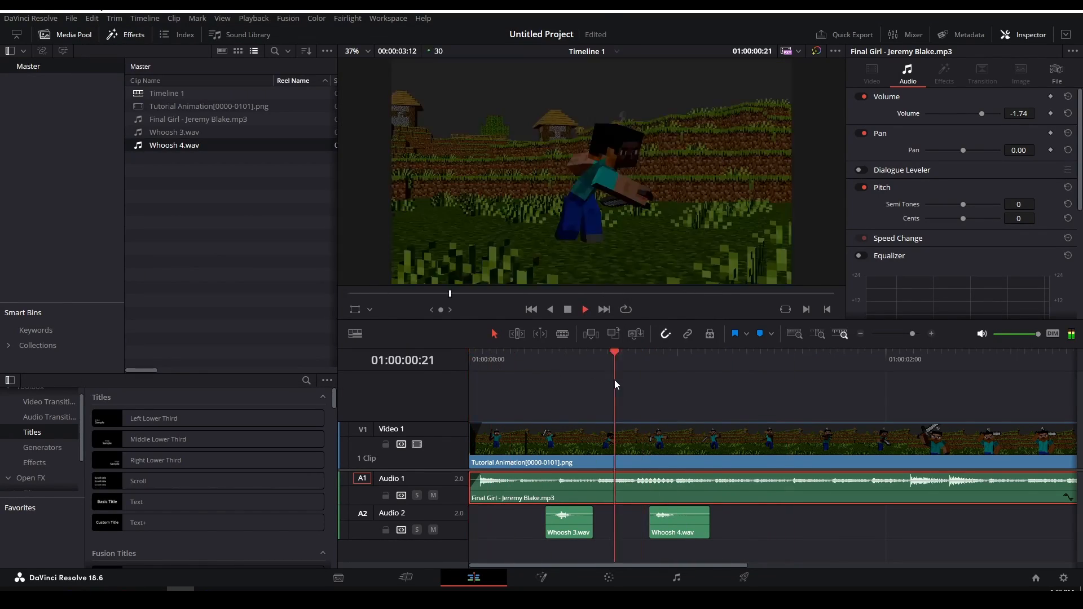
{"action": "key", "text": "space"}
{"action": "left_click", "coordinate": [233, 219]}
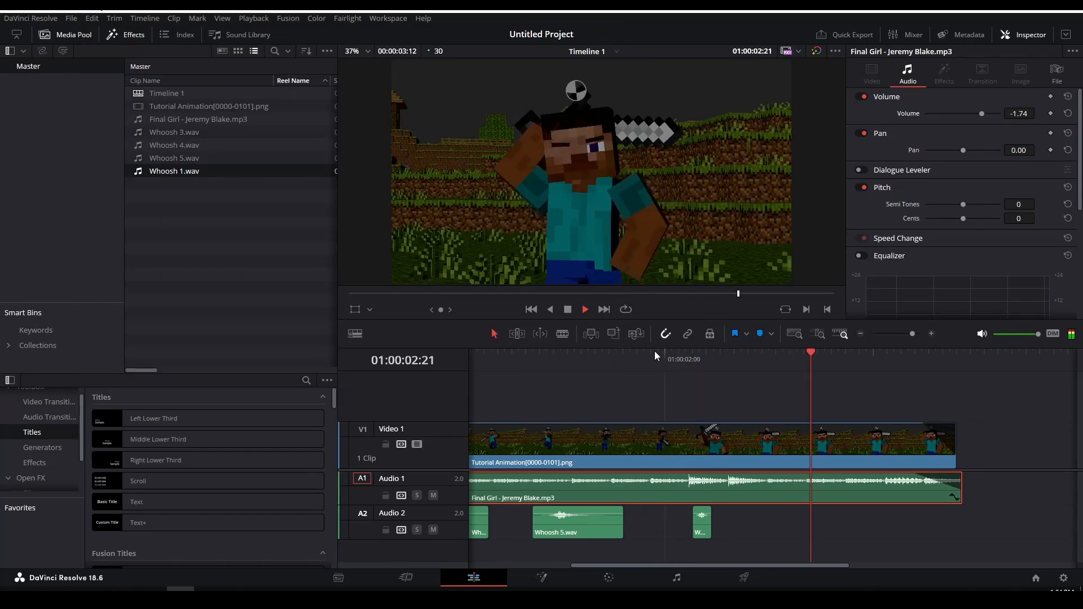
Shift the Whoosh 1 clip slightly earlier on Audio 2 and align Whoosh 2 to start at 01:00:02:18.
{"action": "left_click_drag", "start_coordinate": [174, 171], "coordinate": [677, 522]}
{"action": "left_click", "coordinate": [815, 361]}
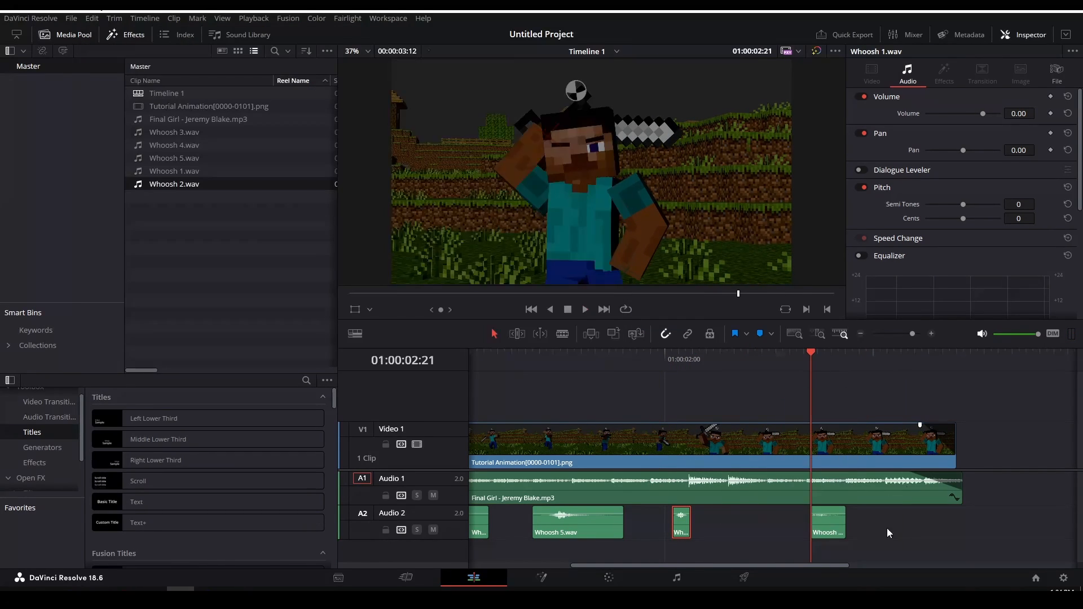
{"action": "left_click_drag", "start_coordinate": [811, 363], "coordinate": [791, 366]}
{"action": "left_click", "coordinate": [814, 523]}
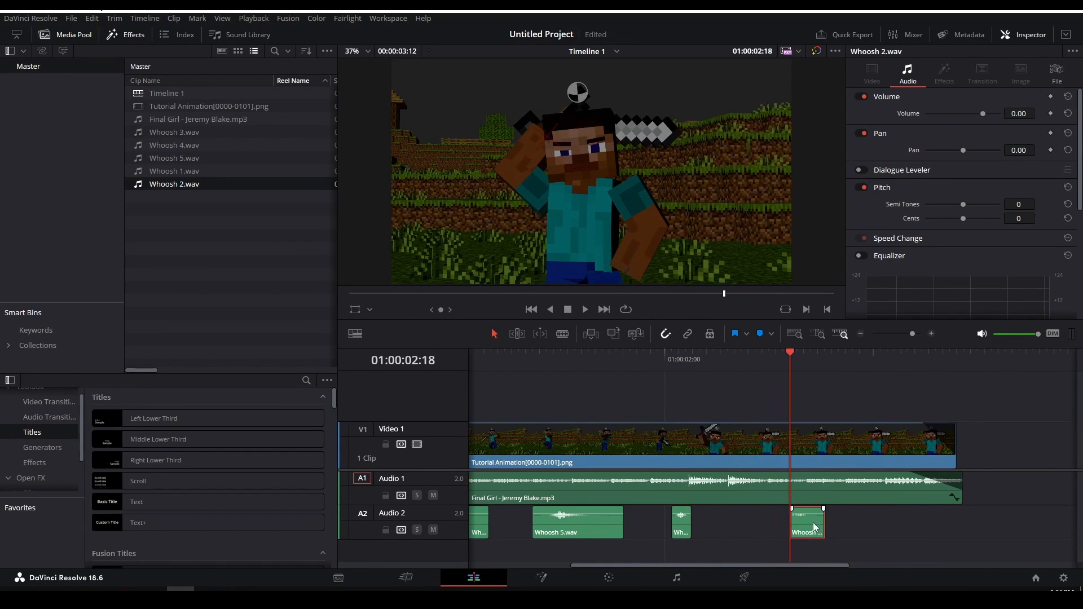
{"action": "key", "text": "space"}
Replace Whoosh 5 on Audio 2 by overlaying Whoosh 6 at its start and deleting the leftover piece.
{"action": "left_click_drag", "start_coordinate": [221, 229], "coordinate": [534, 507]}
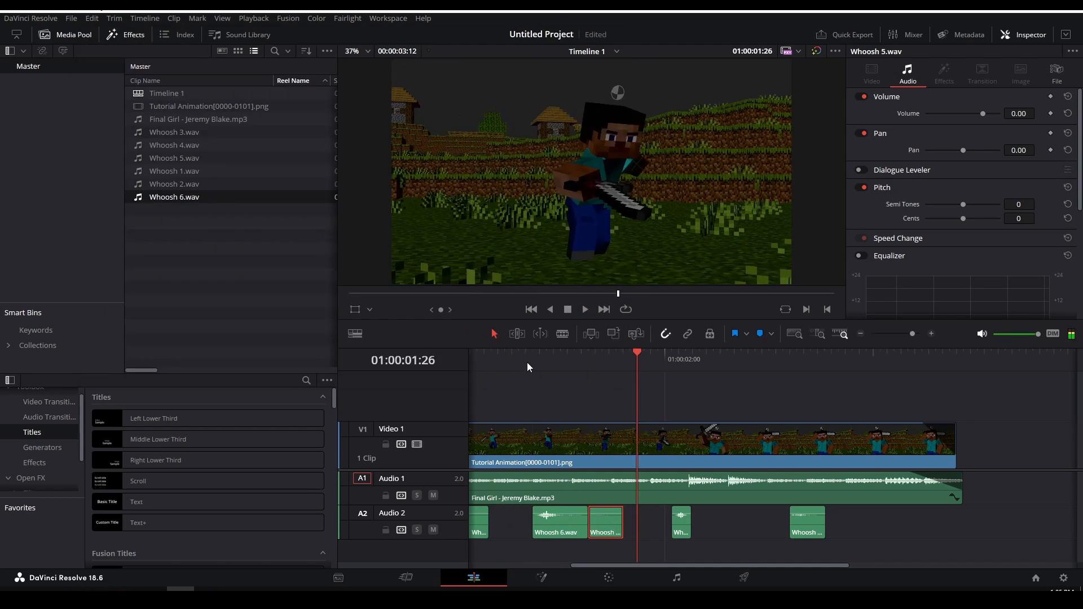
{"action": "key", "text": "Delete"}
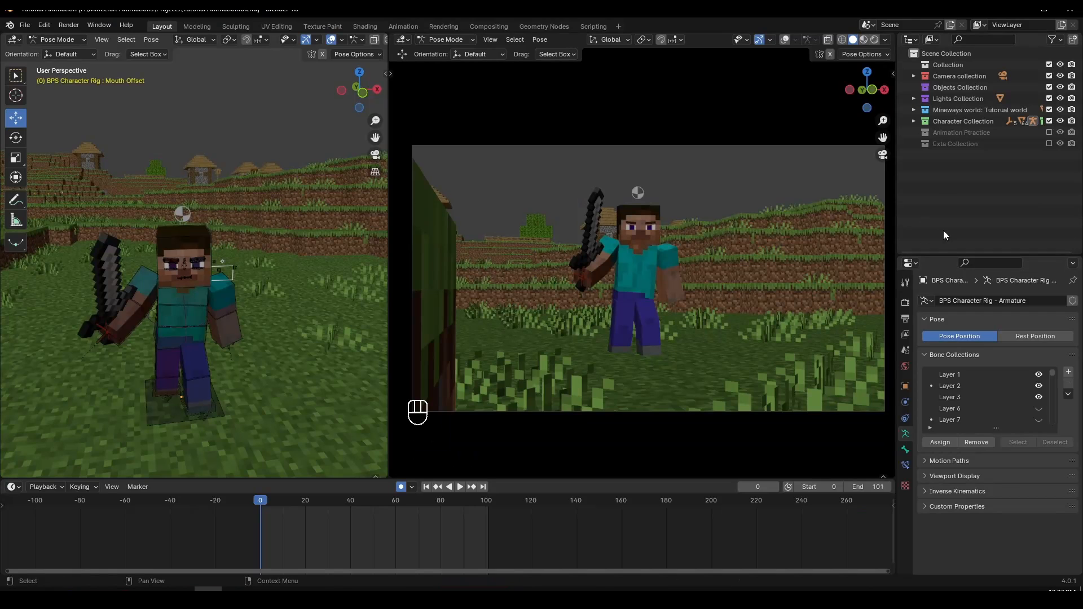
Switch to Blender, enlarge the Properties editor and show the scene's output settings.
{"action": "left_click_drag", "start_coordinate": [937, 256], "coordinate": [938, 181]}
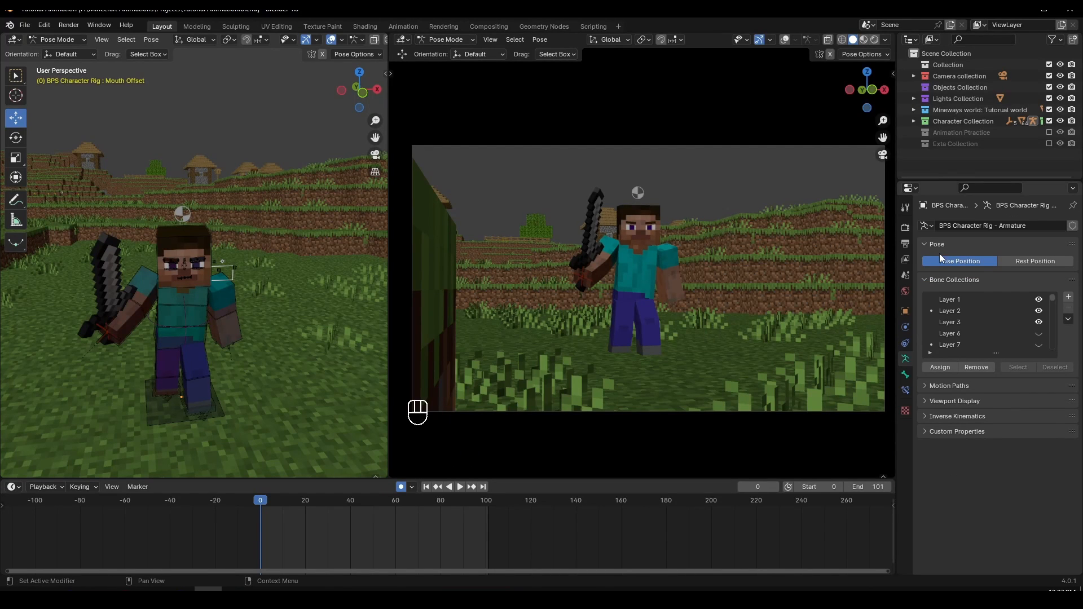
{"action": "left_click", "coordinate": [907, 241]}
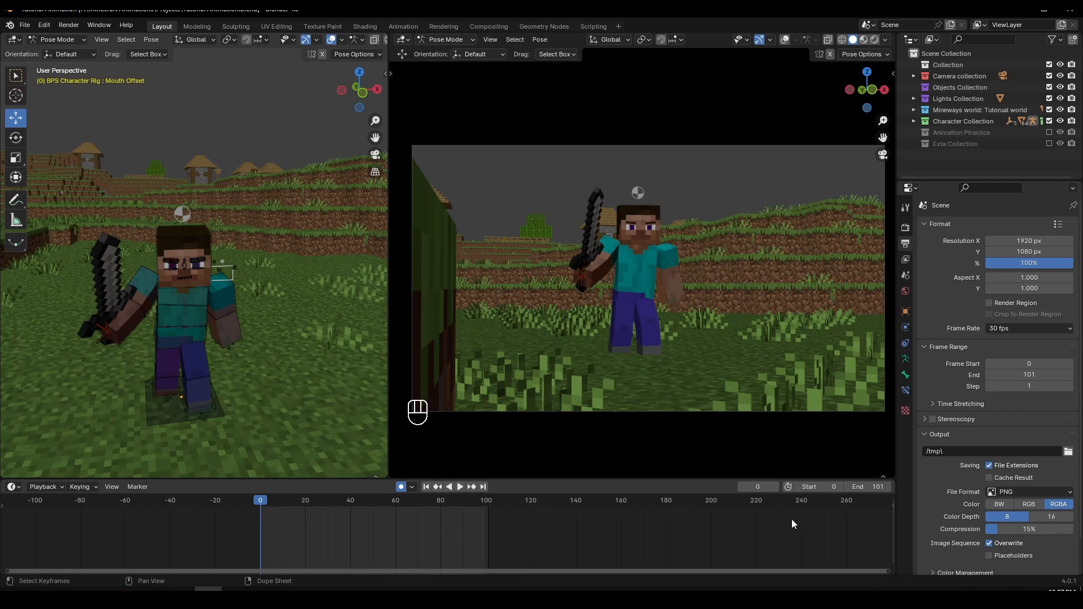
Examine the animation's start and end frame range in the timeline.
{"action": "scroll", "coordinate": [408, 545], "scroll_direction": "up", "scroll_amount": 3}
{"action": "scroll", "coordinate": [407, 545], "scroll_direction": "down", "scroll_amount": 4}
{"action": "middle_click_drag", "start_coordinate": [407, 545], "coordinate": [431, 539]}
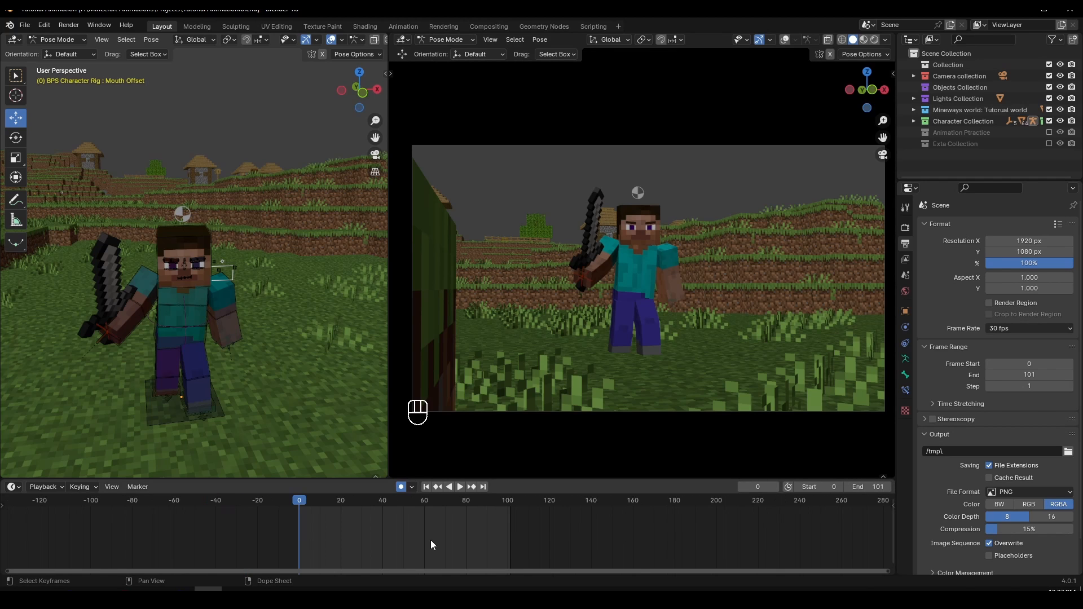
{"action": "scroll", "coordinate": [389, 534], "scroll_direction": "up", "scroll_amount": 8}
{"action": "scroll", "coordinate": [390, 534], "scroll_direction": "down", "scroll_amount": 8}
{"action": "scroll", "coordinate": [391, 535], "scroll_direction": "up", "scroll_amount": 8}
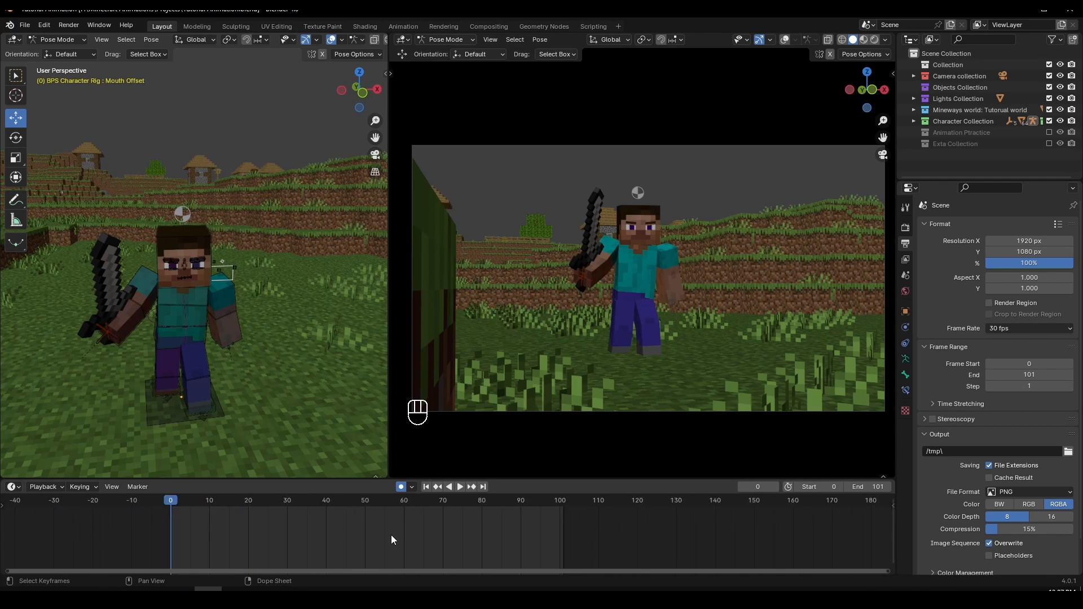
{"action": "scroll", "coordinate": [393, 538], "scroll_direction": "down", "scroll_amount": 8}
{"action": "scroll", "coordinate": [395, 530], "scroll_direction": "up", "scroll_amount": 4}
{"action": "middle_click_drag", "start_coordinate": [394, 529], "coordinate": [526, 535]}
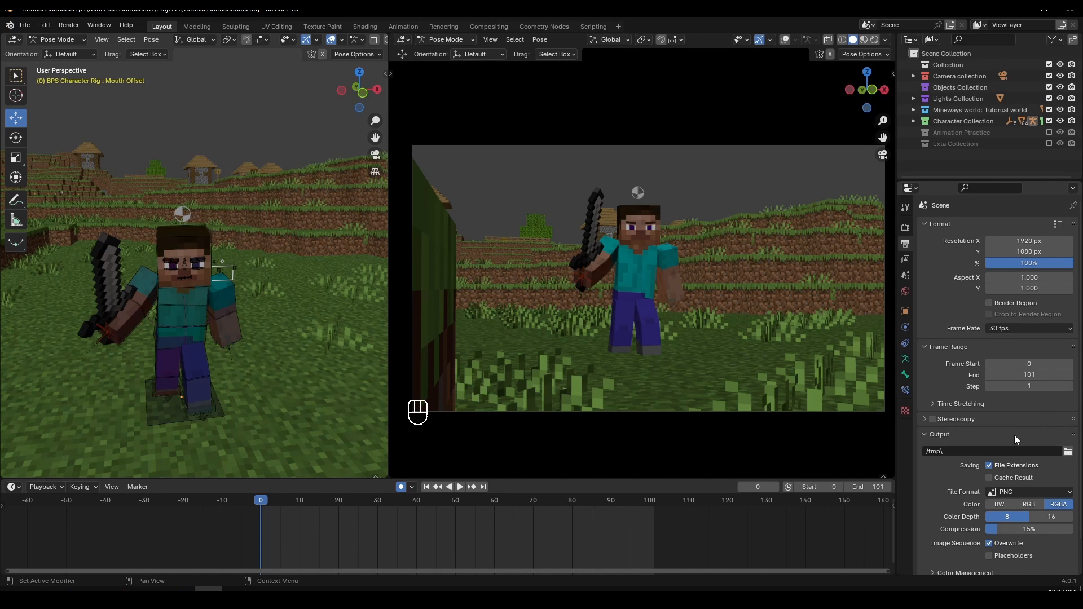
Browse for the render output location in F:\Minecraft Animations and display its folders as a list.
{"action": "scroll", "coordinate": [1014, 435], "scroll_direction": "down", "scroll_amount": 2}
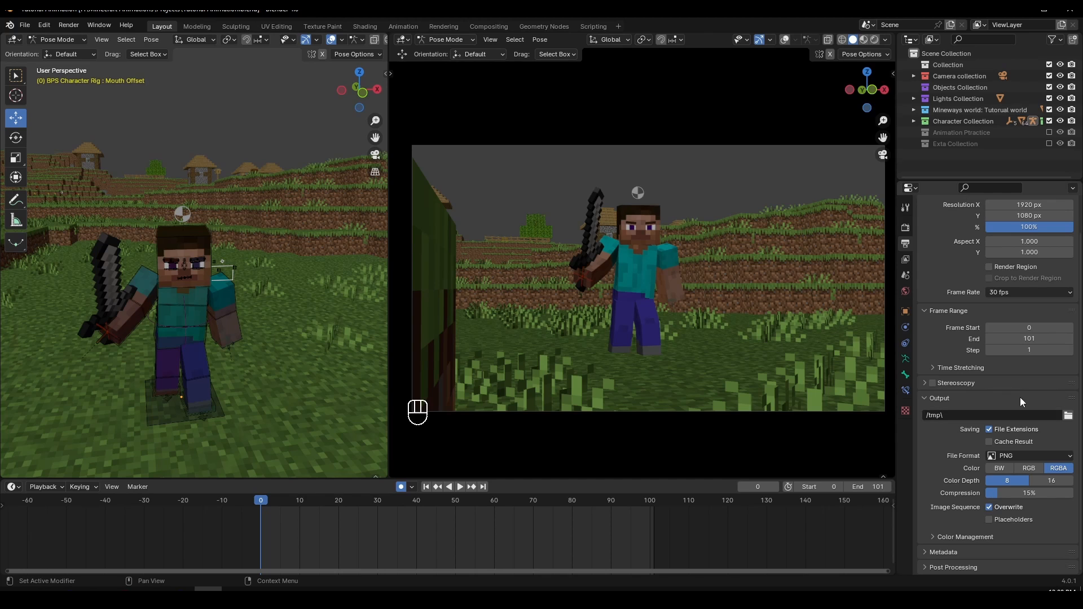
{"action": "left_click", "coordinate": [1068, 415]}
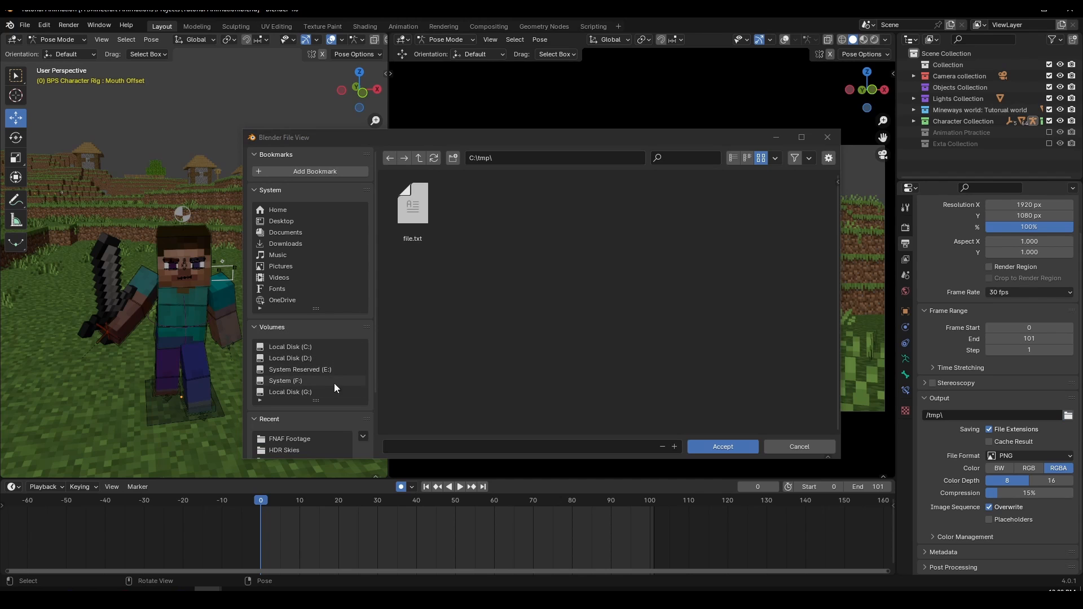
{"action": "left_click", "coordinate": [320, 222]}
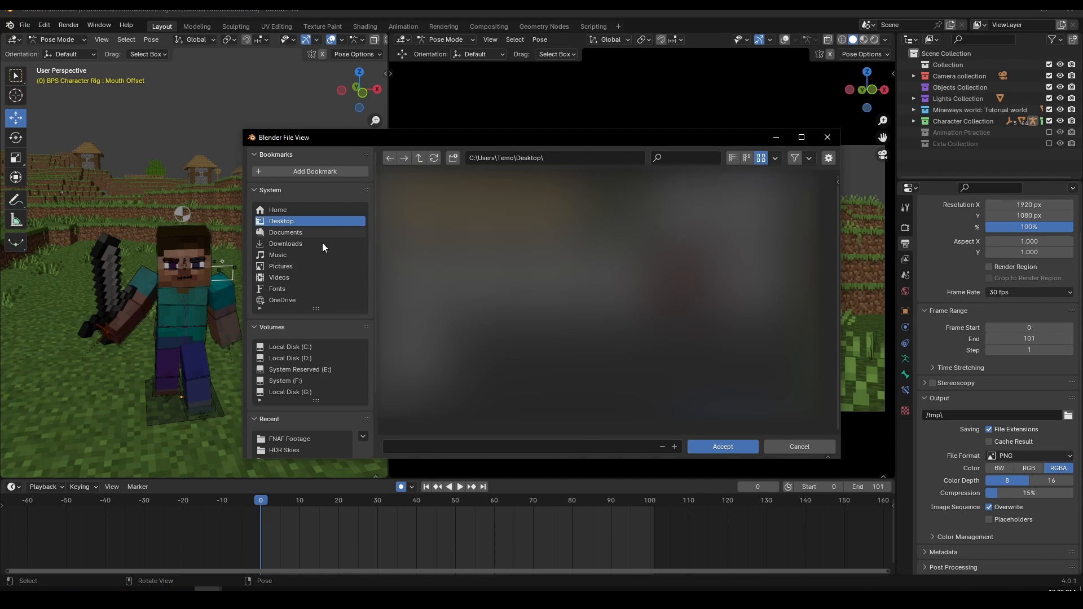
{"action": "left_click", "coordinate": [328, 370]}
{"action": "left_click", "coordinate": [316, 387]}
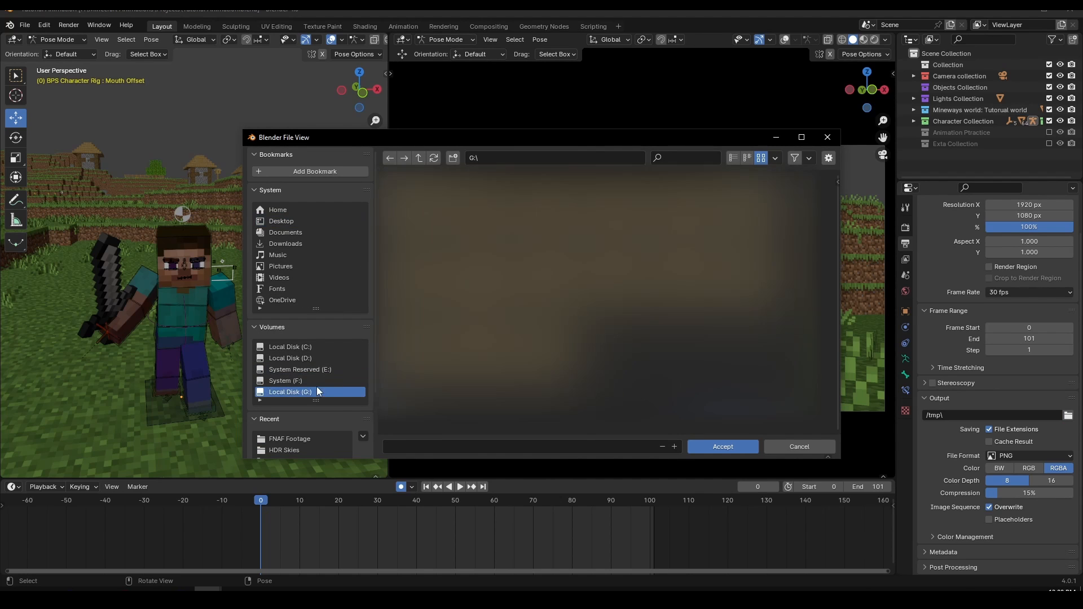
{"action": "left_click", "coordinate": [314, 382]}
{"action": "double_click", "coordinate": [728, 209]}
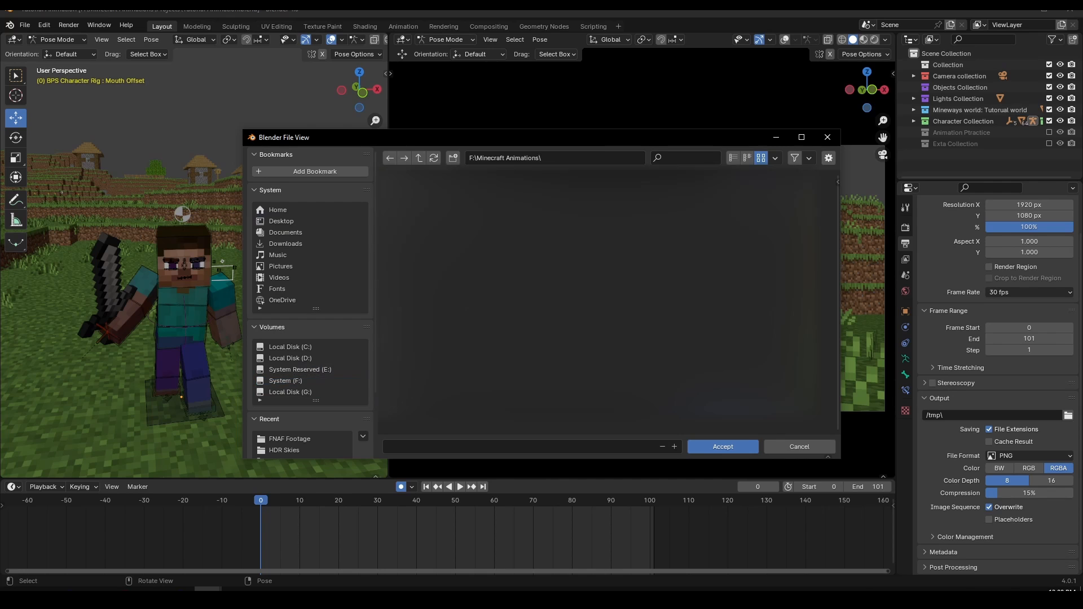
{"action": "left_click", "coordinate": [734, 157]}
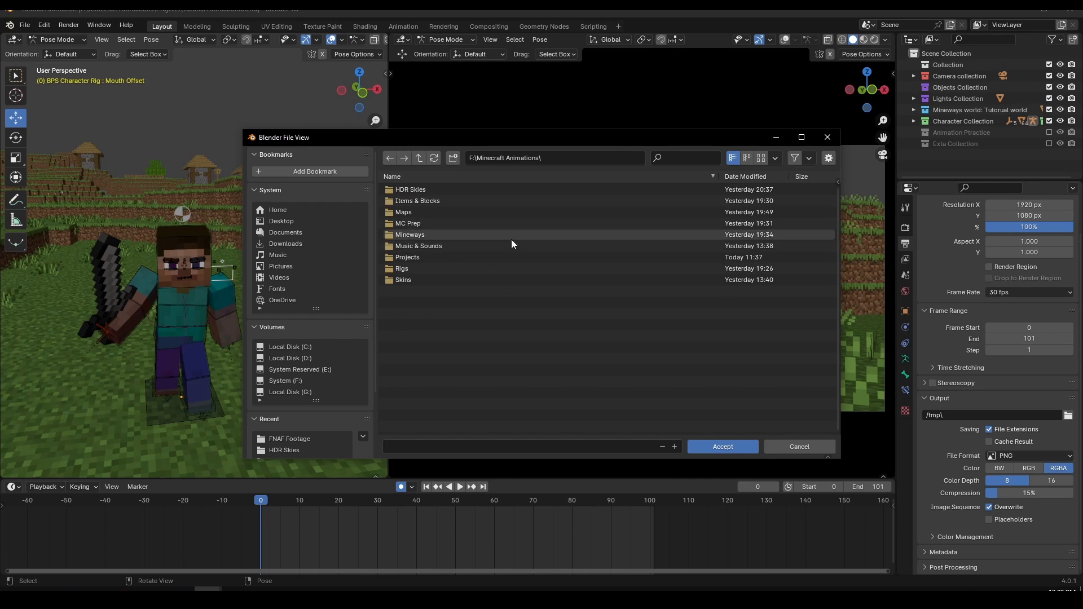
Create a folder named "Tutorial Animation Render" in F:\Minecraft Animations and open it.
{"action": "left_click", "coordinate": [455, 158]}
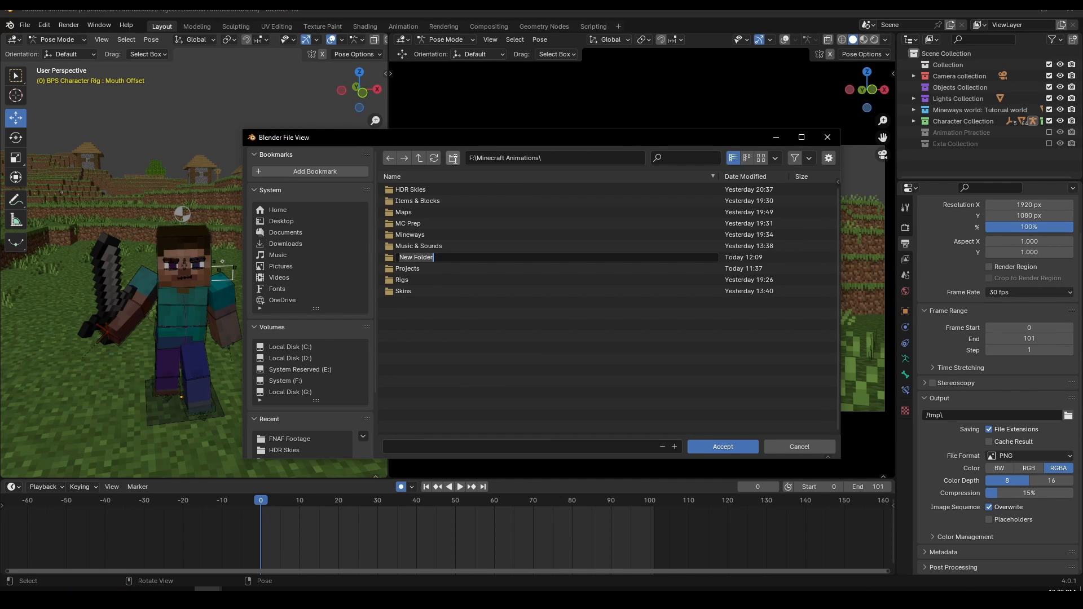
{"action": "key", "text": "BackSpace"}
{"action": "type", "text": "Tutoriela"}
{"action": "key", "text": "BackSpace"}
{"action": "key", "text": "BackSpace"}
{"action": "key", "text": "BackSpace"}
{"action": "type", "text": "al Animation Render"}
{"action": "key", "text": "Return"}
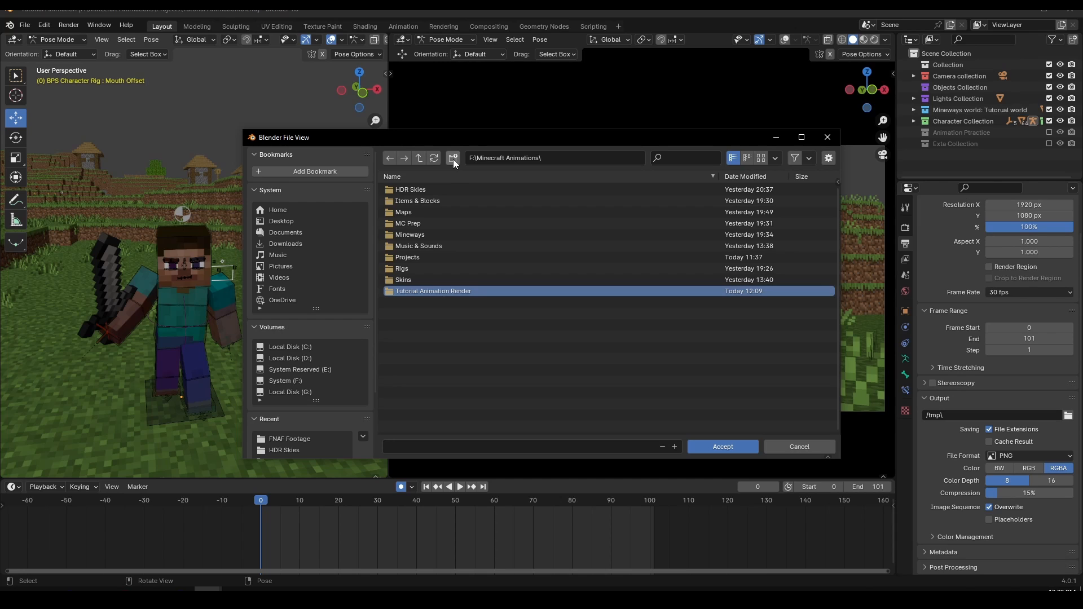
{"action": "double_click", "coordinate": [453, 292]}
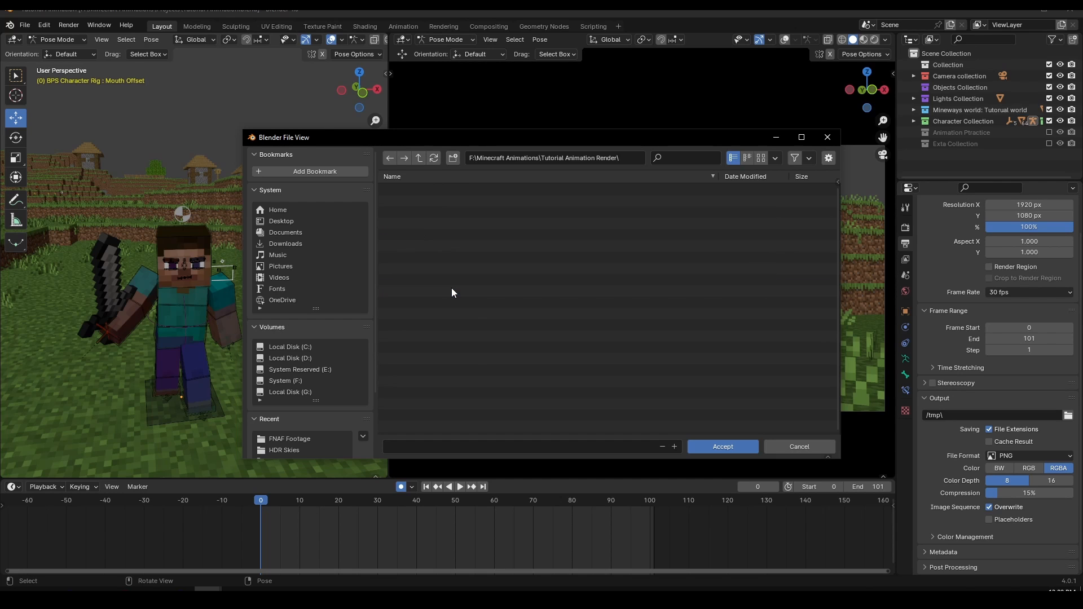
Name the render output file "Tutorial Animation" and accept the output path.
{"action": "left_click", "coordinate": [402, 465]}
{"action": "left_click", "coordinate": [425, 444]}
{"action": "left_click", "coordinate": [420, 447]}
{"action": "type", "text": "Tutorial Animation"}
{"action": "key", "text": "Return"}
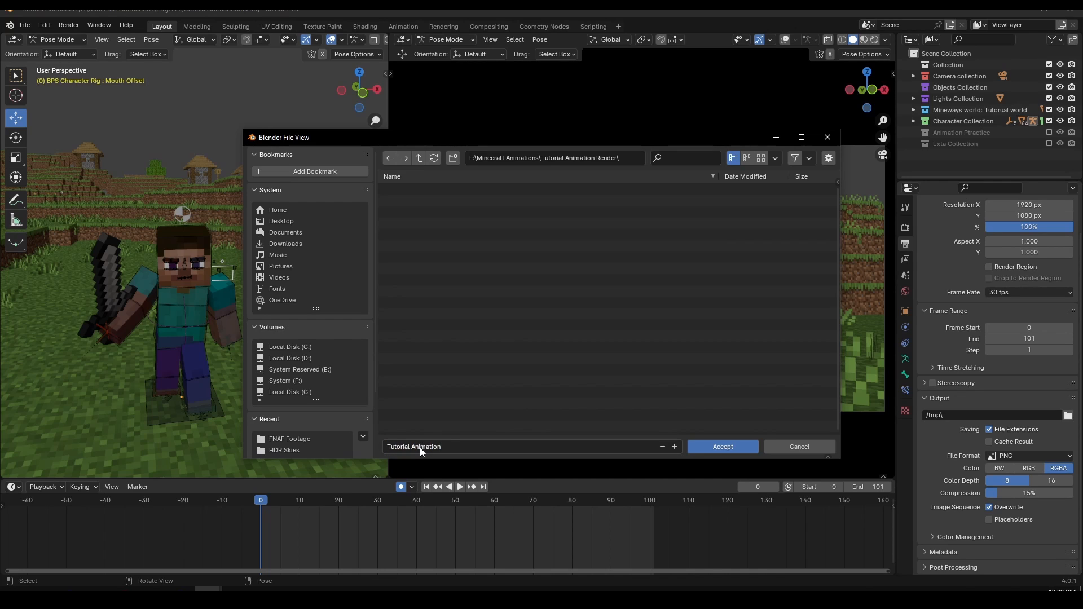
{"action": "left_click", "coordinate": [736, 450]}
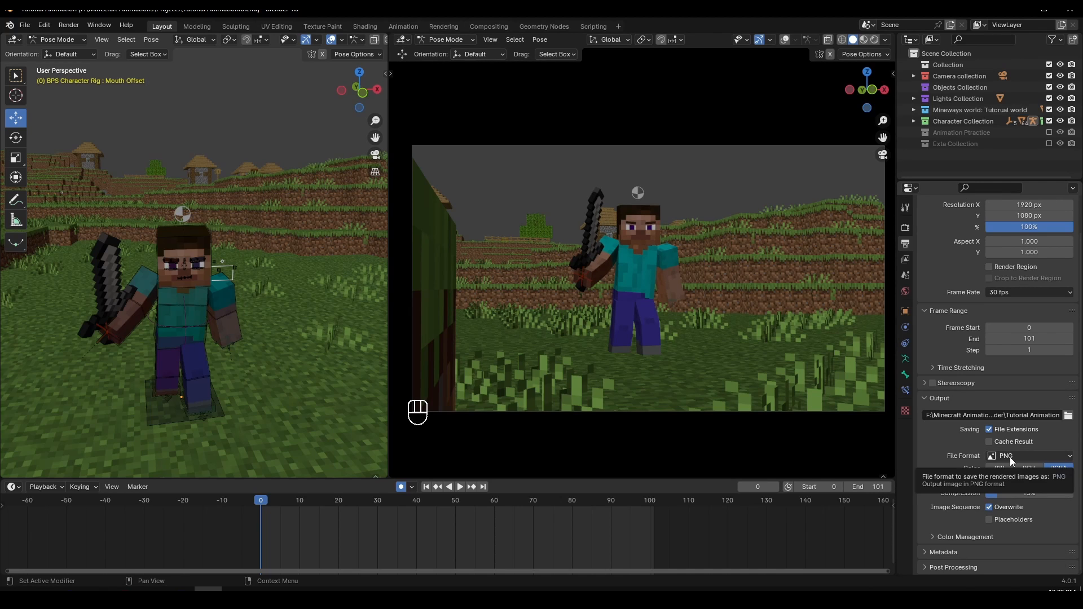
Scrub the animation from frame 0 to 101, check frame 45, and return to frame 0.
{"action": "scroll", "coordinate": [260, 533], "scroll_direction": "up", "scroll_amount": 3}
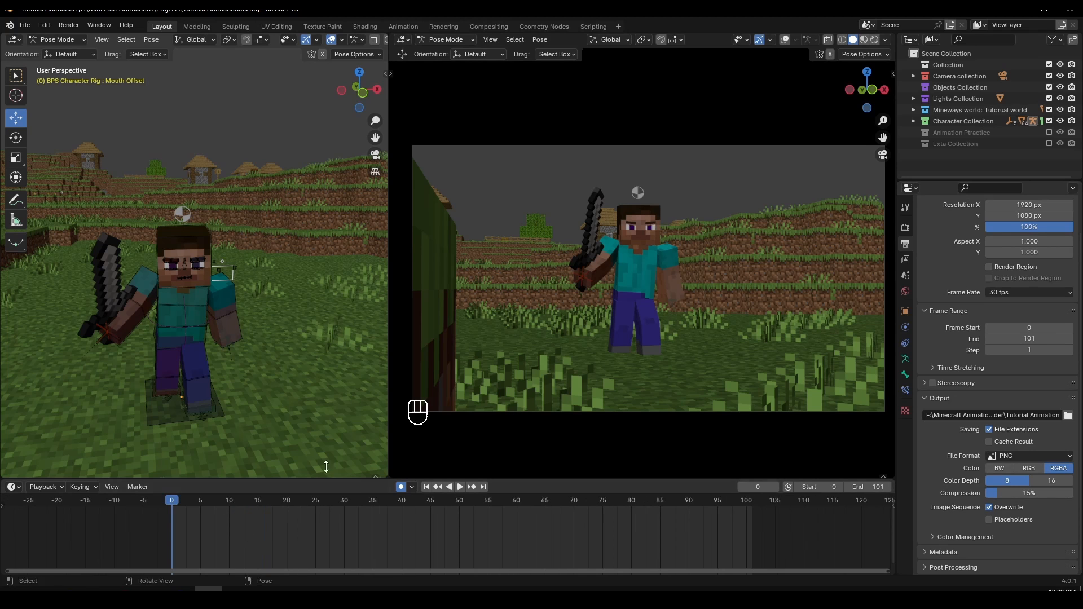
{"action": "left_click_drag", "start_coordinate": [190, 499], "coordinate": [748, 506]}
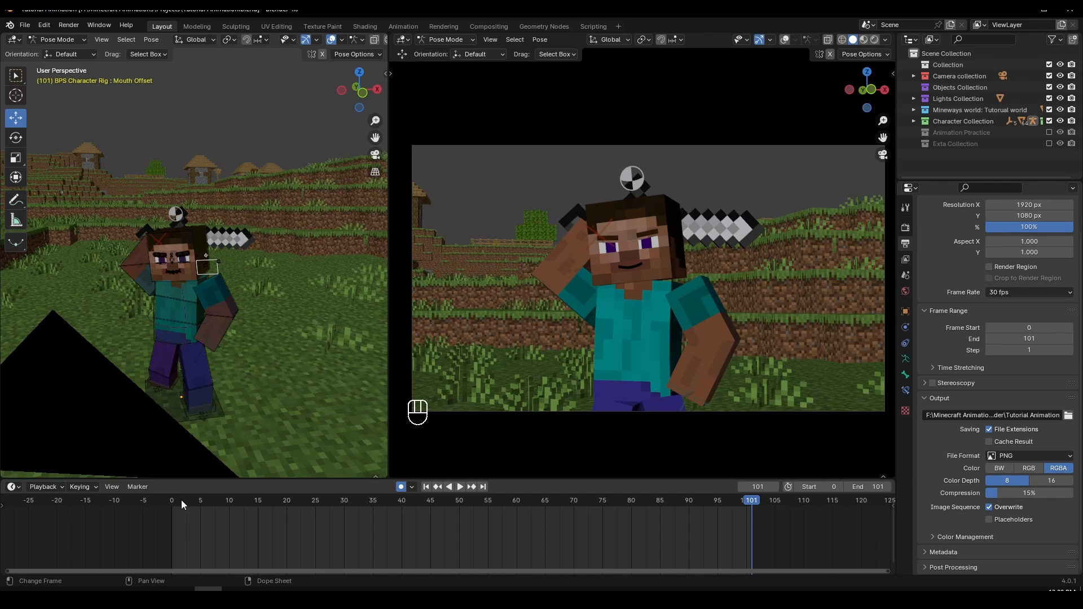
{"action": "key", "text": "shift+Left"}
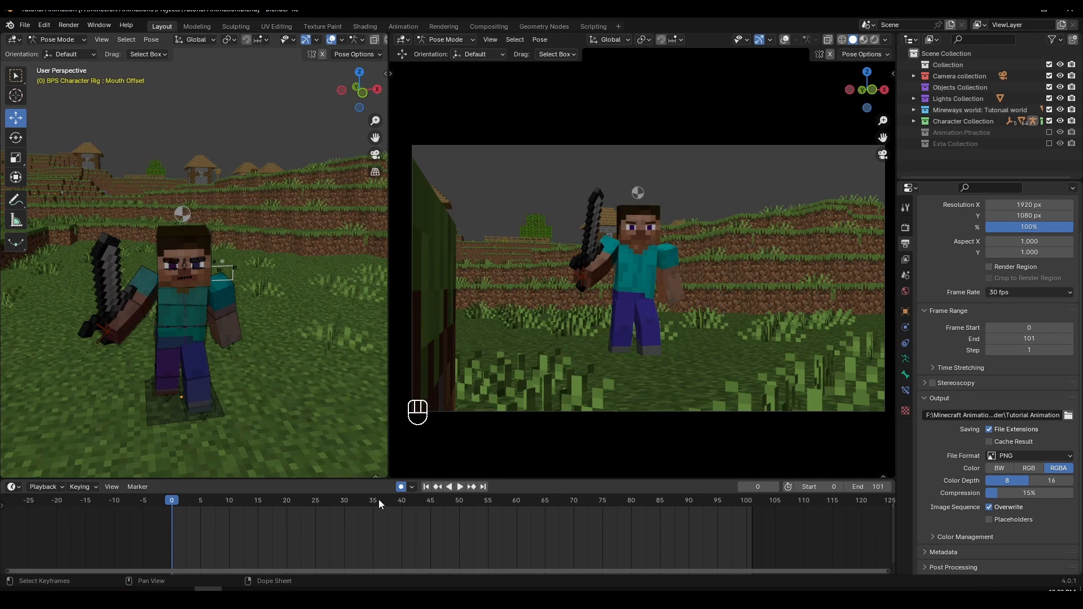
{"action": "left_click", "coordinate": [428, 502]}
{"action": "middle_click_drag", "start_coordinate": [448, 537], "coordinate": [386, 549]}
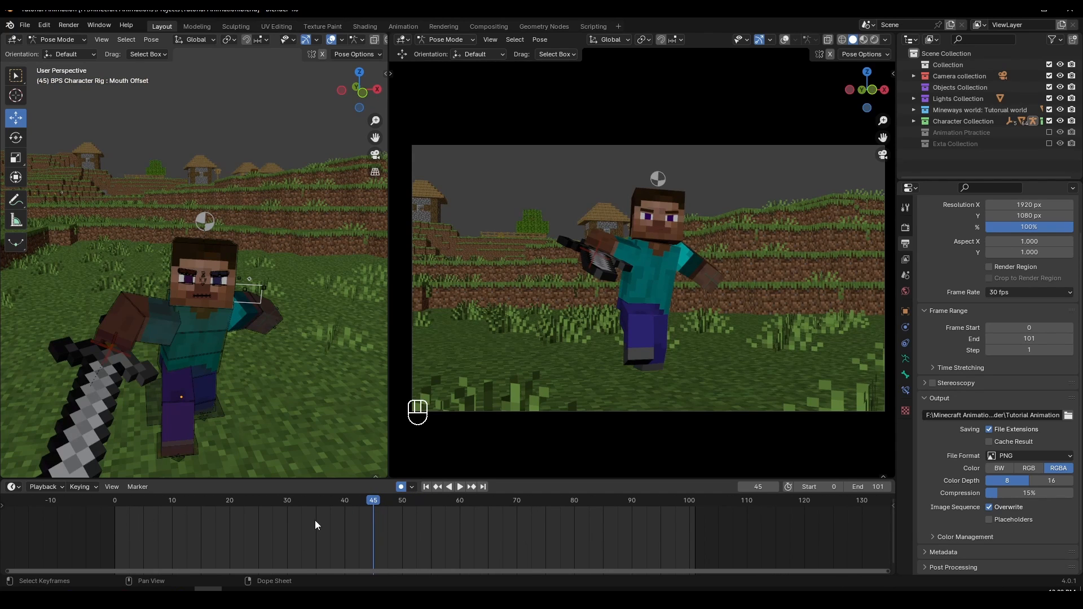
{"action": "key", "text": "shift+Left"}
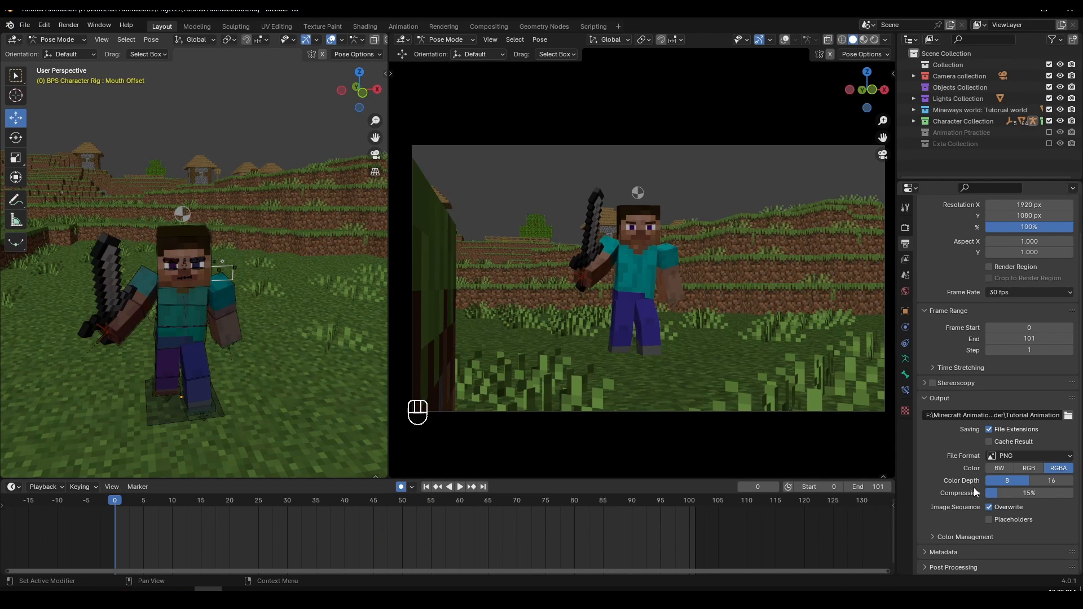
Set the output file format to FFmpeg Video and its encoding container to MPEG-4.
{"action": "left_click", "coordinate": [1023, 455]}
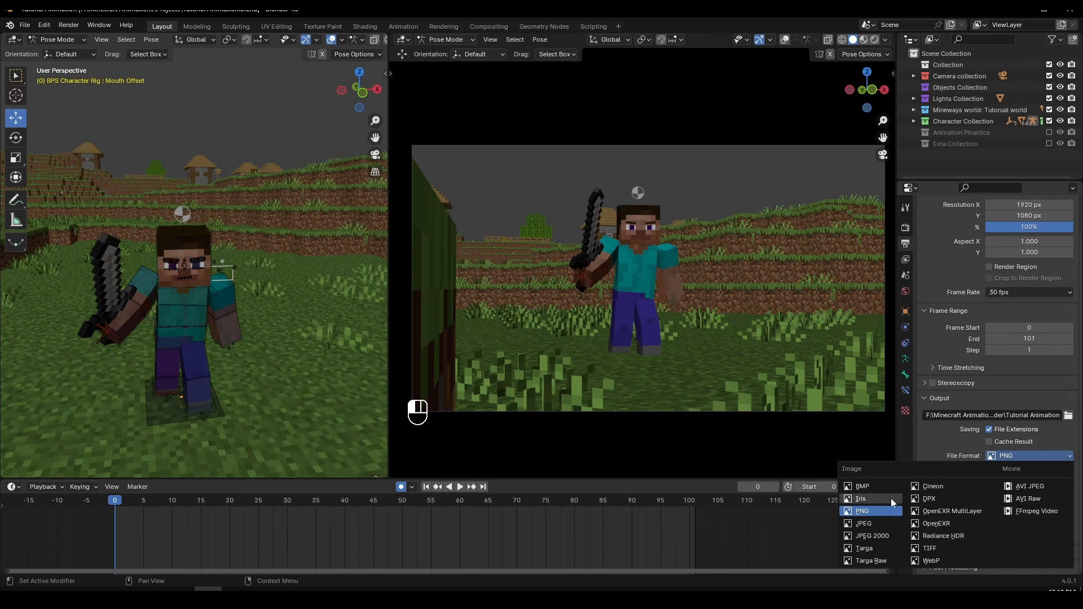
{"action": "left_click", "coordinate": [1035, 514]}
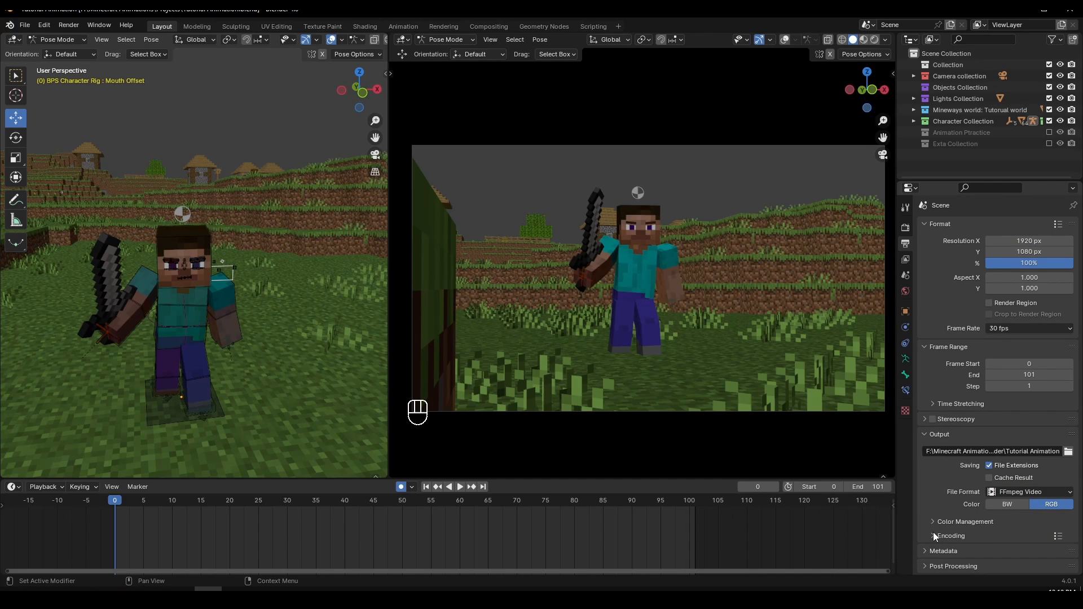
{"action": "left_click", "coordinate": [934, 533]}
{"action": "scroll", "coordinate": [982, 485], "scroll_direction": "down", "scroll_amount": 5}
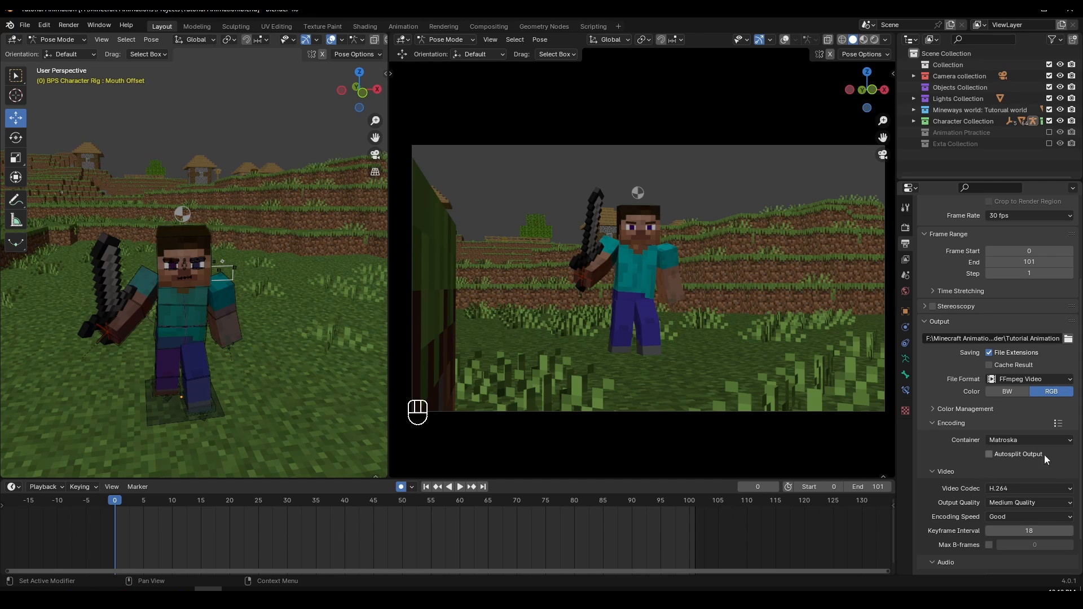
{"action": "left_click", "coordinate": [1021, 441]}
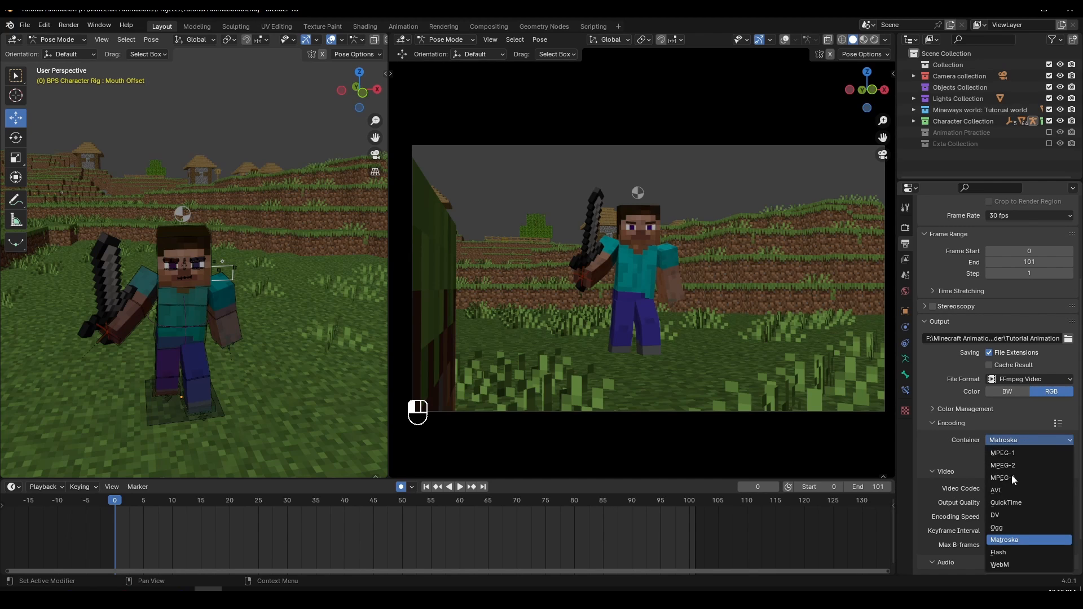
{"action": "left_click", "coordinate": [1026, 479]}
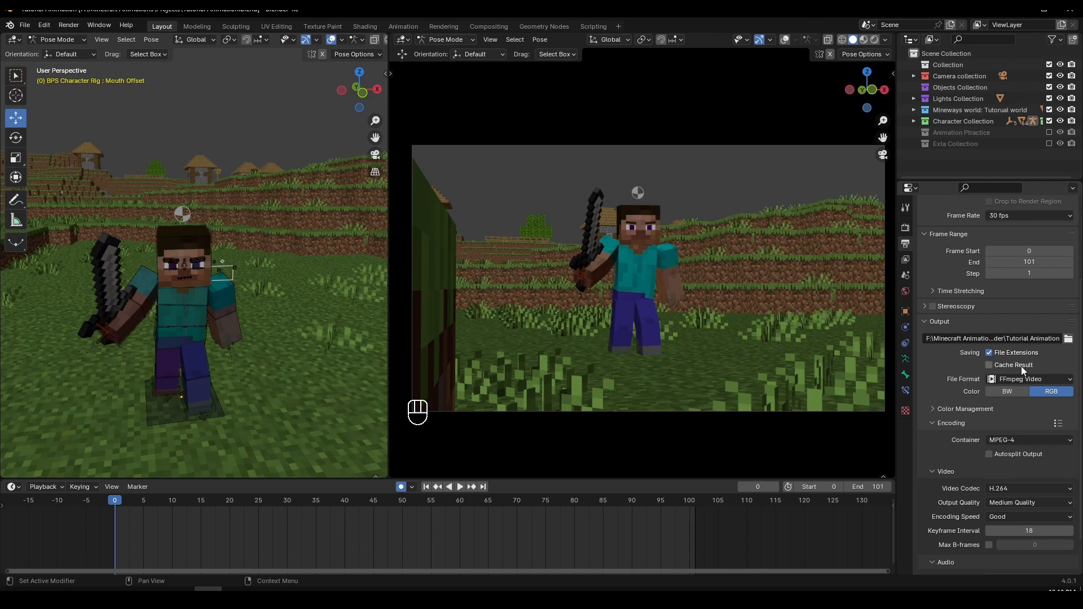
{"action": "left_click", "coordinate": [1017, 439]}
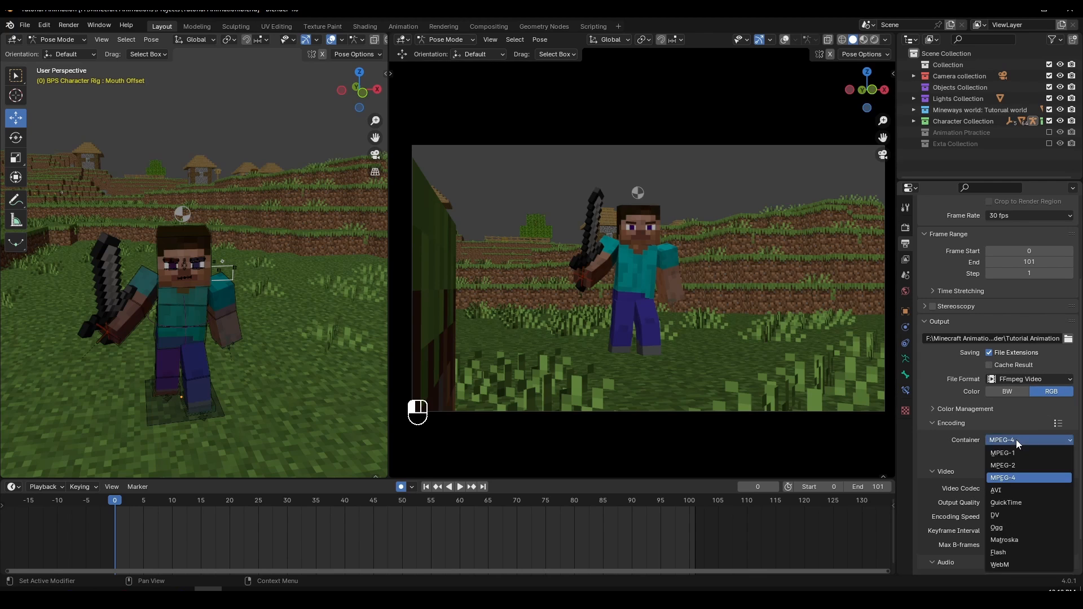
{"action": "left_click", "coordinate": [1017, 439]}
{"action": "scroll", "coordinate": [1015, 446], "scroll_direction": "down", "scroll_amount": 2}
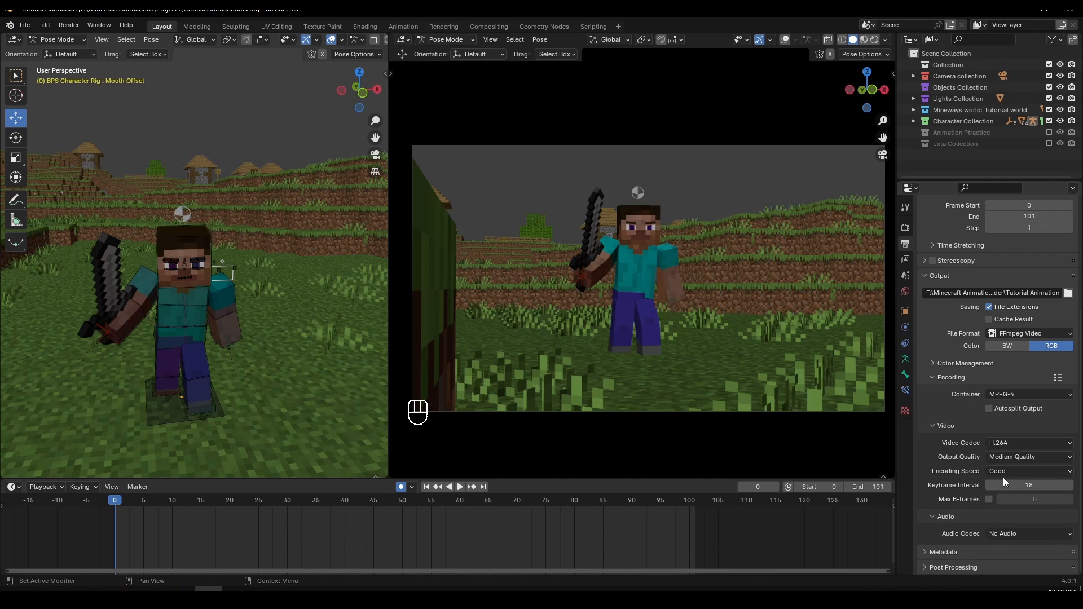
Set the video encoding output quality to High Quality.
{"action": "left_click", "coordinate": [1018, 457]}
{"action": "left_click", "coordinate": [1021, 503]}
{"action": "middle_click_drag", "start_coordinate": [412, 537], "coordinate": [472, 546]}
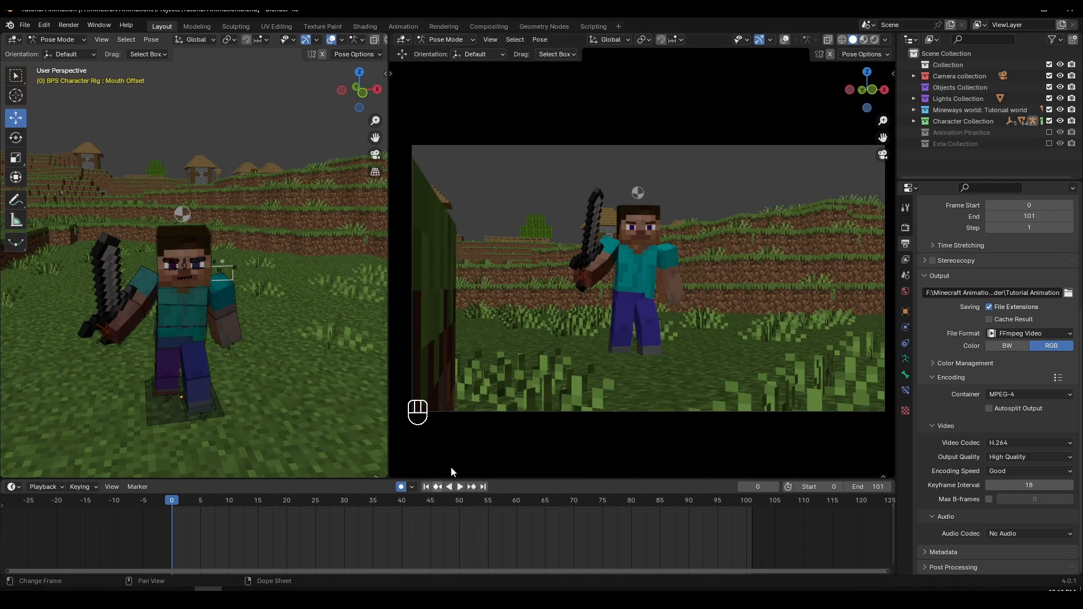
Change the render output file format to PNG, leaving image sequence overwriting enabled.
{"action": "left_click", "coordinate": [1021, 334]}
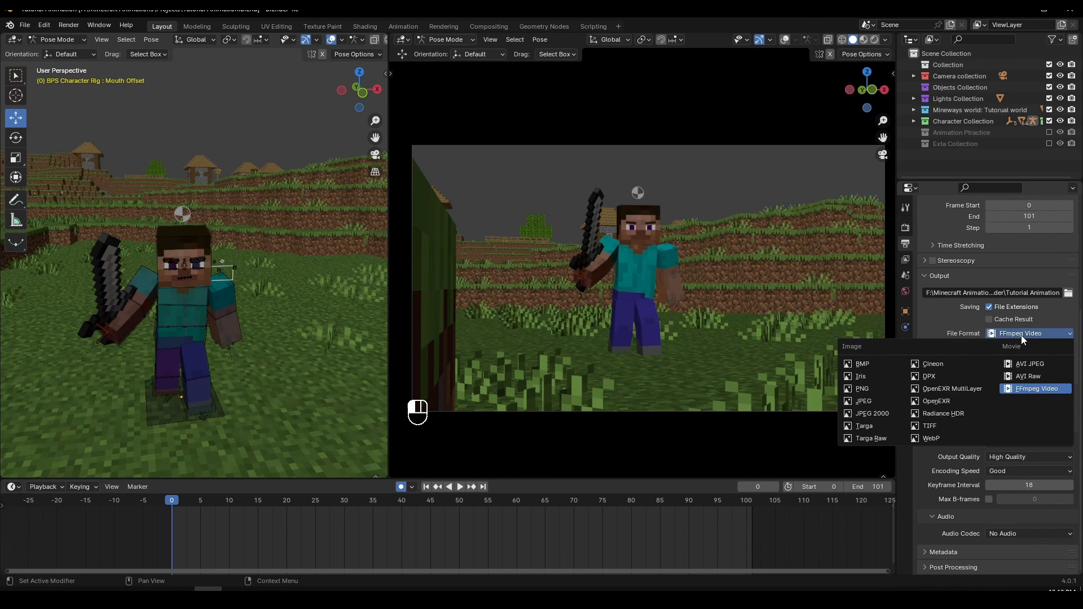
{"action": "left_click", "coordinate": [884, 385]}
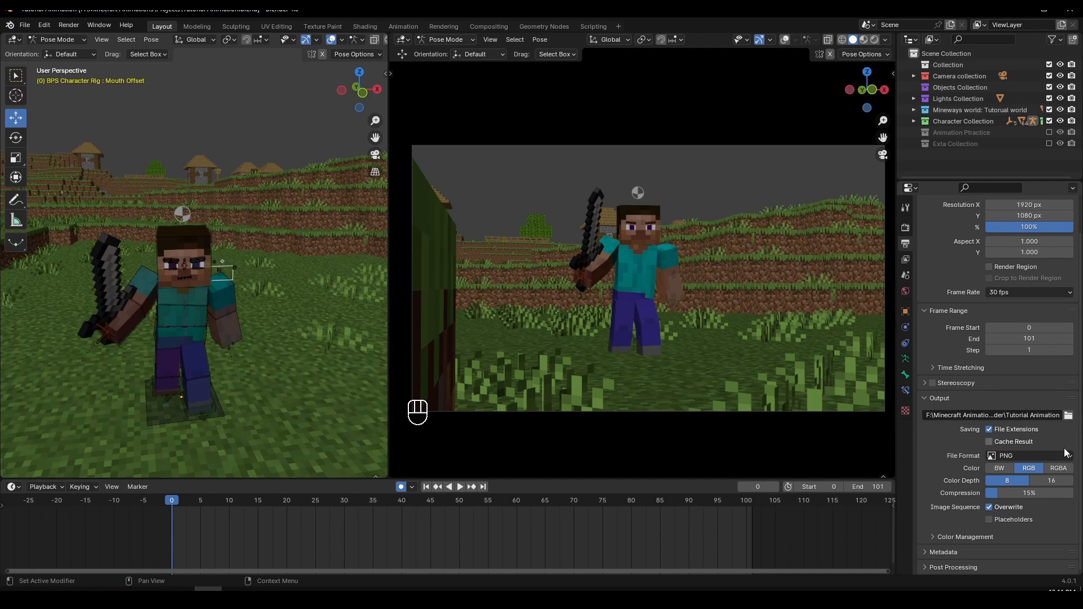
{"action": "left_click", "coordinate": [1000, 505]}
{"action": "left_click", "coordinate": [996, 509]}
{"action": "left_click", "coordinate": [1002, 509]}
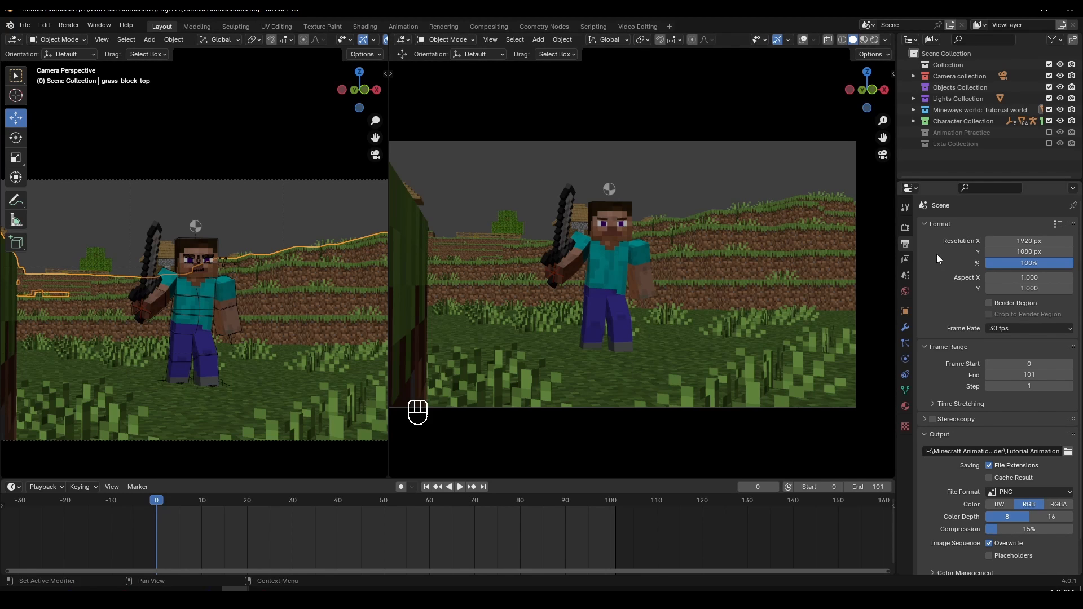
Enable the Vector data pass in the view layer properties.
{"action": "left_click", "coordinate": [906, 259]}
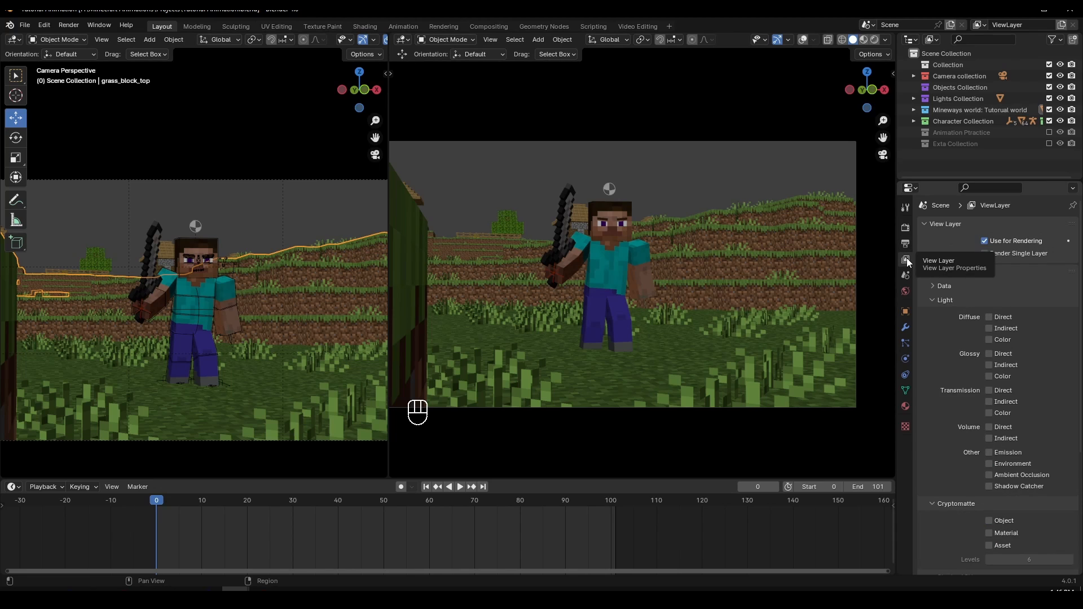
{"action": "left_click", "coordinate": [943, 286]}
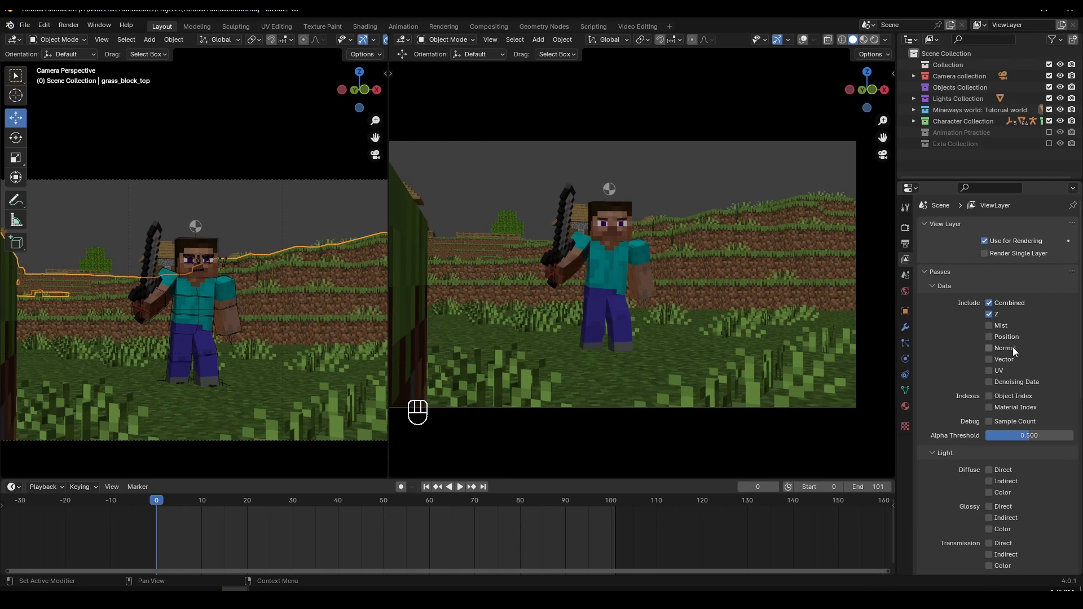
{"action": "left_click", "coordinate": [989, 360]}
Open the compositing workspace and move the Glare node closer to Render Layers, making room before the Composite node.
{"action": "left_click", "coordinate": [494, 30]}
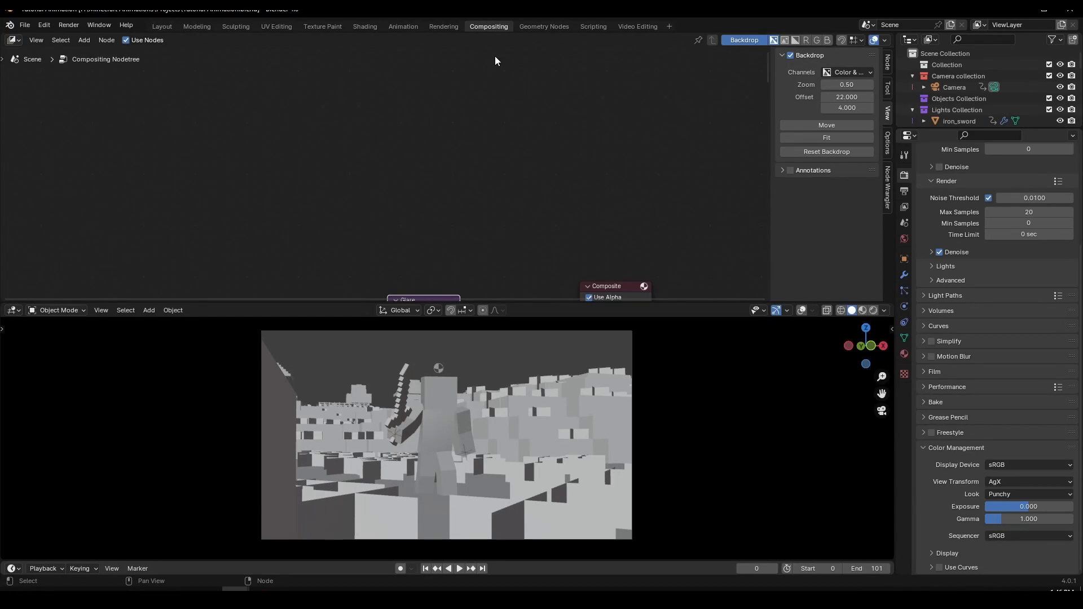
{"action": "scroll", "coordinate": [490, 204], "scroll_direction": "down", "scroll_amount": 3}
{"action": "middle_click_drag", "start_coordinate": [489, 205], "coordinate": [442, 104]}
{"action": "scroll", "coordinate": [354, 191], "scroll_direction": "up", "scroll_amount": 1}
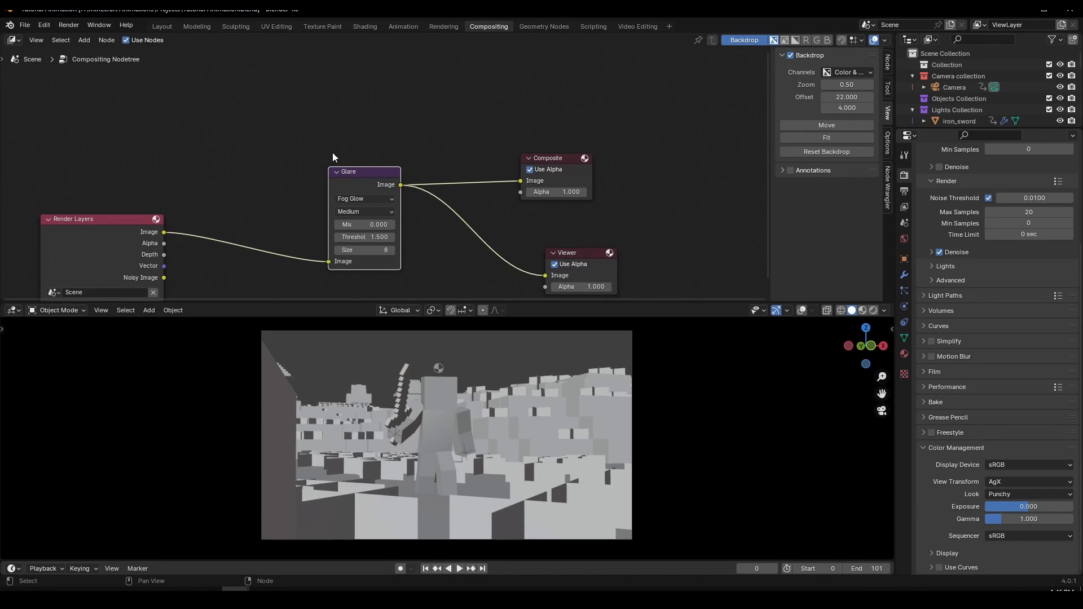
{"action": "left_click_drag", "start_coordinate": [345, 168], "coordinate": [290, 176]}
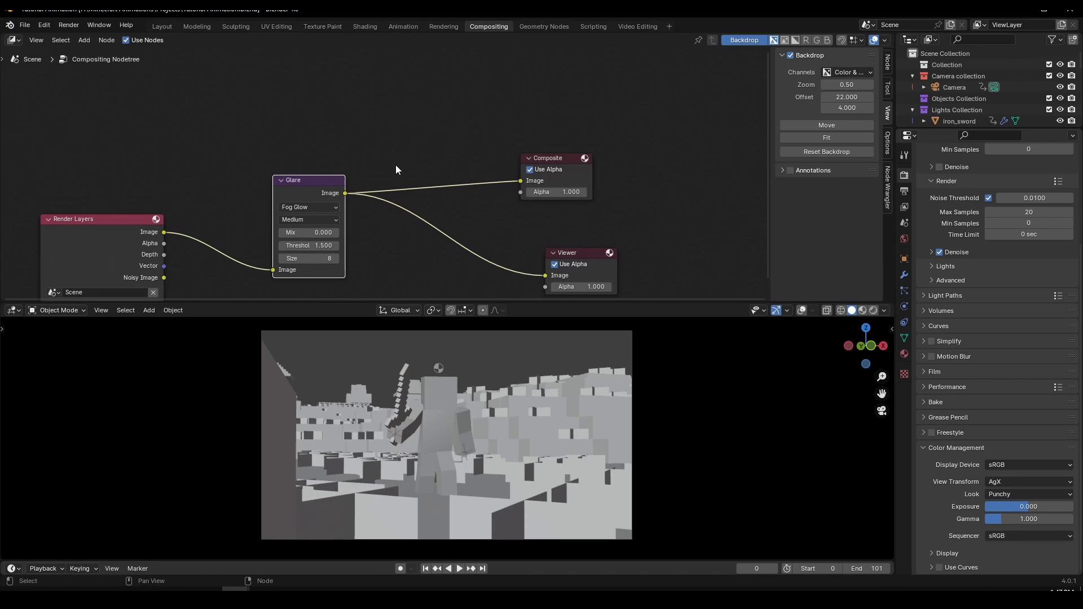
Insert a Vector Blur node between the Glare and Composite nodes and connect its image output to the Viewer.
{"action": "key", "text": "shift+a"}
{"action": "left_click", "coordinate": [396, 165]}
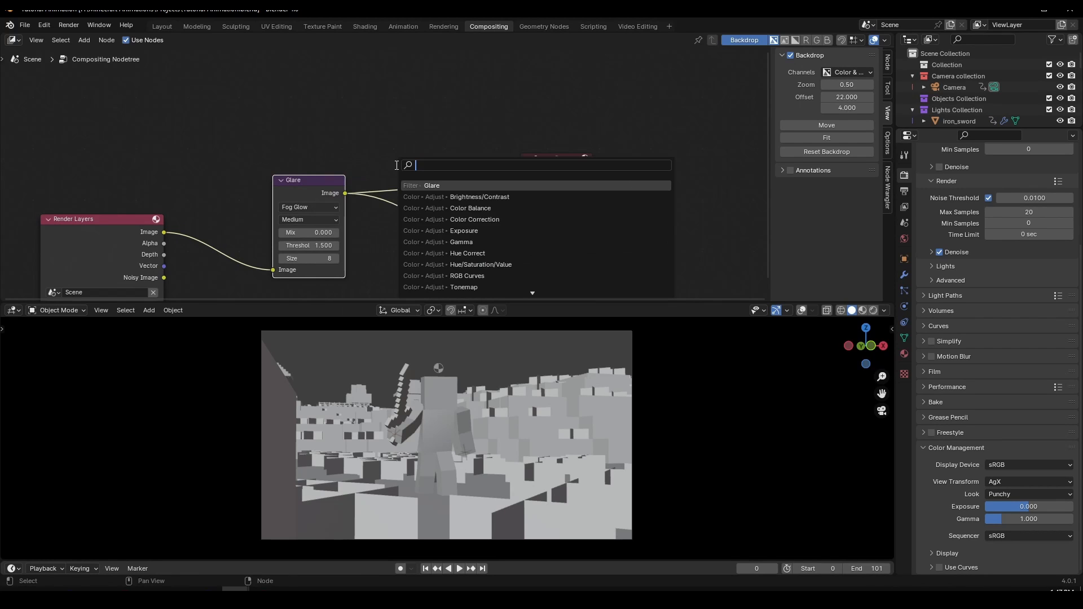
{"action": "type", "text": "ve"}
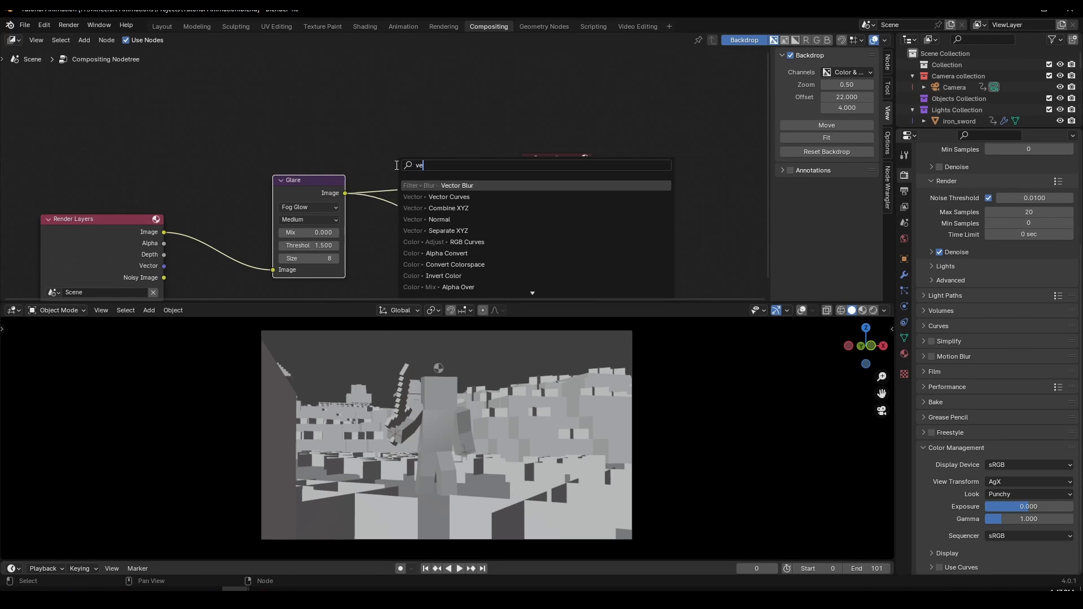
{"action": "type", "text": "ctor"}
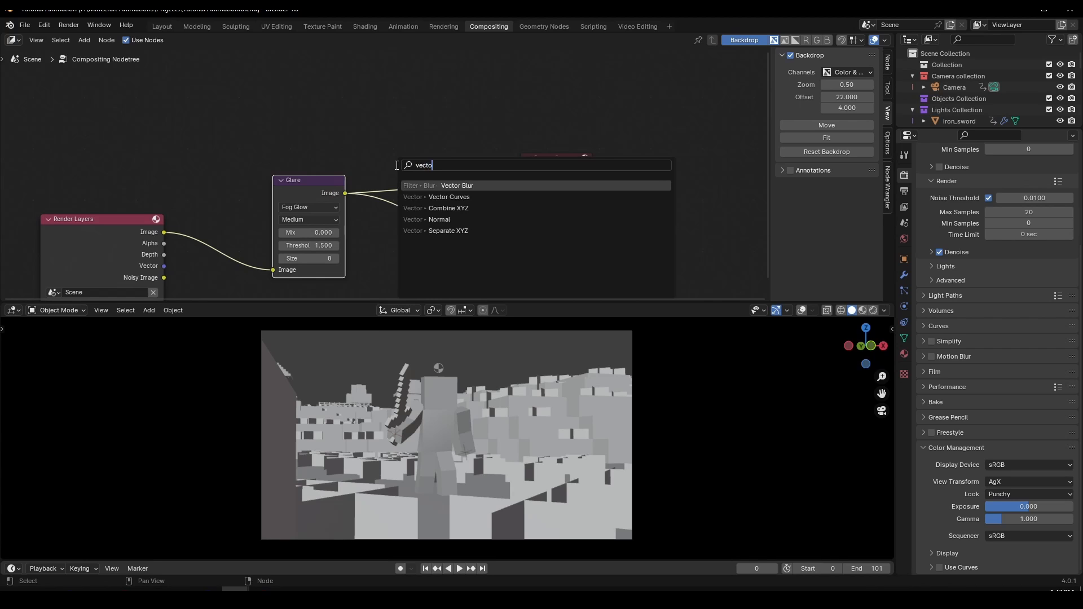
{"action": "left_click", "coordinate": [458, 182]}
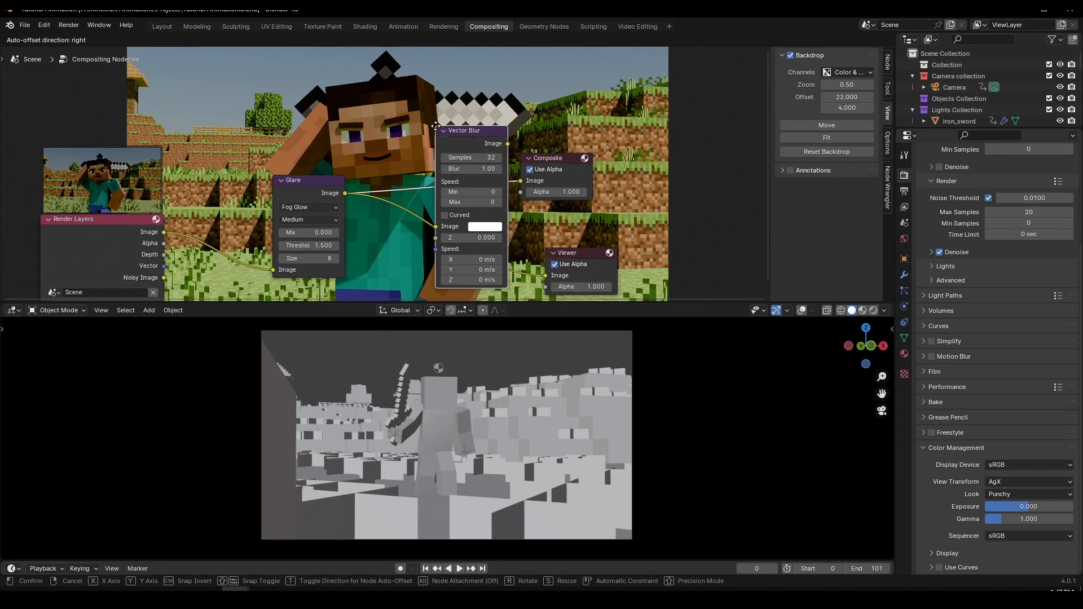
{"action": "left_click", "coordinate": [418, 126]}
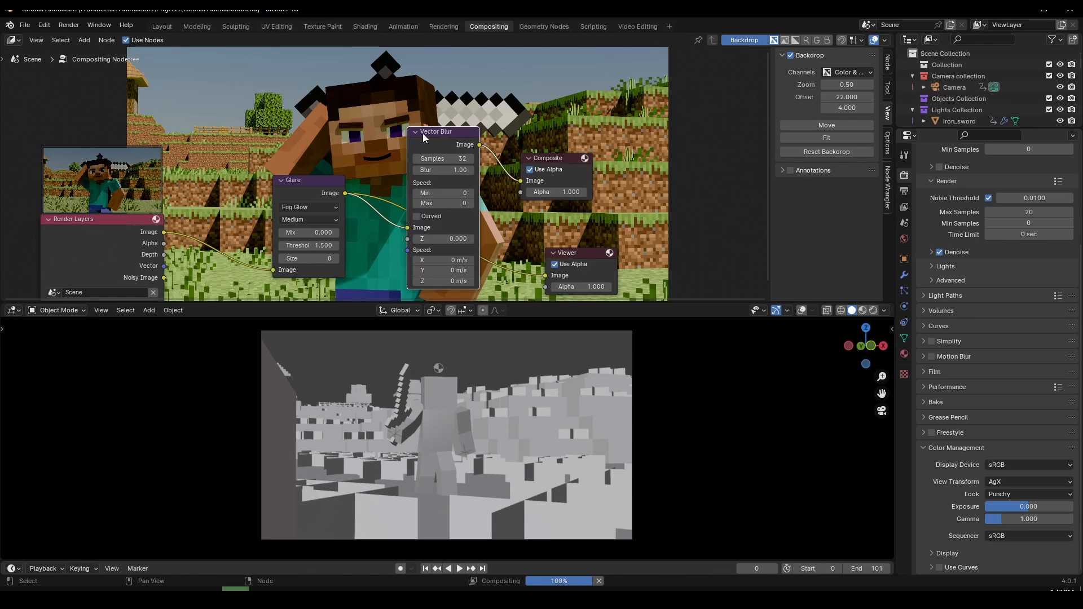
{"action": "left_click", "coordinate": [449, 141], "text": "ctrl+shift"}
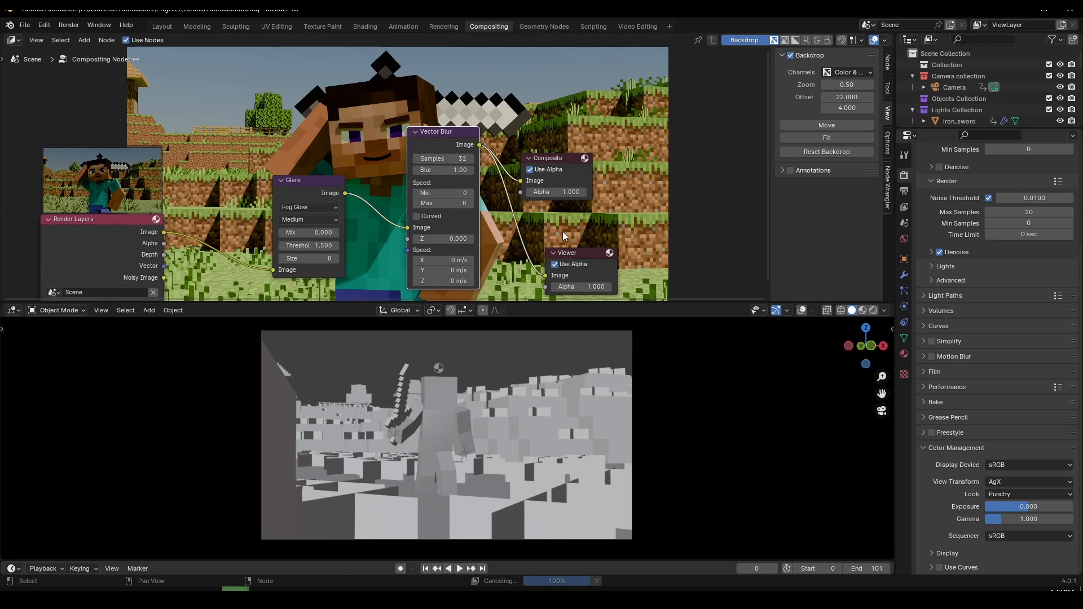
Space out the node layout by moving Composite and Viewer away from Vector Blur and raising the Glare node.
{"action": "left_click_drag", "start_coordinate": [558, 159], "coordinate": [583, 151]}
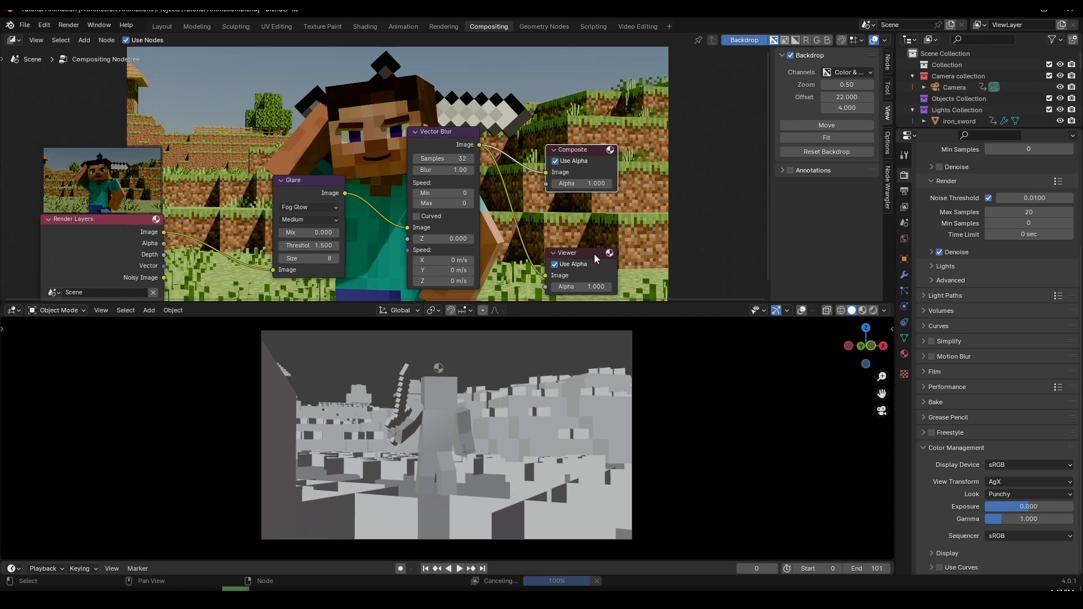
{"action": "left_click_drag", "start_coordinate": [585, 250], "coordinate": [597, 249]}
{"action": "middle_click_drag", "start_coordinate": [359, 212], "coordinate": [432, 203]}
{"action": "scroll", "coordinate": [432, 203], "scroll_direction": "up", "scroll_amount": 2}
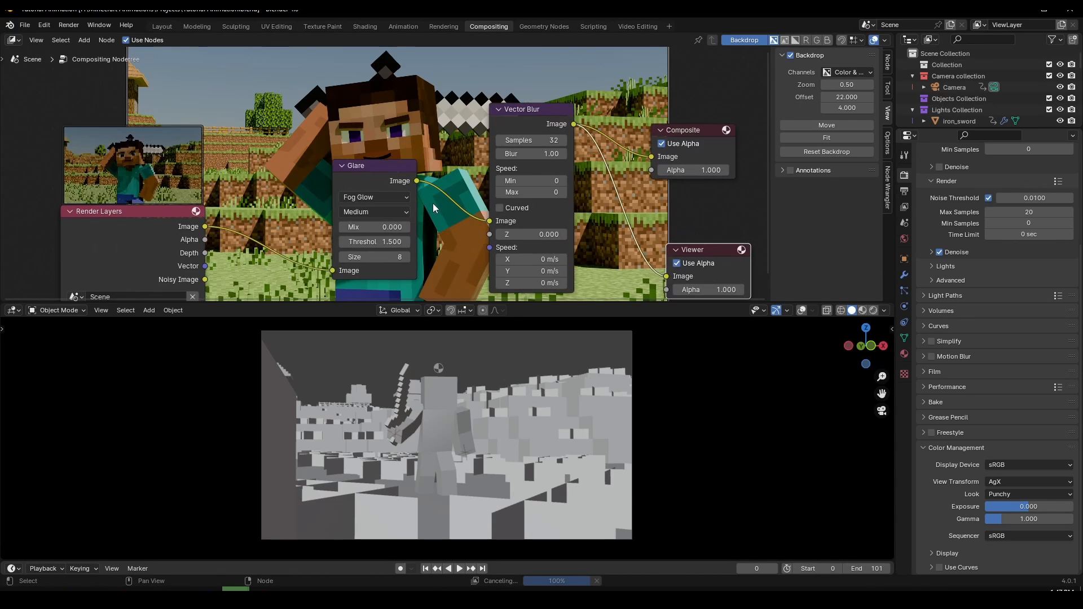
{"action": "left_click_drag", "start_coordinate": [354, 175], "coordinate": [324, 146]}
{"action": "middle_click_drag", "start_coordinate": [403, 225], "coordinate": [404, 196]}
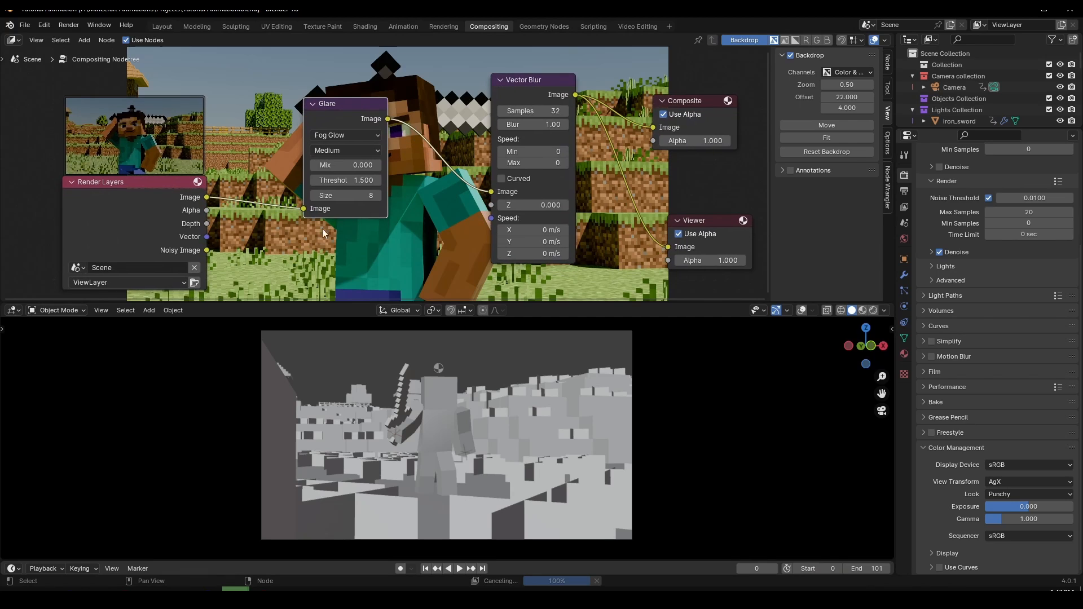
Review the view layer's data passes and switch the Z pass off and back on.
{"action": "left_click", "coordinate": [904, 206]}
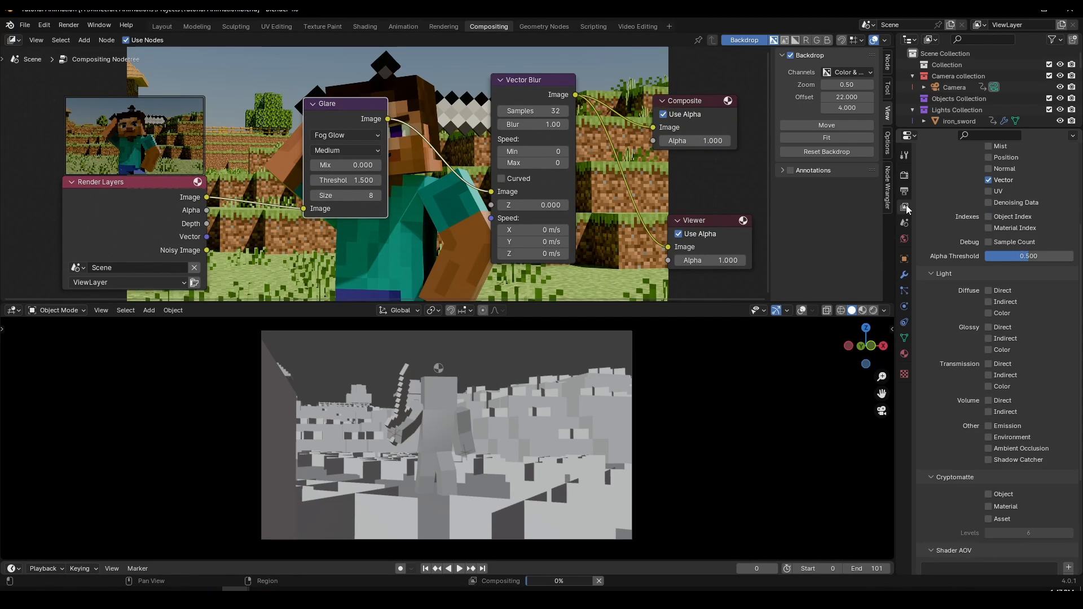
{"action": "scroll", "coordinate": [1004, 257], "scroll_direction": "up", "scroll_amount": 4}
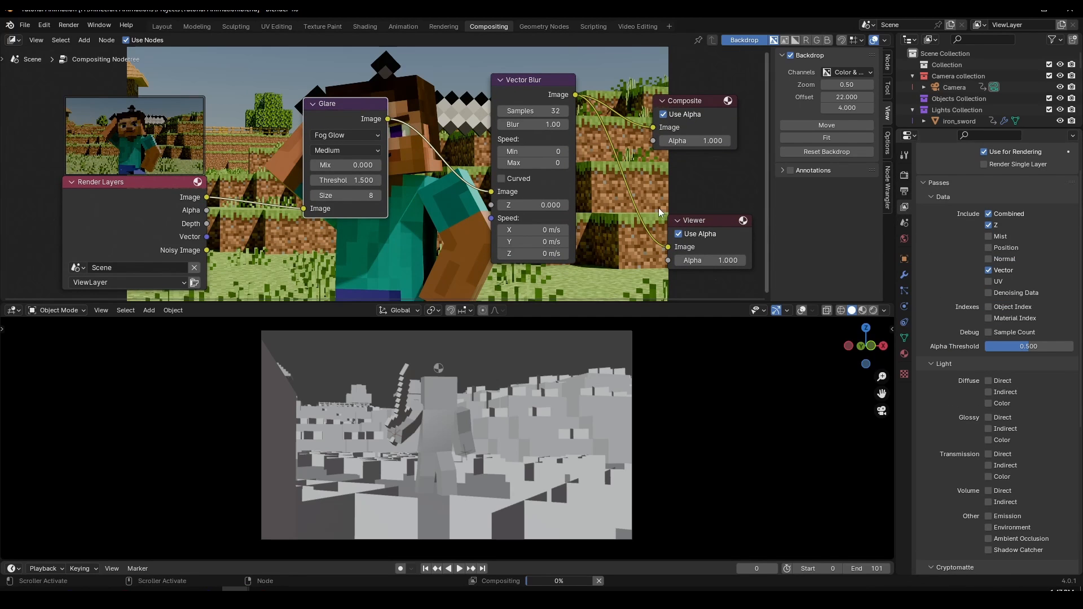
{"action": "scroll", "coordinate": [172, 203], "scroll_direction": "up", "scroll_amount": 2}
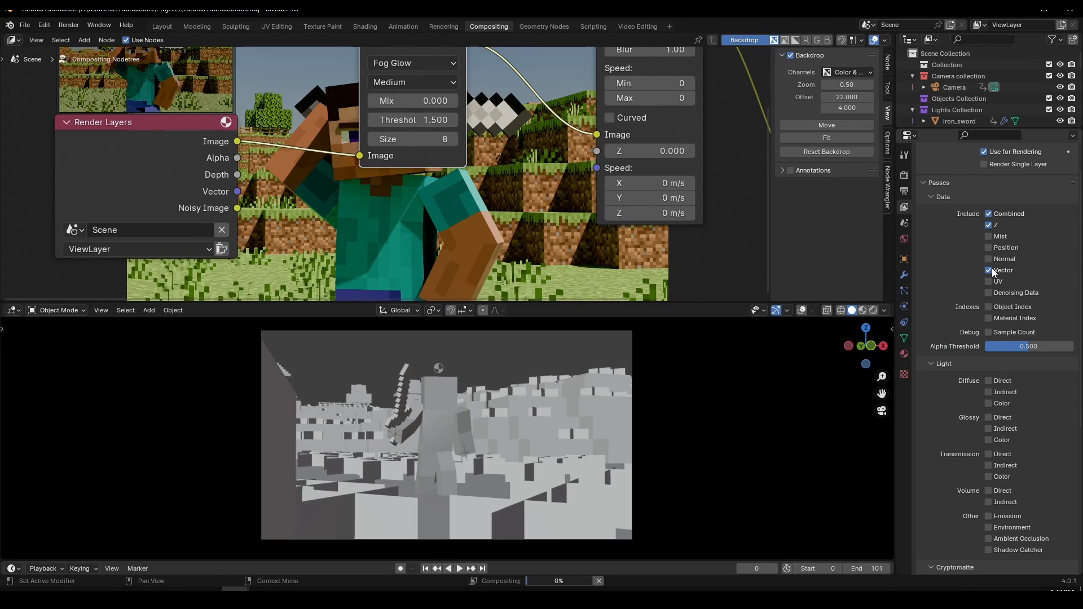
{"action": "left_click", "coordinate": [987, 225]}
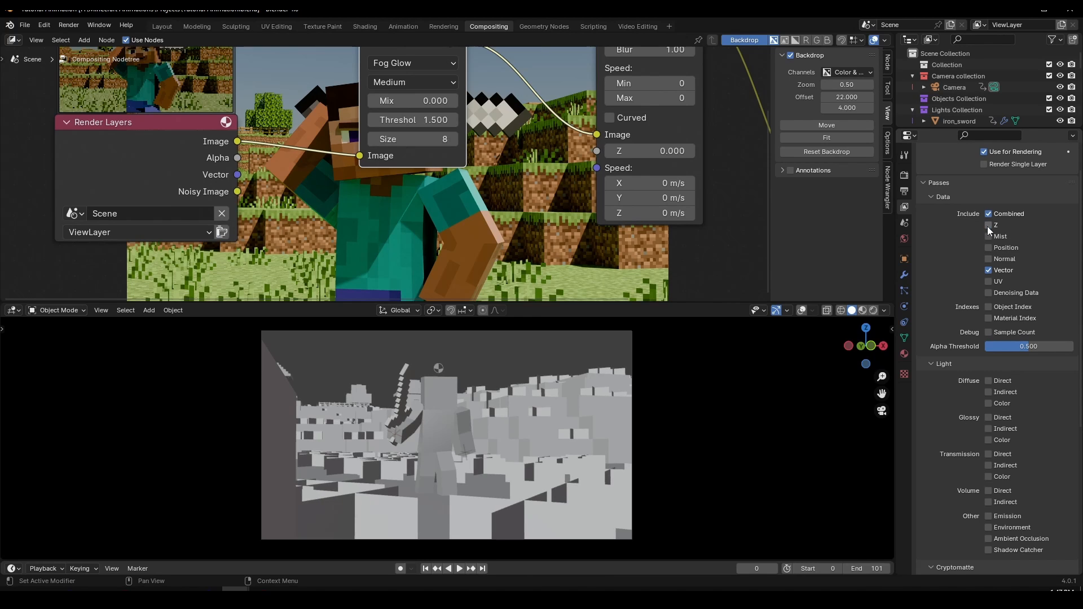
{"action": "left_click", "coordinate": [987, 226]}
Connect the Render Layers Vector output to Vector Blur's Speed input and the Depth output to its Z input.
{"action": "scroll", "coordinate": [281, 205], "scroll_direction": "down", "scroll_amount": 1}
{"action": "middle_click_drag", "start_coordinate": [281, 204], "coordinate": [204, 247]}
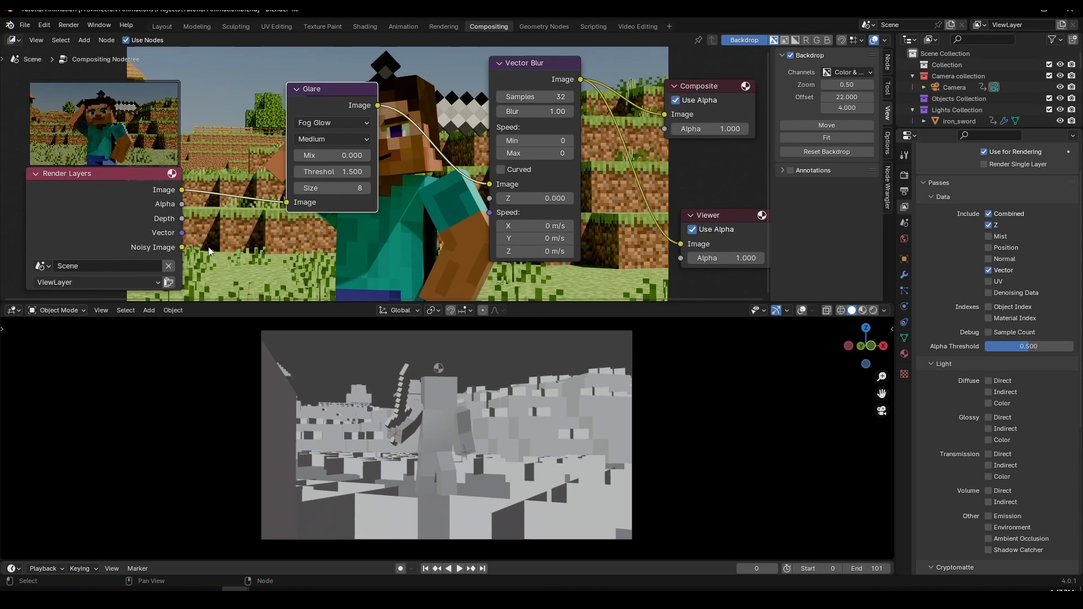
{"action": "left_click_drag", "start_coordinate": [183, 232], "coordinate": [488, 212]}
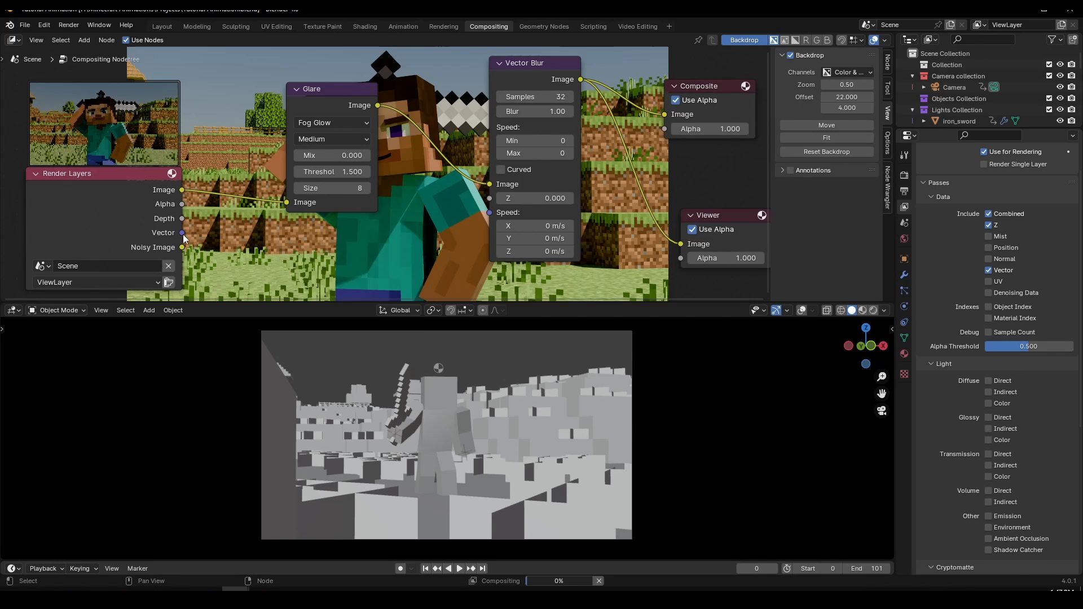
{"action": "left_click_drag", "start_coordinate": [182, 233], "coordinate": [490, 212]}
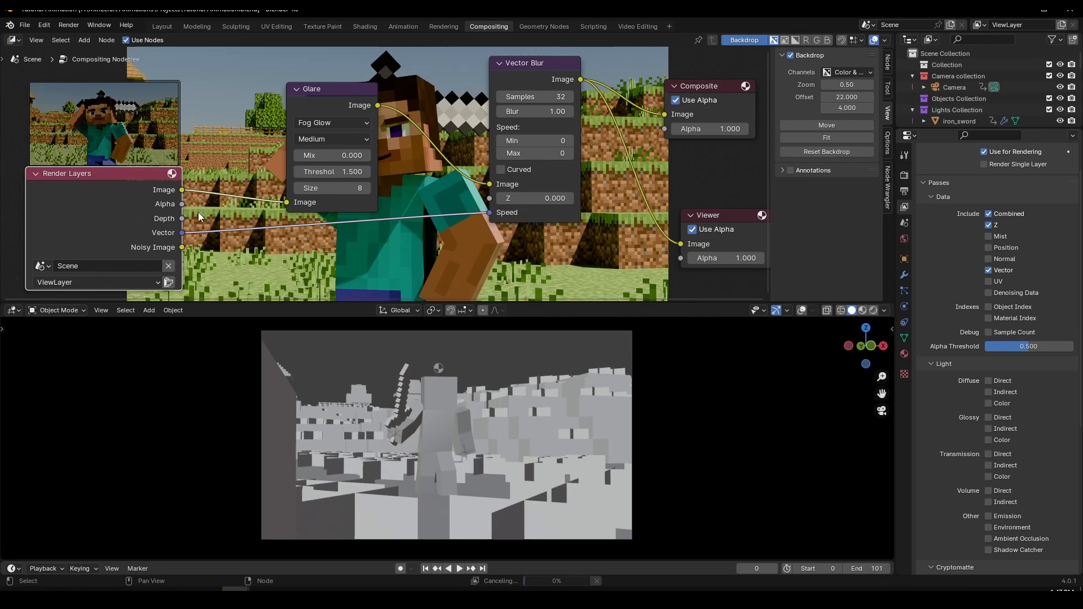
{"action": "left_click_drag", "start_coordinate": [184, 218], "coordinate": [489, 196]}
{"action": "scroll", "coordinate": [492, 126], "scroll_direction": "down", "scroll_amount": 1}
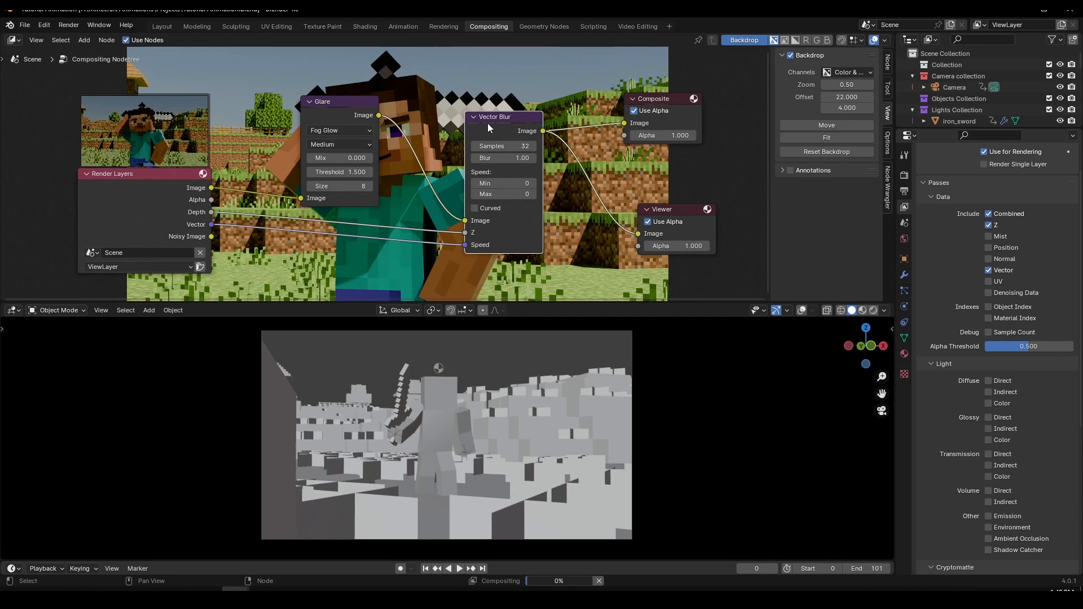
Render frame 13 from the layout workspace, inspect the motion blur up close, and close the render window.
{"action": "left_click", "coordinate": [165, 25]}
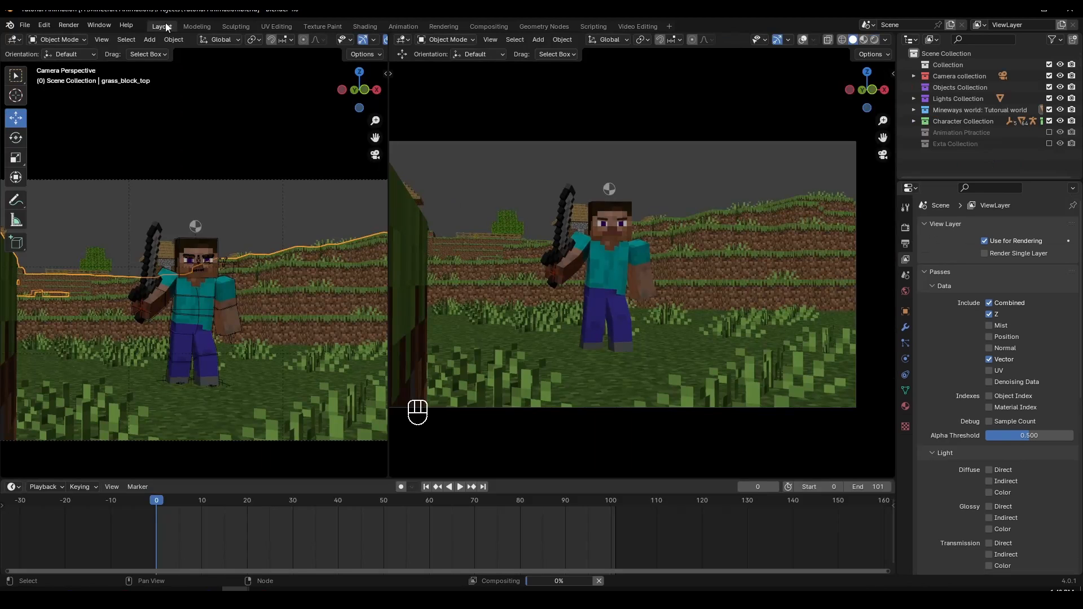
{"action": "mouse_move", "coordinate": [223, 502]}
{"action": "left_mouse_down"}
{"action": "mouse_move", "coordinate": [231, 502]}
{"action": "mouse_move", "coordinate": [194, 500]}
{"action": "mouse_move", "coordinate": [216, 502]}
{"action": "left_mouse_up"}
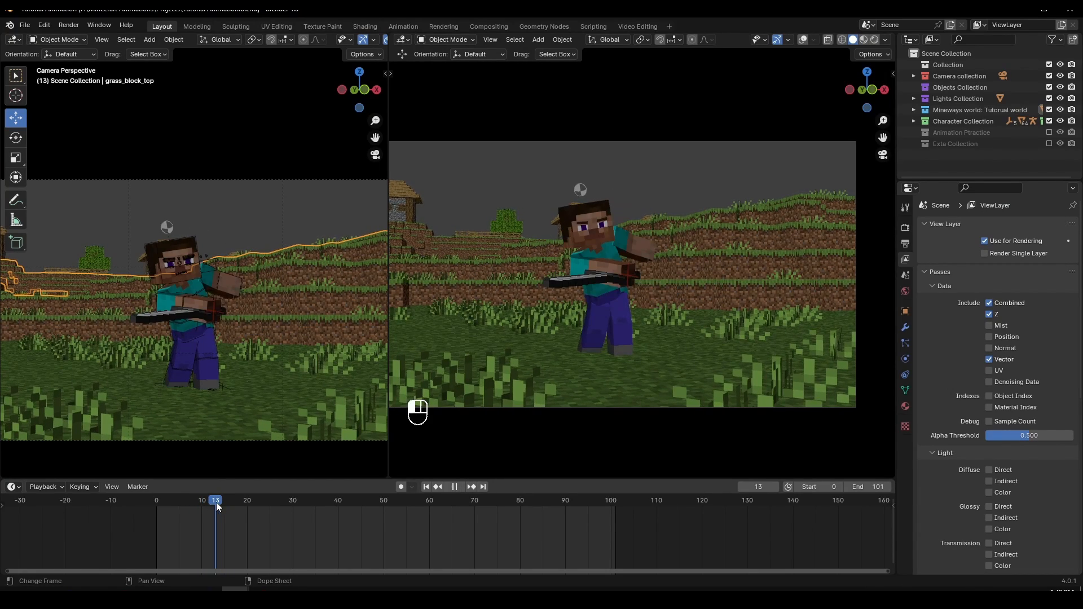
{"action": "key", "text": "F12"}
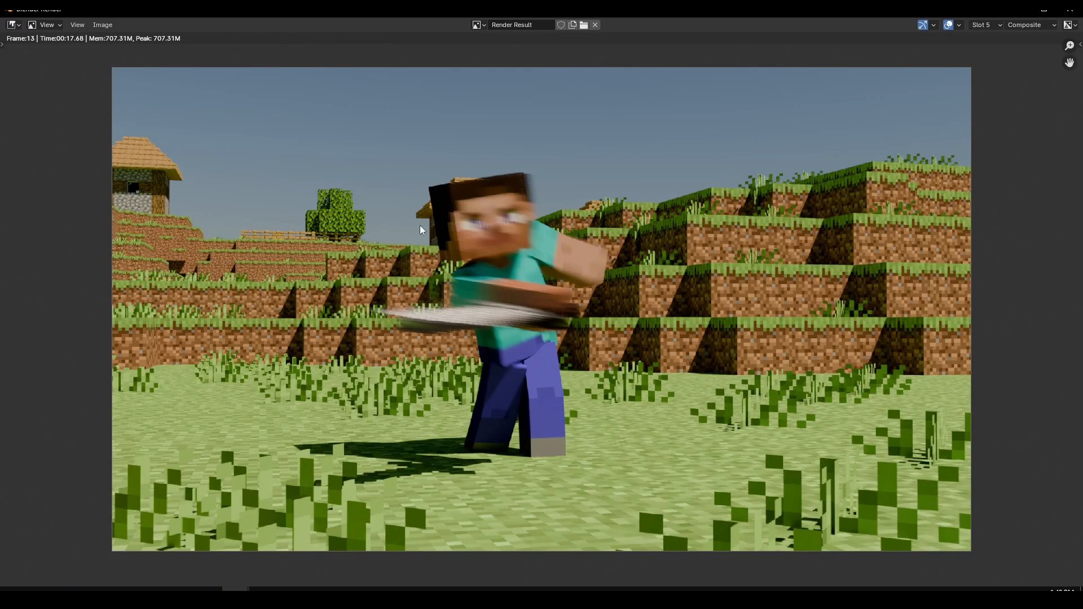
{"action": "scroll", "coordinate": [449, 197], "scroll_direction": "up", "scroll_amount": 2}
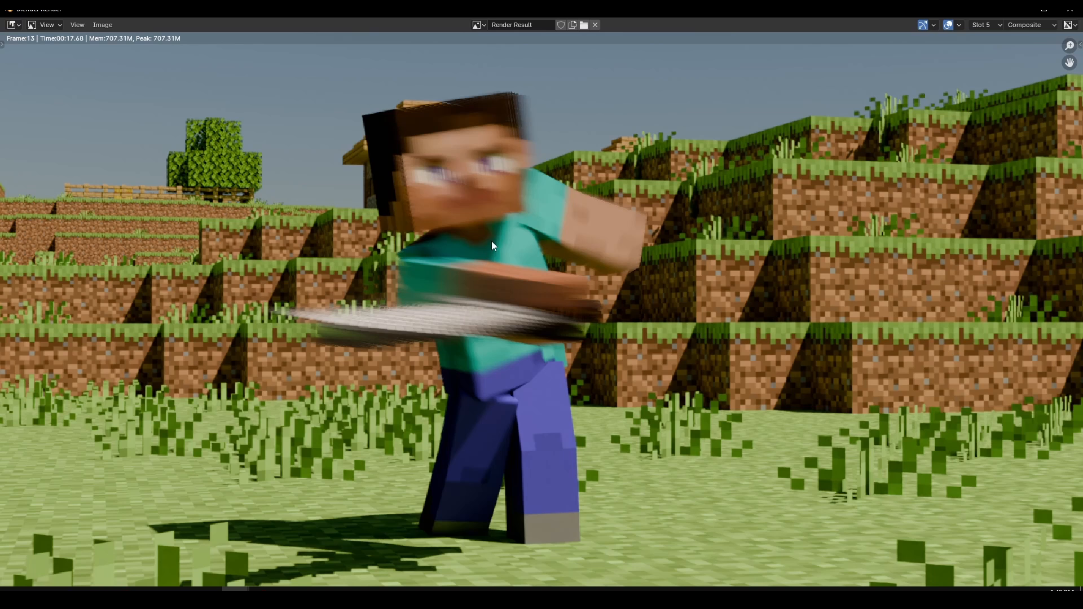
{"action": "key", "text": "Escape"}
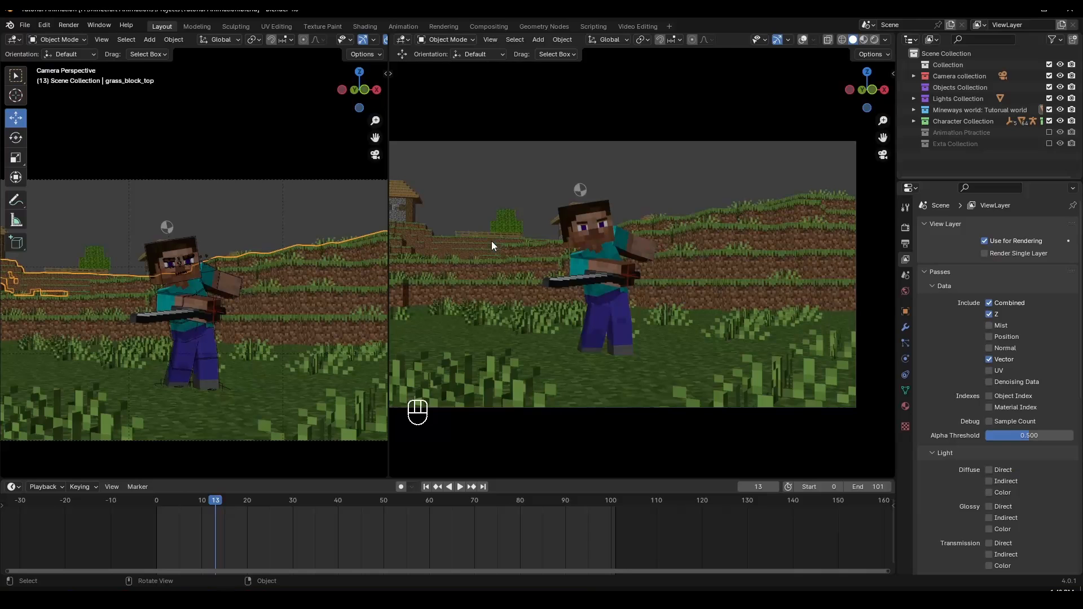
Set the Vector Blur node's blur amount to 0.7 in the compositor and view the updated backdrop.
{"action": "left_click", "coordinate": [490, 26]}
{"action": "scroll", "coordinate": [437, 193], "scroll_direction": "up", "scroll_amount": 4}
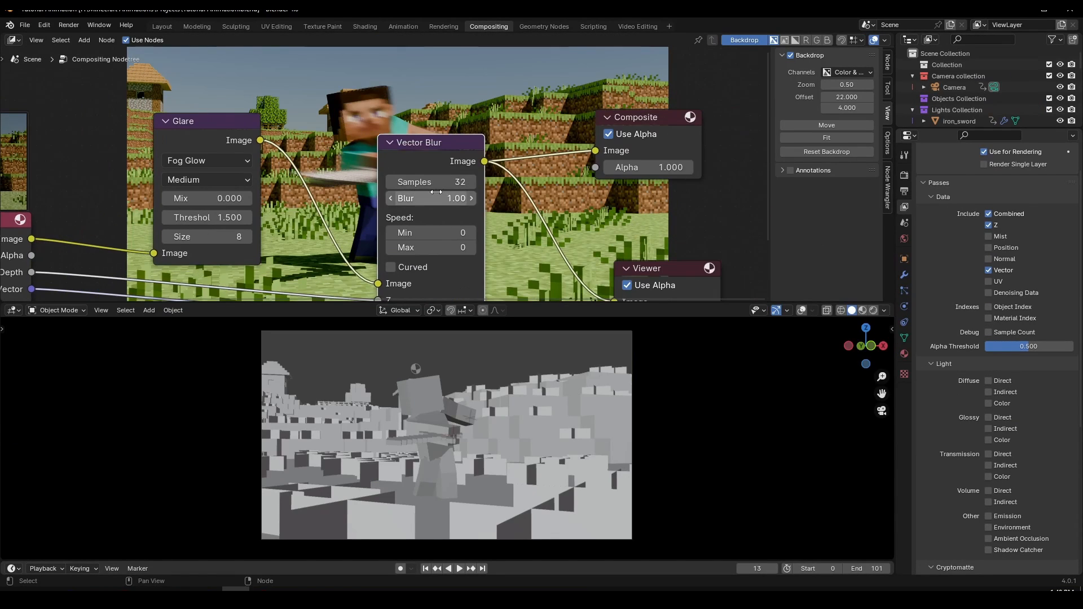
{"action": "scroll", "coordinate": [436, 193], "scroll_direction": "up", "scroll_amount": 1}
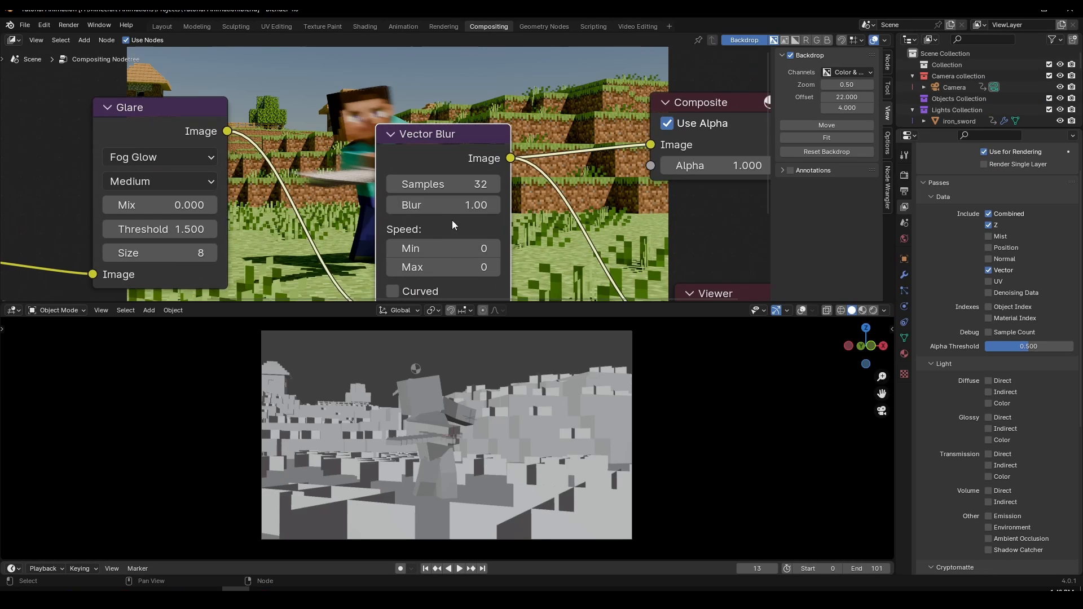
{"action": "left_click", "coordinate": [462, 204]}
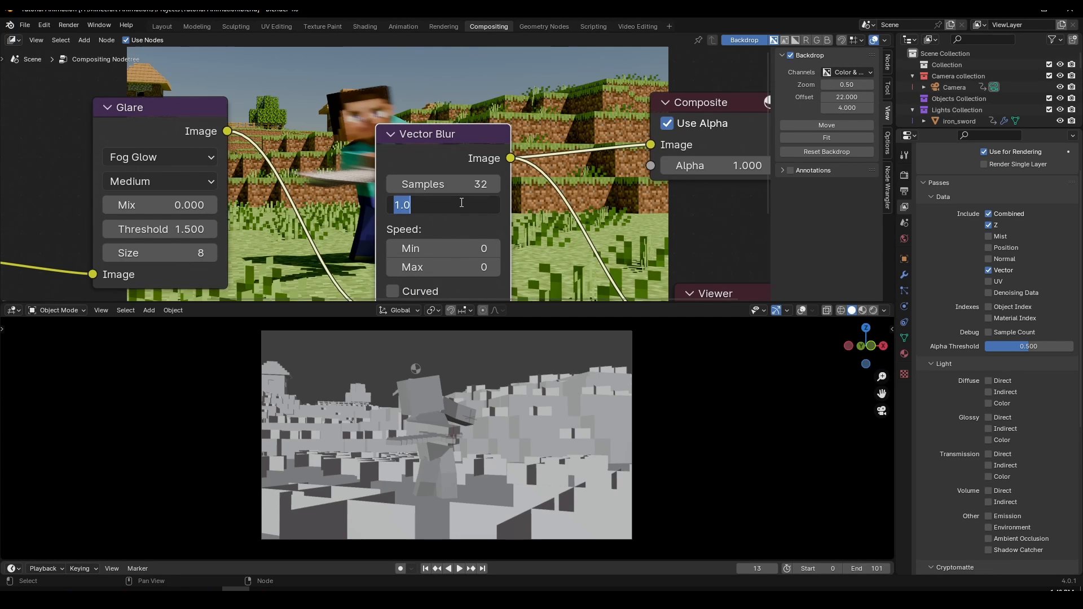
{"action": "type", "text": "0.7"}
{"action": "key", "text": "Return"}
{"action": "middle_click_drag", "start_coordinate": [351, 128], "coordinate": [398, 289]}
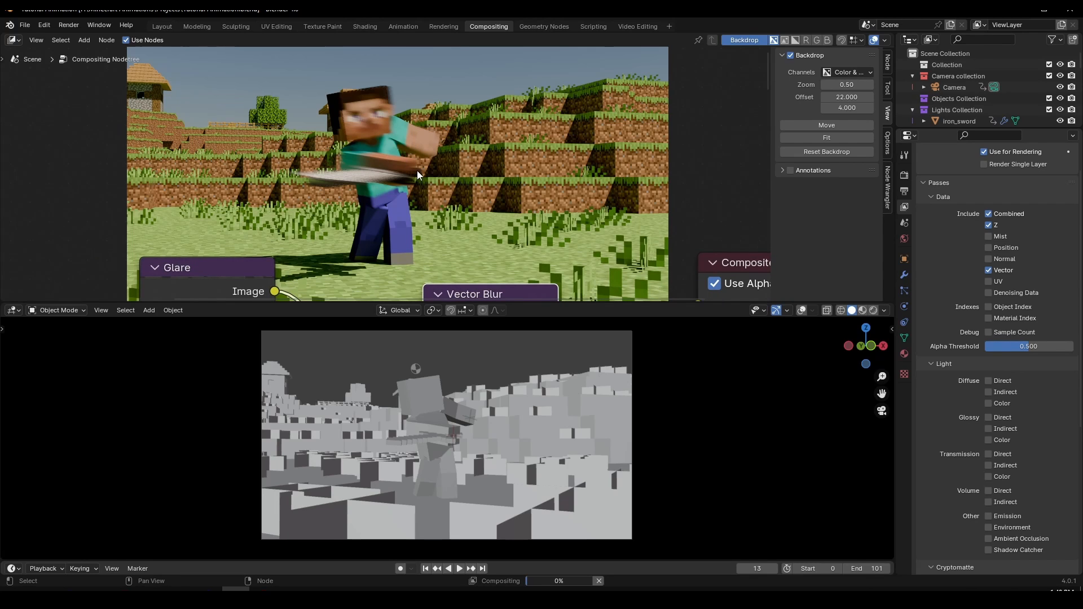
Move the Vector Blur node closer to the Glare node and nudge the Render Layers node in the compositor.
{"action": "scroll", "coordinate": [390, 169], "scroll_direction": "down", "scroll_amount": 2}
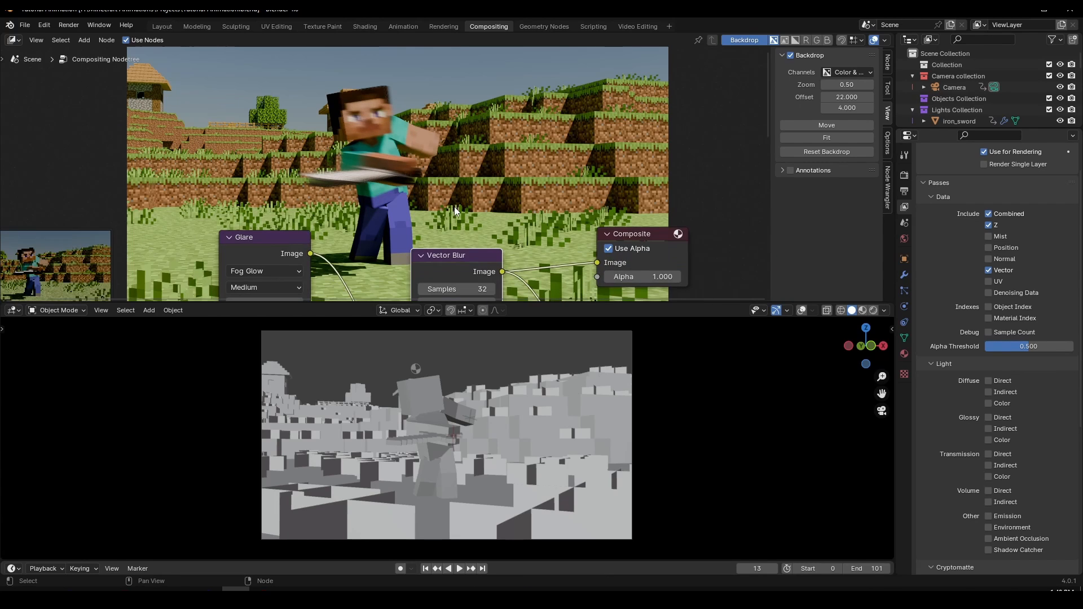
{"action": "middle_click_drag", "start_coordinate": [438, 180], "coordinate": [388, 117]}
{"action": "scroll", "coordinate": [361, 169], "scroll_direction": "down", "scroll_amount": 1}
{"action": "middle_click_drag", "start_coordinate": [359, 171], "coordinate": [380, 136]}
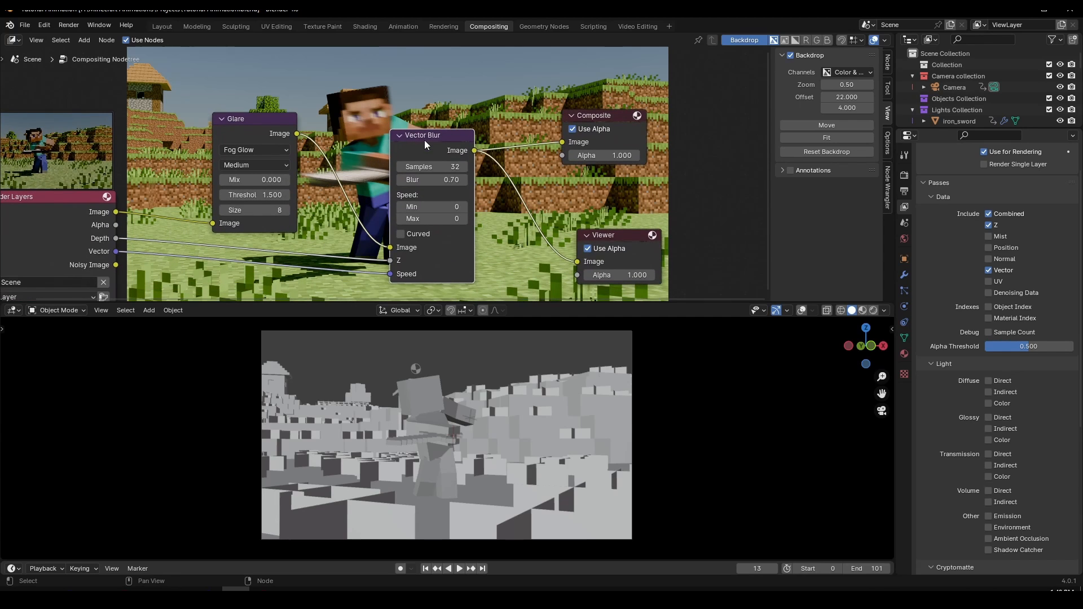
{"action": "left_click_drag", "start_coordinate": [424, 140], "coordinate": [390, 132]}
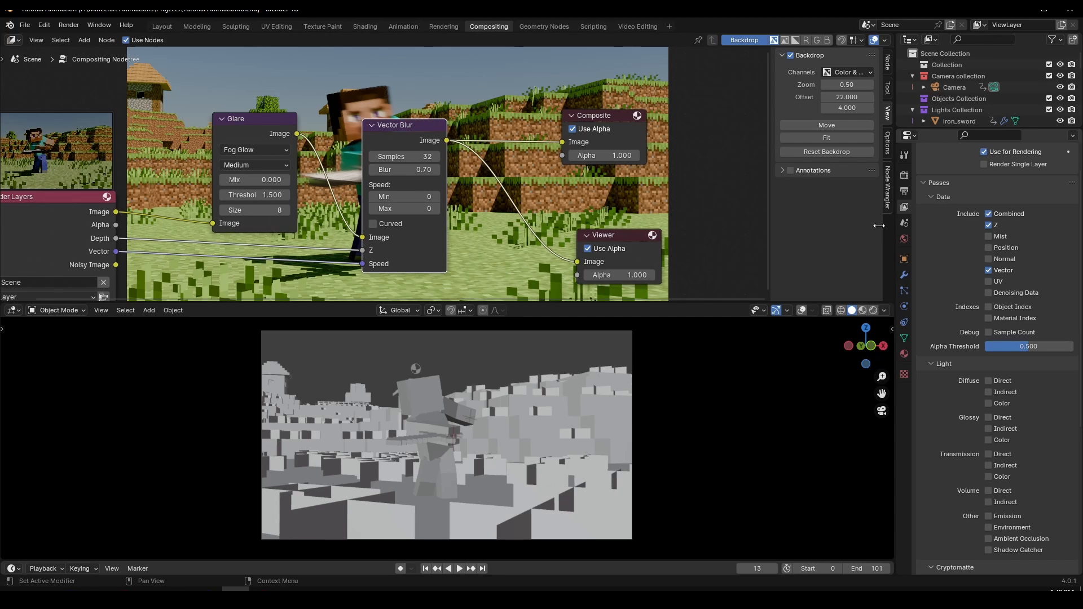
{"action": "mouse_move", "coordinate": [69, 207]}
{"action": "left_mouse_down"}
{"action": "mouse_move", "coordinate": [78, 194]}
{"action": "mouse_move", "coordinate": [70, 206]}
{"action": "left_mouse_up"}
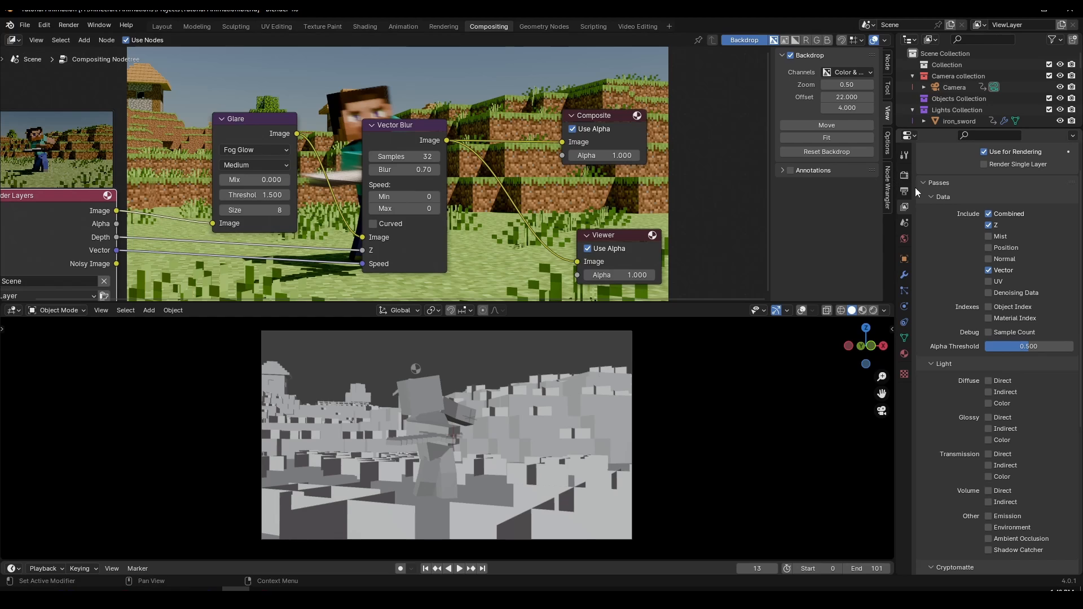
Review the render properties' Motion Blur settings, leaving them disabled, and tidy the compositor view around the Vector Blur node.
{"action": "left_click", "coordinate": [905, 176]}
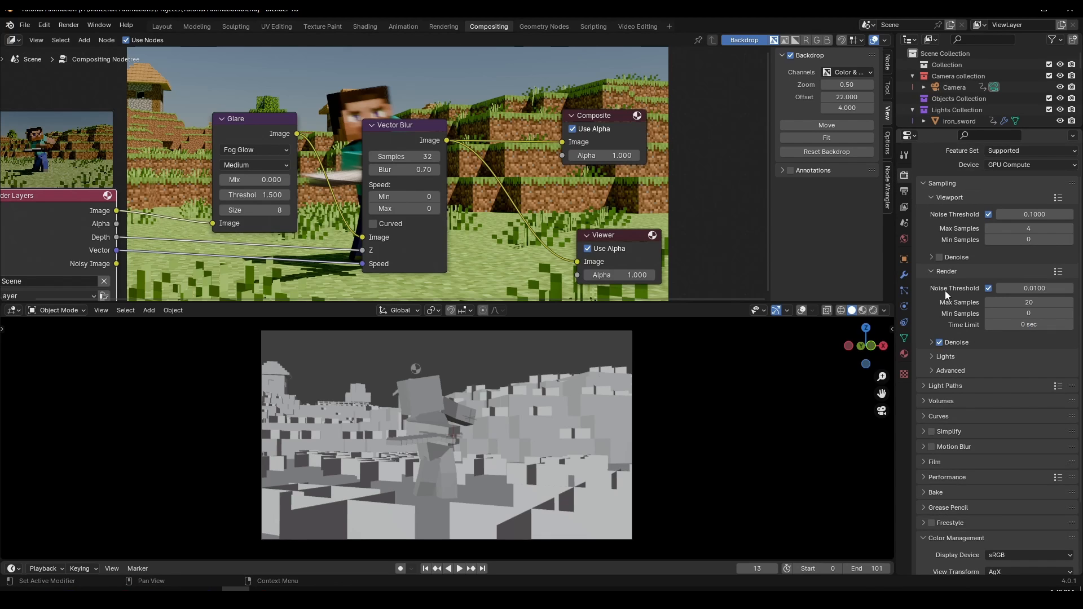
{"action": "scroll", "coordinate": [956, 320], "scroll_direction": "down", "scroll_amount": 2}
{"action": "scroll", "coordinate": [957, 319], "scroll_direction": "down", "scroll_amount": 1}
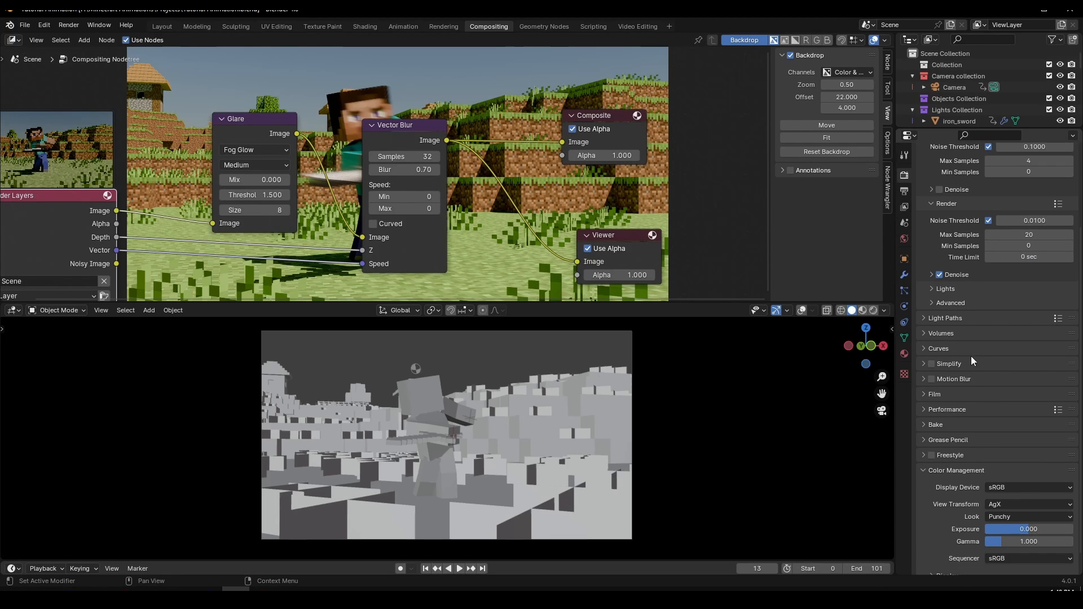
{"action": "left_click", "coordinate": [966, 380]}
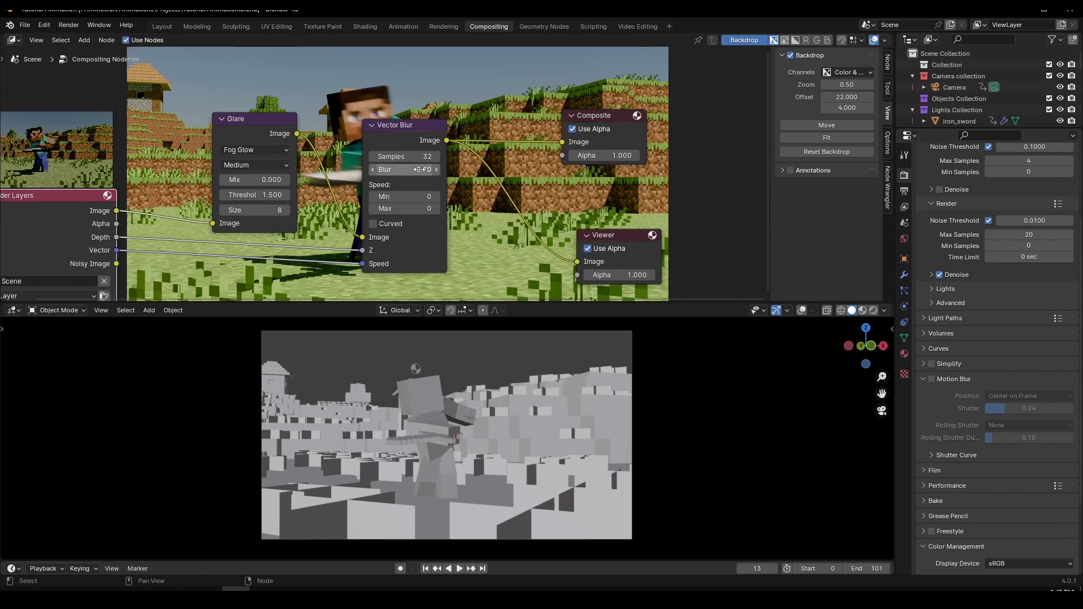
{"action": "middle_click_drag", "start_coordinate": [403, 158], "coordinate": [453, 213]}
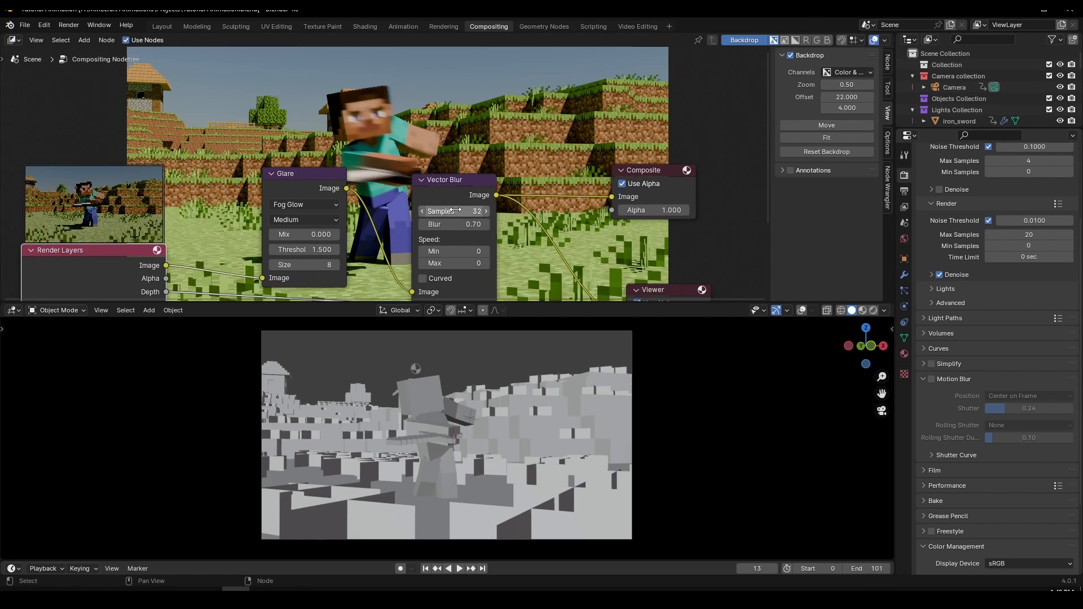
{"action": "left_click", "coordinate": [923, 379]}
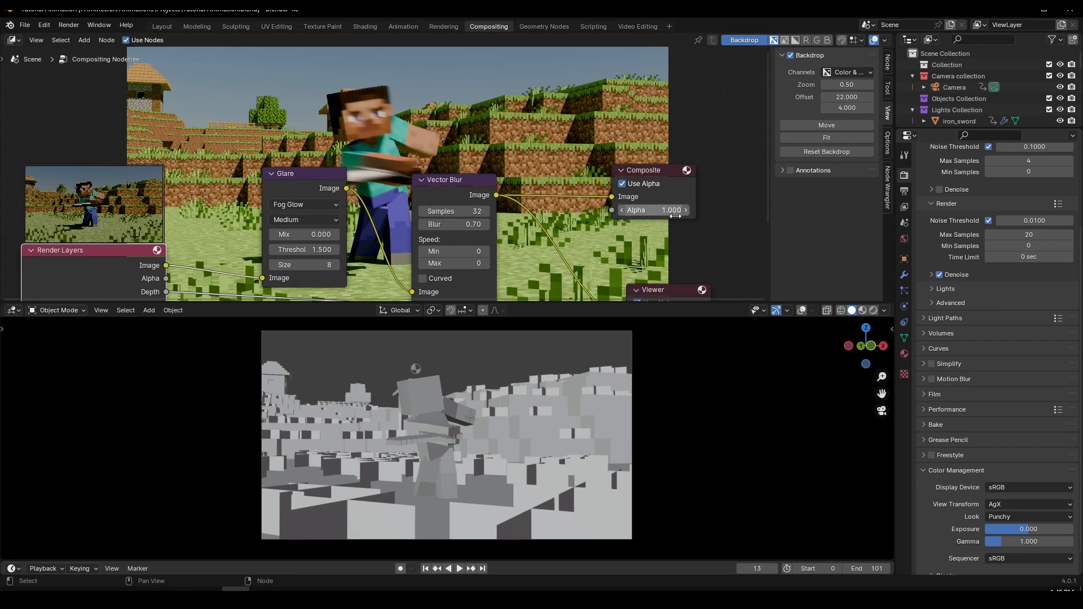
{"action": "middle_click_drag", "start_coordinate": [426, 179], "coordinate": [472, 116]}
{"action": "mouse_move", "coordinate": [492, 121]}
{"action": "left_mouse_down"}
{"action": "mouse_move", "coordinate": [467, 138]}
{"action": "mouse_move", "coordinate": [475, 129]}
{"action": "left_mouse_up"}
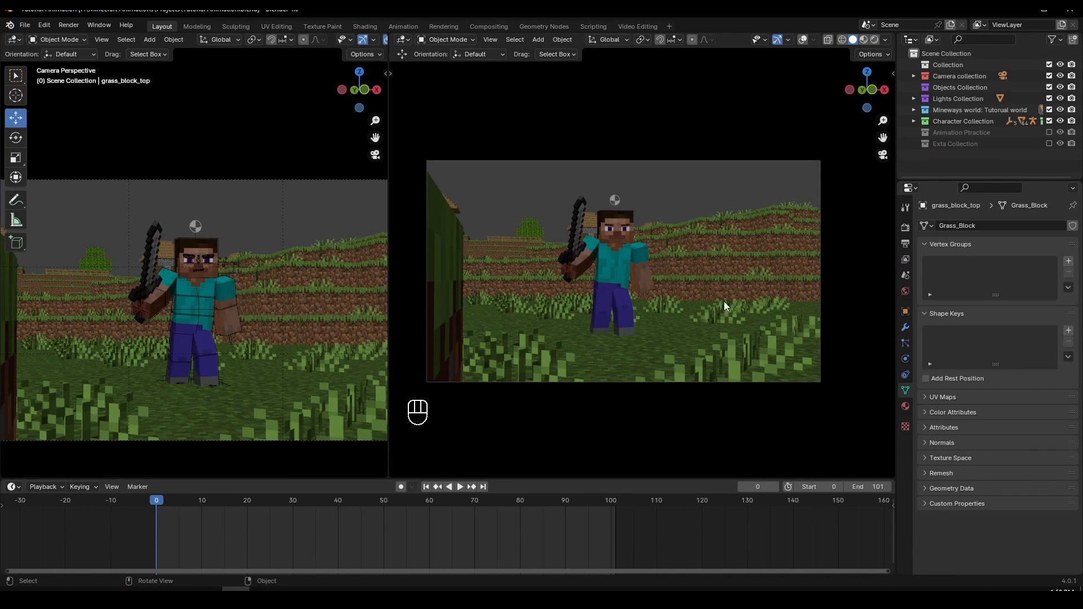
Select the camera and enable Depth of Field in its object data properties.
{"action": "scroll", "coordinate": [699, 308], "scroll_direction": "up", "scroll_amount": 1}
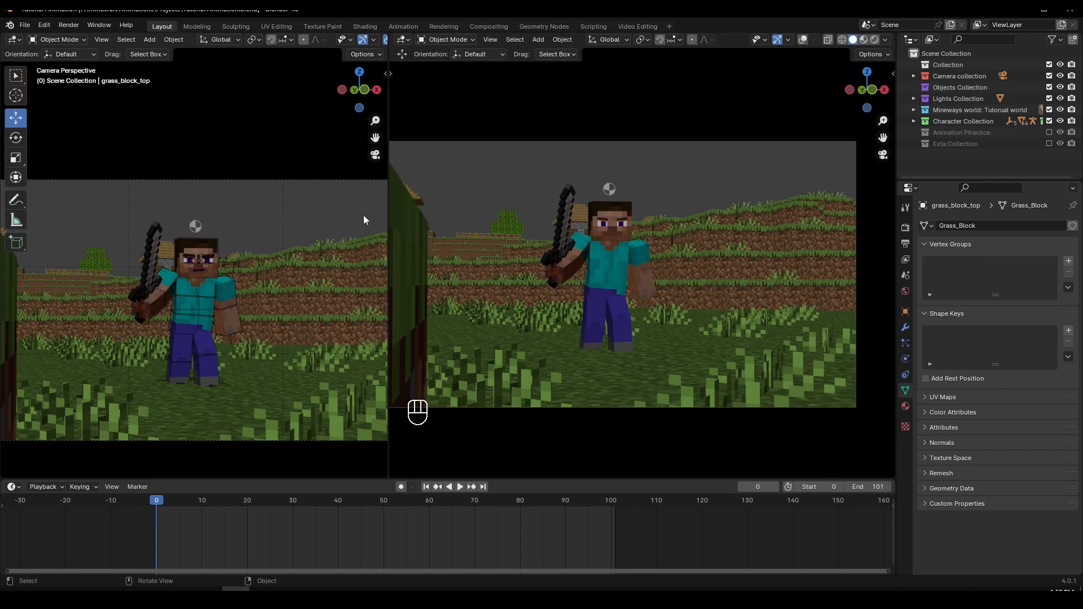
{"action": "left_click", "coordinate": [302, 179]}
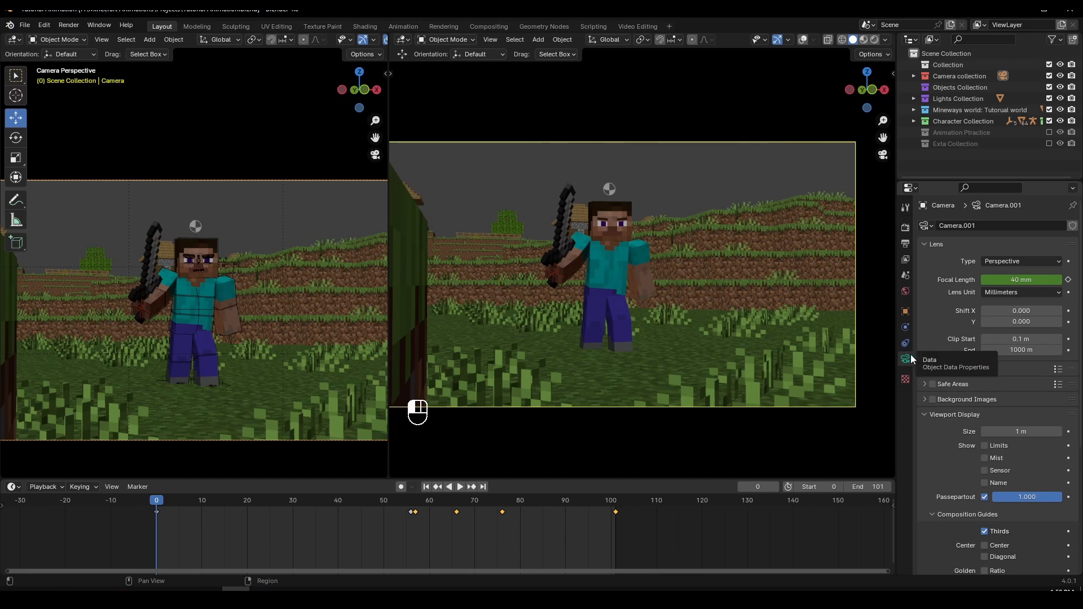
{"action": "scroll", "coordinate": [961, 311], "scroll_direction": "down", "scroll_amount": 8}
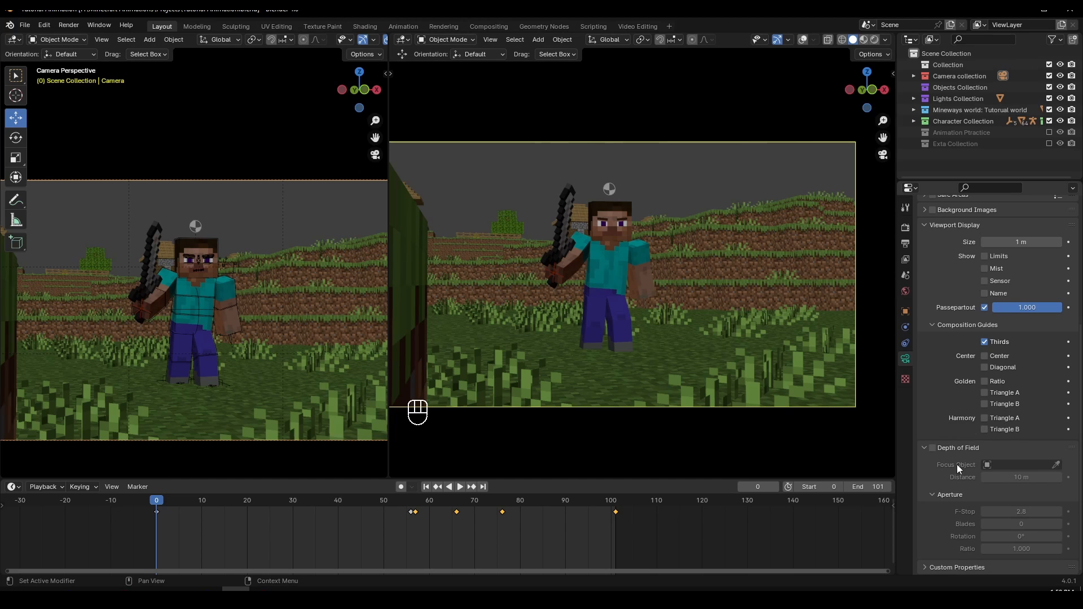
{"action": "left_click", "coordinate": [934, 451]}
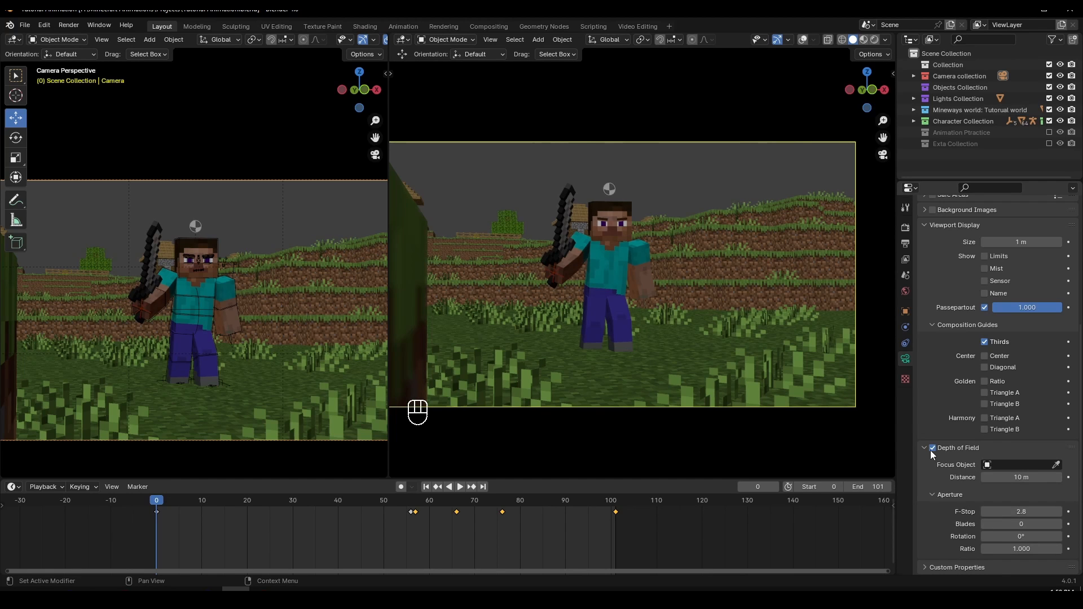
{"action": "left_click", "coordinate": [925, 449]}
{"action": "scroll", "coordinate": [936, 498], "scroll_direction": "down", "scroll_amount": 4}
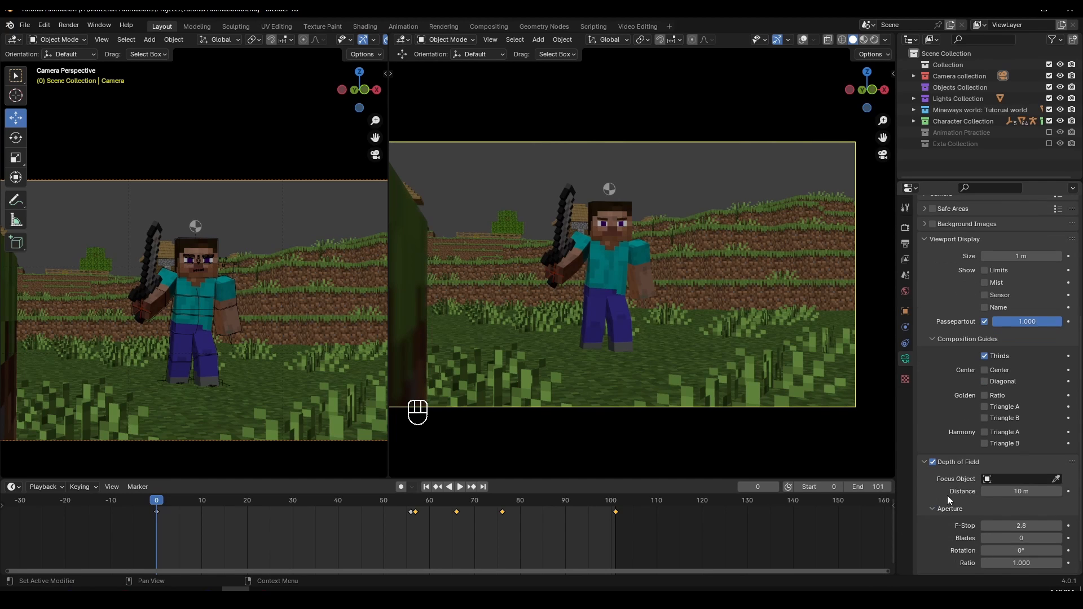
{"action": "scroll", "coordinate": [959, 461], "scroll_direction": "down", "scroll_amount": 1}
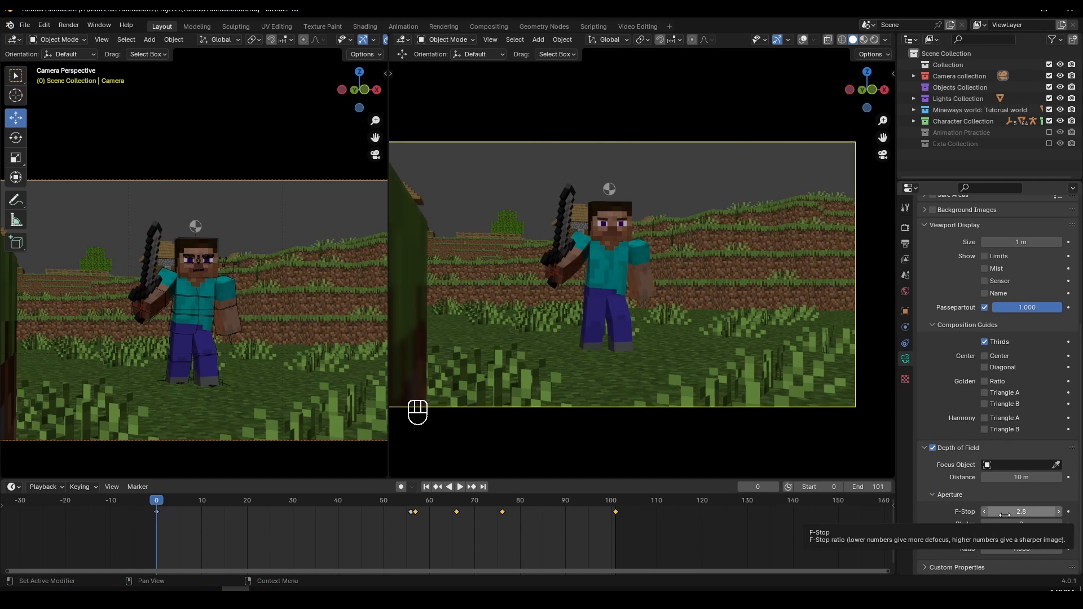
Compare the camera view in rendered and solid shading, and check the viewport's depth of field display with it off and on.
{"action": "left_click", "coordinate": [877, 40]}
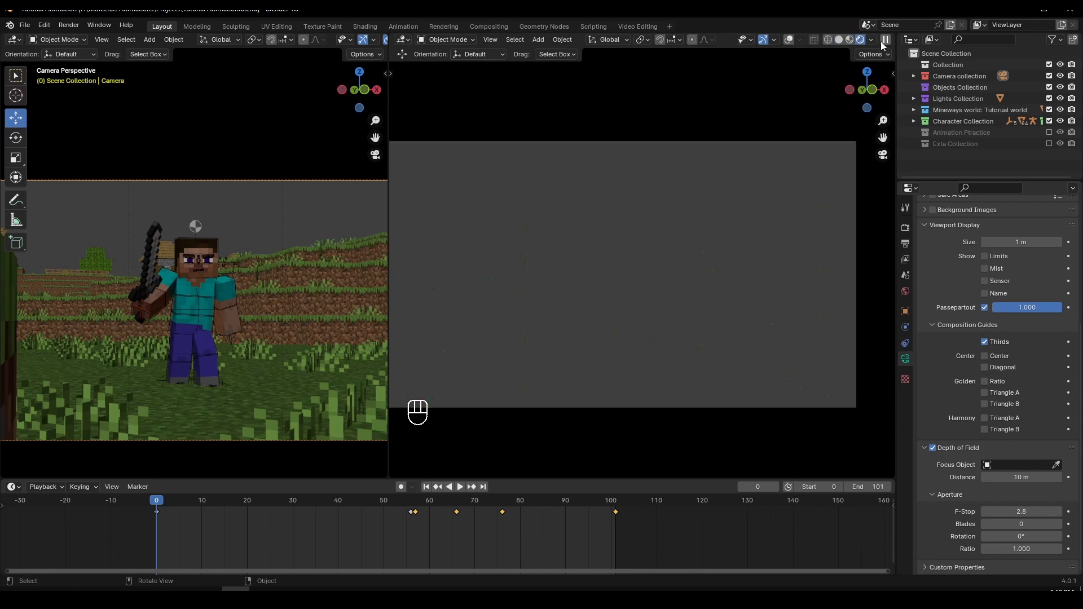
{"action": "left_click", "coordinate": [851, 40]}
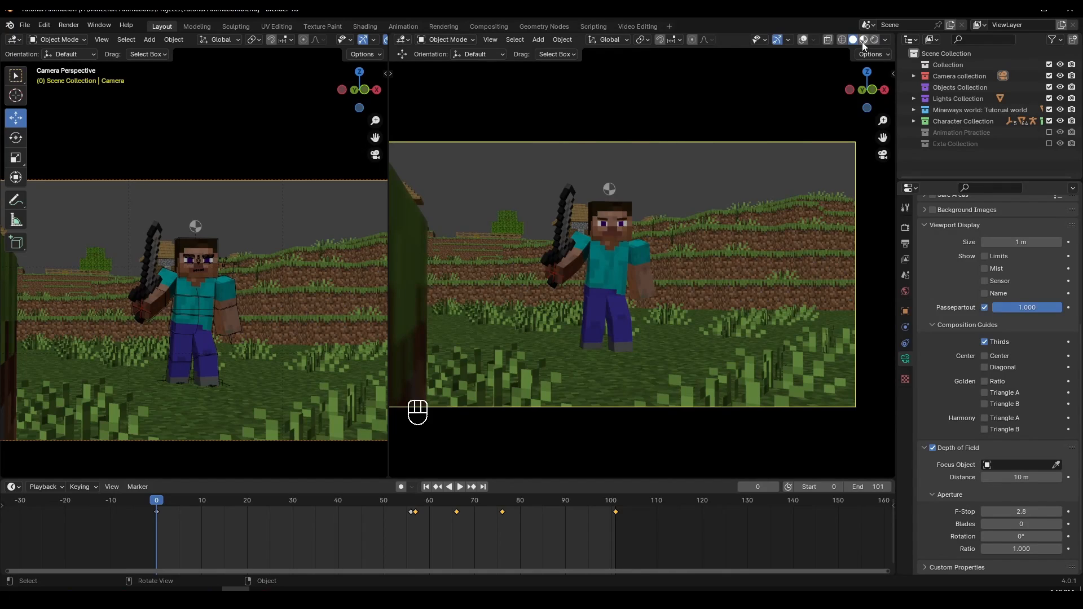
{"action": "left_click", "coordinate": [884, 41]}
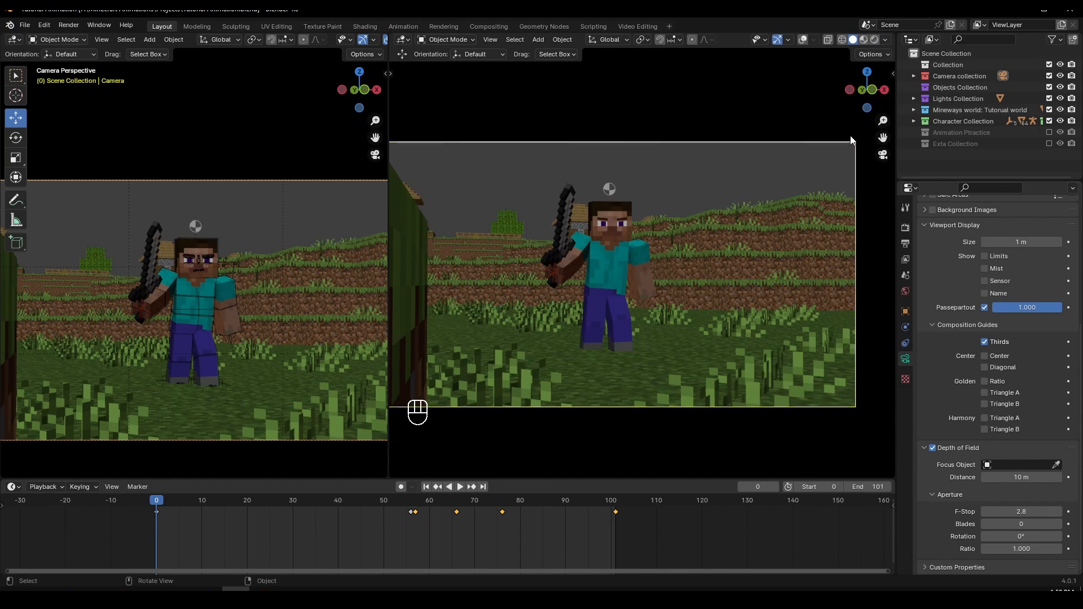
{"action": "left_click", "coordinate": [885, 40]}
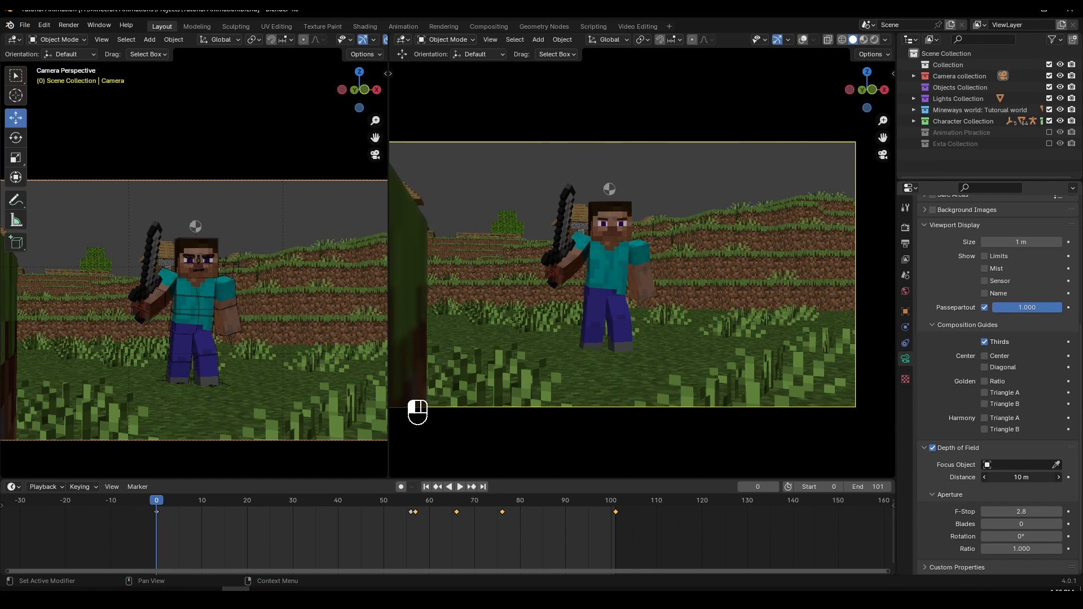
Set the camera's depth of field focus distance to 3.2 m.
{"action": "mouse_move", "coordinate": [1021, 477]}
{"action": "left_mouse_down"}
{"action": "mouse_move", "coordinate": [968, 477]}
{"action": "mouse_move", "coordinate": [1037, 477]}
{"action": "left_mouse_up"}
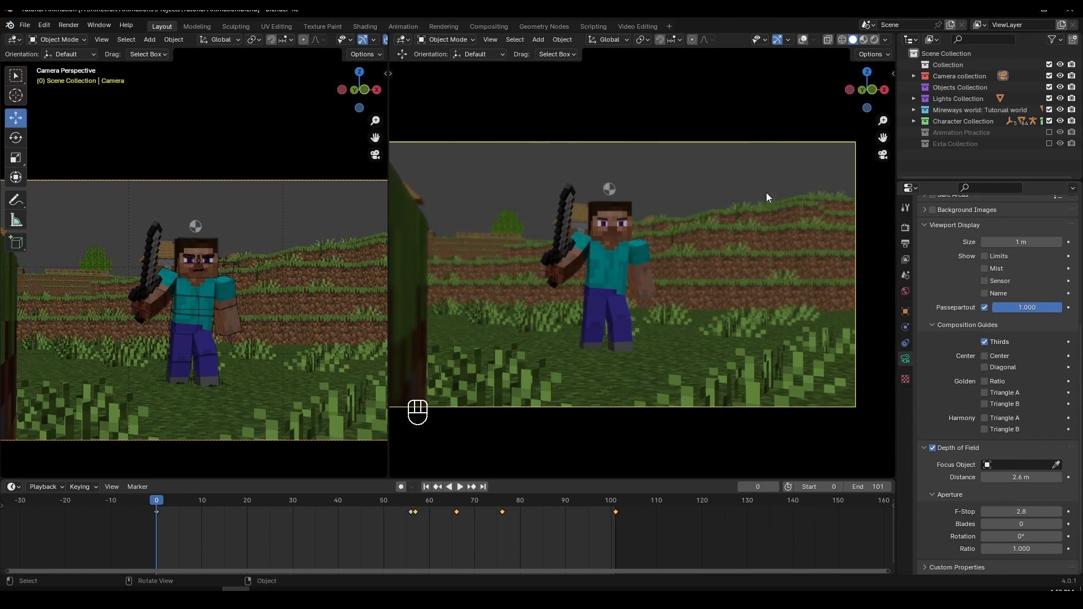
{"action": "scroll", "coordinate": [714, 236], "scroll_direction": "up", "scroll_amount": 2}
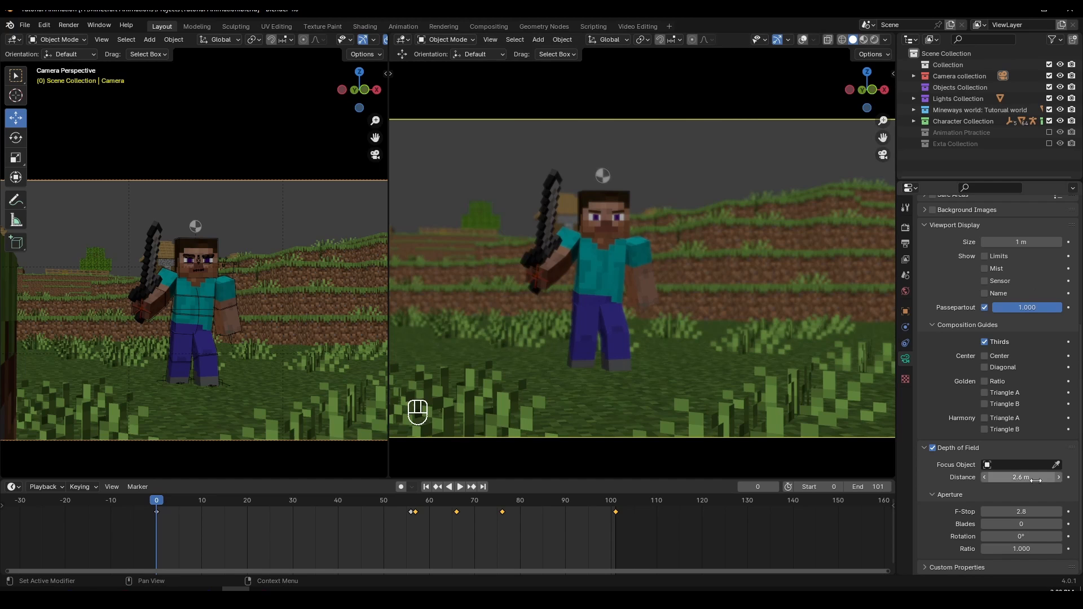
{"action": "left_click_drag", "start_coordinate": [1032, 478], "coordinate": [1035, 478]}
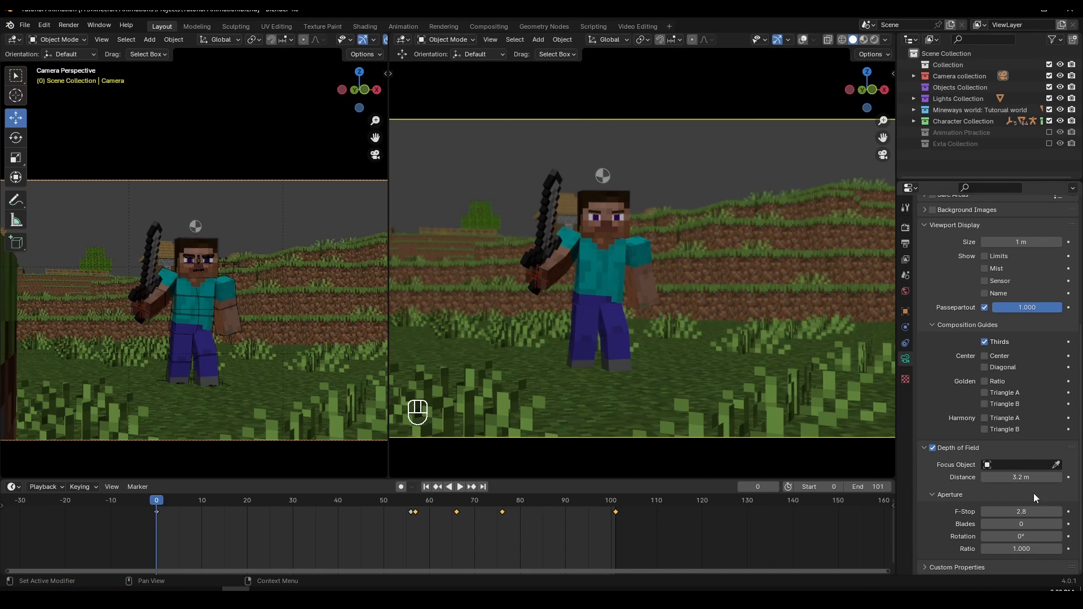
{"action": "scroll", "coordinate": [798, 382], "scroll_direction": "down", "scroll_amount": 1}
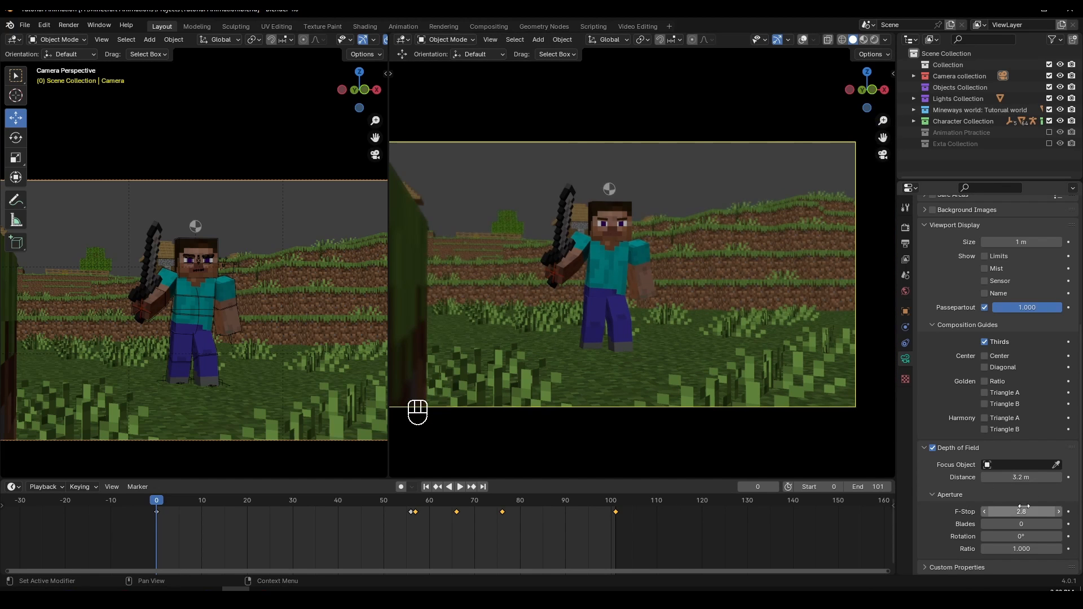
Set the camera's aperture F-Stop to 1.7 for a blurrier background.
{"action": "left_click_drag", "start_coordinate": [1013, 511], "coordinate": [976, 512]}
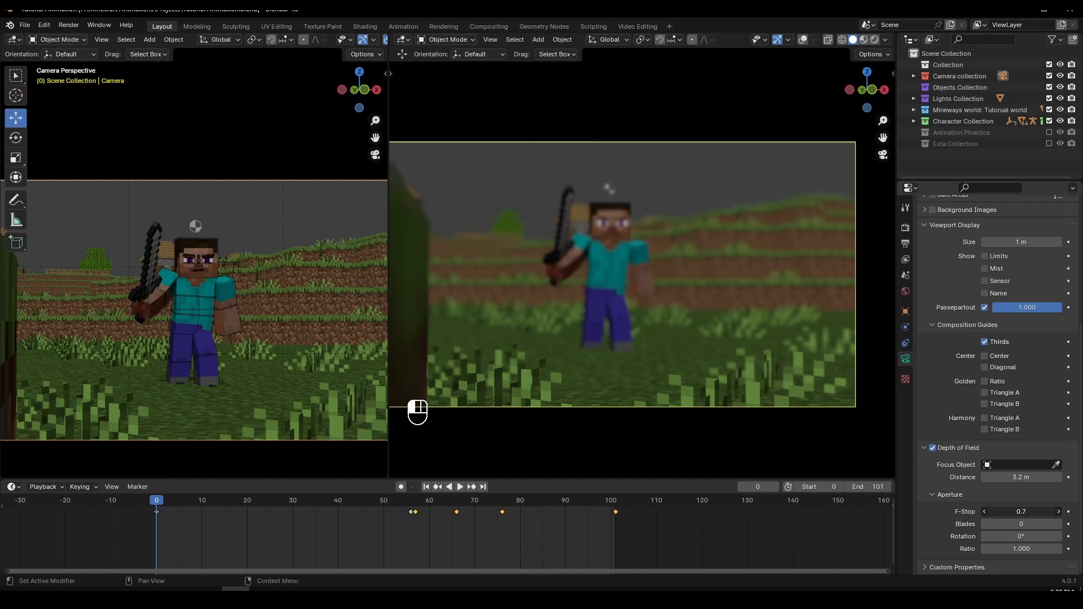
{"action": "left_click", "coordinate": [1059, 511]}
{"action": "left_click", "coordinate": [1058, 511]}
{"action": "left_click", "coordinate": [1059, 512]}
{"action": "left_click", "coordinate": [1058, 512]}
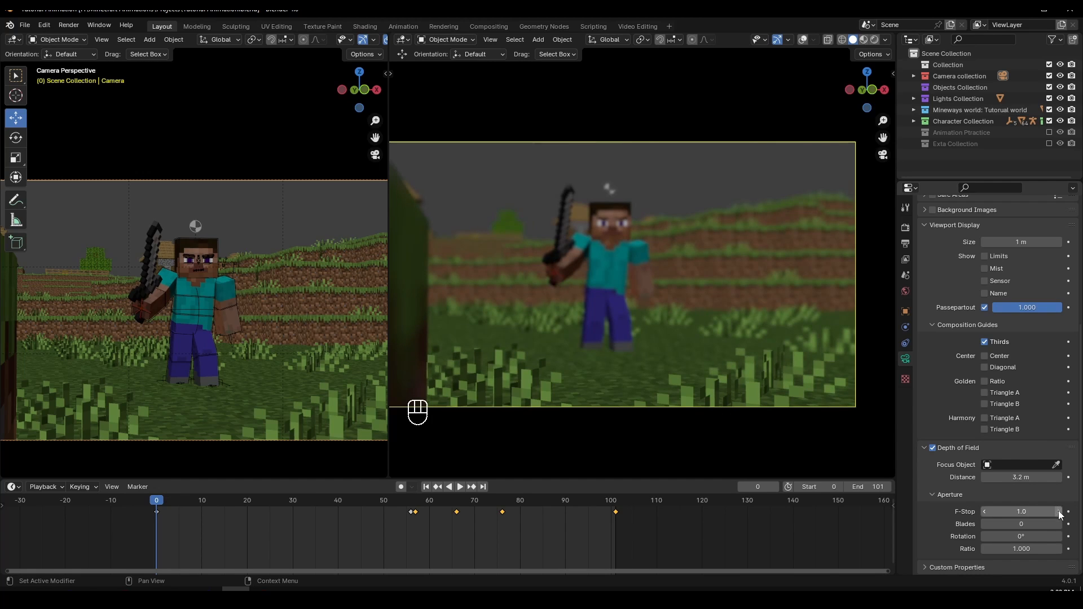
{"action": "left_click", "coordinate": [1059, 512]}
{"action": "left_click", "coordinate": [1059, 512]}
{"action": "left_click", "coordinate": [1059, 511]}
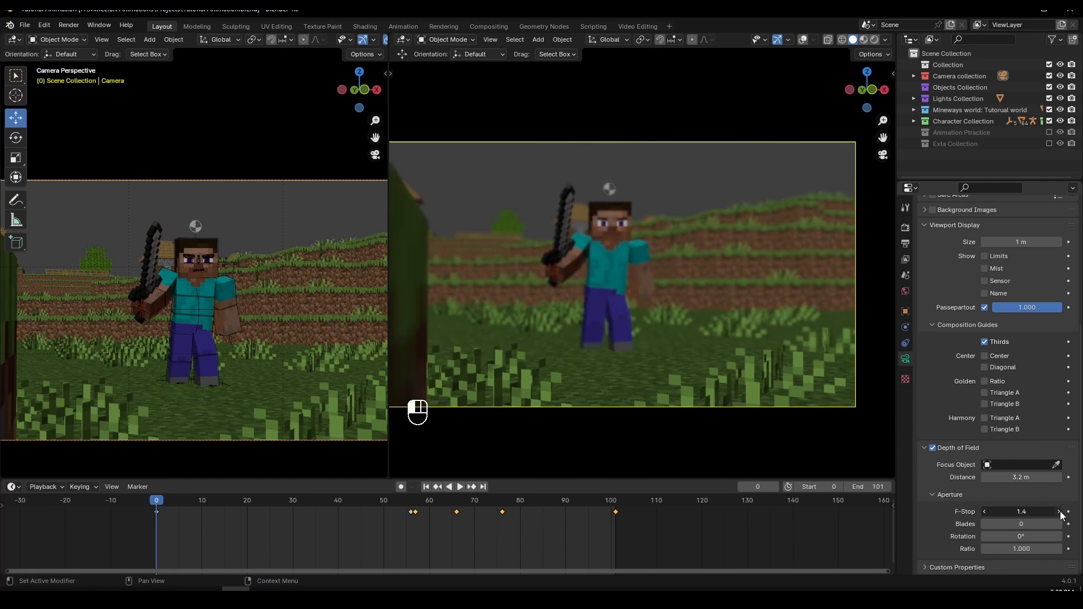
{"action": "left_click", "coordinate": [1059, 512]}
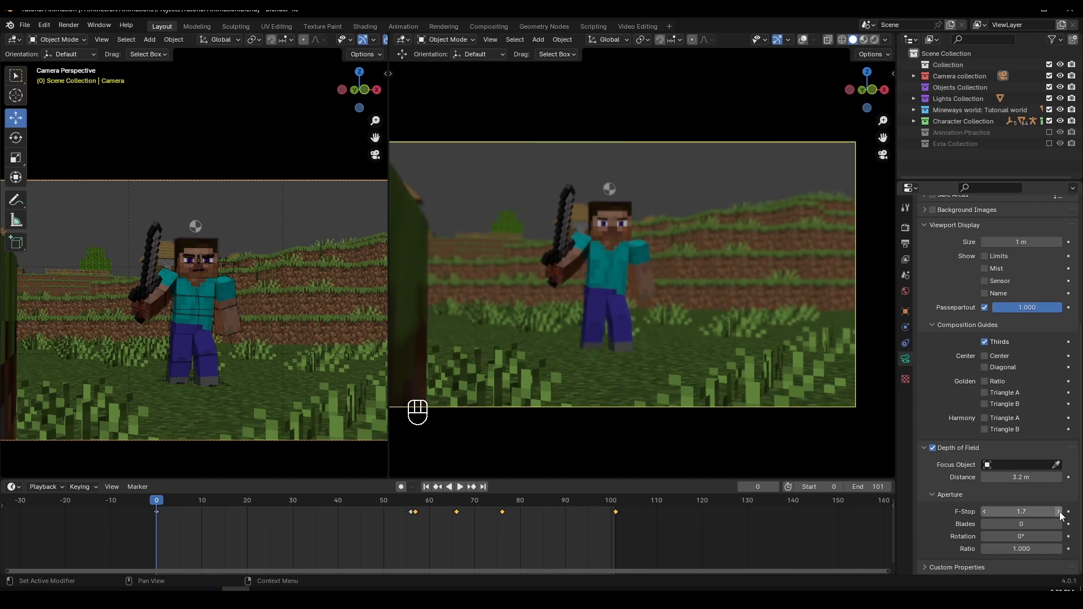
Set the camera's focus distance to 3.6 m so the character is in focus.
{"action": "mouse_move", "coordinate": [1018, 478]}
{"action": "left_mouse_down"}
{"action": "mouse_move", "coordinate": [998, 477]}
{"action": "mouse_move", "coordinate": [1024, 483]}
{"action": "left_mouse_up"}
{"action": "scroll", "coordinate": [708, 316], "scroll_direction": "up", "scroll_amount": 1}
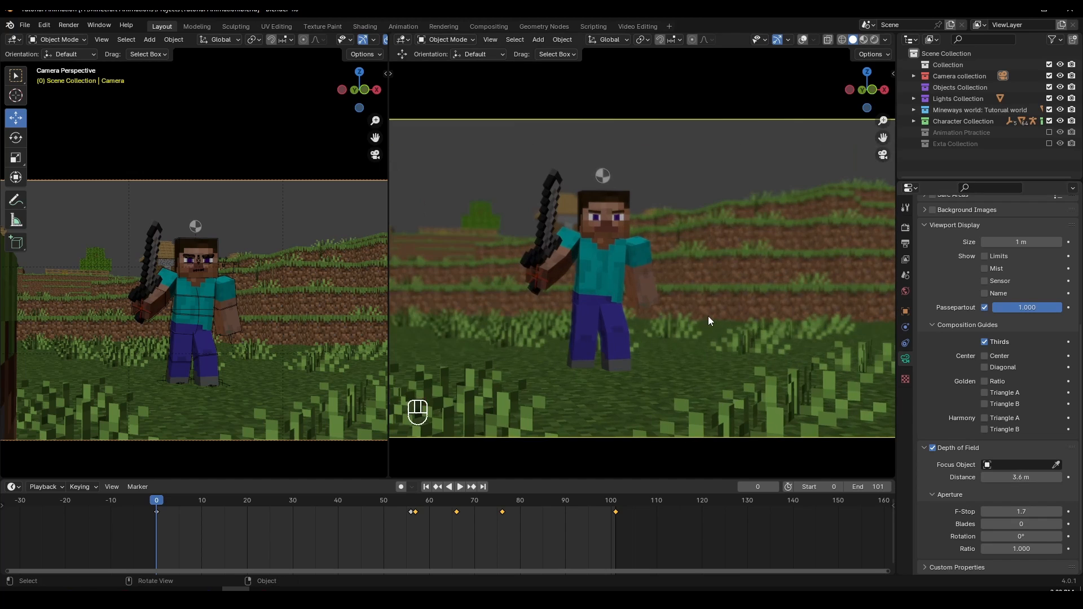
{"action": "scroll", "coordinate": [573, 230], "scroll_direction": "down", "scroll_amount": 1}
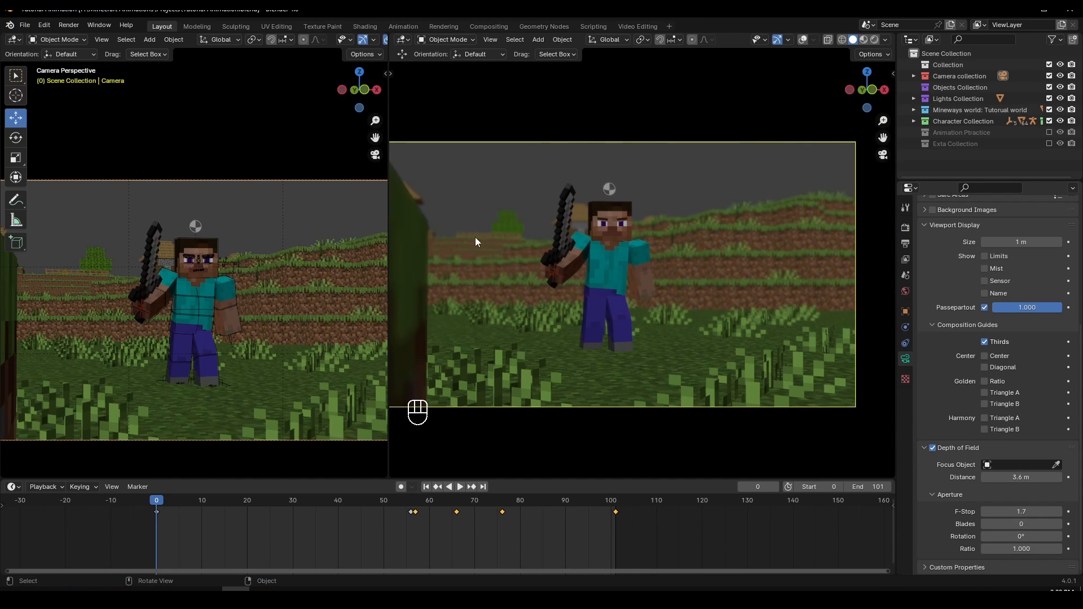
Play back the animation to check the depth of field, stop it, and return to frame 0.
{"action": "left_click", "coordinate": [460, 487]}
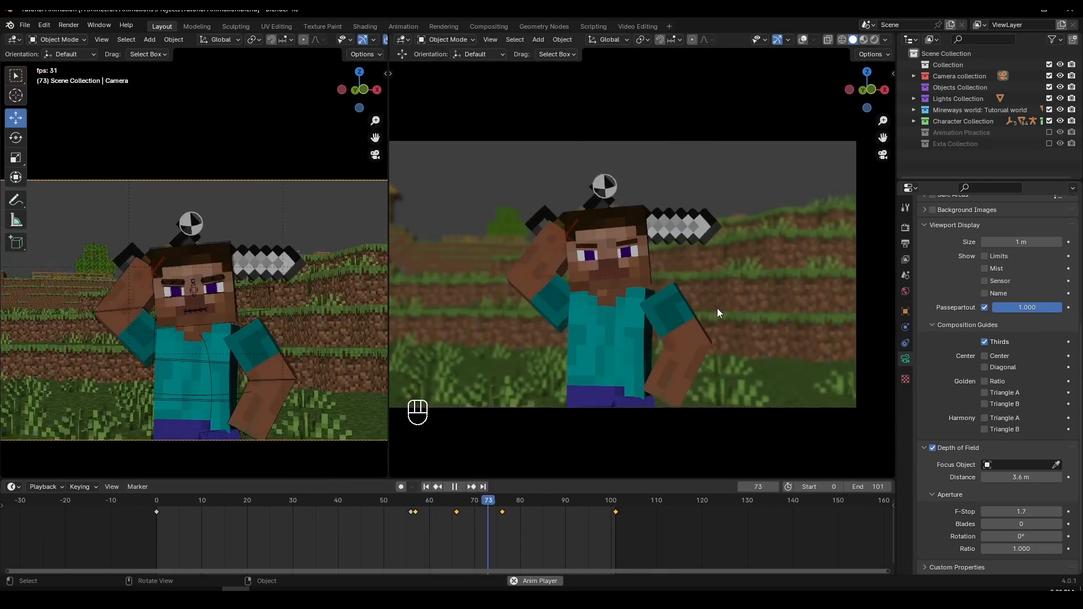
{"action": "key", "text": "space"}
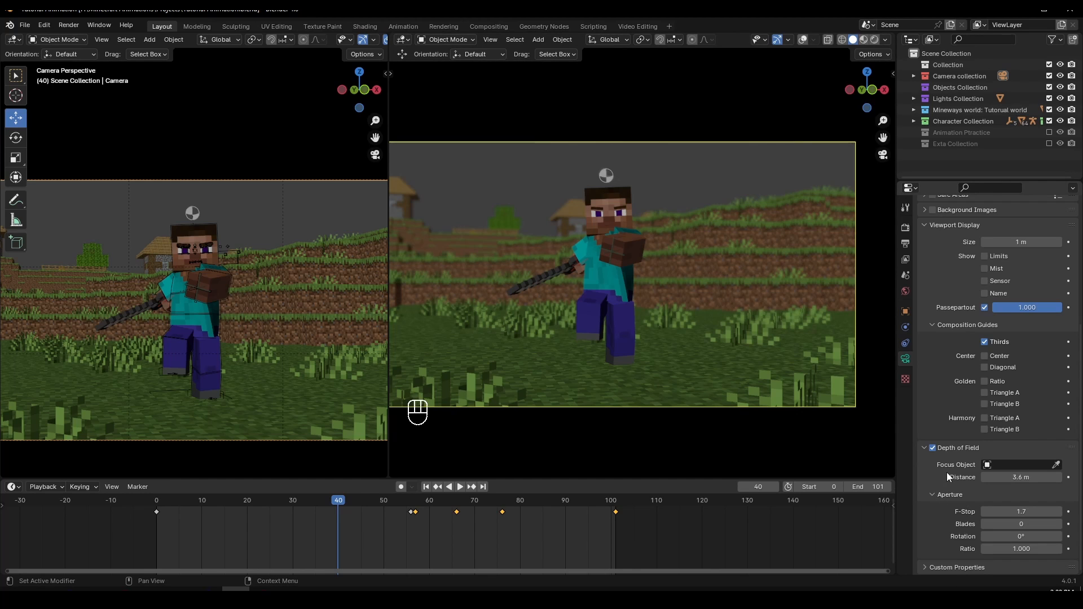
{"action": "left_click_drag", "start_coordinate": [176, 505], "coordinate": [157, 505]}
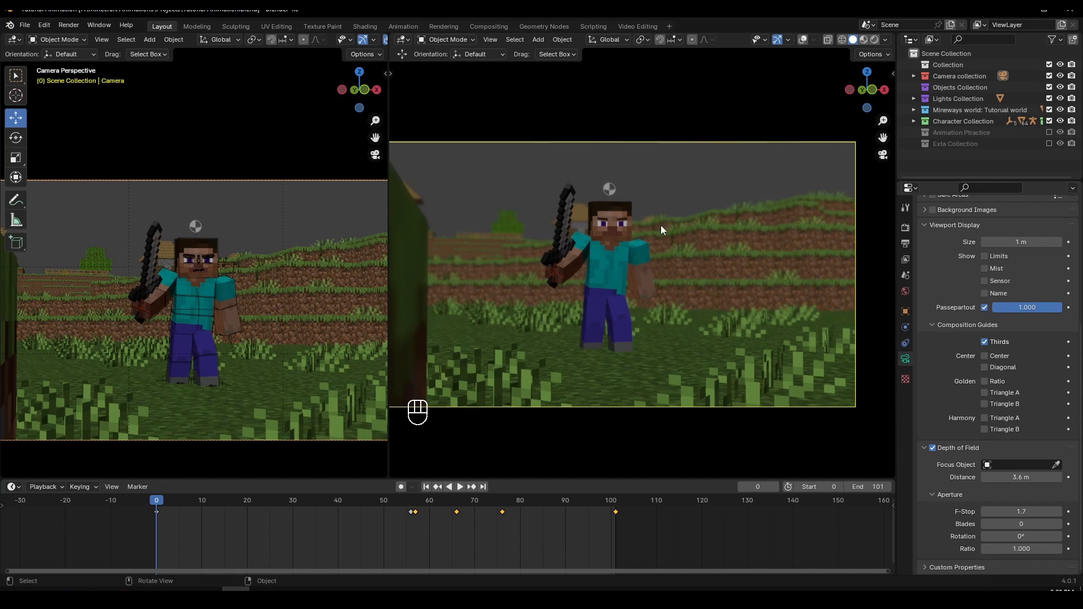
Fine-tune the camera's focus distance while viewing the character up close at frame 0.
{"action": "scroll", "coordinate": [628, 272], "scroll_direction": "up", "scroll_amount": 1}
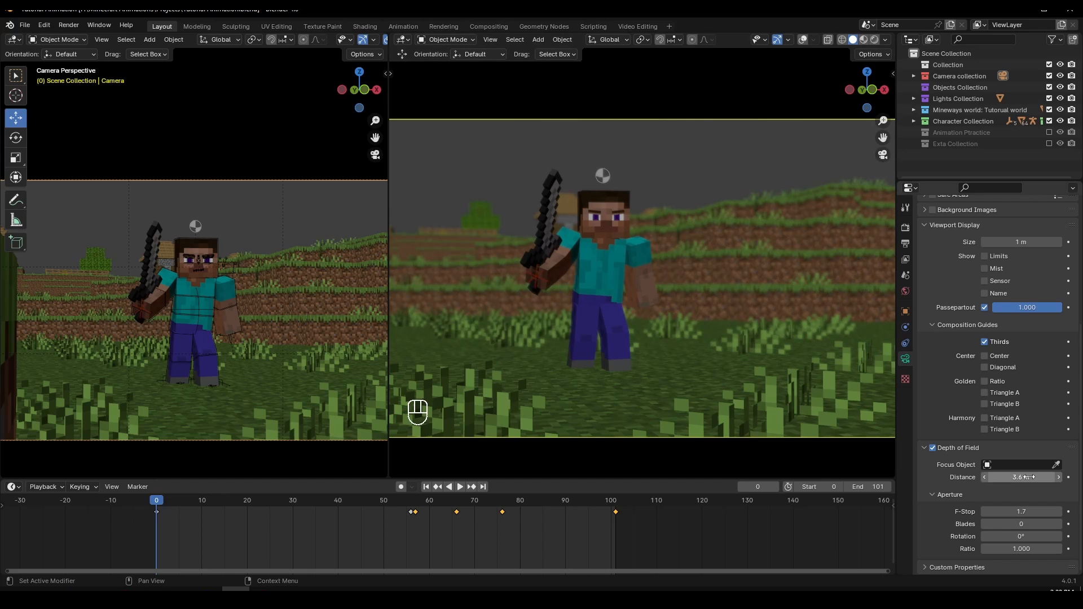
{"action": "left_click_drag", "start_coordinate": [1021, 477], "coordinate": [1018, 477]}
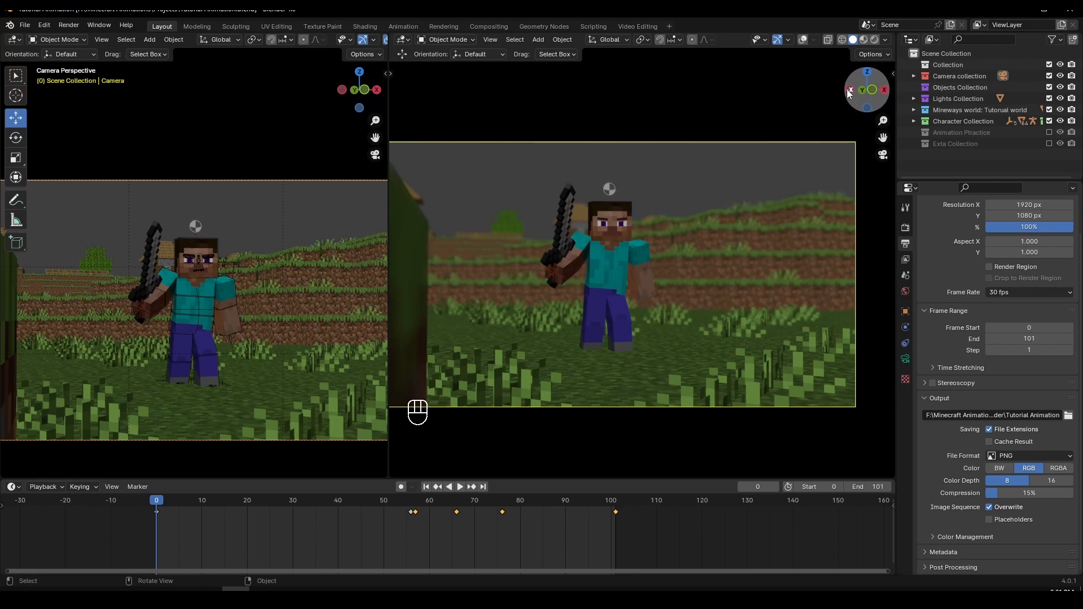
Show the rendered preview and set the camera's depth of field to a 5 m focus distance and F-Stop 1.0.
{"action": "left_click", "coordinate": [875, 39]}
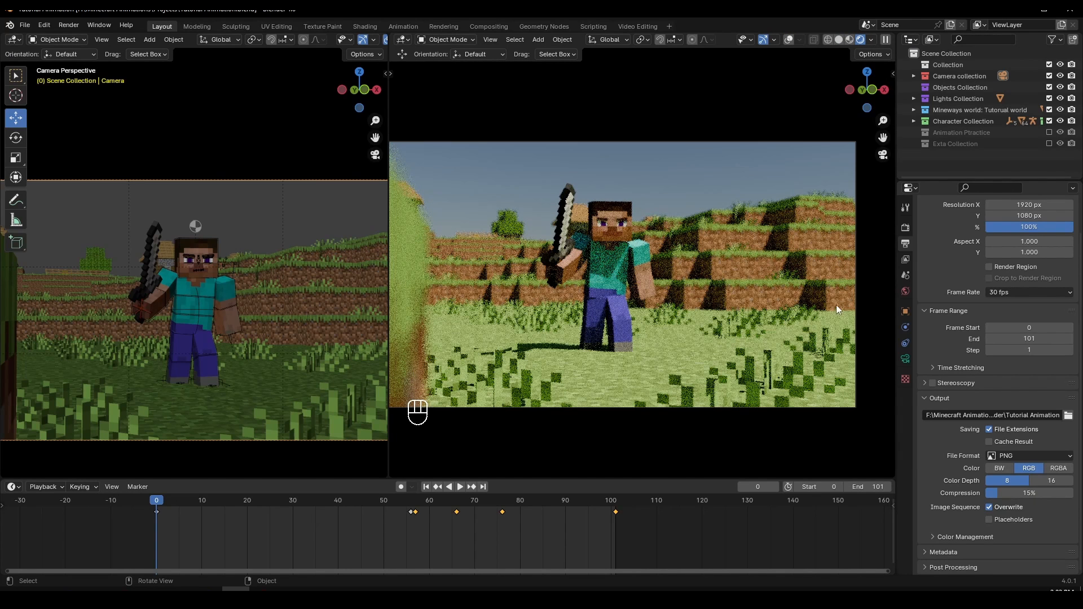
{"action": "left_click", "coordinate": [905, 359]}
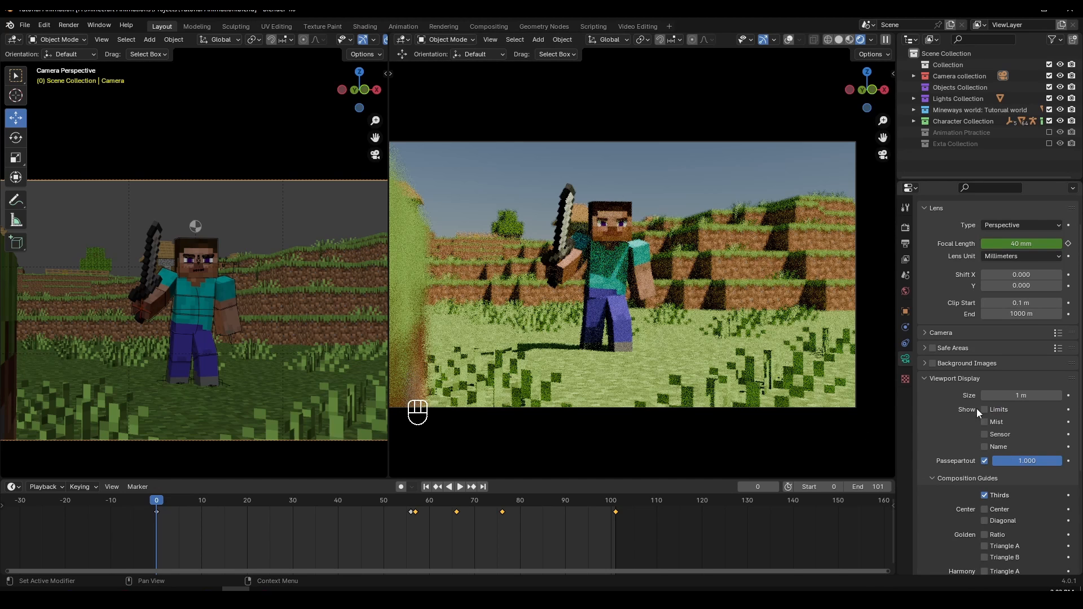
{"action": "scroll", "coordinate": [982, 438], "scroll_direction": "down", "scroll_amount": 2}
{"action": "scroll", "coordinate": [982, 437], "scroll_direction": "down", "scroll_amount": 5}
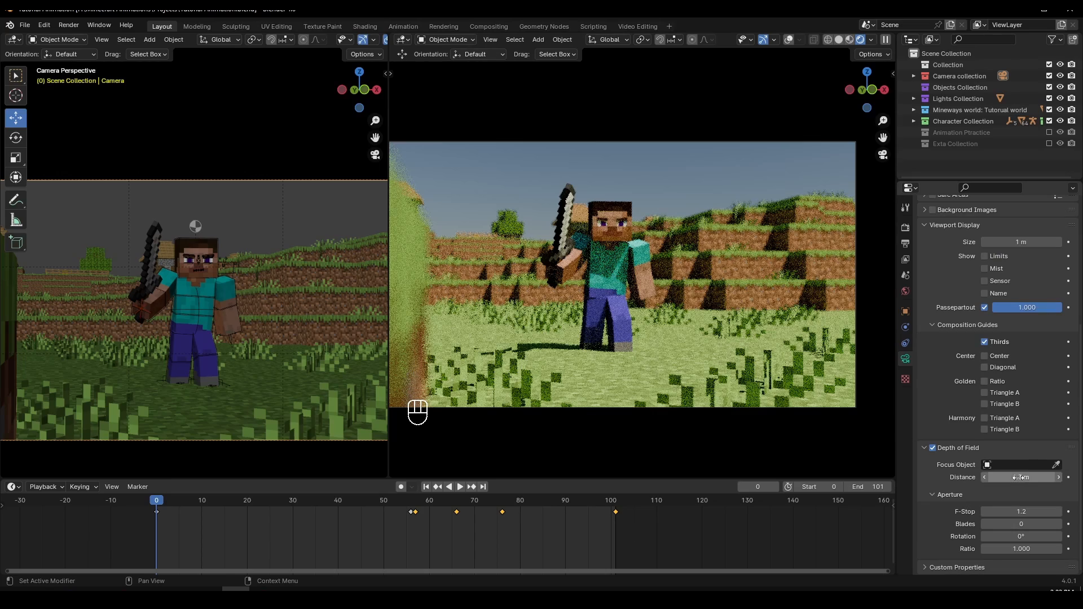
{"action": "left_click_drag", "start_coordinate": [1019, 477], "coordinate": [1031, 512]}
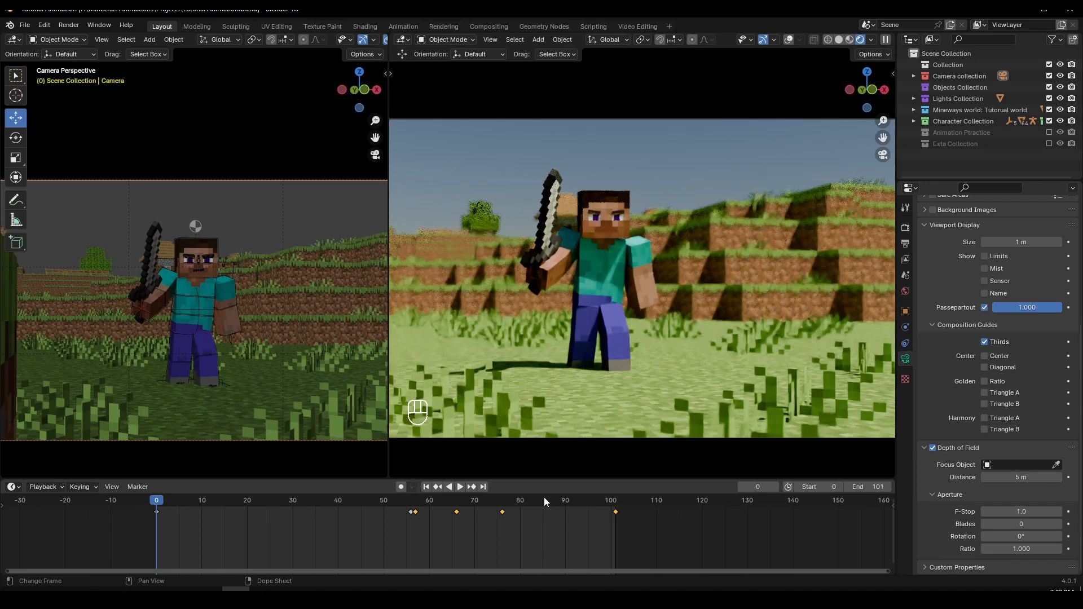
Check the rendered depth of field on the close-up at frame 86 and on the opening shot at frame 0.
{"action": "left_click", "coordinate": [547, 501]}
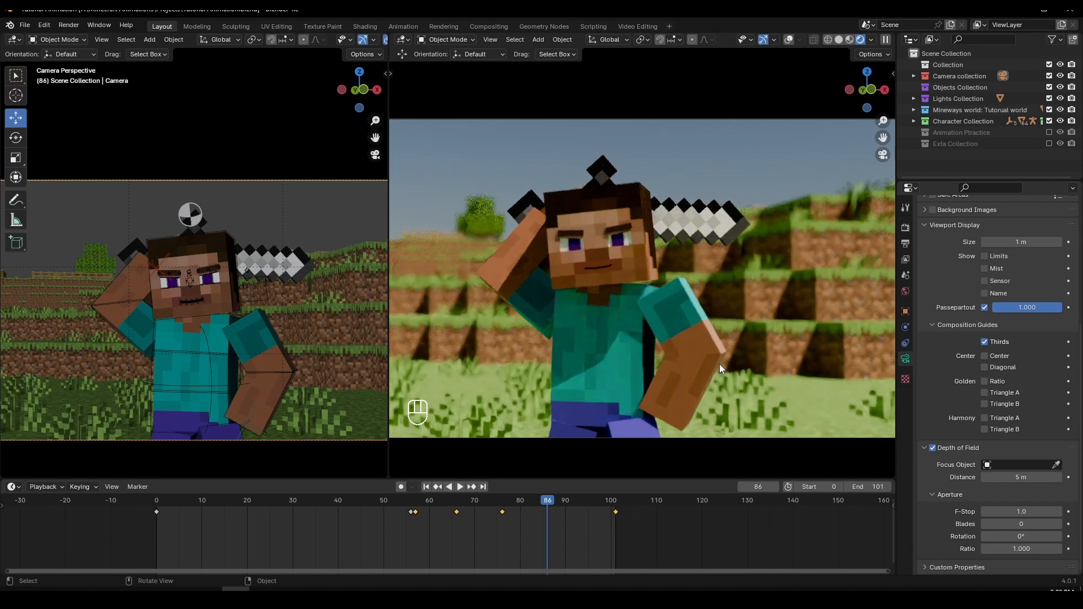
{"action": "scroll", "coordinate": [585, 212], "scroll_direction": "down", "scroll_amount": 1}
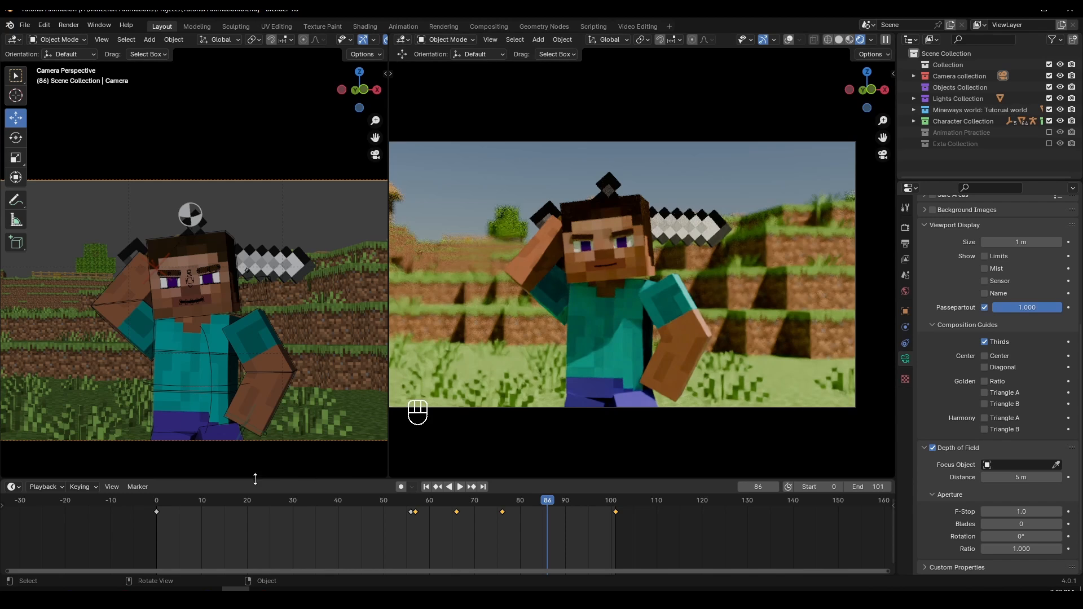
{"action": "left_click", "coordinate": [220, 500]}
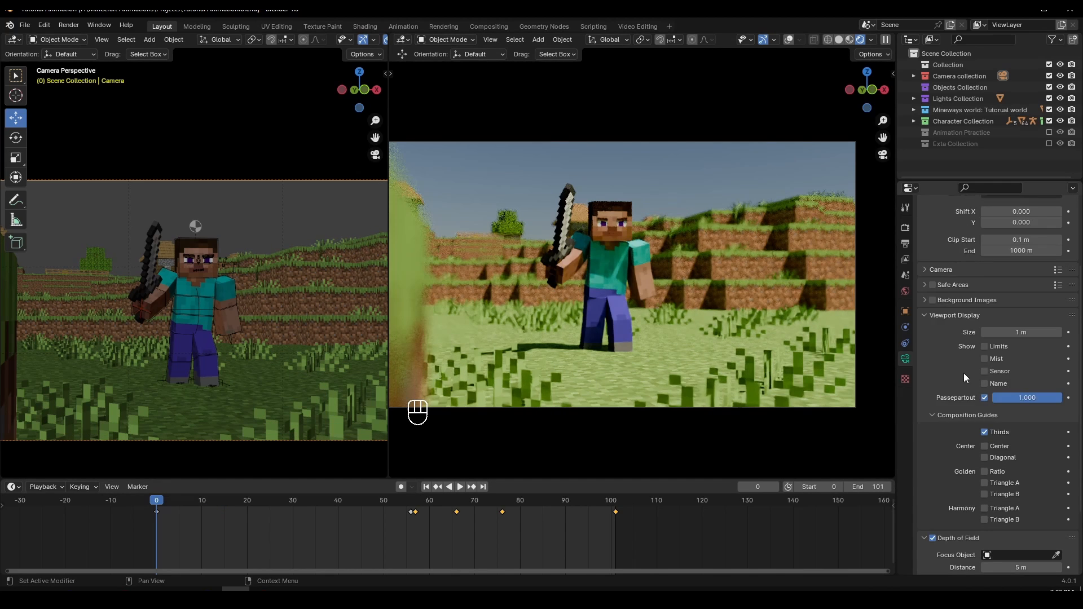
{"action": "scroll", "coordinate": [963, 372], "scroll_direction": "up", "scroll_amount": 4}
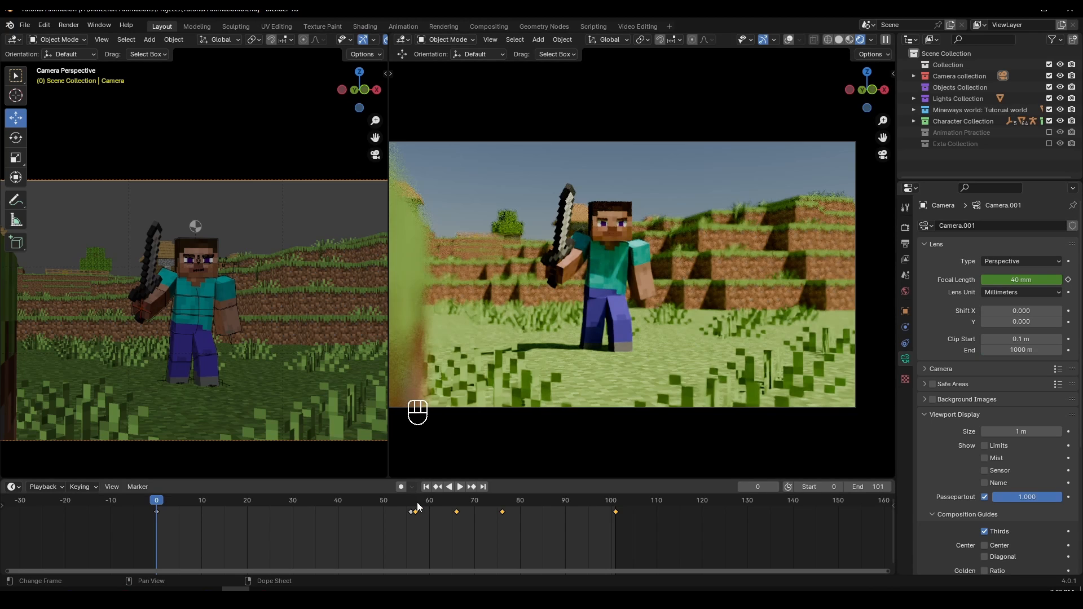
Turn on auto keying at frame 56 and switch the rendered viewport back to solid shading.
{"action": "left_click_drag", "start_coordinate": [413, 502], "coordinate": [412, 505]}
{"action": "scroll", "coordinate": [428, 539], "scroll_direction": "up", "scroll_amount": 5}
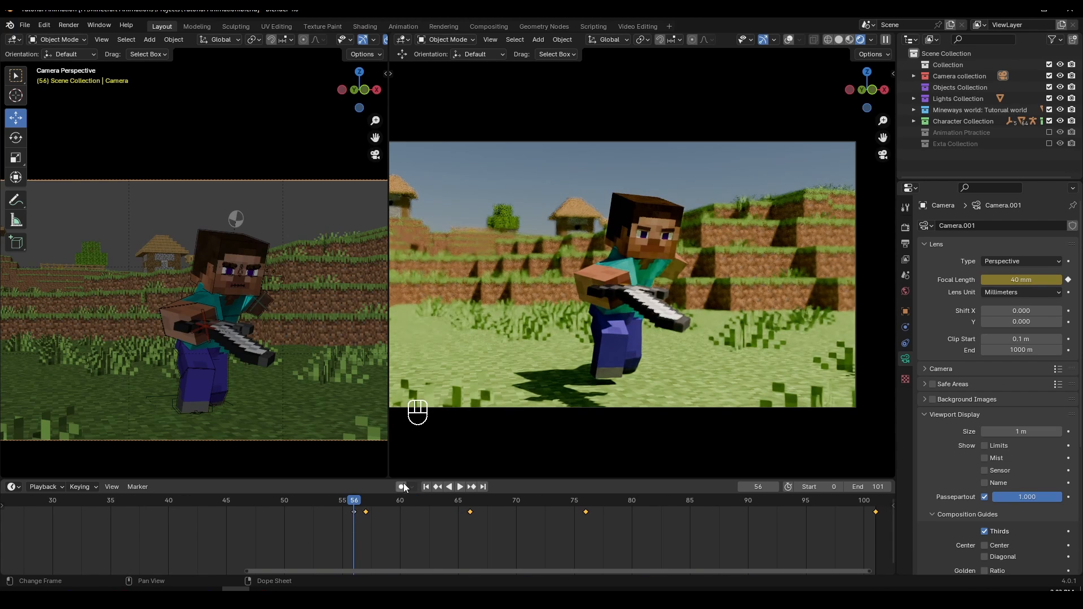
{"action": "left_click", "coordinate": [837, 40]}
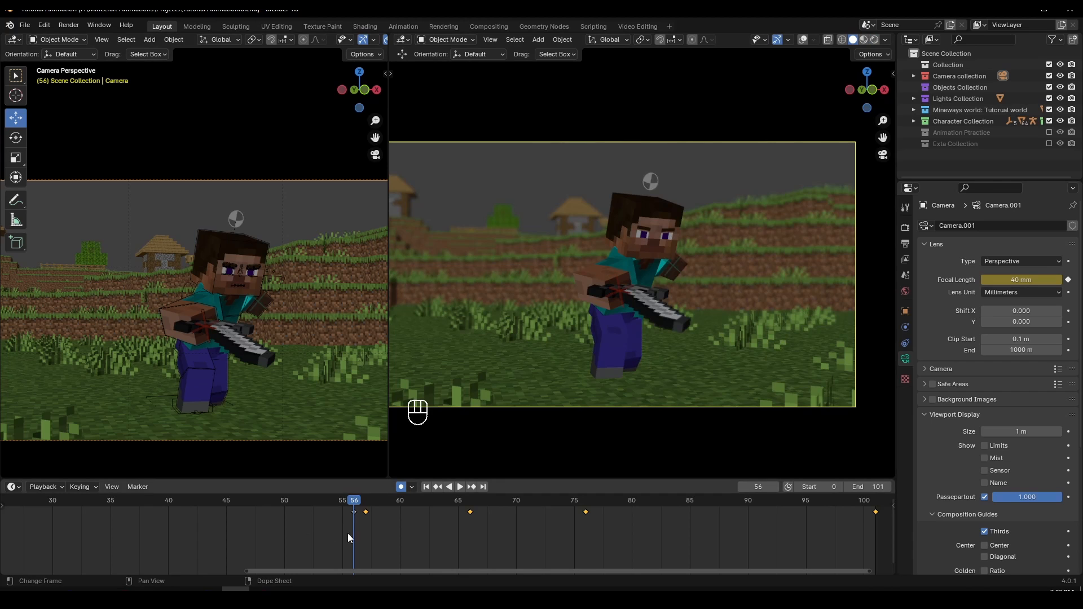
Examine the frames around the camera cut between frames 56 and 57, ending on frame 55.
{"action": "scroll", "coordinate": [333, 542], "scroll_direction": "up", "scroll_amount": 1}
{"action": "key", "text": "Right"}
{"action": "key", "text": "Left"}
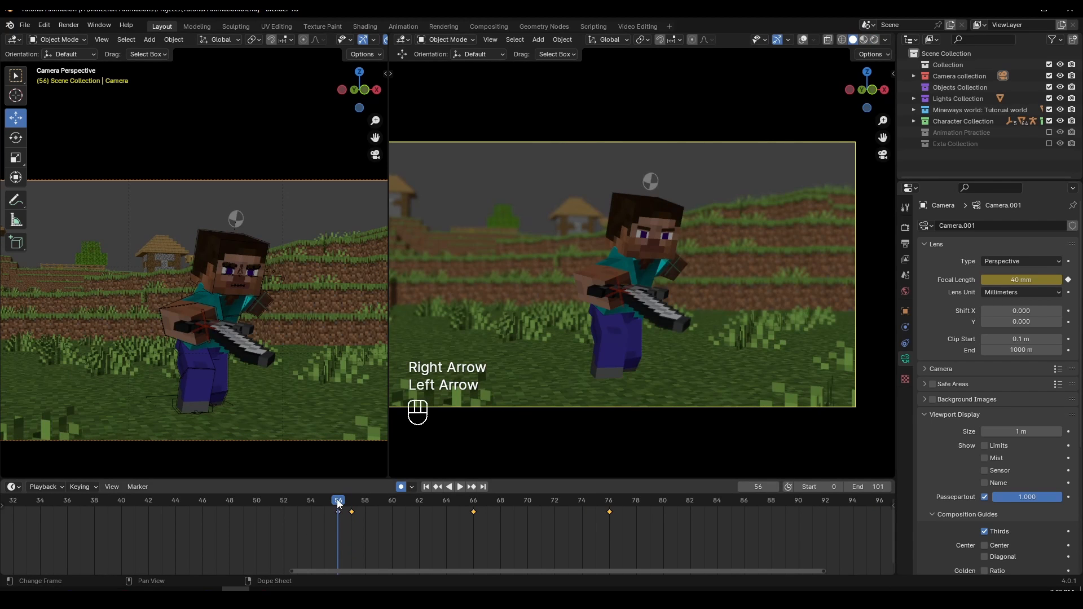
{"action": "scroll", "coordinate": [342, 522], "scroll_direction": "up", "scroll_amount": 3}
{"action": "left_click", "coordinate": [297, 503]}
{"action": "mouse_move", "coordinate": [297, 501]}
{"action": "left_mouse_down"}
{"action": "mouse_move", "coordinate": [266, 508]}
{"action": "mouse_move", "coordinate": [299, 510]}
{"action": "mouse_move", "coordinate": [291, 517]}
{"action": "left_mouse_up"}
{"action": "scroll", "coordinate": [282, 524], "scroll_direction": "up", "scroll_amount": 3}
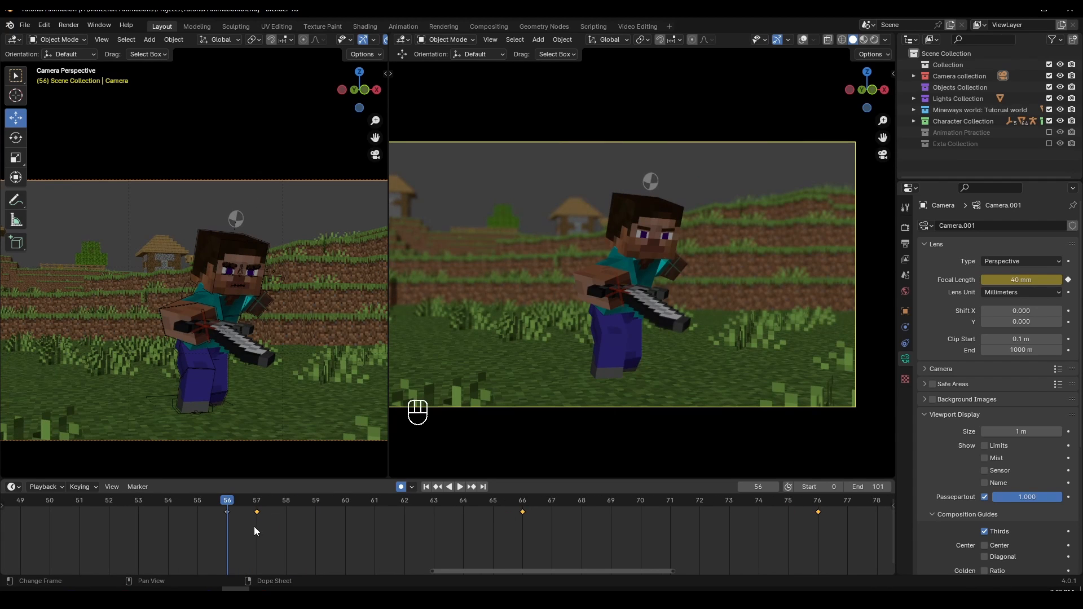
{"action": "middle_click_drag", "start_coordinate": [215, 516], "coordinate": [248, 518]}
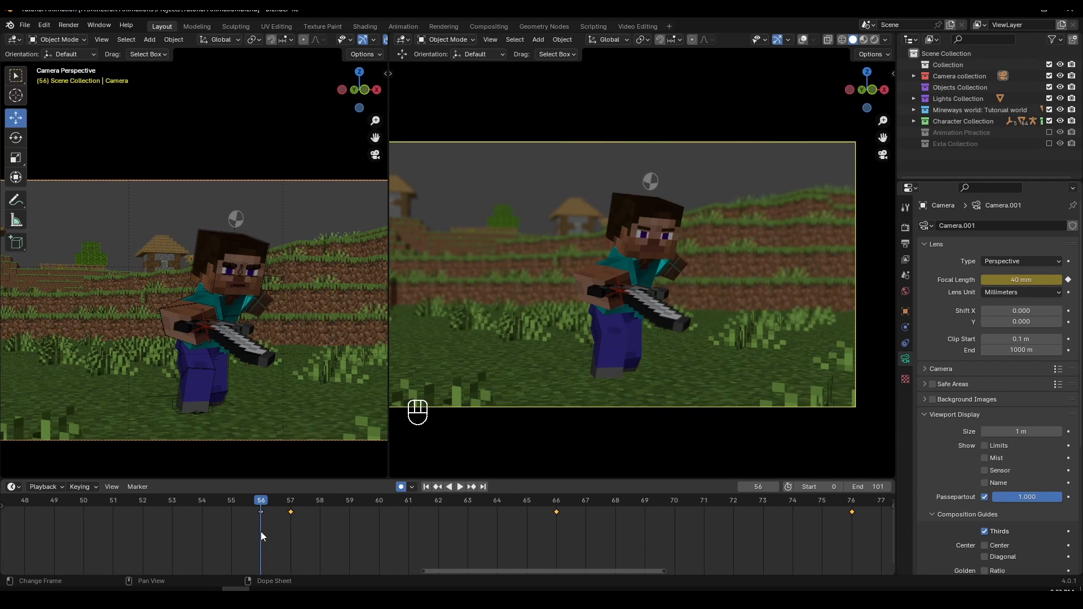
{"action": "key", "text": "Left"}
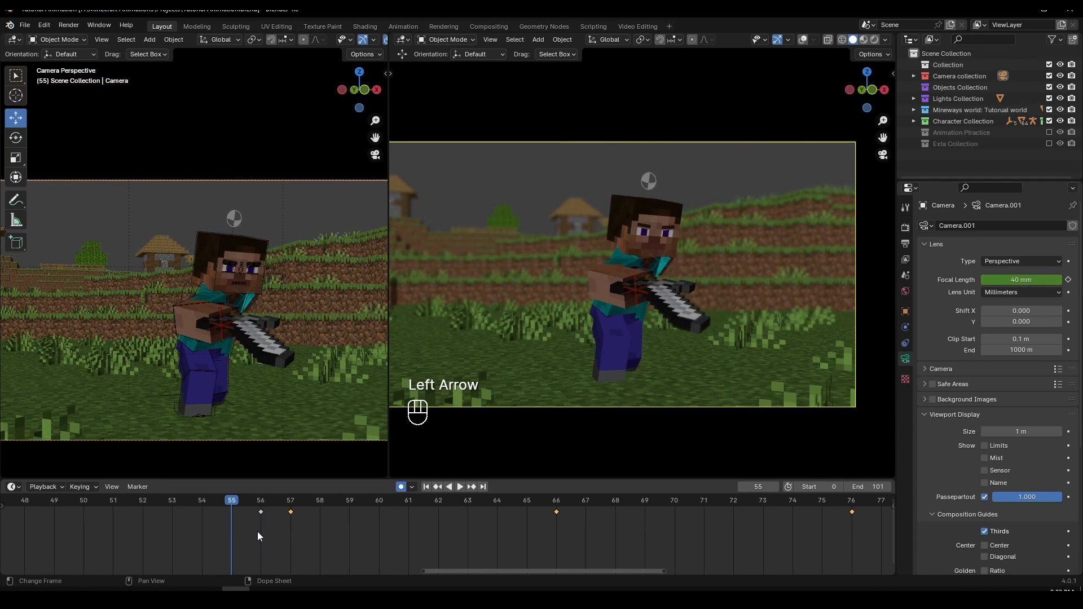
{"action": "left_click", "coordinate": [248, 502]}
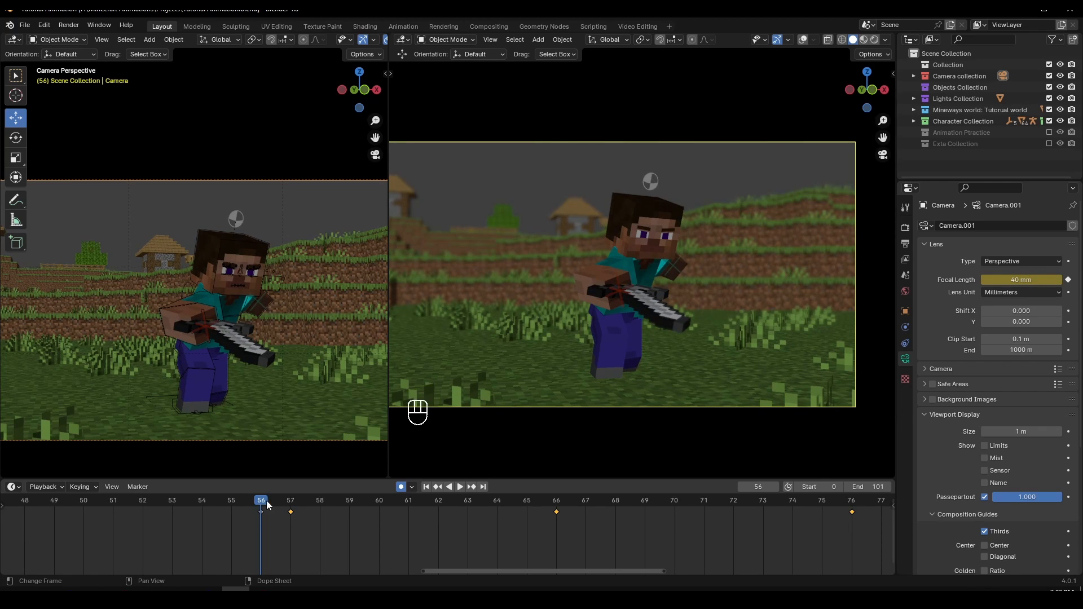
{"action": "left_click", "coordinate": [233, 499]}
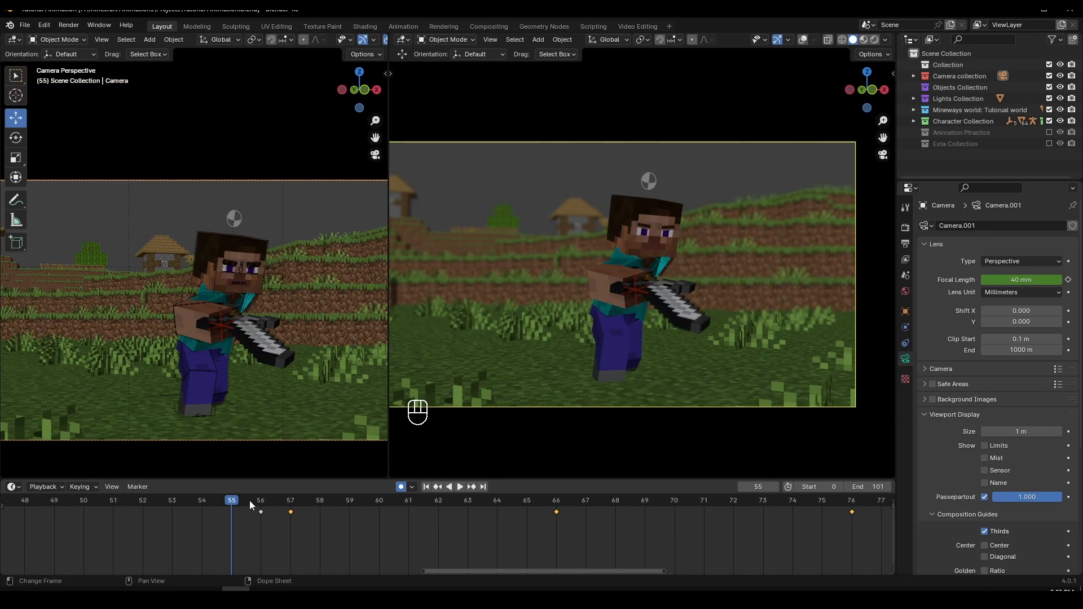
In the Compositing workspace, enlarge the timeline and insert a keyframe on the Vector Blur node's Blur value at frame 55.
{"action": "left_click", "coordinate": [493, 27]}
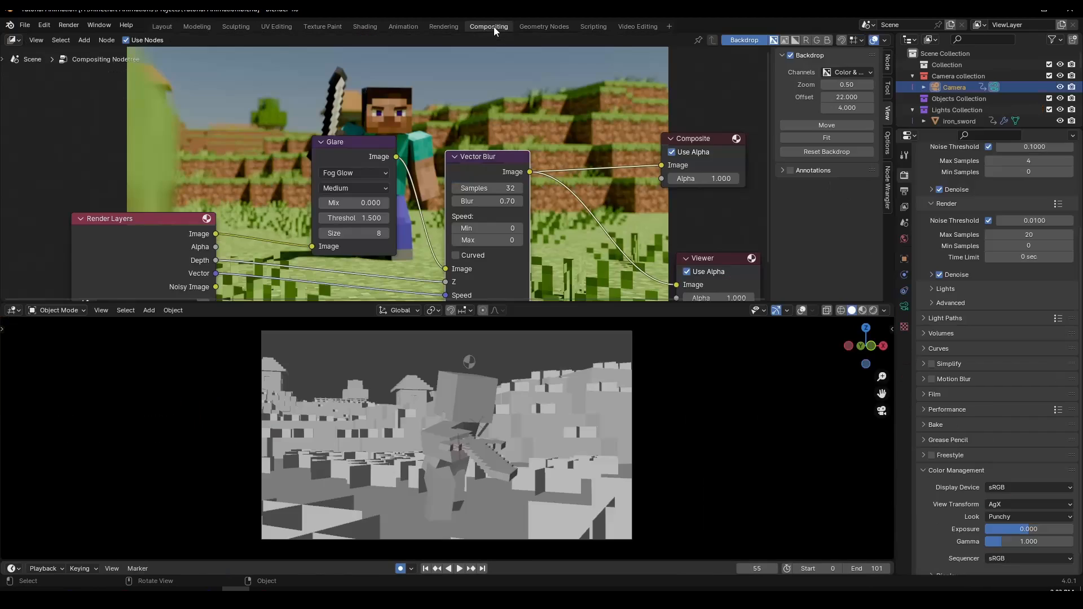
{"action": "middle_click_drag", "start_coordinate": [485, 151], "coordinate": [434, 143]}
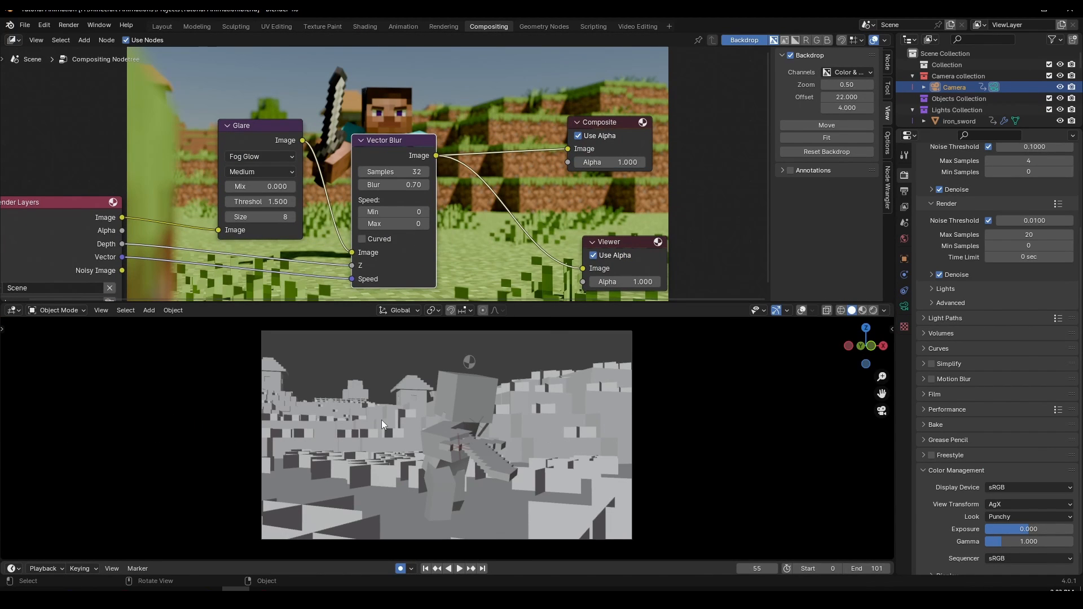
{"action": "left_click_drag", "start_coordinate": [498, 560], "coordinate": [493, 479]}
{"action": "scroll", "coordinate": [428, 556], "scroll_direction": "up", "scroll_amount": 6}
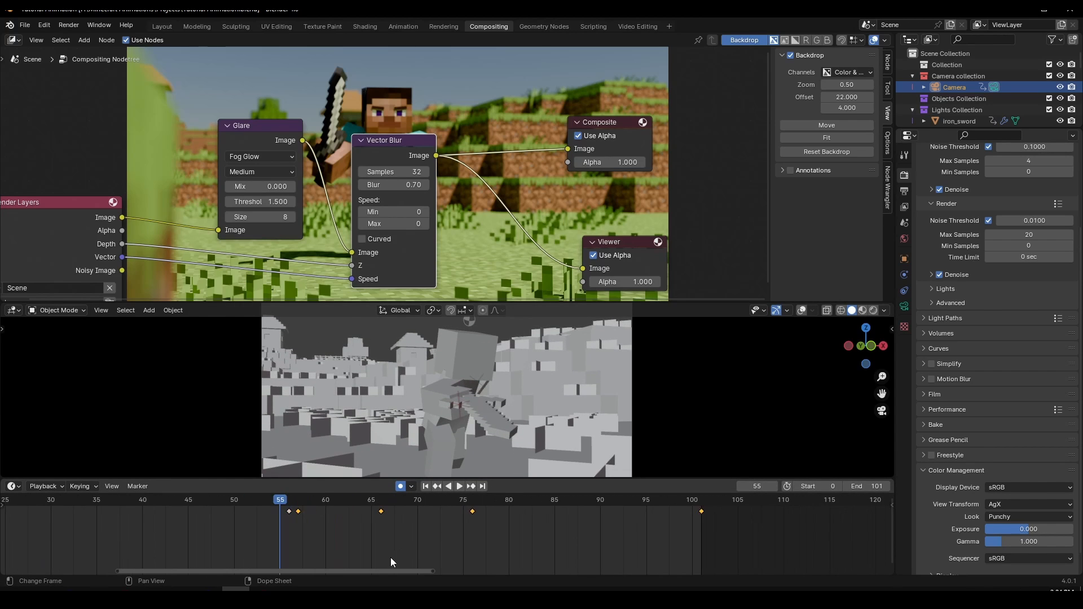
{"action": "scroll", "coordinate": [392, 180], "scroll_direction": "up", "scroll_amount": 1}
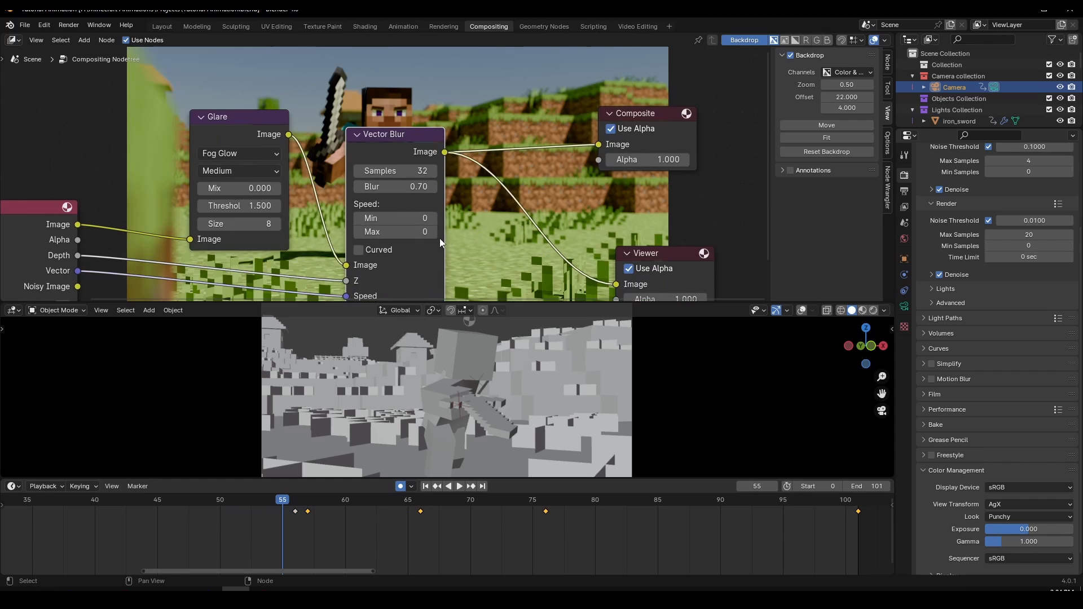
{"action": "right_click", "coordinate": [401, 192]}
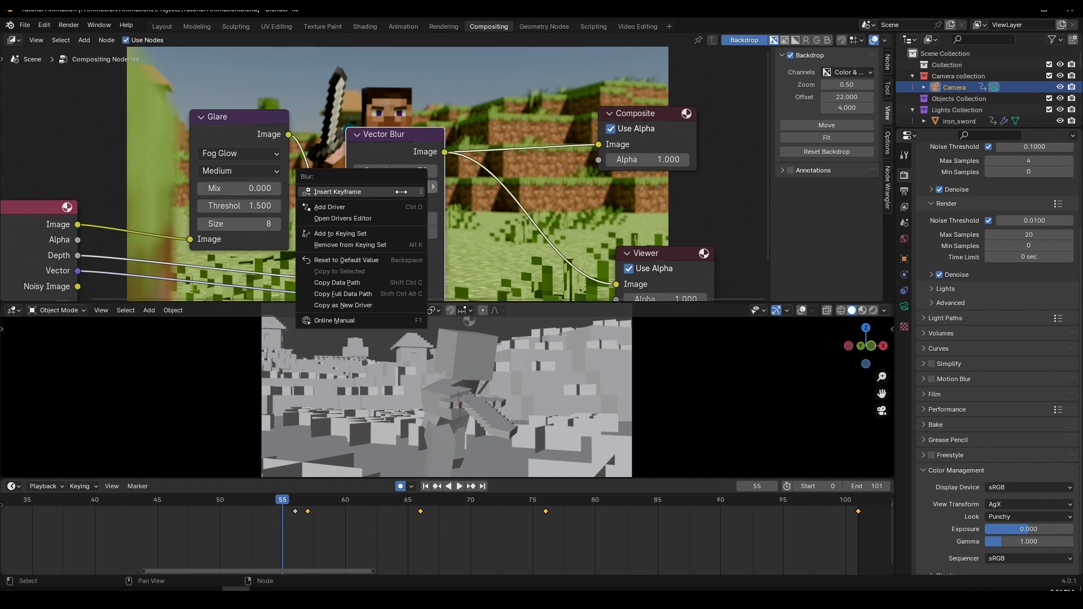
{"action": "left_click", "coordinate": [363, 192]}
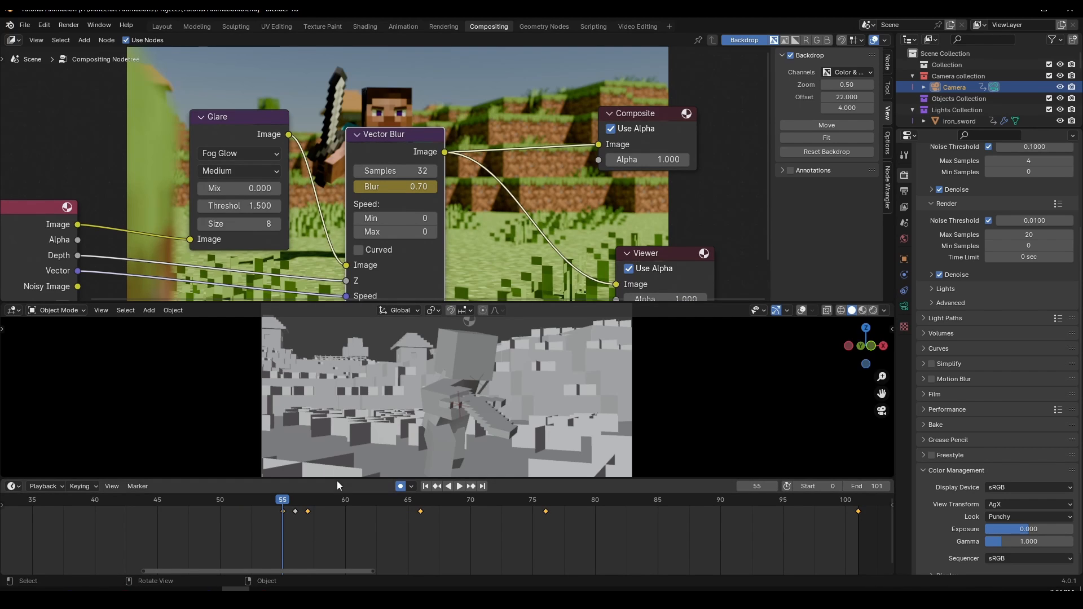
Keyframe the Vector Blur node's Blur value at 0 on frames 56 and 57.
{"action": "key", "text": "Right"}
{"action": "left_click", "coordinate": [410, 186]}
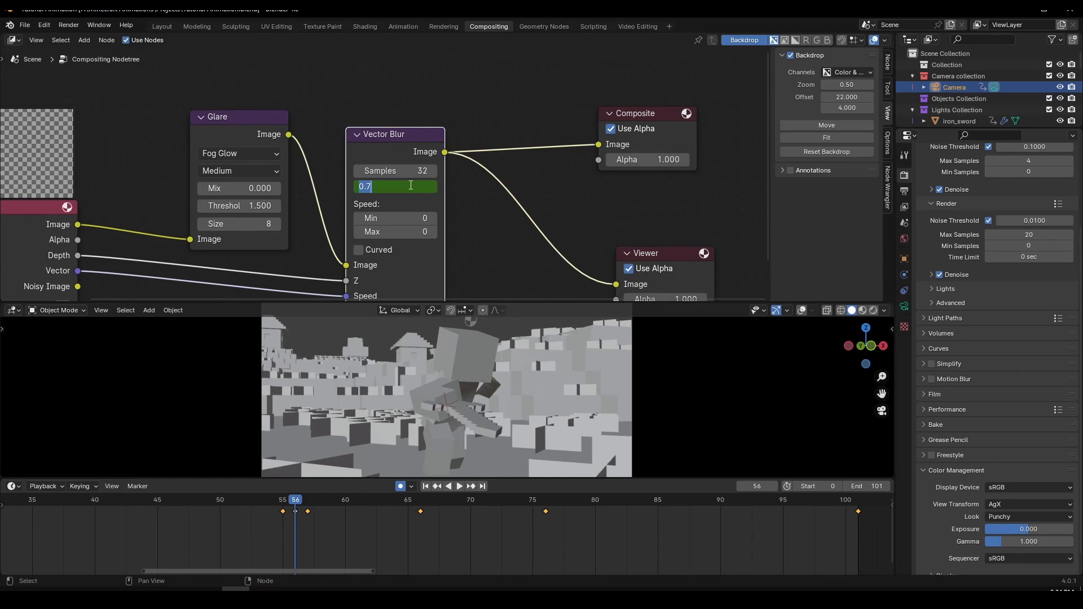
{"action": "type", "text": "0"}
{"action": "key", "text": "Return"}
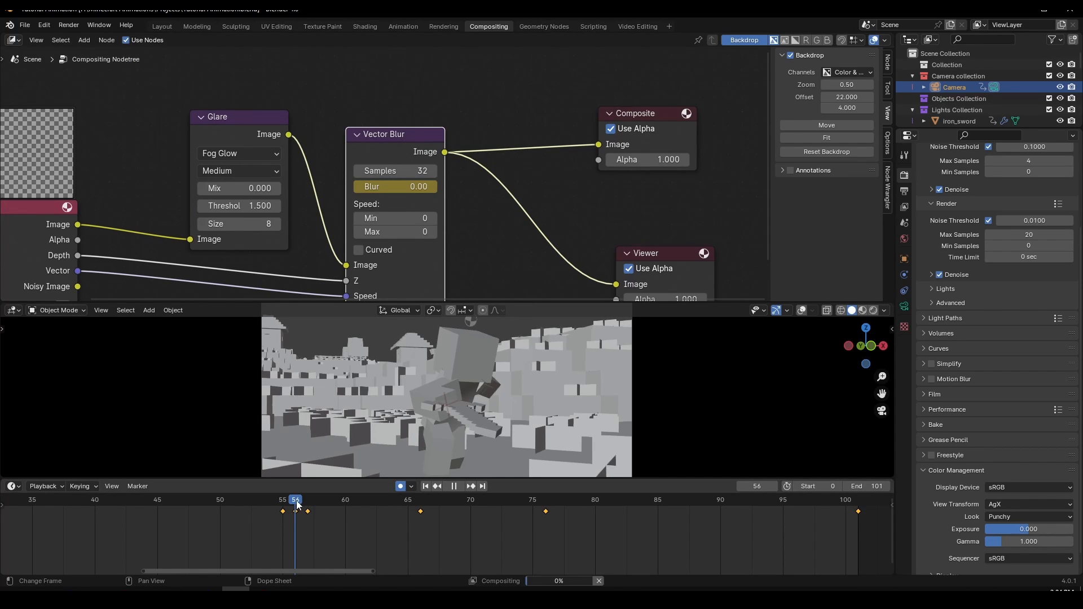
{"action": "left_click", "coordinate": [306, 504]}
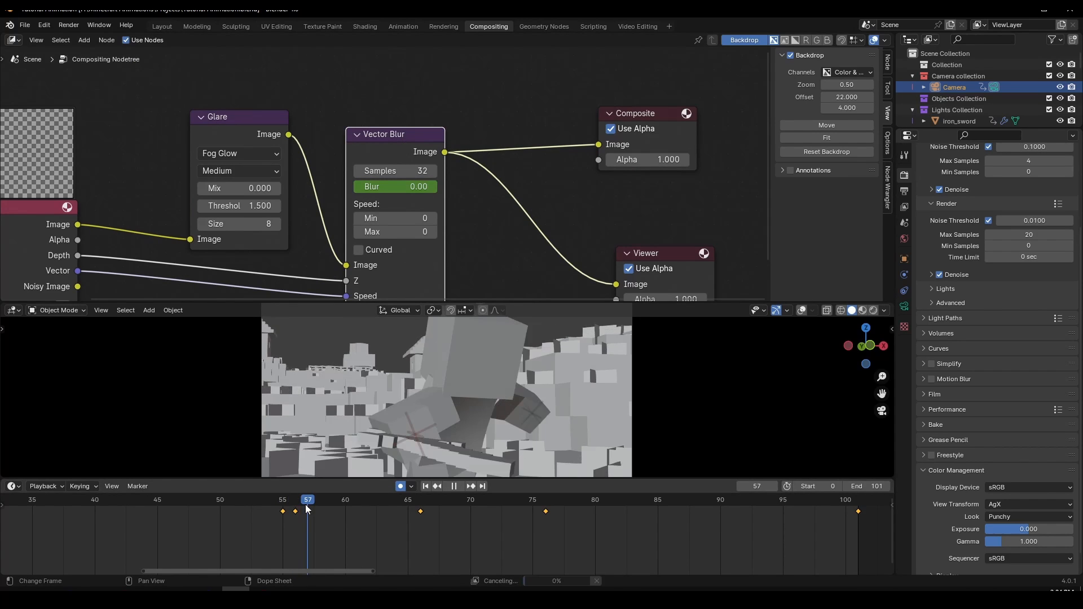
{"action": "left_click", "coordinate": [413, 186]}
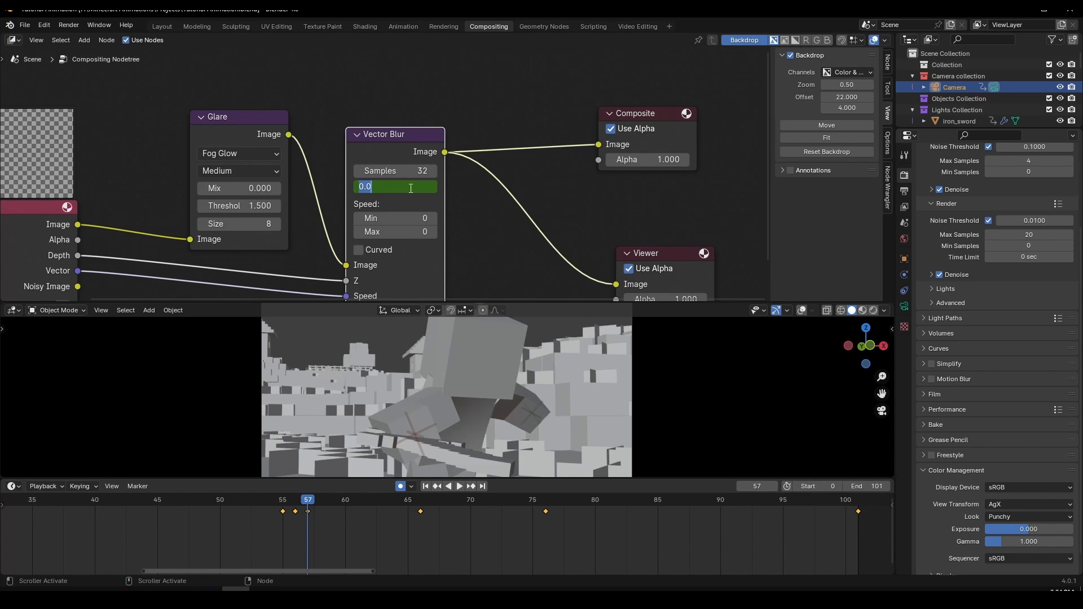
{"action": "key", "text": "Return"}
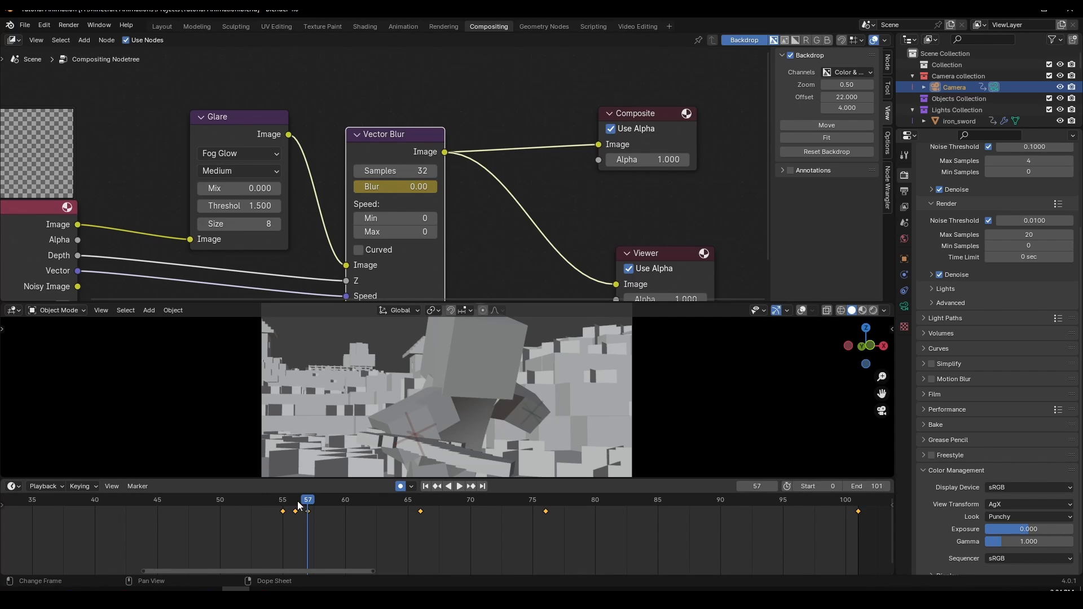
Keyframe the Vector Blur node's Blur value at 0.7 on frame 58.
{"action": "left_click_drag", "start_coordinate": [296, 499], "coordinate": [304, 502]}
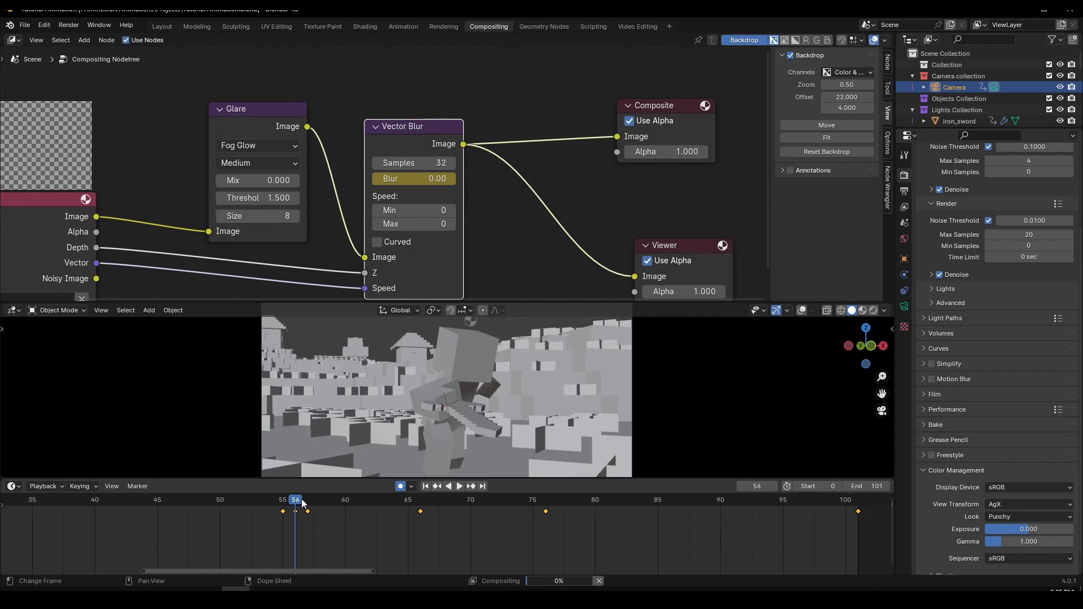
{"action": "left_click_drag", "start_coordinate": [300, 500], "coordinate": [316, 512]}
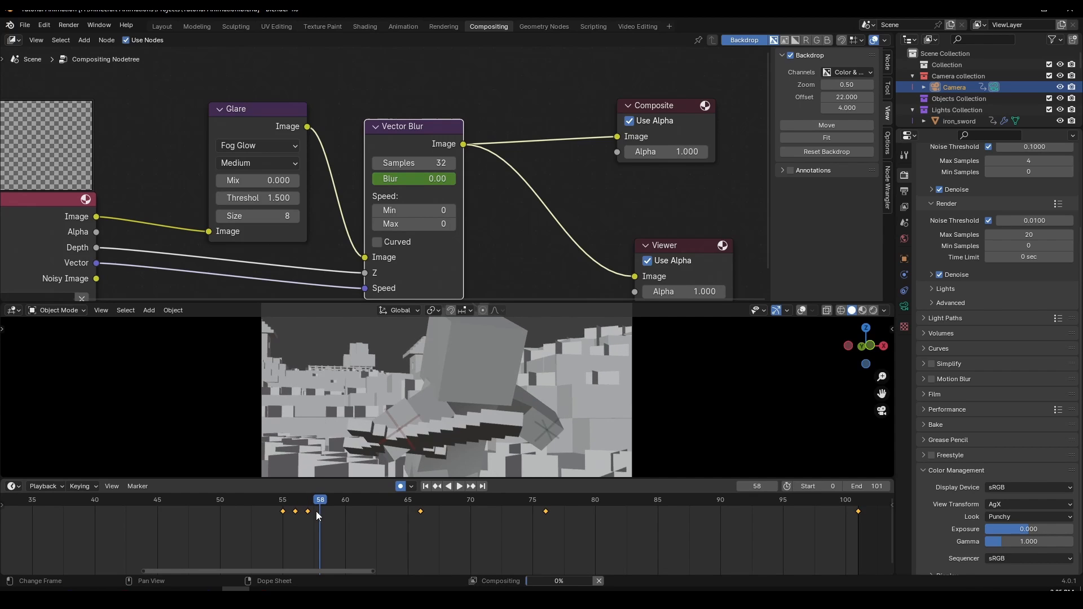
{"action": "left_click", "coordinate": [423, 179]}
{"action": "type", "text": "0.7"}
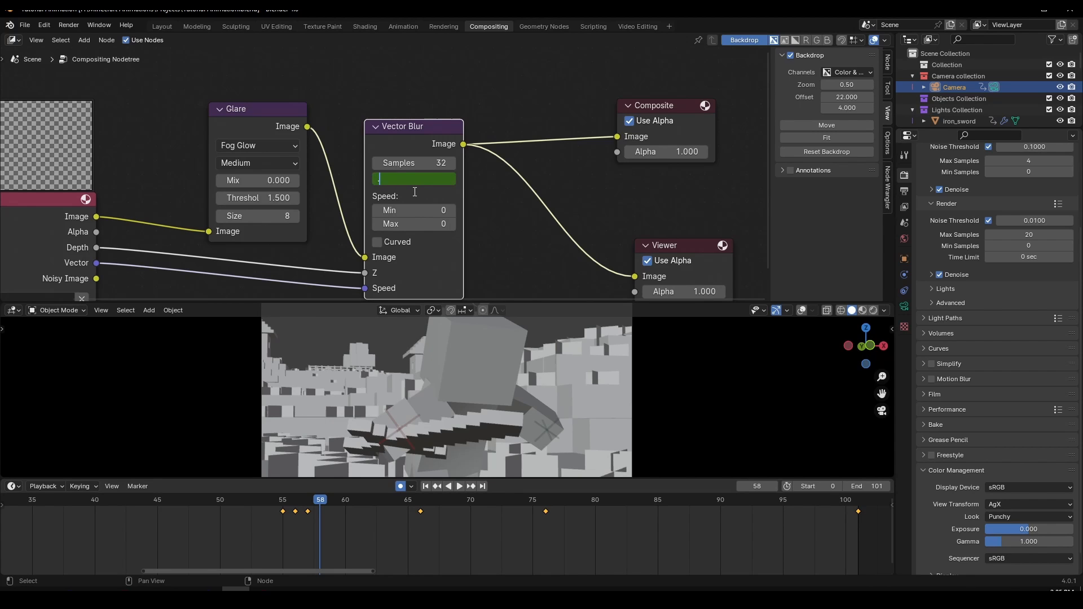
{"action": "key", "text": "Return"}
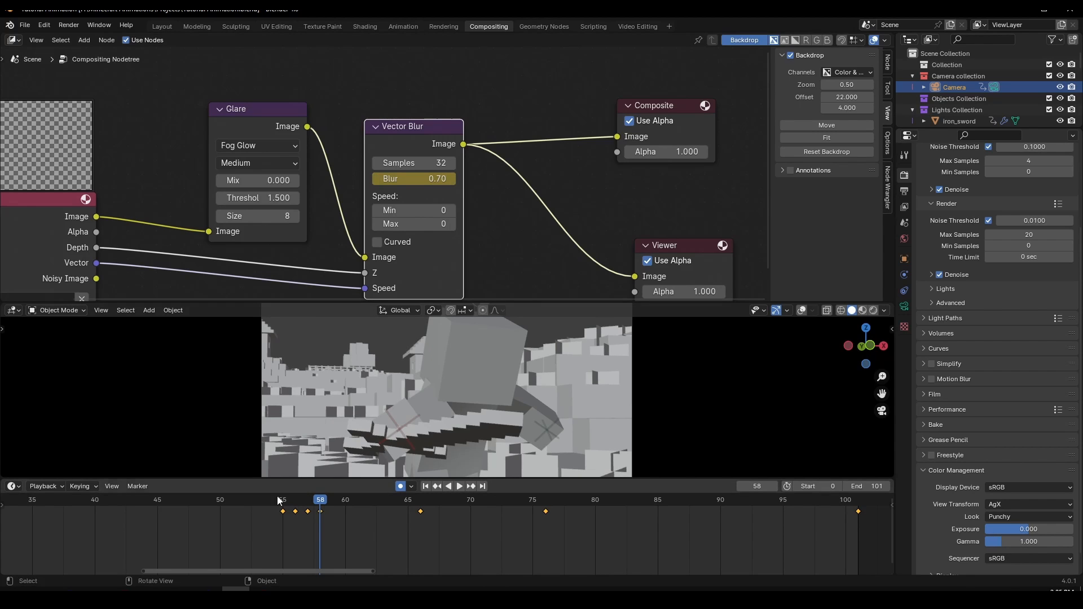
Scrub through the blur keyframes at frames 55 to 58 and play back the camera cut to check them.
{"action": "left_click_drag", "start_coordinate": [282, 504], "coordinate": [308, 520]}
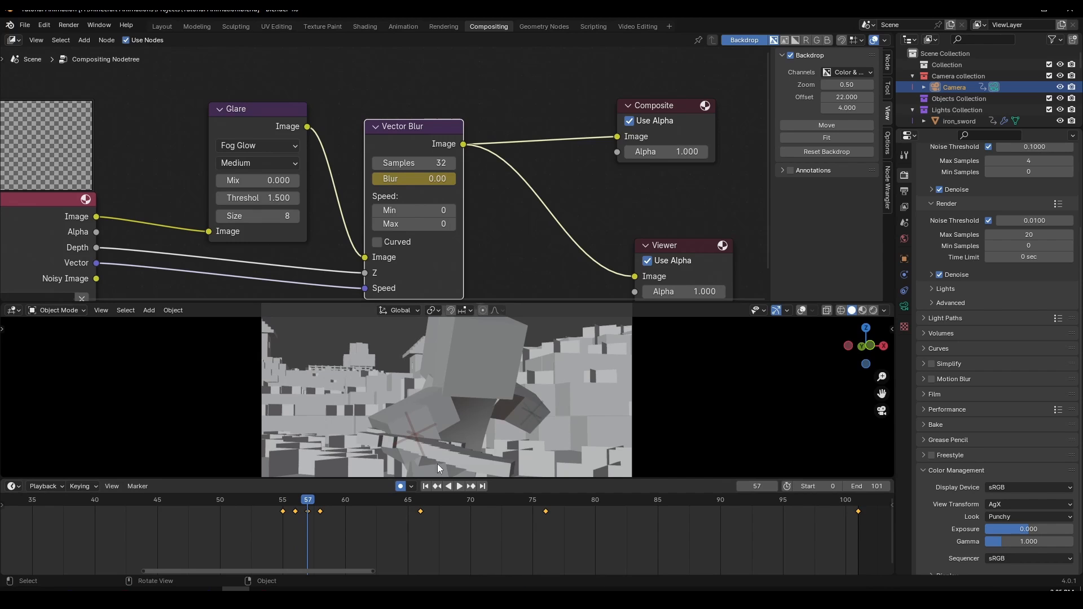
{"action": "left_click", "coordinate": [318, 500]}
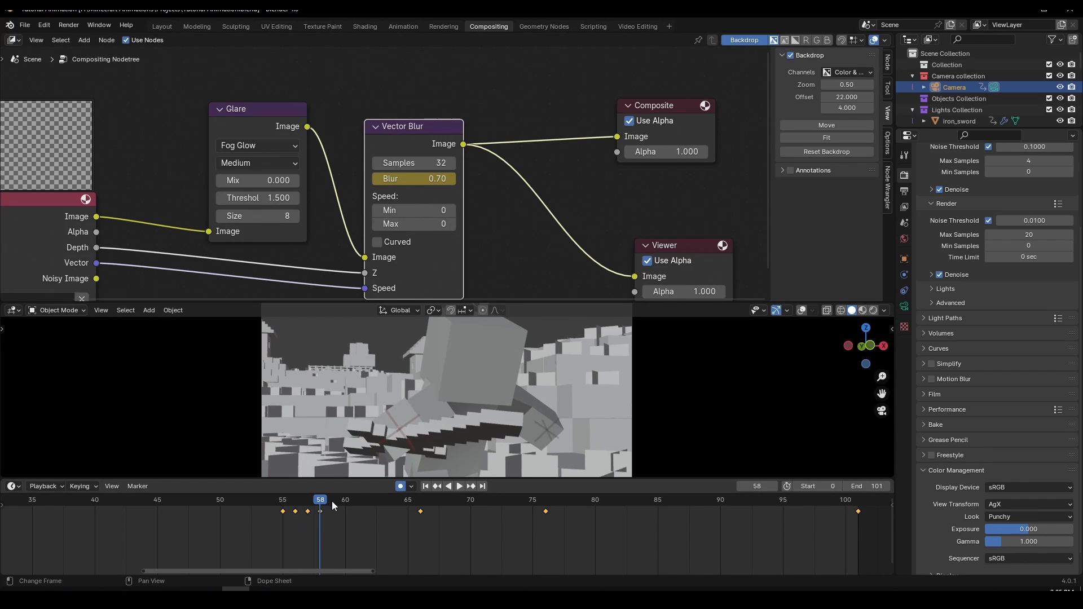
{"action": "key", "text": "space"}
{"action": "left_click", "coordinate": [235, 504]}
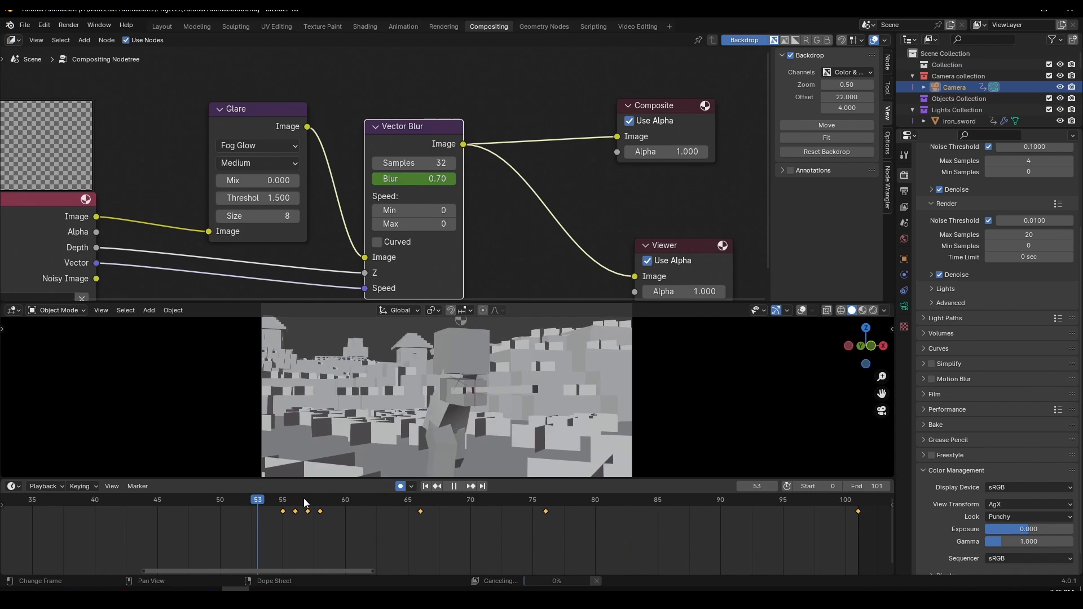
{"action": "key", "text": "space"}
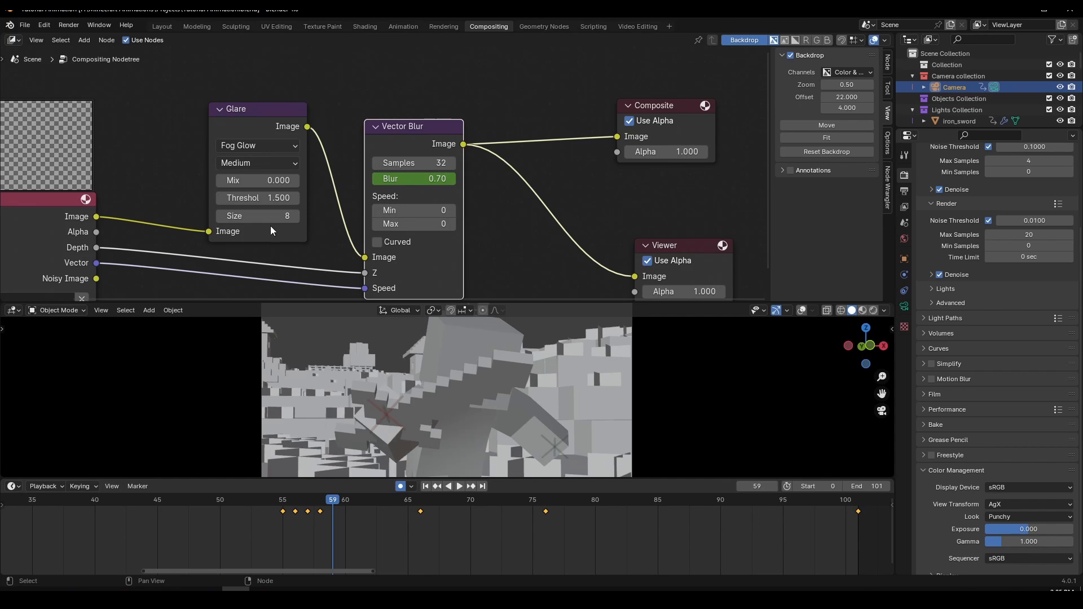
In the Layout workspace, examine the blur keyframes around frames 55 to 58 in the timeline with the grass selected and with nothing selected.
{"action": "left_click", "coordinate": [162, 26]}
{"action": "scroll", "coordinate": [330, 516], "scroll_direction": "up", "scroll_amount": 3}
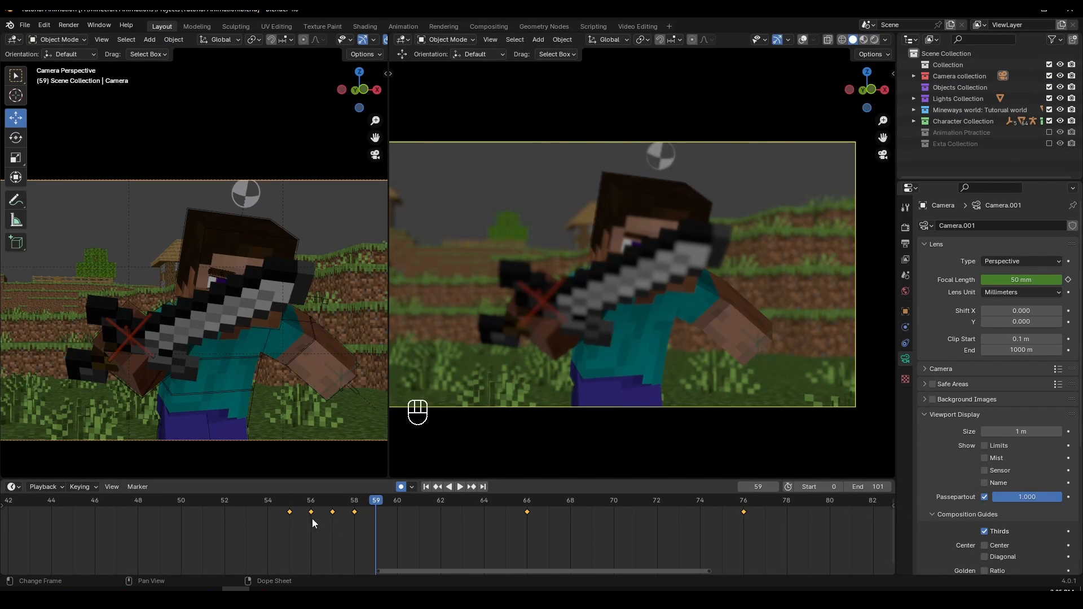
{"action": "scroll", "coordinate": [268, 360], "scroll_direction": "down", "scroll_amount": 1}
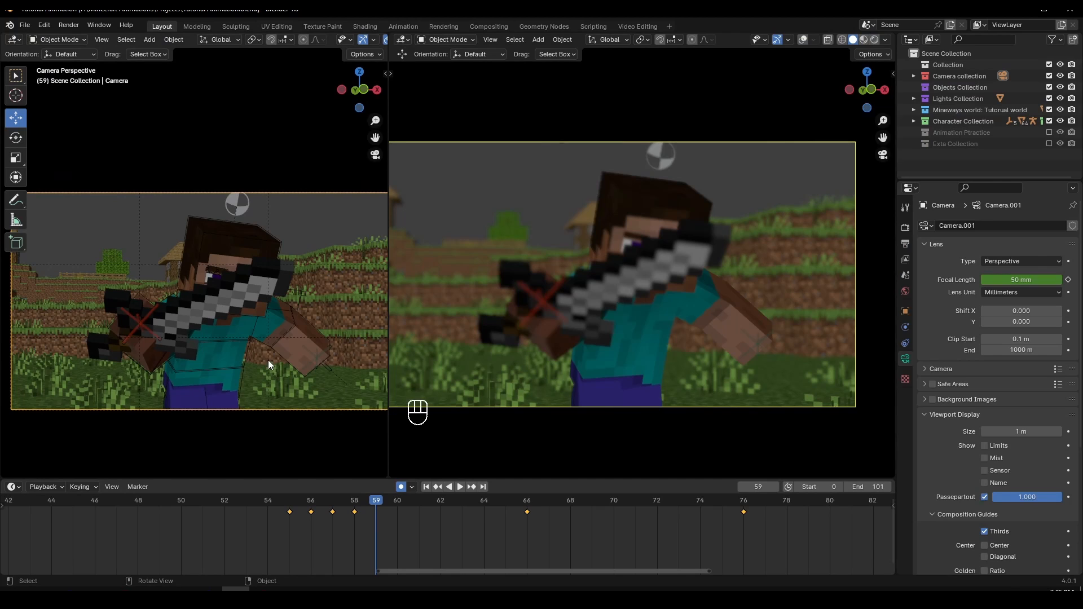
{"action": "key", "text": "alt+a"}
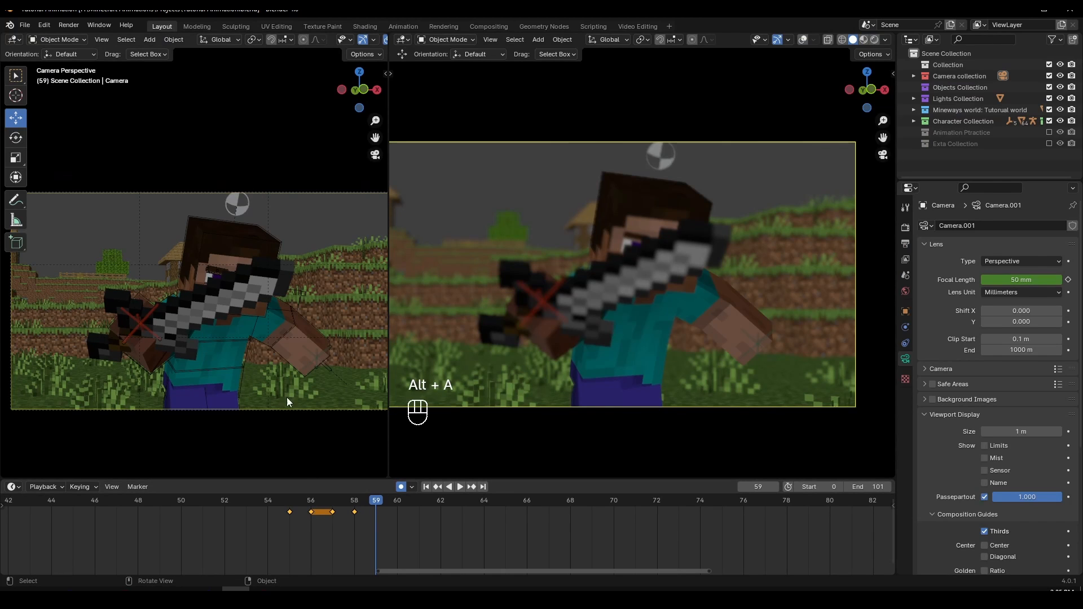
{"action": "left_click", "coordinate": [307, 384]}
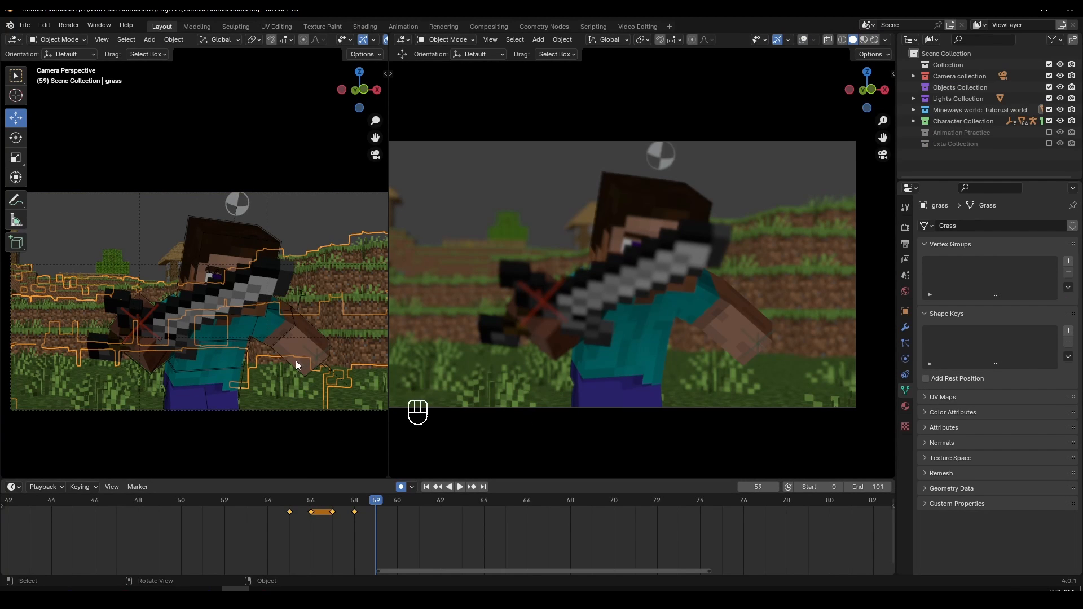
{"action": "key", "text": "alt+a"}
{"action": "scroll", "coordinate": [314, 540], "scroll_direction": "down", "scroll_amount": 3}
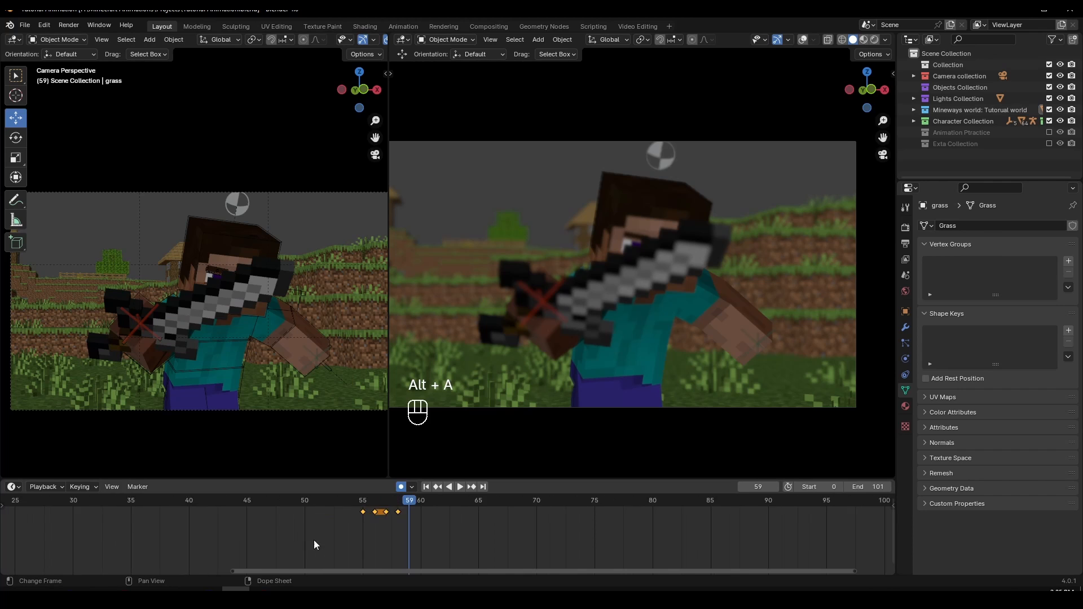
{"action": "scroll", "coordinate": [360, 524], "scroll_direction": "up", "scroll_amount": 2}
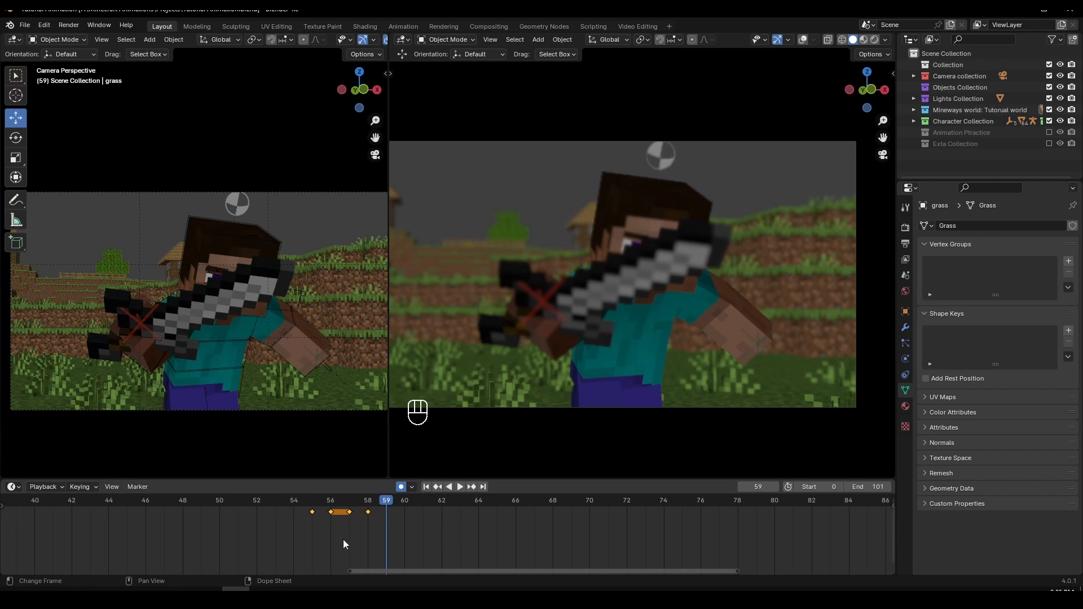
{"action": "middle_click_drag", "start_coordinate": [354, 534], "coordinate": [295, 532]}
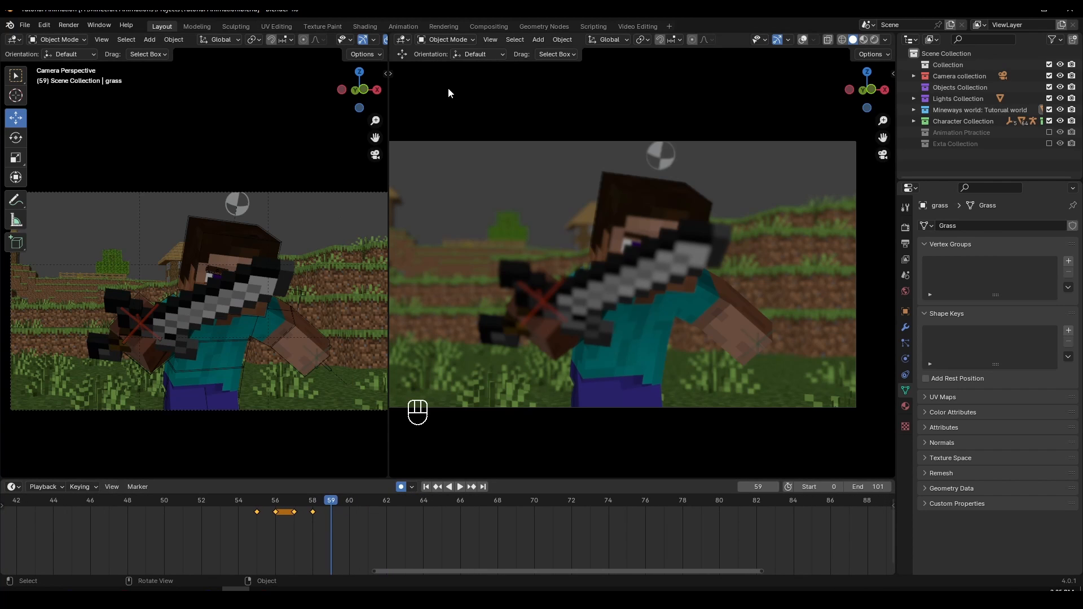
Deselect the Vector Blur node in the Compositing workspace and go to frame 0 in the Layout workspace.
{"action": "left_click", "coordinate": [488, 26]}
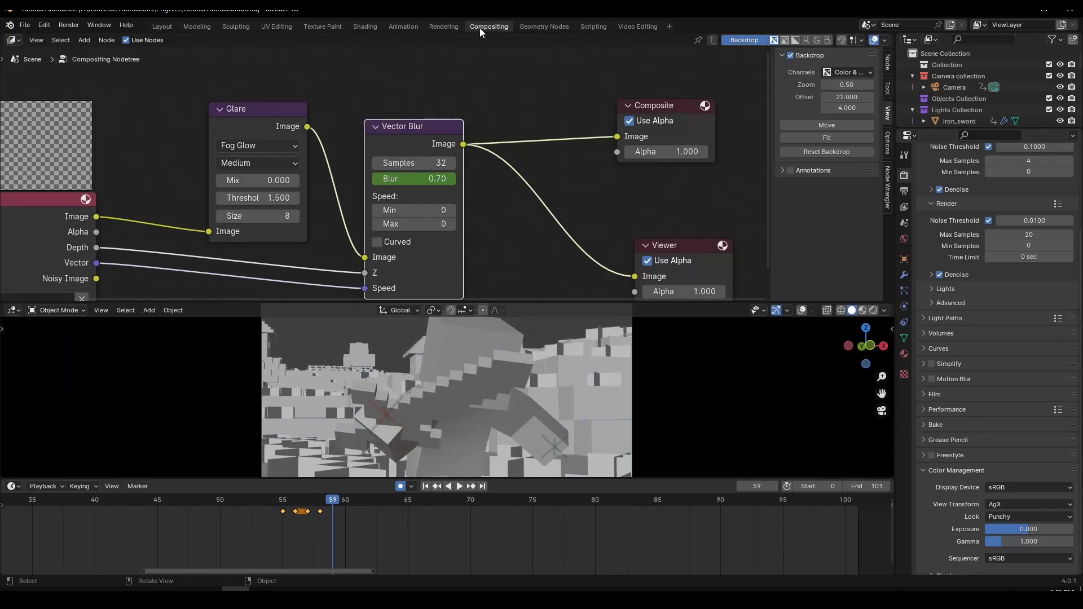
{"action": "left_click", "coordinate": [443, 91]}
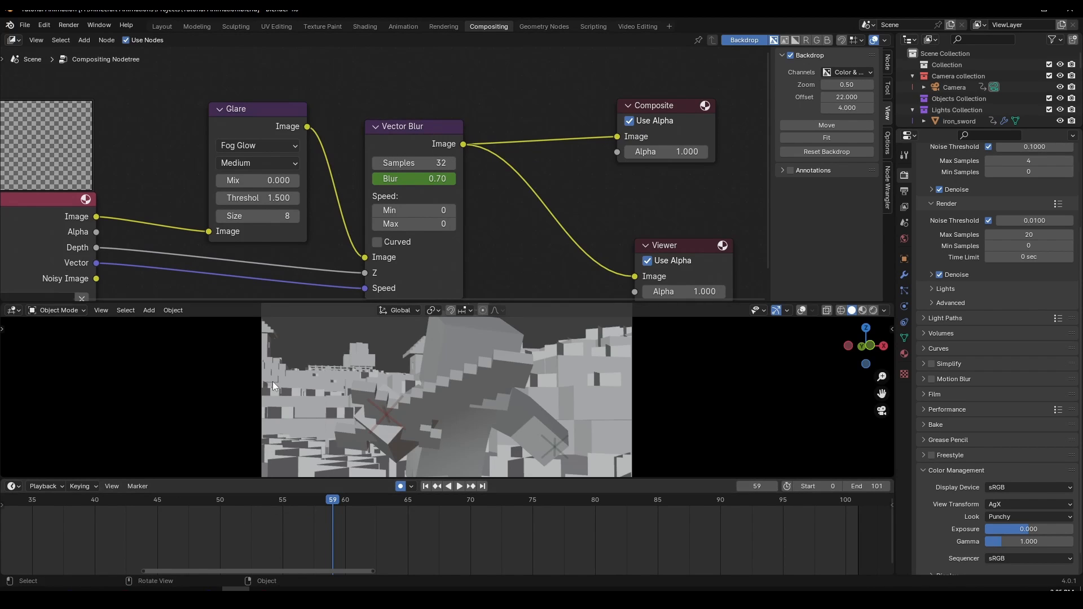
{"action": "left_click", "coordinate": [172, 25]}
{"action": "key", "text": "shift+Left"}
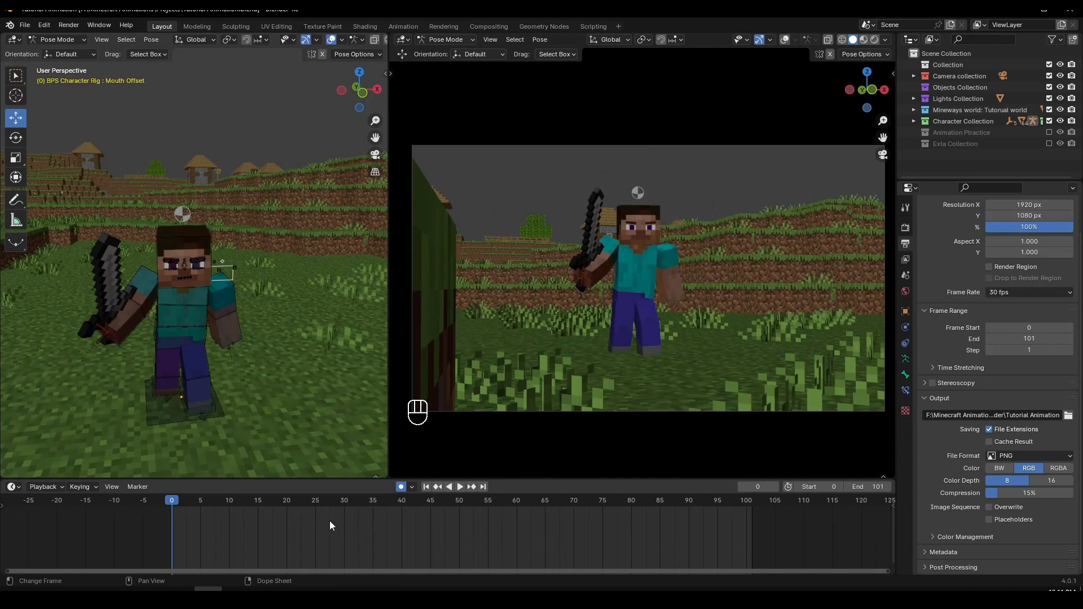
Fit the camera frame in the camera viewport, run Viewport Render Animation over the frame range, and close the render window.
{"action": "scroll", "coordinate": [327, 522], "scroll_direction": "up", "scroll_amount": 1}
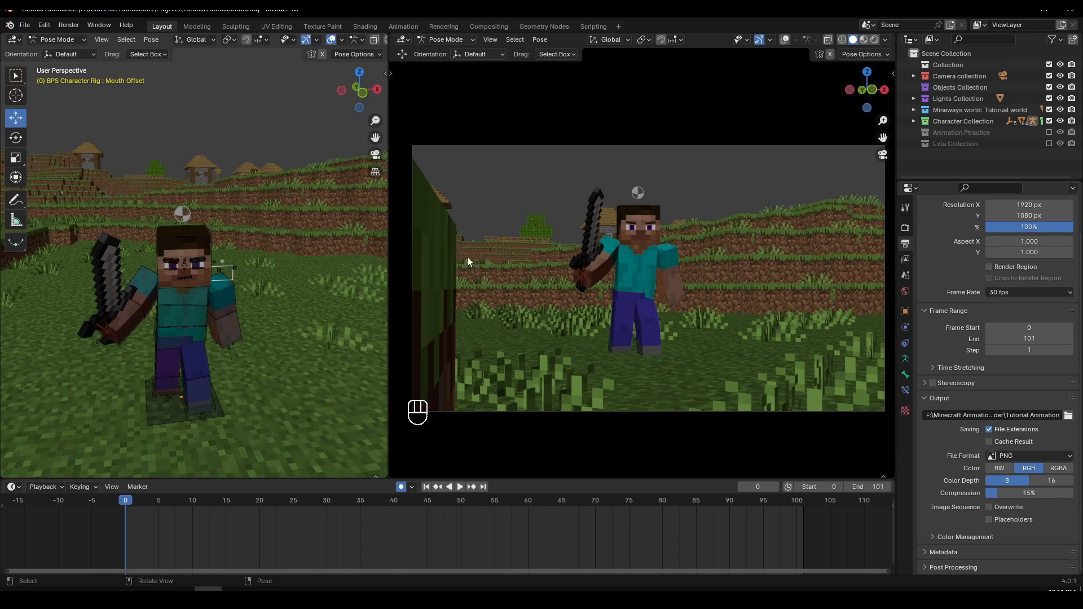
{"action": "mouse_move", "coordinate": [220, 208]}
{"action": "middle_mouse_down"}
{"action": "mouse_move", "coordinate": [223, 196]}
{"action": "mouse_move", "coordinate": [213, 199]}
{"action": "middle_mouse_up"}
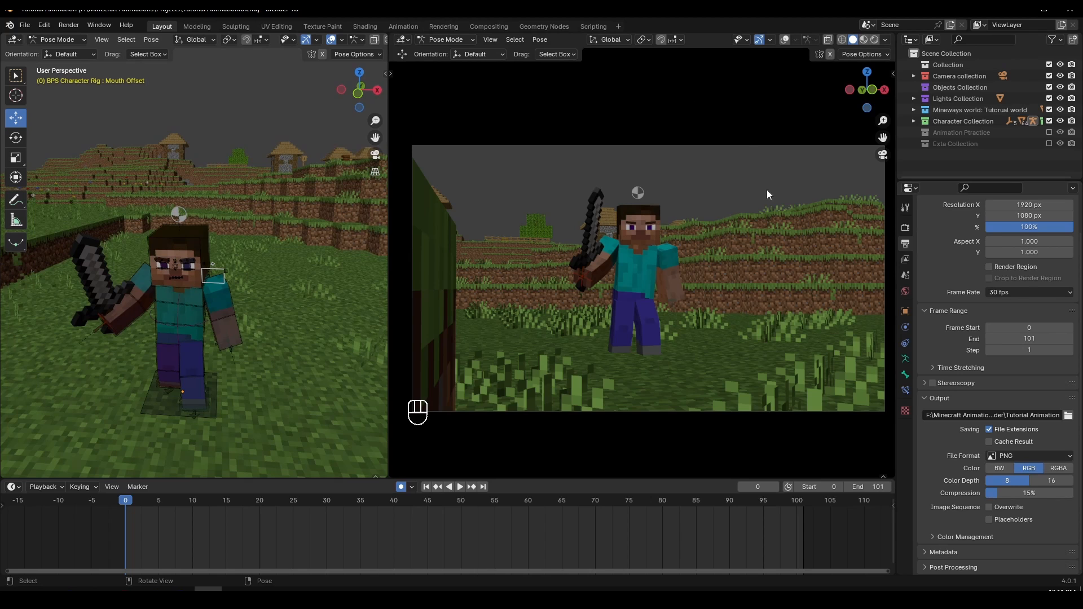
{"action": "left_click", "coordinate": [786, 40]}
{"action": "left_click", "coordinate": [786, 40]}
{"action": "key", "text": "Home"}
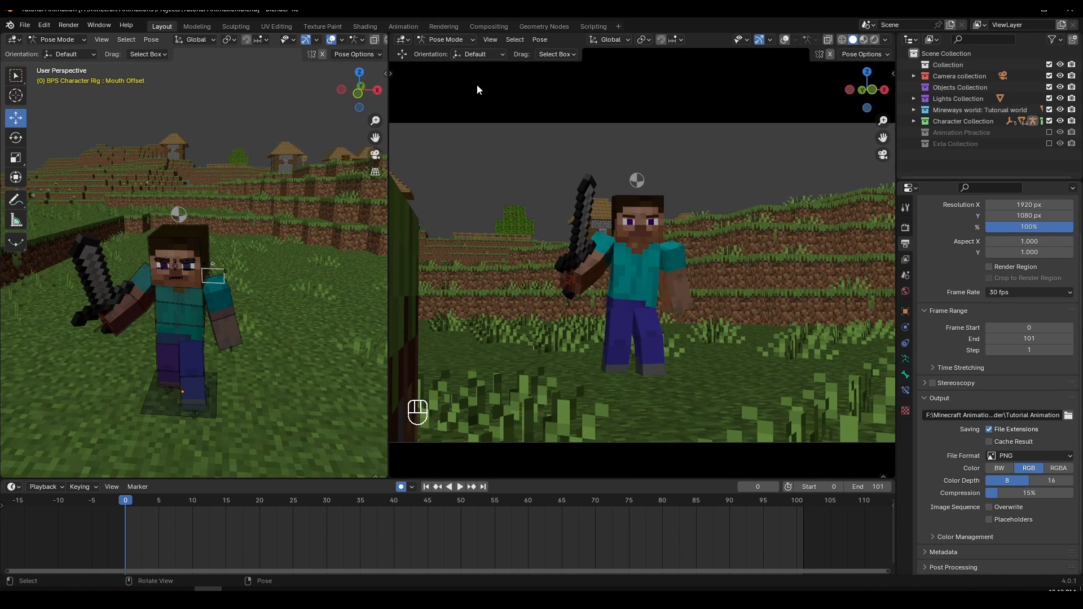
{"action": "left_click", "coordinate": [491, 39]}
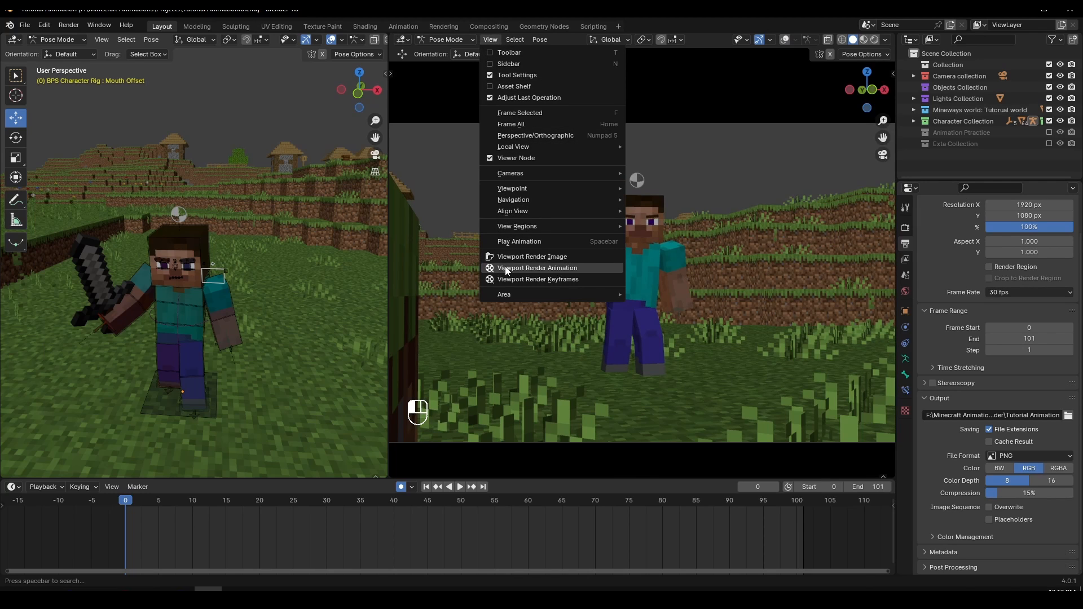
{"action": "left_click", "coordinate": [564, 272]}
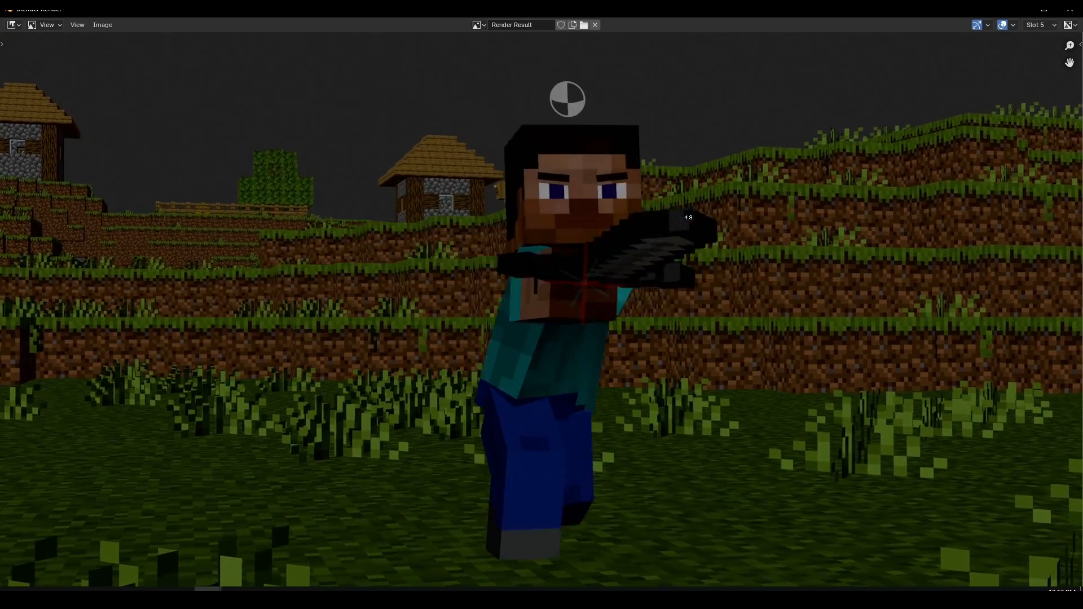
{"action": "scroll", "coordinate": [688, 208], "scroll_direction": "down", "scroll_amount": 2}
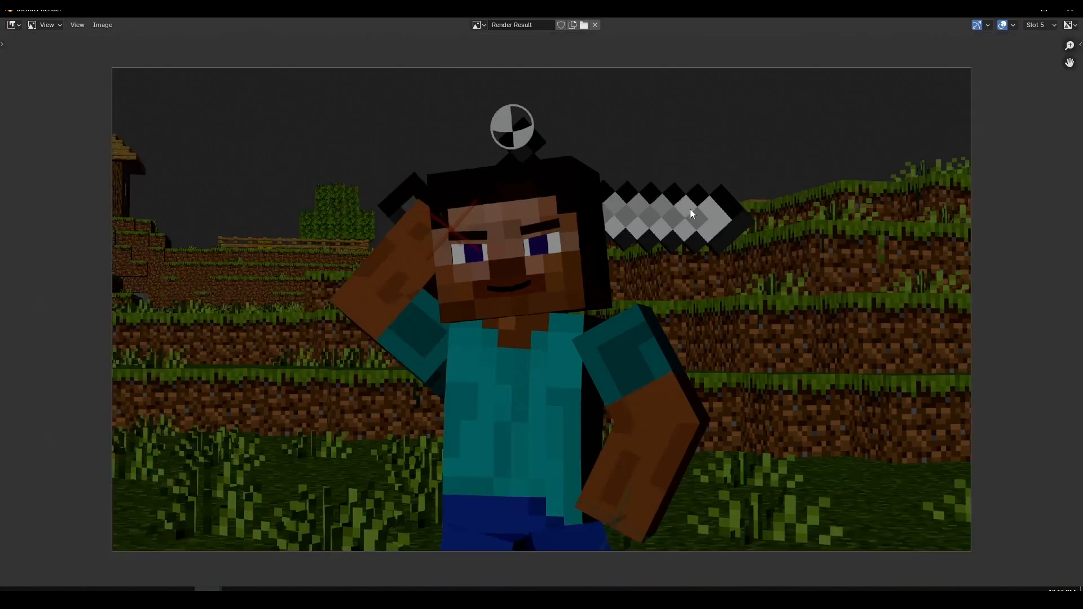
{"action": "scroll", "coordinate": [694, 237], "scroll_direction": "up", "scroll_amount": 1}
{"action": "key", "text": "Escape"}
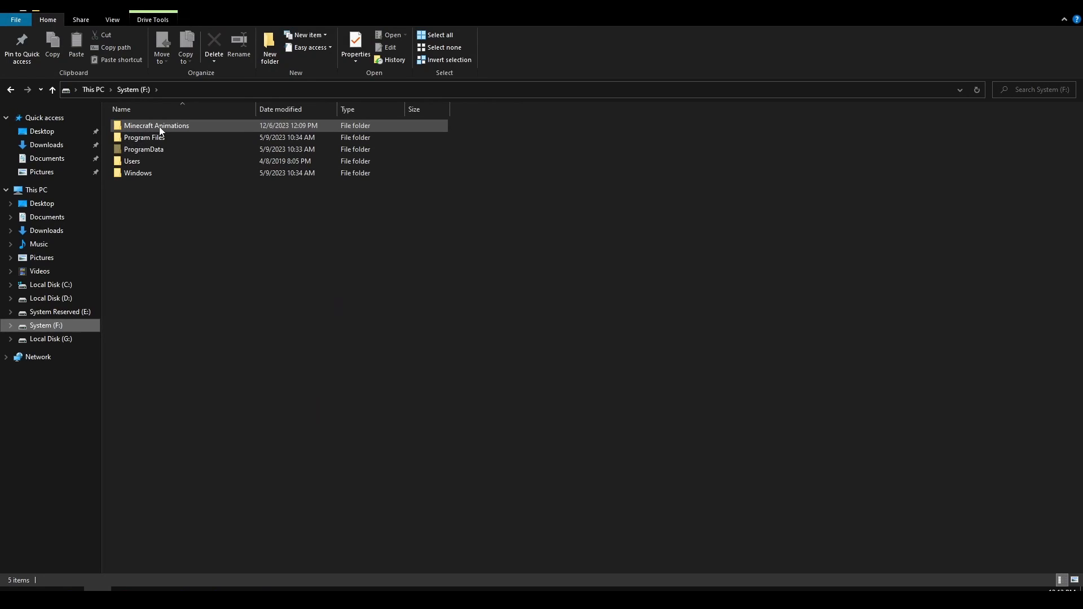
In File Explorer, open the Tutorial Animation Render folder inside Minecraft Animations and examine the rendered PNG frames.
{"action": "double_click", "coordinate": [164, 124]}
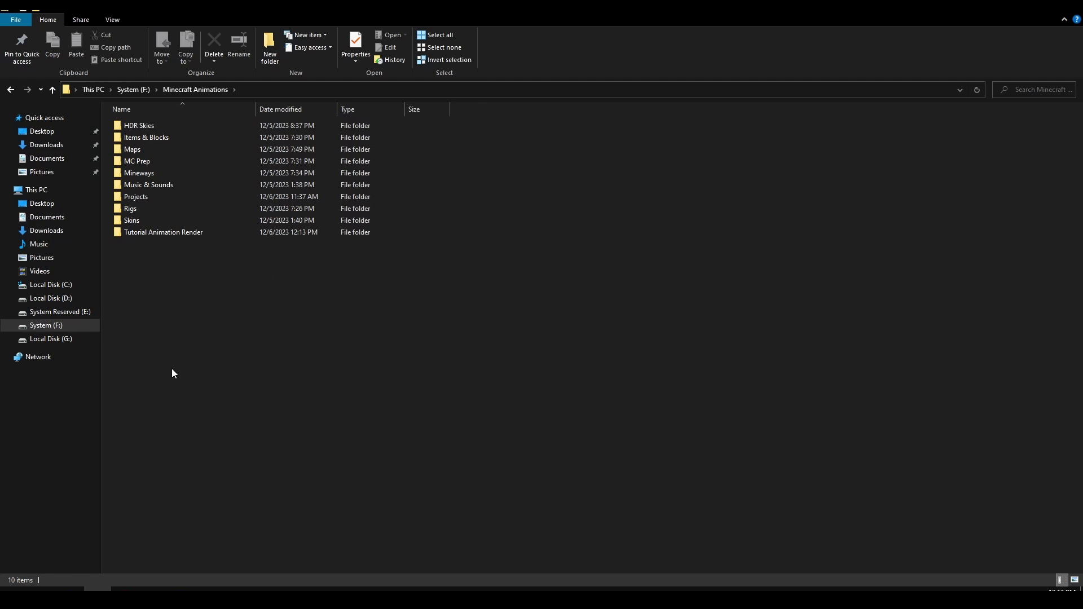
{"action": "double_click", "coordinate": [168, 231]}
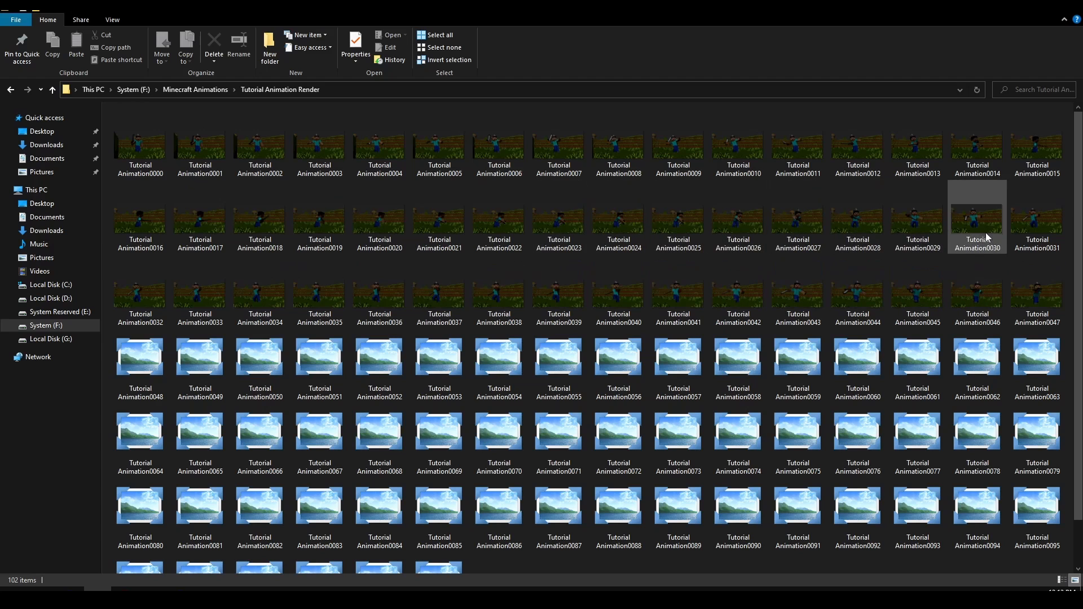
{"action": "scroll", "coordinate": [798, 241], "scroll_direction": "down", "scroll_amount": 2}
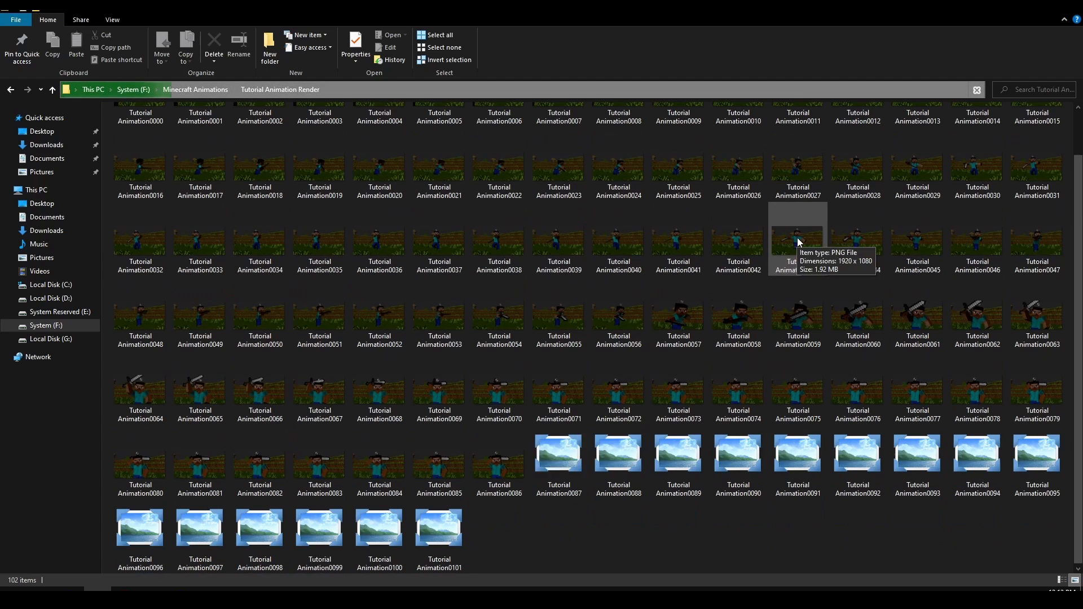
{"action": "scroll", "coordinate": [617, 399], "scroll_direction": "up", "scroll_amount": 1}
{"action": "left_click", "coordinate": [148, 158]}
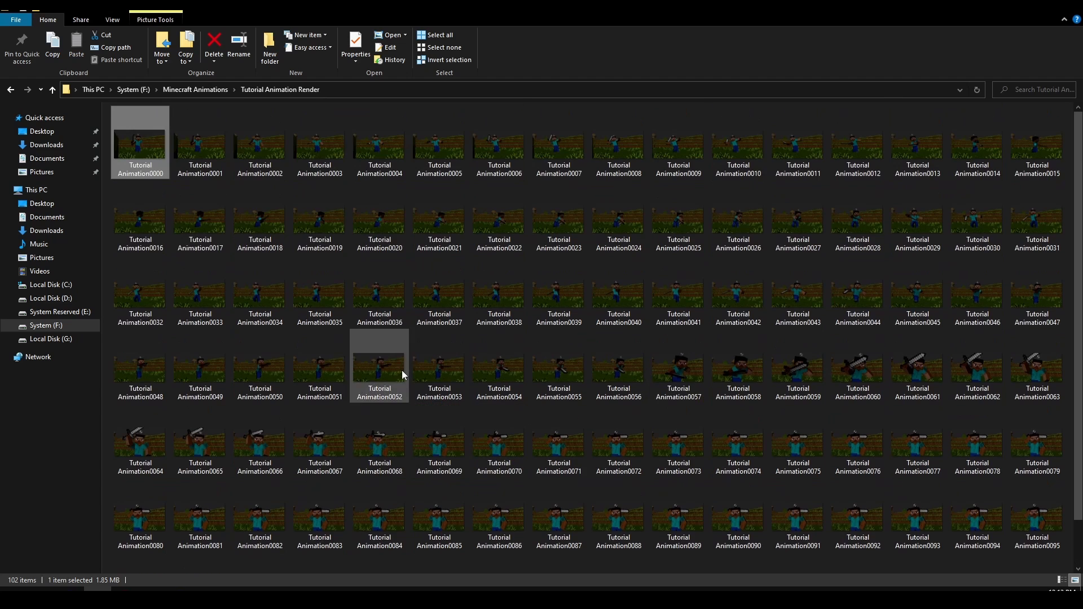
Switch back to Blender, add a Video Editing workspace, and look over its empty sequencer.
{"action": "left_click", "coordinate": [208, 588]}
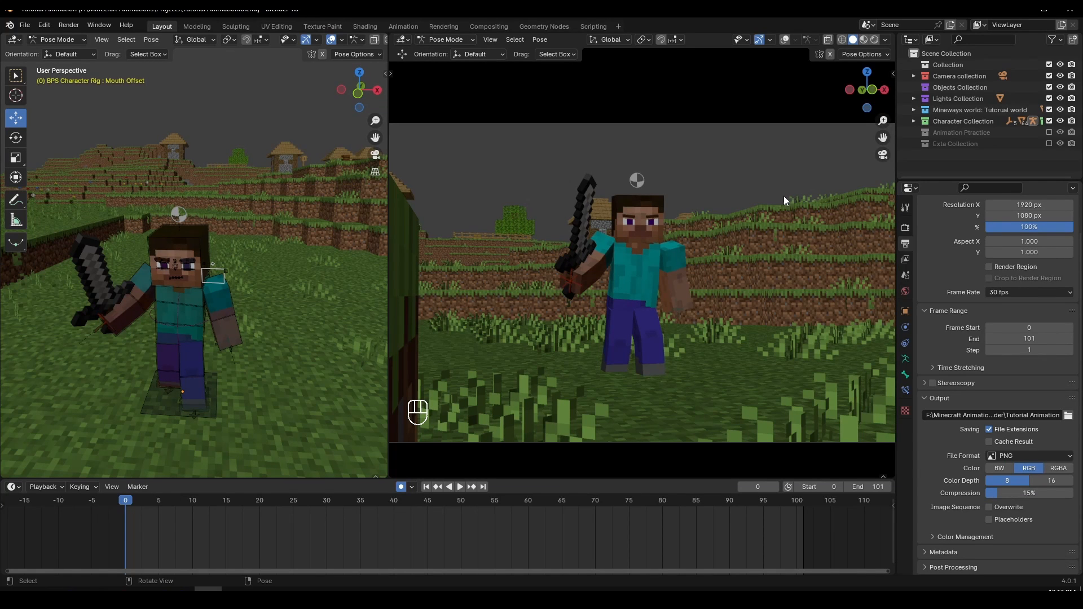
{"action": "left_click", "coordinate": [616, 26]}
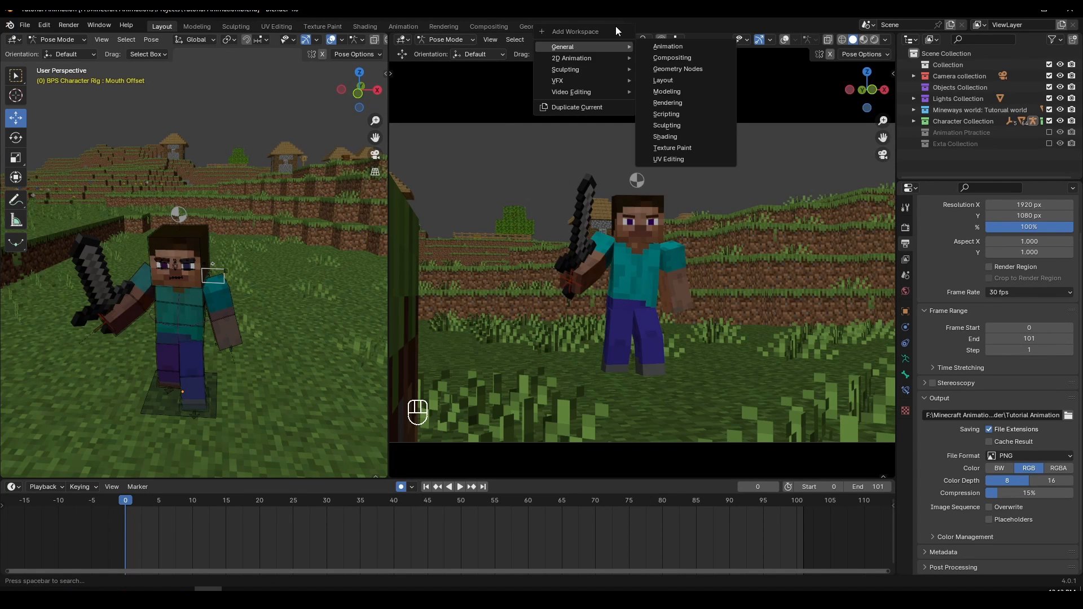
{"action": "mouse_move", "coordinate": [605, 84]}
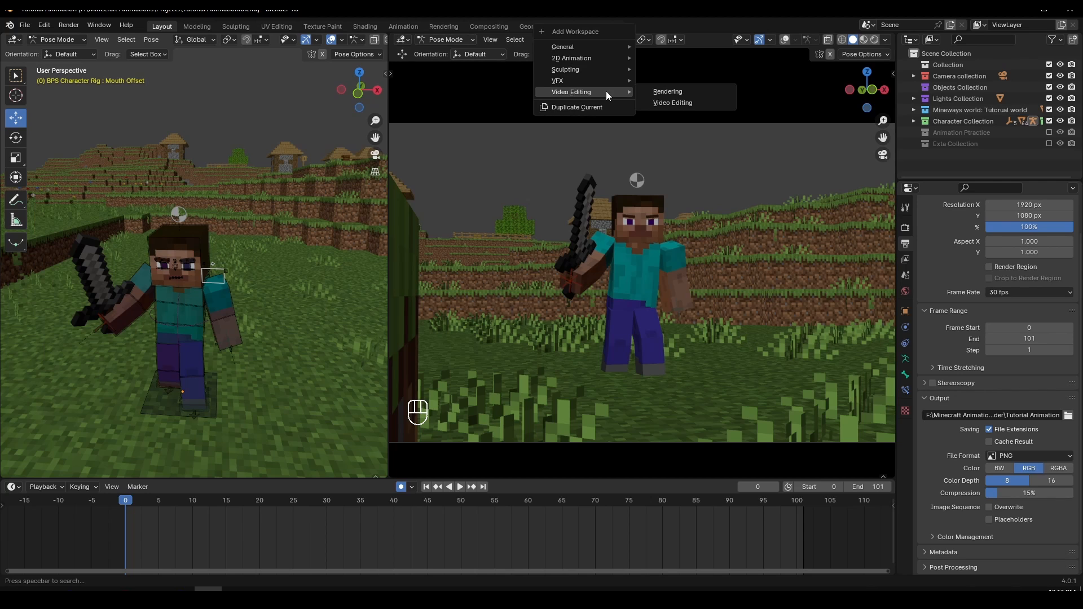
{"action": "left_click", "coordinate": [672, 102]}
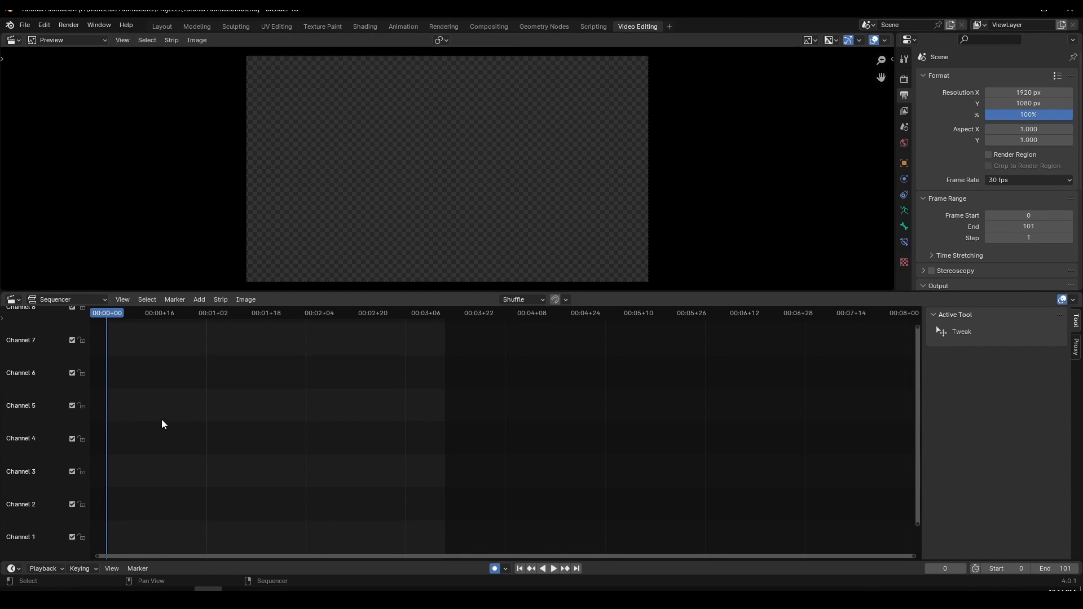
{"action": "middle_click_drag", "start_coordinate": [131, 431], "coordinate": [324, 462]}
{"action": "scroll", "coordinate": [312, 471], "scroll_direction": "up", "scroll_amount": 2}
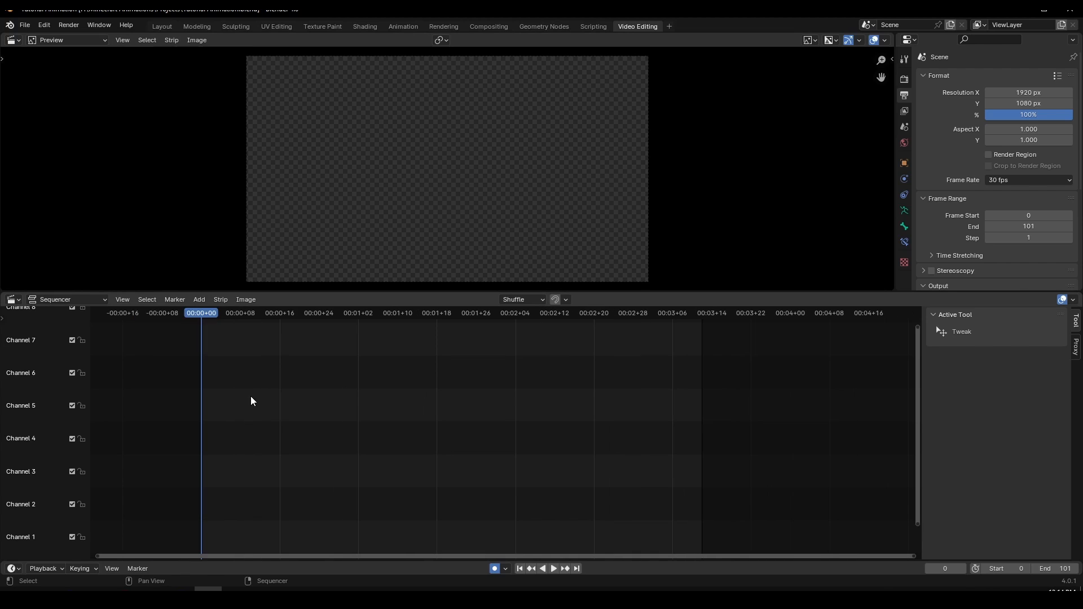
{"action": "middle_click_drag", "start_coordinate": [415, 395], "coordinate": [448, 409]}
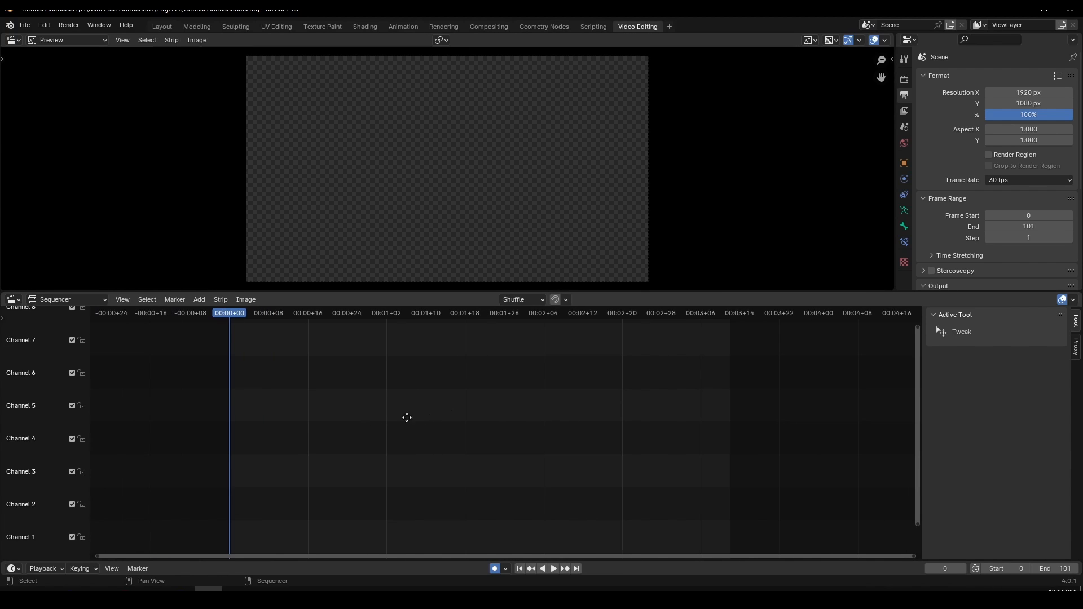
Return to the Layout workspace.
{"action": "left_click", "coordinate": [165, 26]}
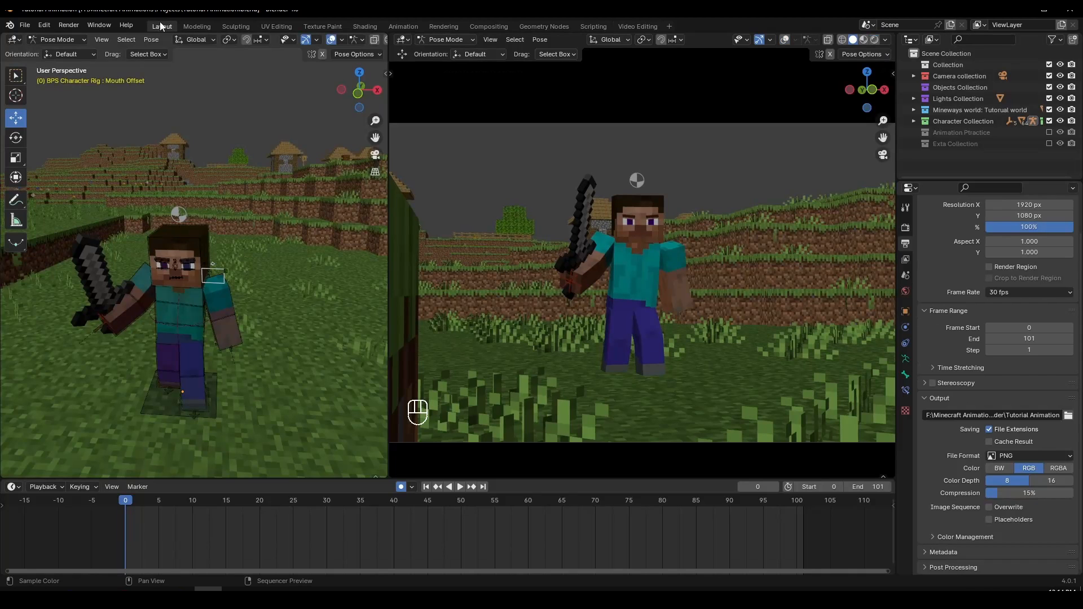
{"action": "scroll", "coordinate": [262, 339], "scroll_direction": "down", "scroll_amount": 5}
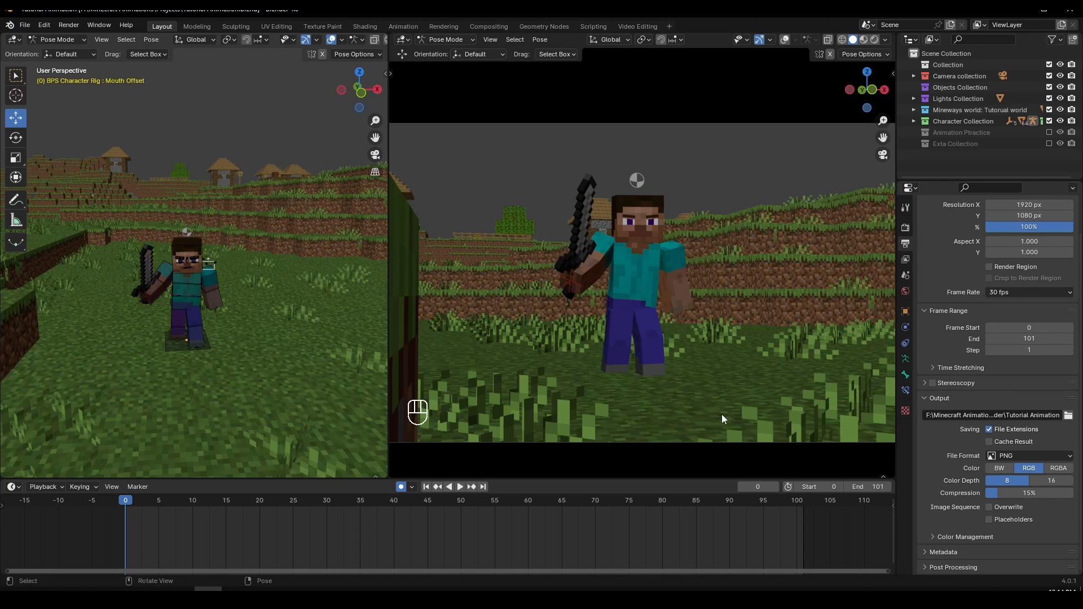
{"action": "scroll", "coordinate": [705, 340], "scroll_direction": "down", "scroll_amount": 1}
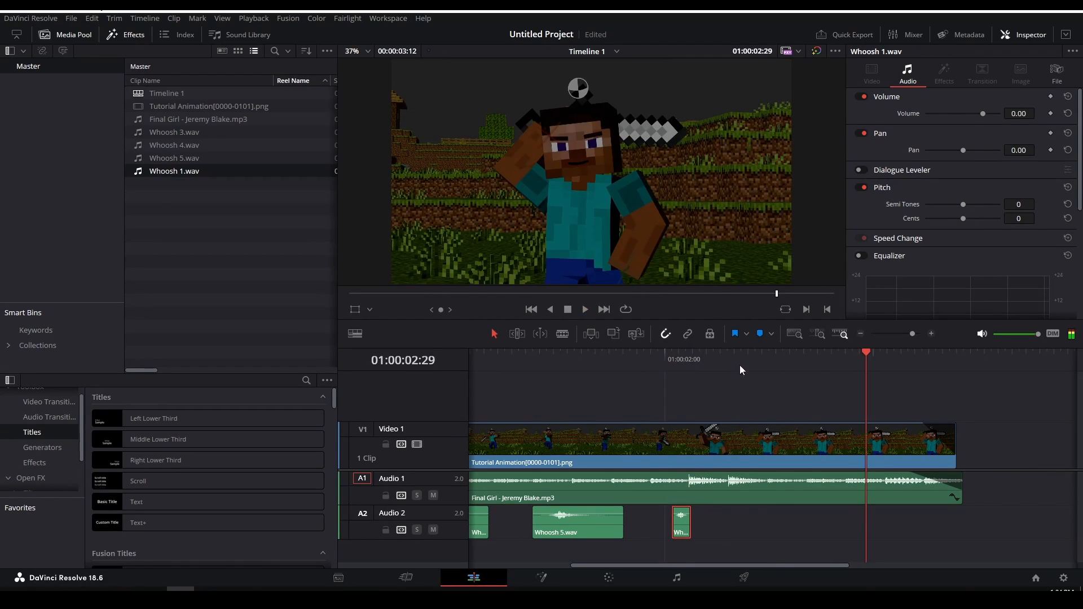
In DaVinci Resolve, add Whoosh 2 from the Music & Sounds folder to Audio 2 after Whoosh 1 and shift it slightly earlier.
{"action": "left_click", "coordinate": [799, 382]}
{"action": "left_click_drag", "start_coordinate": [221, 182], "coordinate": [815, 522]}
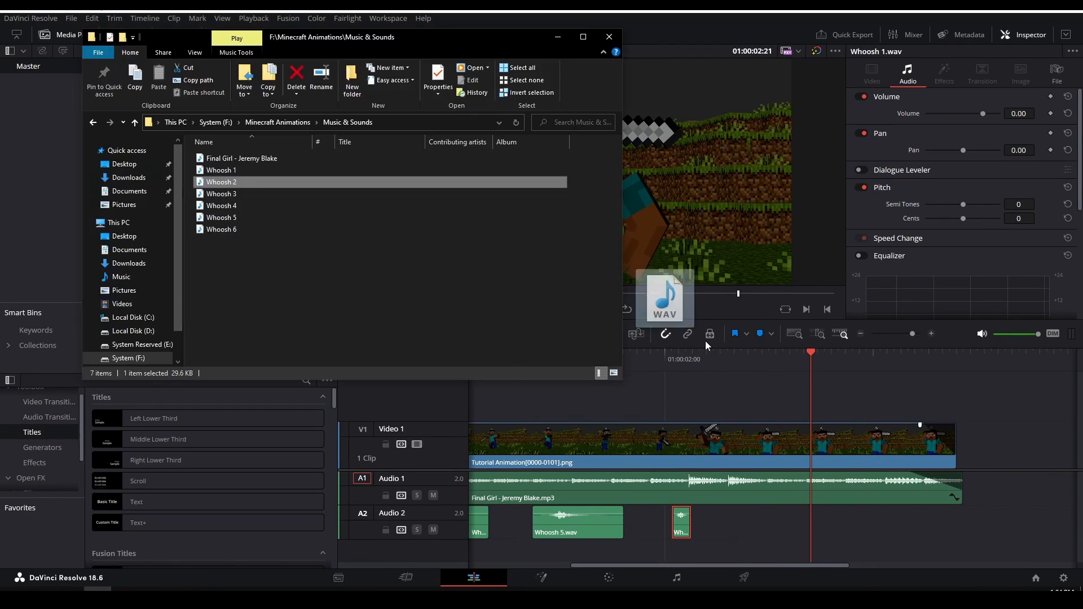
{"action": "left_click_drag", "start_coordinate": [839, 359], "coordinate": [790, 357]}
{"action": "left_click_drag", "start_coordinate": [829, 520], "coordinate": [807, 521]}
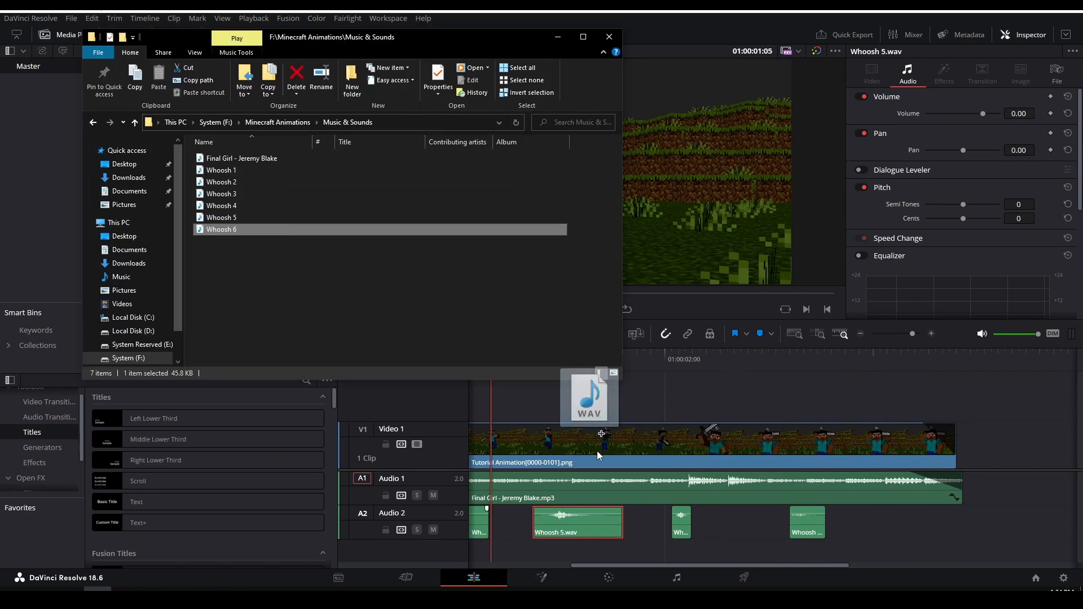
Replace Whoosh 5 on Audio 2 with Whoosh 6 from the Music & Sounds folder, deleting the leftover piece of Whoosh 5.
{"action": "left_click_drag", "start_coordinate": [582, 399], "coordinate": [559, 522]}
{"action": "left_click", "coordinate": [599, 524]}
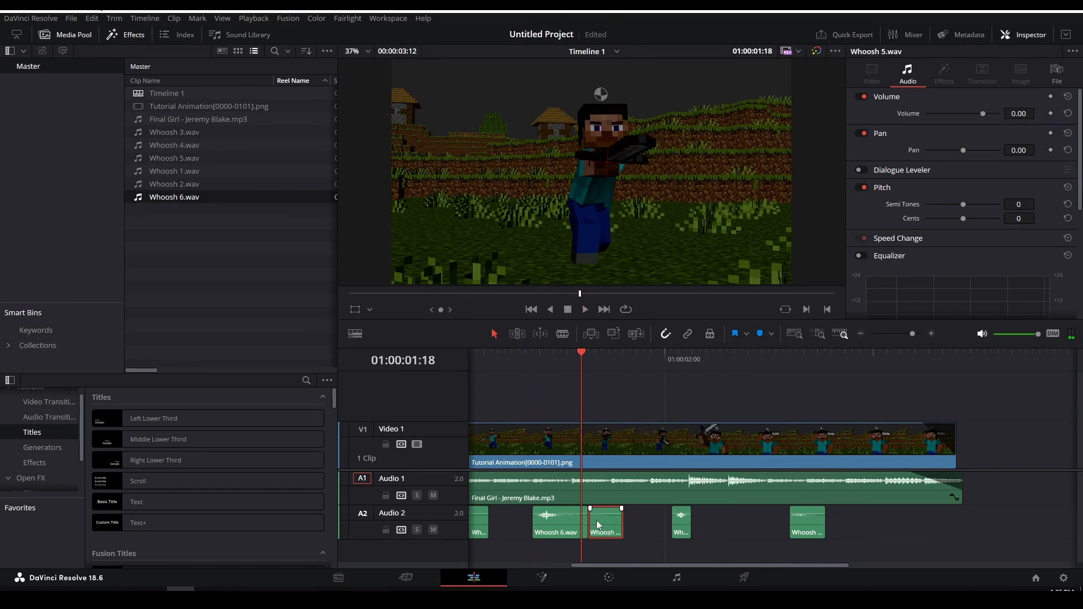
{"action": "key", "text": "Delete"}
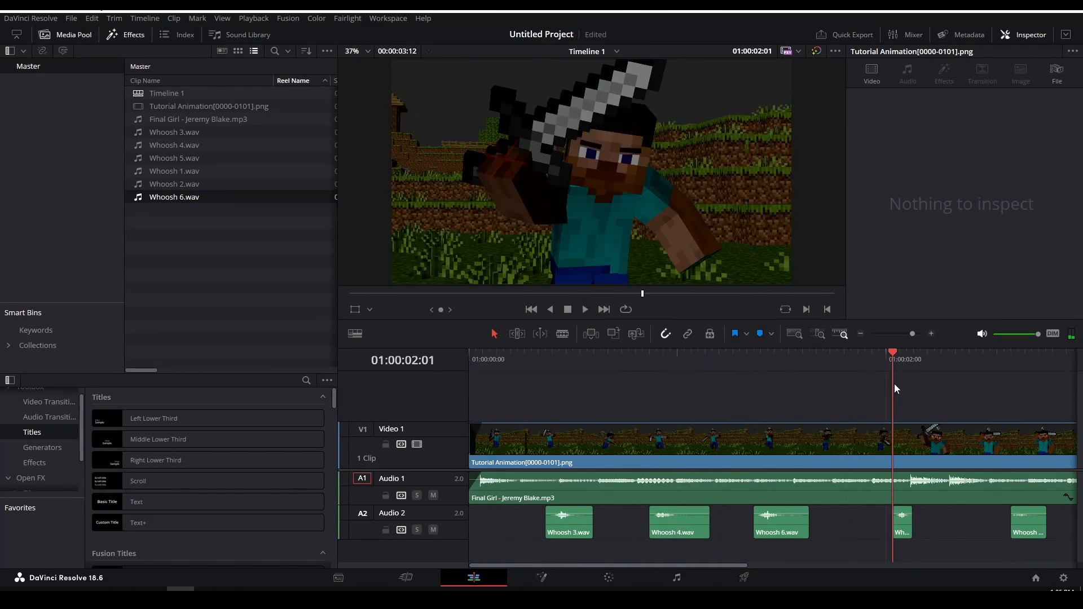
{"action": "left_click", "coordinate": [902, 522]}
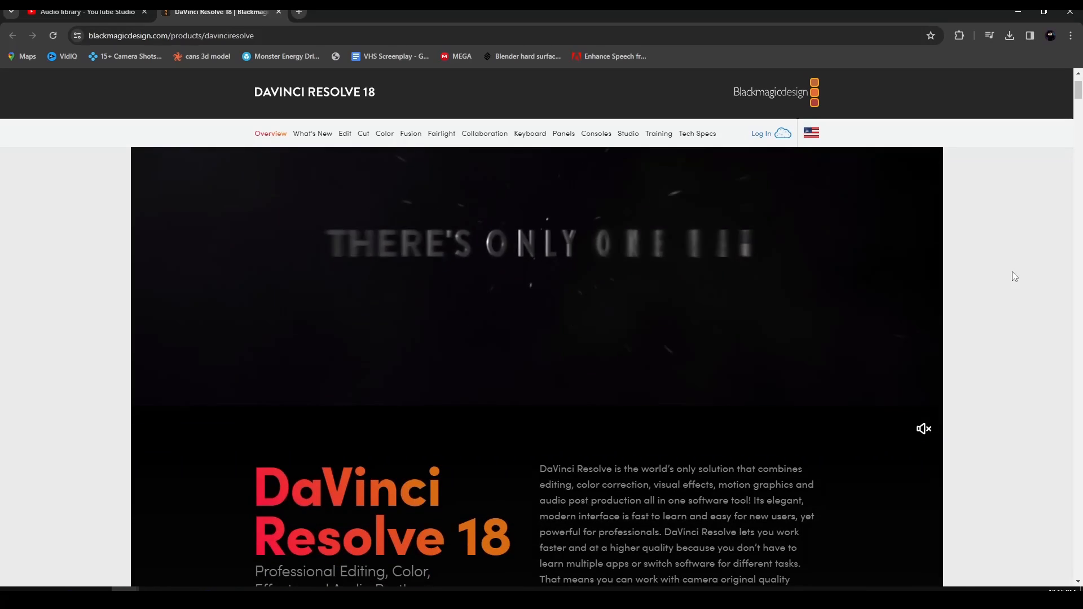
On the DaVinci Resolve 18 product page, request the free DaVinci Resolve 18.6 download for Windows.
{"action": "scroll", "coordinate": [999, 265], "scroll_direction": "down", "scroll_amount": 2}
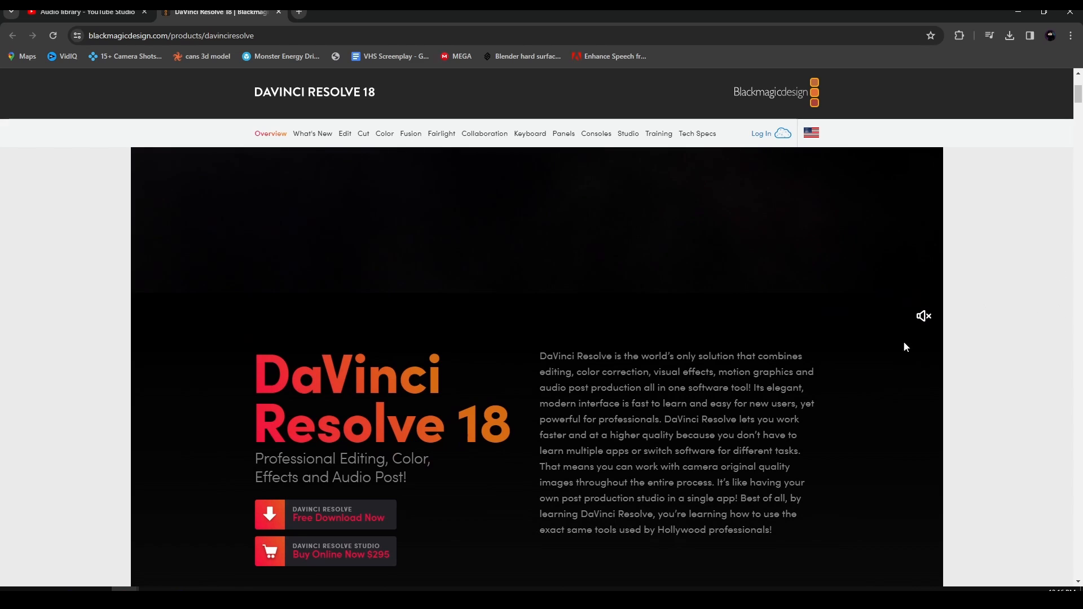
{"action": "scroll", "coordinate": [671, 343], "scroll_direction": "down", "scroll_amount": 1}
{"action": "scroll", "coordinate": [1012, 343], "scroll_direction": "down", "scroll_amount": 1}
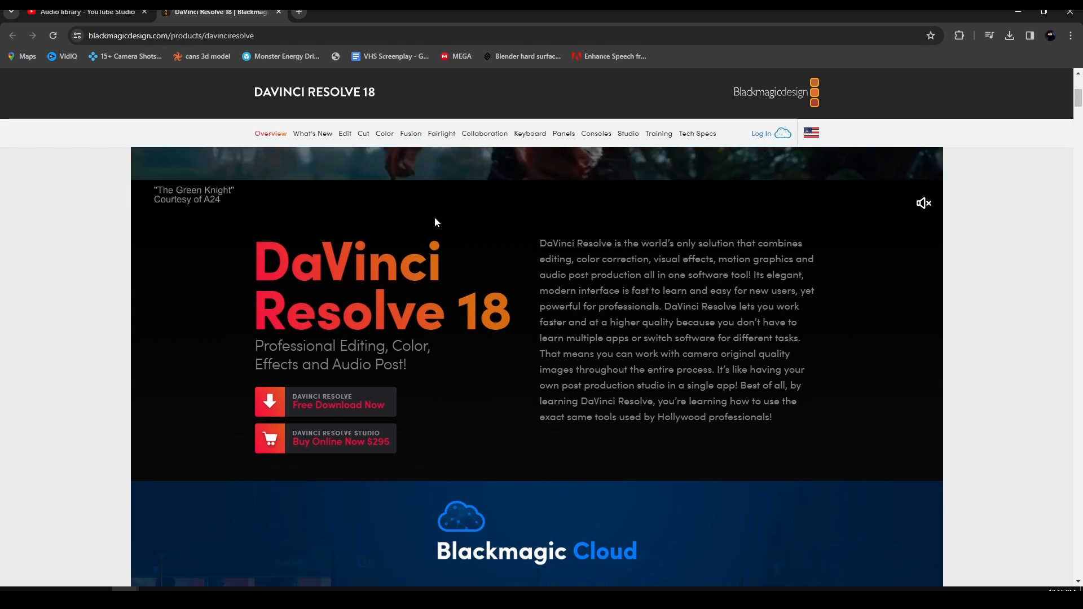
{"action": "scroll", "coordinate": [338, 329], "scroll_direction": "down", "scroll_amount": 1}
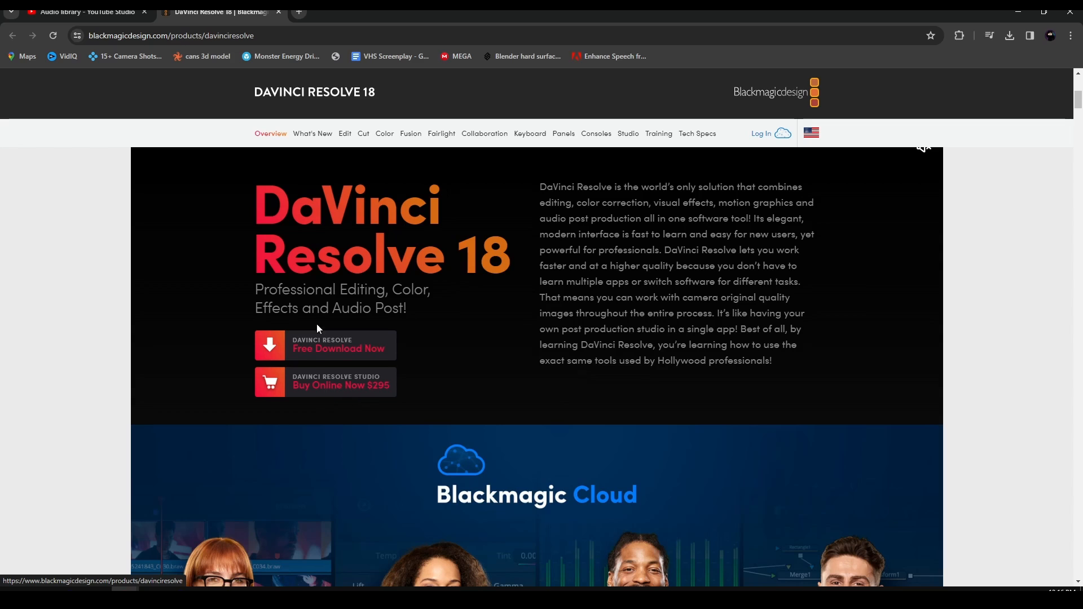
{"action": "left_click", "coordinate": [356, 351]}
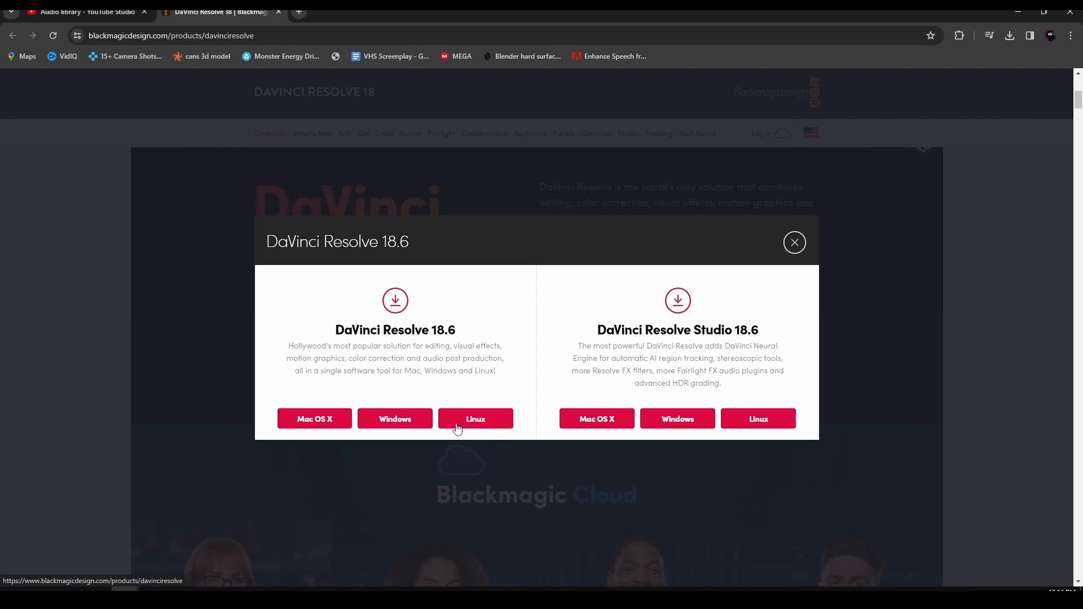
{"action": "left_click", "coordinate": [419, 418]}
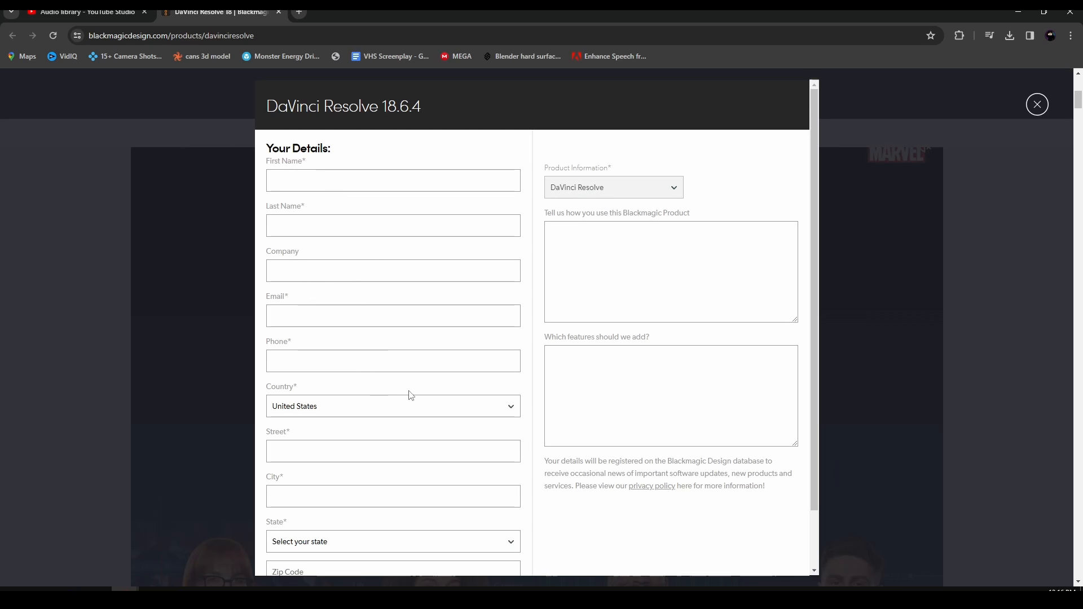
Look over the required fields of the DaVinci Resolve 18.6.4 download registration form.
{"action": "scroll", "coordinate": [351, 287], "scroll_direction": "down", "scroll_amount": 1}
{"action": "scroll", "coordinate": [361, 339], "scroll_direction": "down", "scroll_amount": 1}
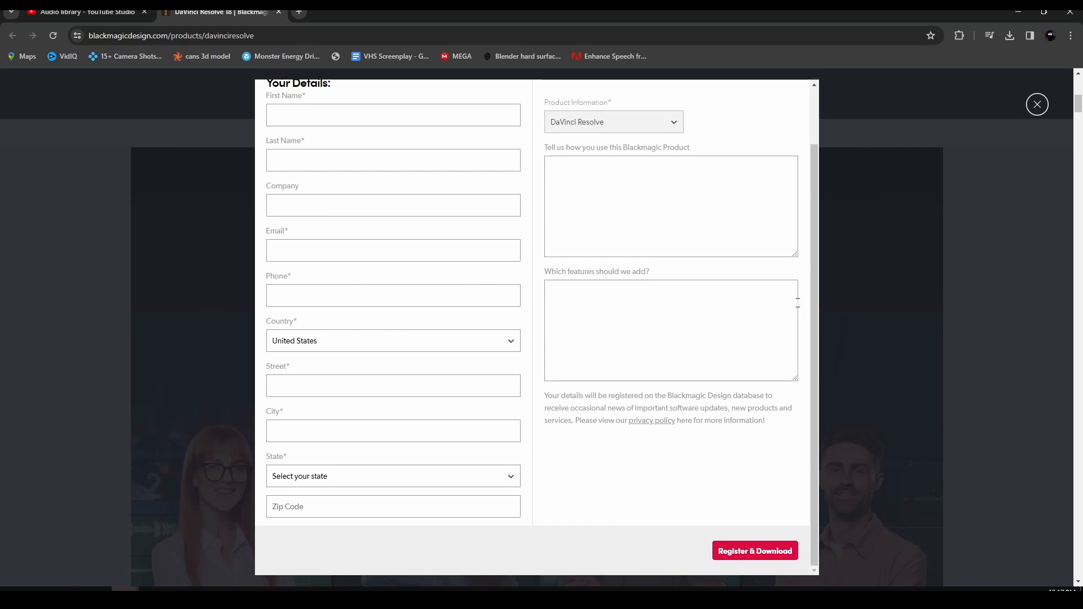
{"action": "scroll", "coordinate": [747, 304], "scroll_direction": "up", "scroll_amount": 2}
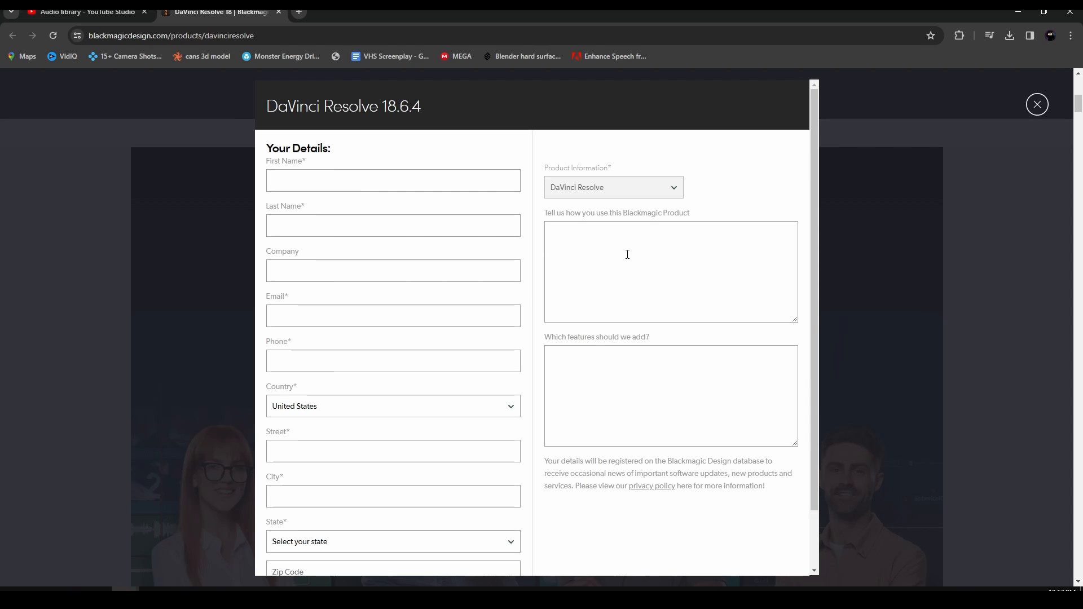
{"action": "scroll", "coordinate": [637, 265], "scroll_direction": "down", "scroll_amount": 2}
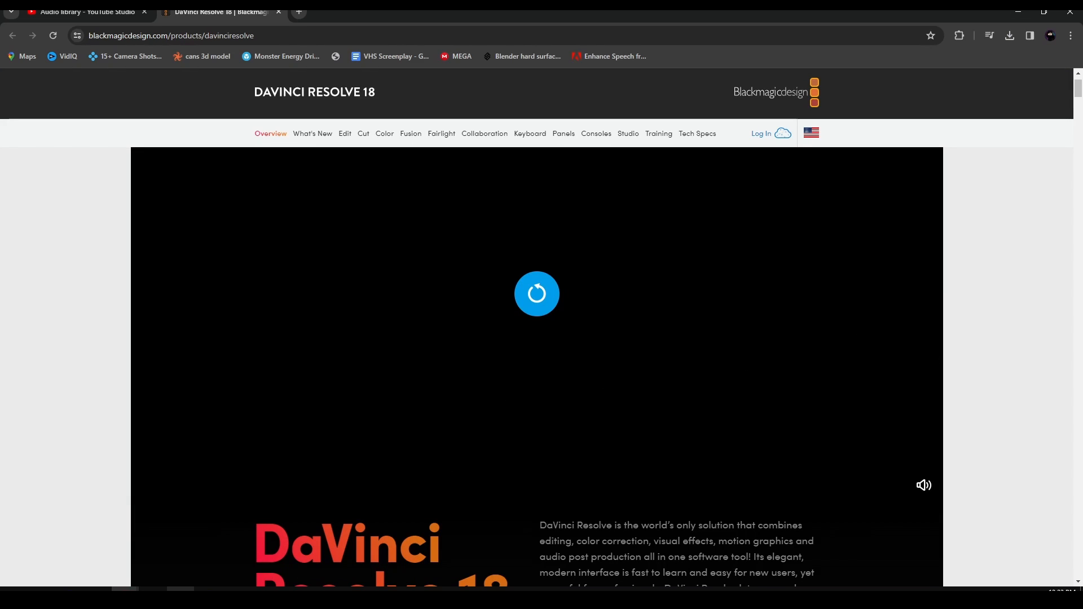
Switch to DaVinci Resolve and maximize its project window.
{"action": "left_click", "coordinate": [180, 598]}
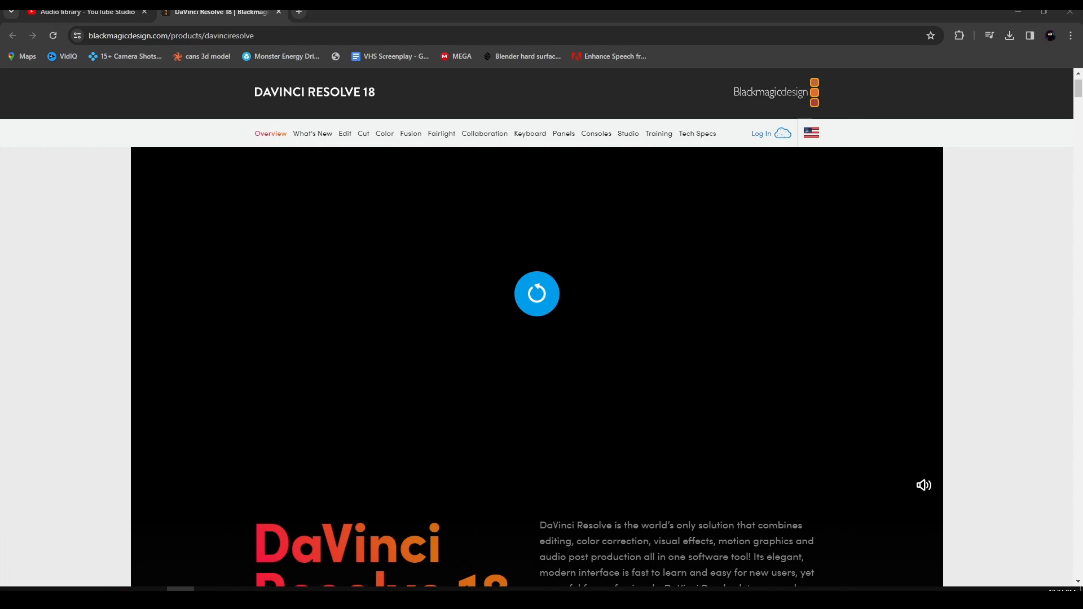
{"action": "left_click_drag", "start_coordinate": [0, 271], "coordinate": [726, 39]}
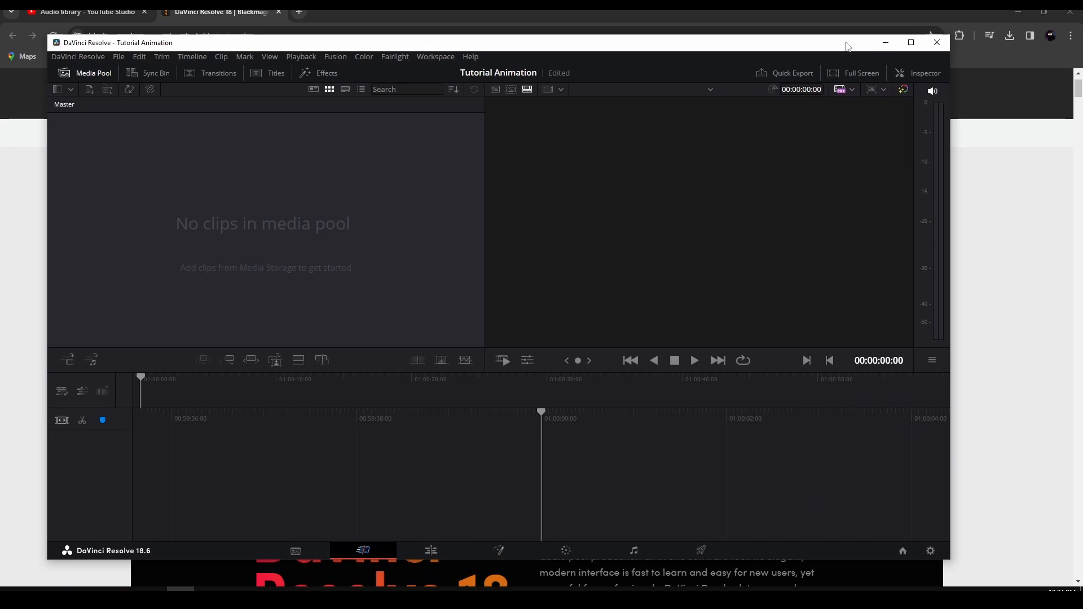
{"action": "left_click", "coordinate": [911, 42]}
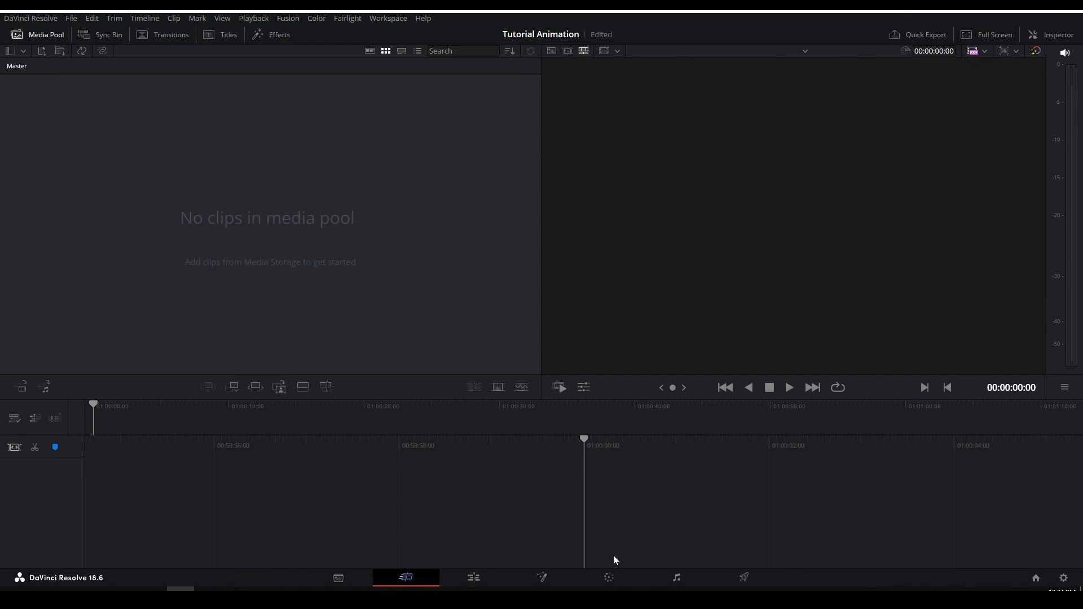
Set the project's timeline frame rate to 30 frames per second and save the project settings.
{"action": "left_click", "coordinate": [1065, 578]}
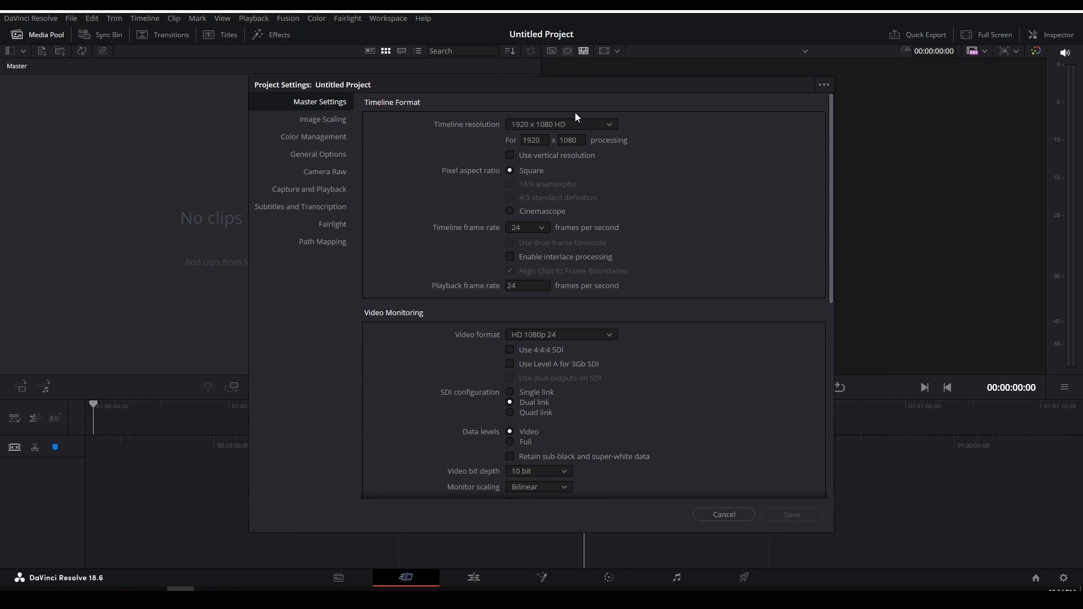
{"action": "left_click", "coordinate": [525, 228]}
{"action": "left_click", "coordinate": [526, 228]}
{"action": "left_click", "coordinate": [526, 227]}
{"action": "left_click", "coordinate": [525, 314]}
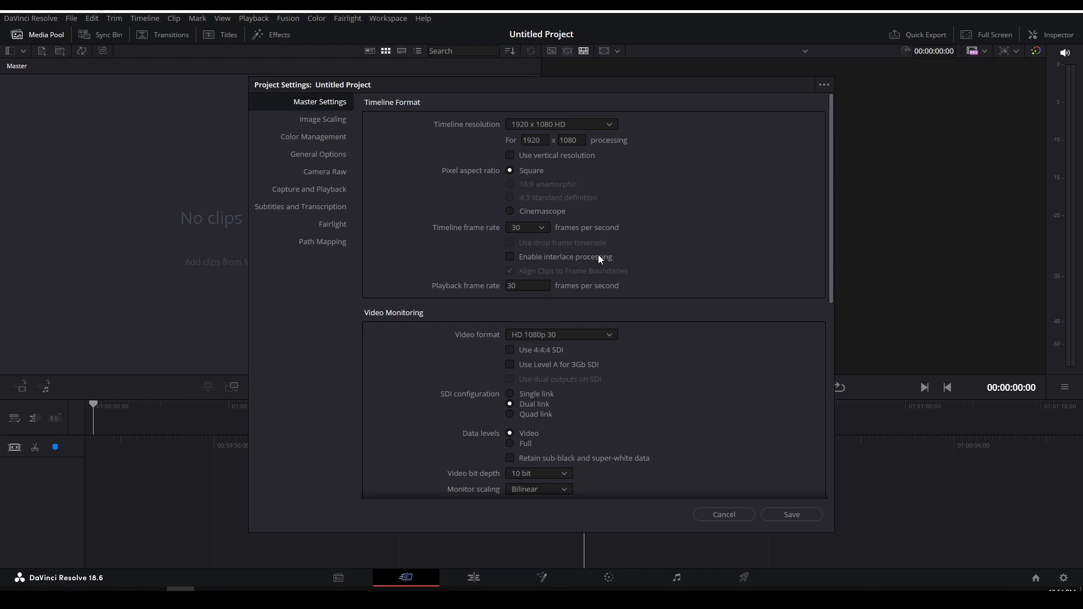
{"action": "left_click", "coordinate": [791, 515]}
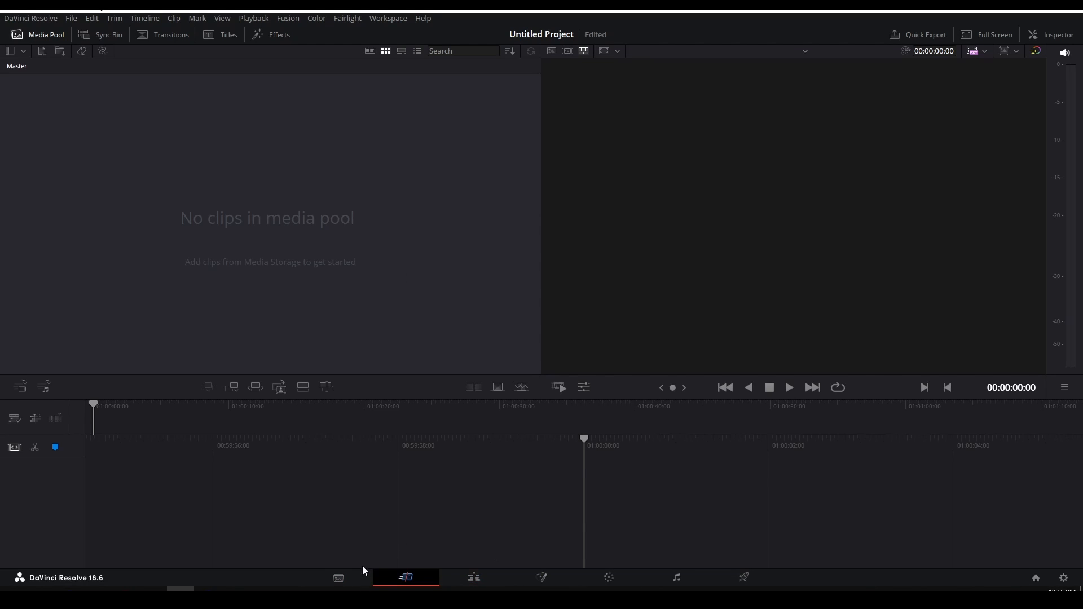
Look through the Media, Cut, Edit, Fusion, Color, Fairlight and Deliver pages in turn.
{"action": "left_click", "coordinate": [343, 587]}
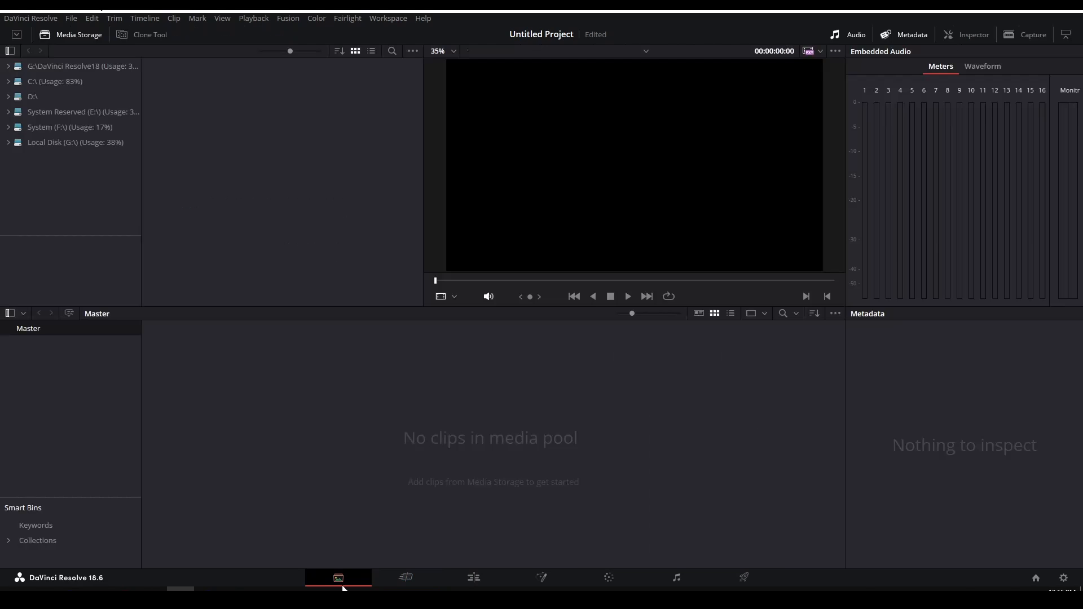
{"action": "left_click", "coordinate": [407, 585]}
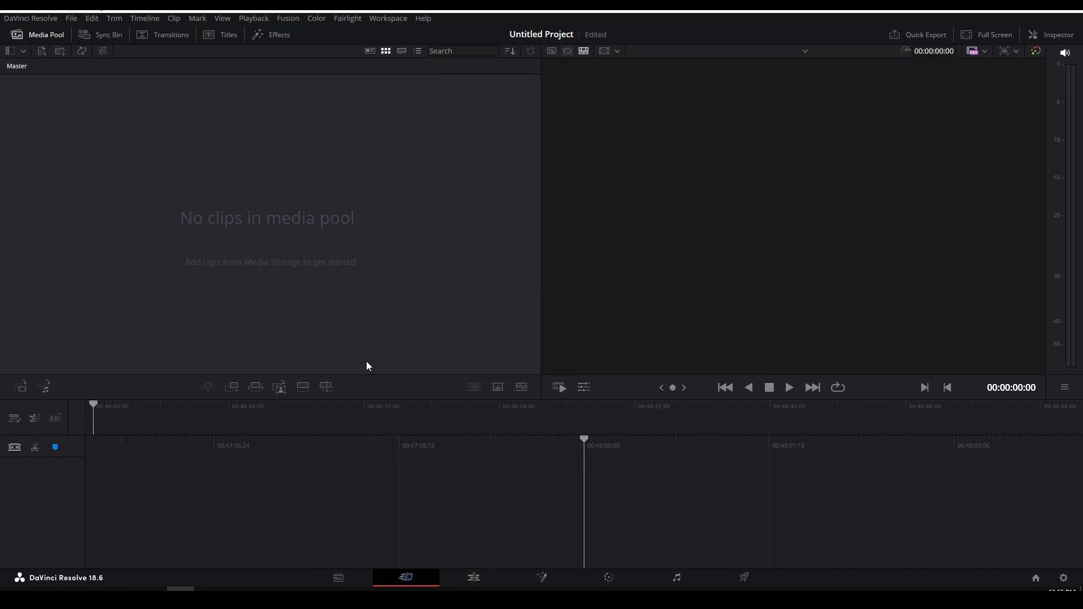
{"action": "left_click", "coordinate": [478, 578]}
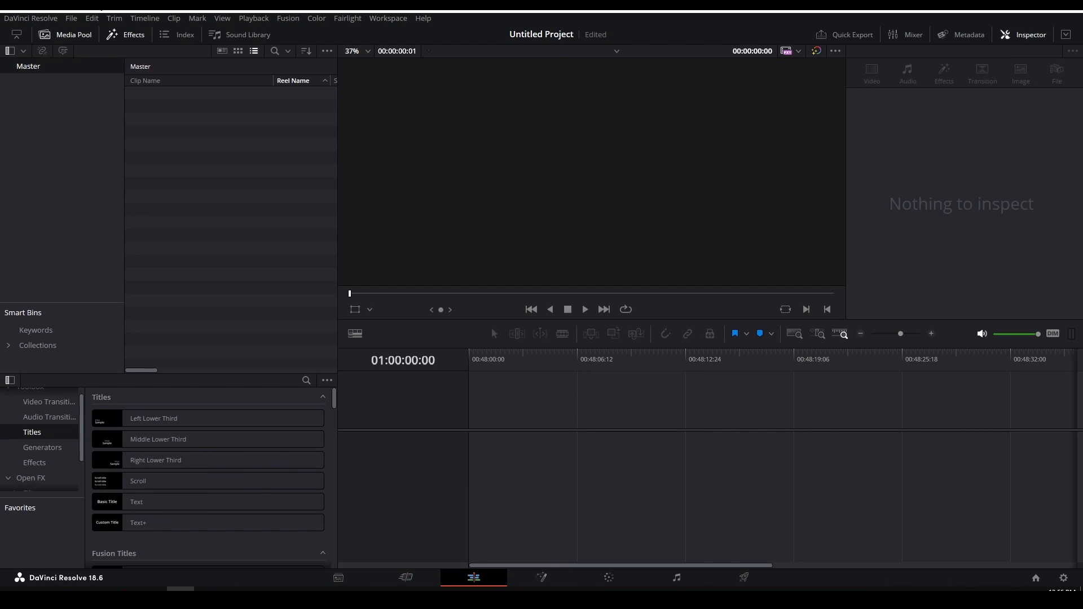
{"action": "left_click", "coordinate": [519, 580]}
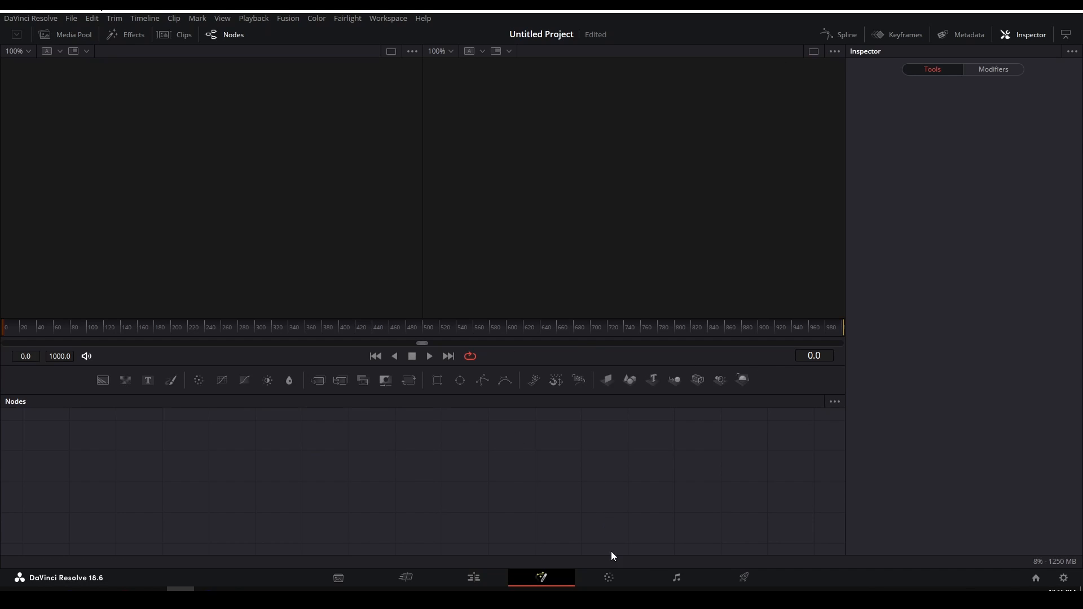
{"action": "left_click", "coordinate": [622, 575]}
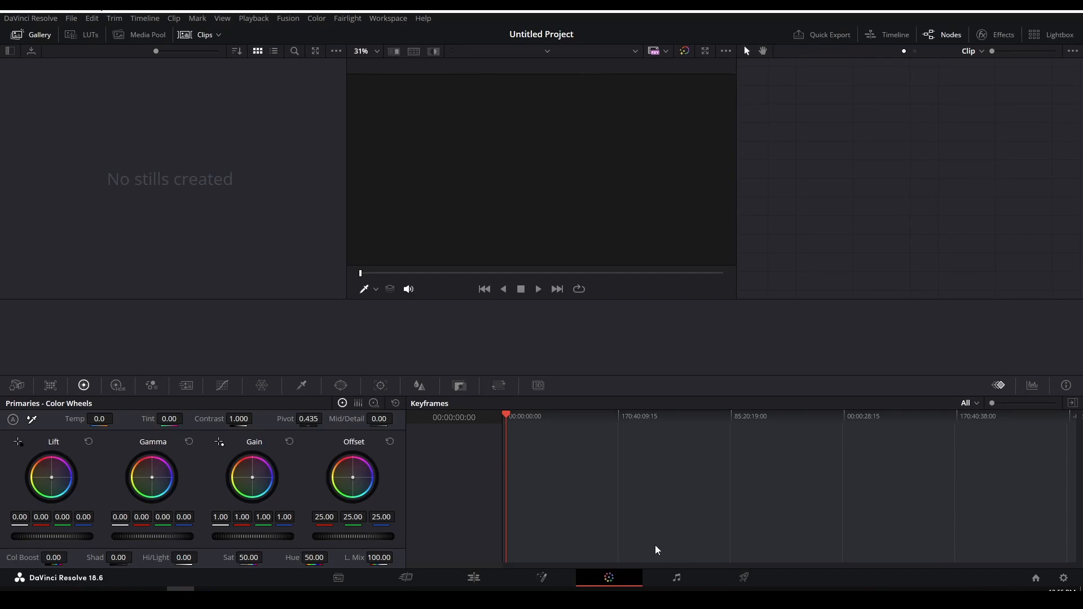
{"action": "left_click", "coordinate": [682, 580]}
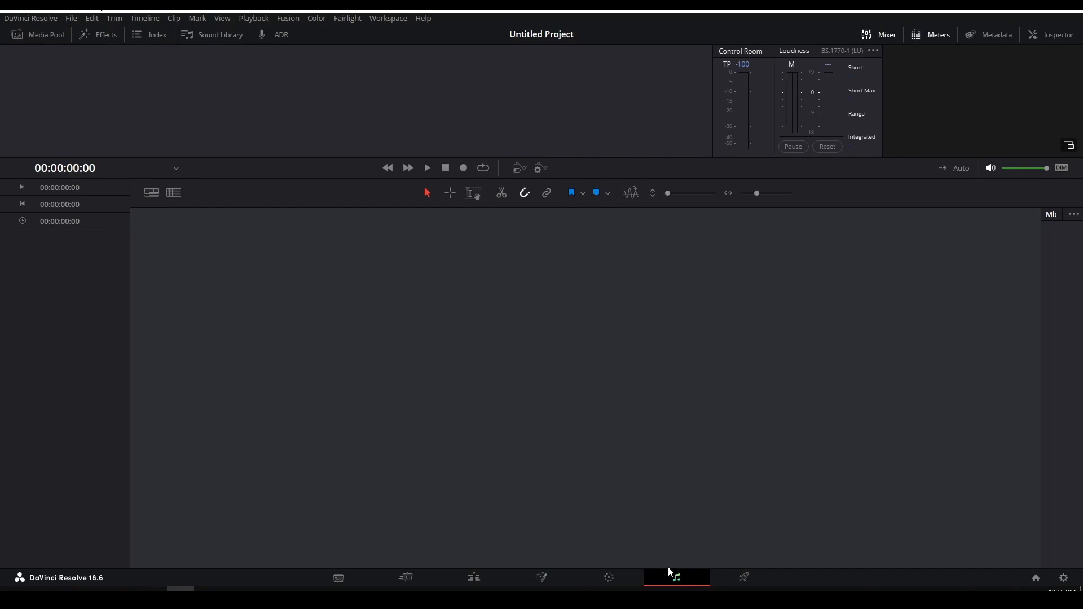
{"action": "left_click", "coordinate": [756, 581]}
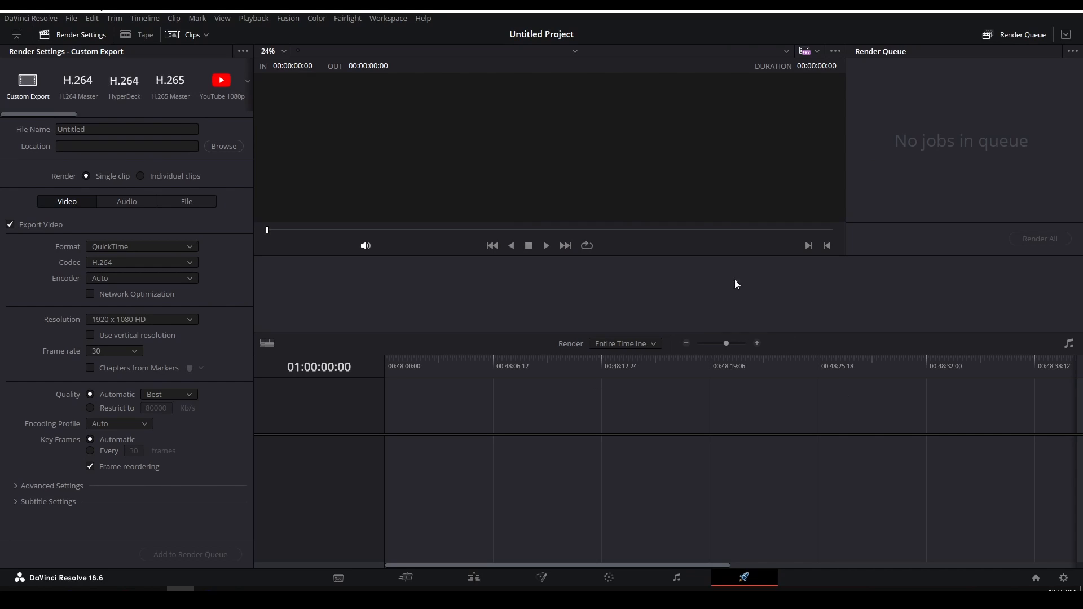
On the Media page, set the media storage Frame Display Mode to Sequence.
{"action": "left_click", "coordinate": [343, 576]}
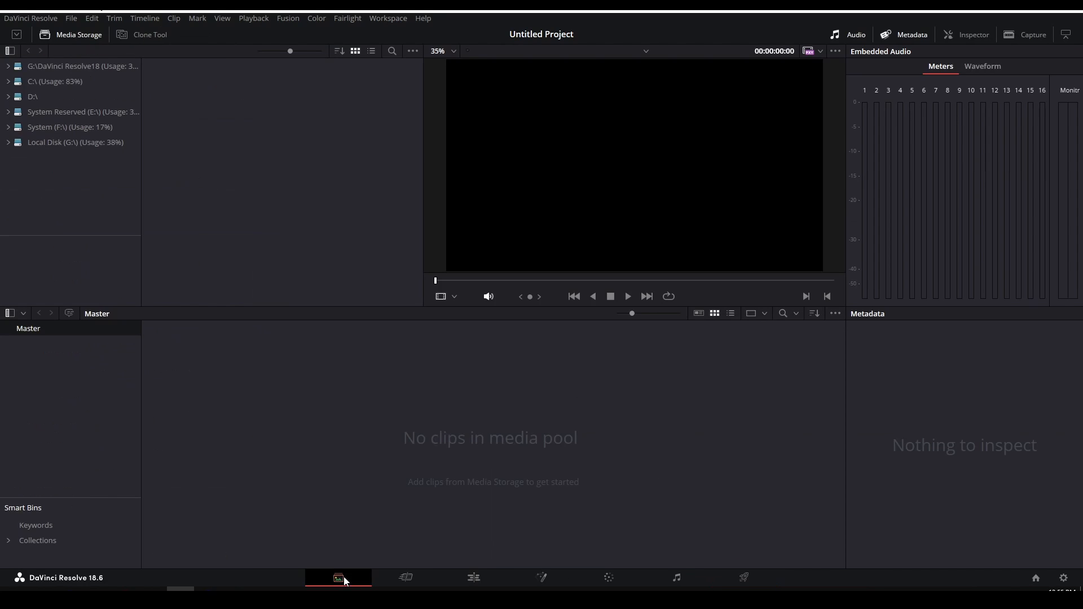
{"action": "left_click", "coordinate": [414, 52]}
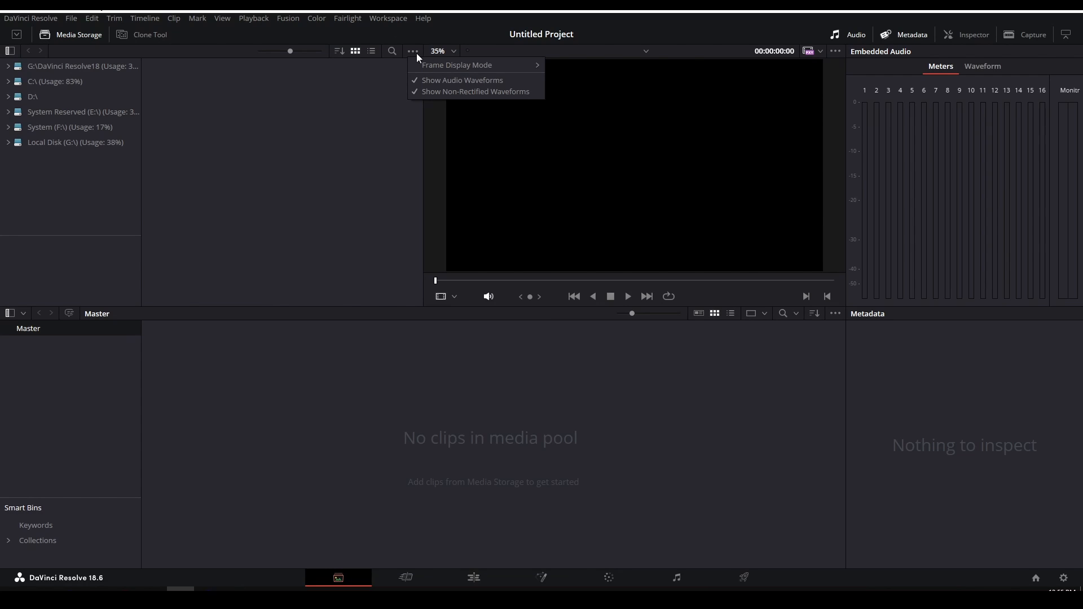
{"action": "mouse_move", "coordinate": [480, 66]}
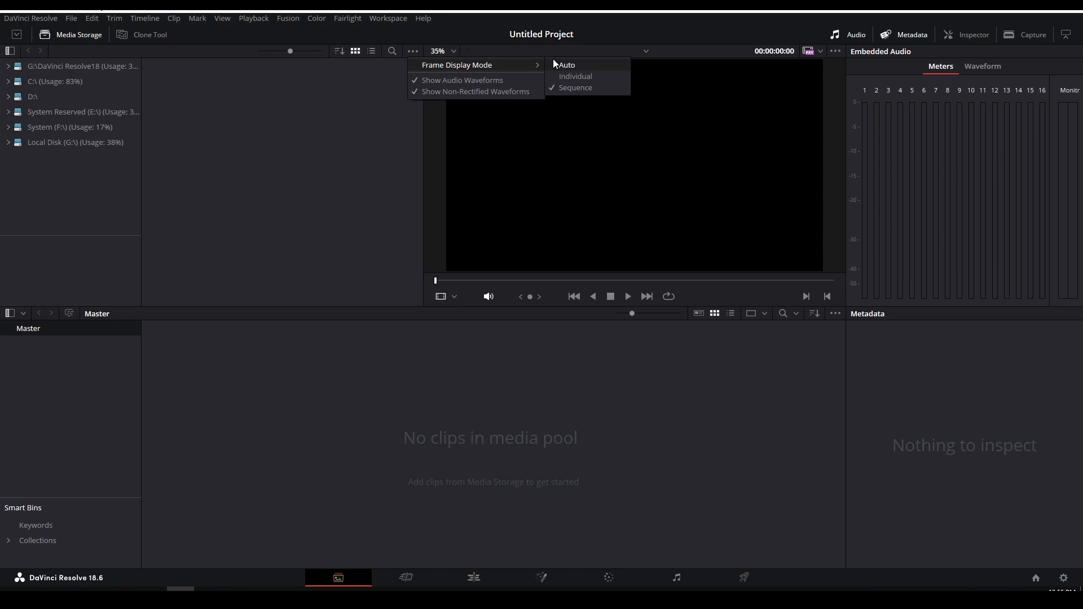
{"action": "left_click", "coordinate": [581, 89]}
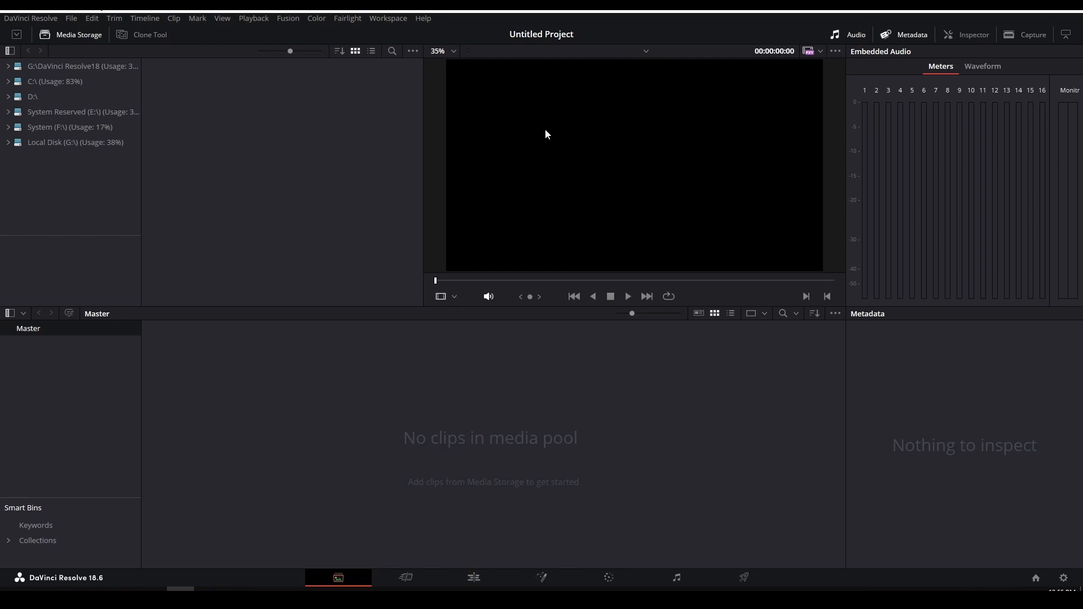
Go to the Edit page, open the Tutorial Animation Render folder in File Explorer, and move its window clear of the timeline.
{"action": "left_click", "coordinate": [494, 578]}
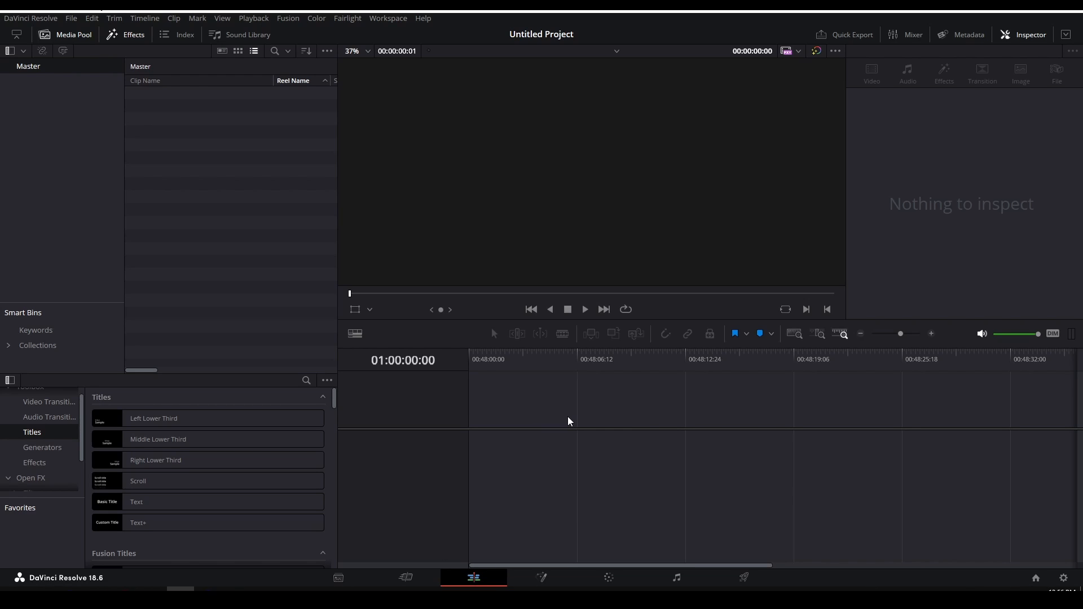
{"action": "left_click", "coordinate": [97, 589]}
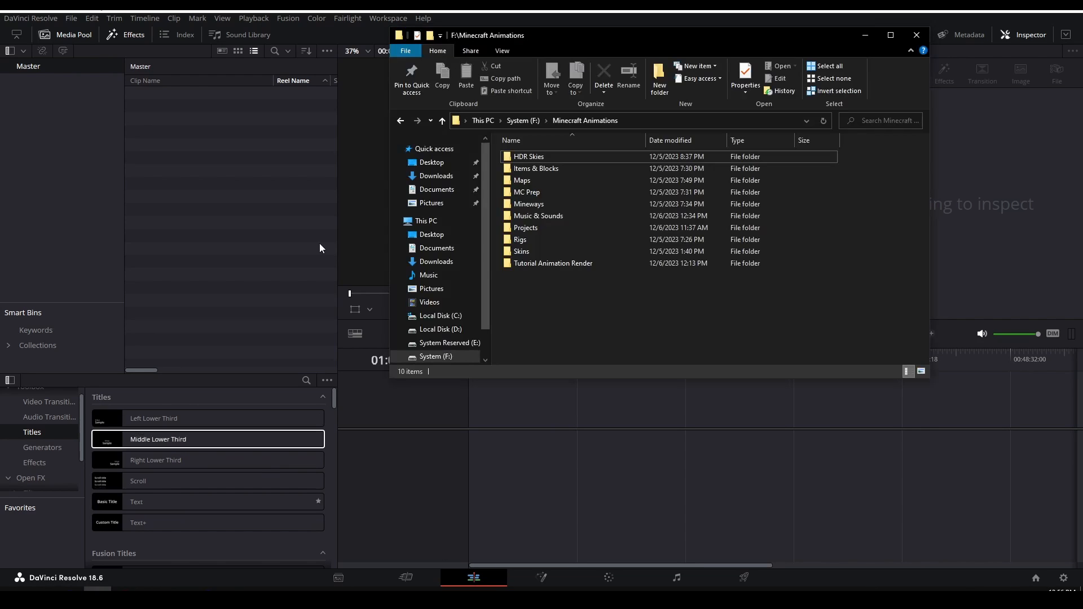
{"action": "double_click", "coordinate": [556, 264]}
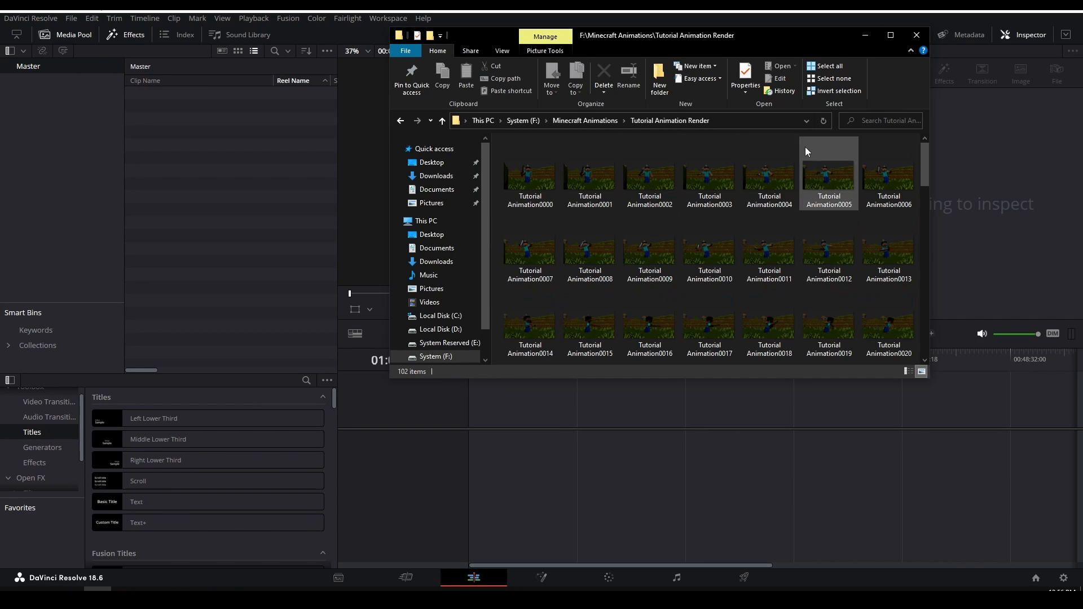
{"action": "left_click_drag", "start_coordinate": [736, 38], "coordinate": [623, 45]}
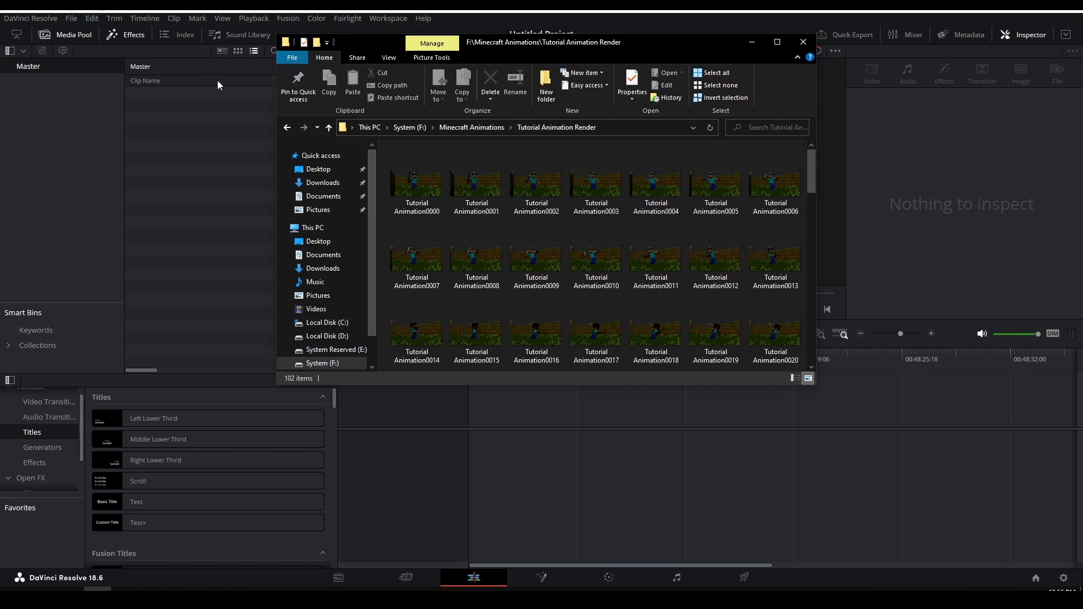
{"action": "left_click_drag", "start_coordinate": [662, 45], "coordinate": [465, 45]}
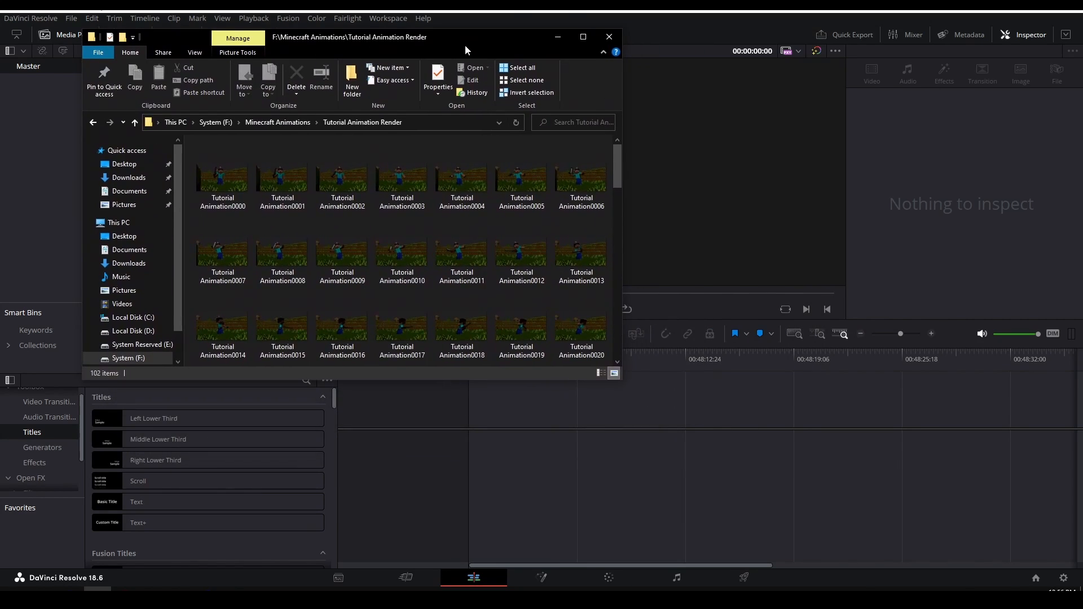
Add all the rendered Tutorial Animation PNG frames to the start of the empty timeline as one image sequence clip.
{"action": "left_click", "coordinate": [247, 180]}
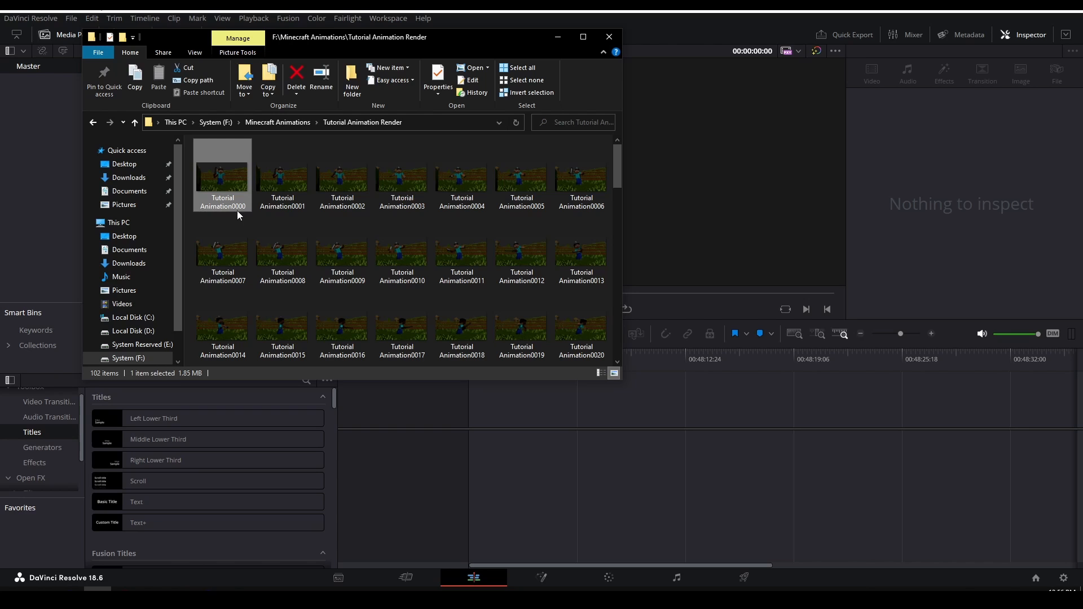
{"action": "key", "text": "ctrl+a"}
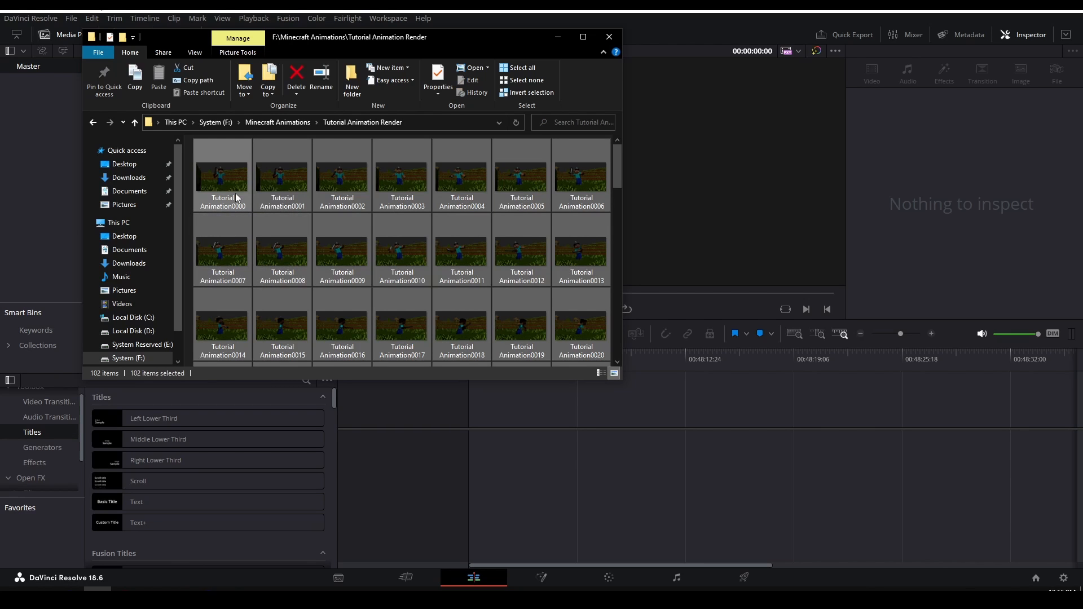
{"action": "left_click_drag", "start_coordinate": [234, 188], "coordinate": [475, 442]}
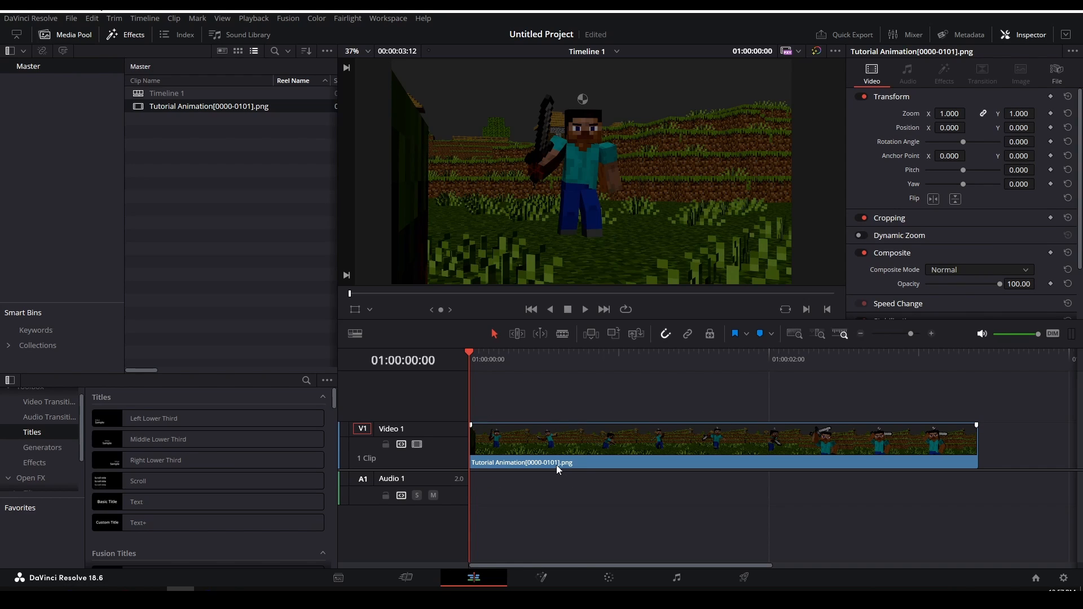
{"action": "scroll", "coordinate": [576, 459], "scroll_direction": "up", "scroll_amount": 4, "text": "alt"}
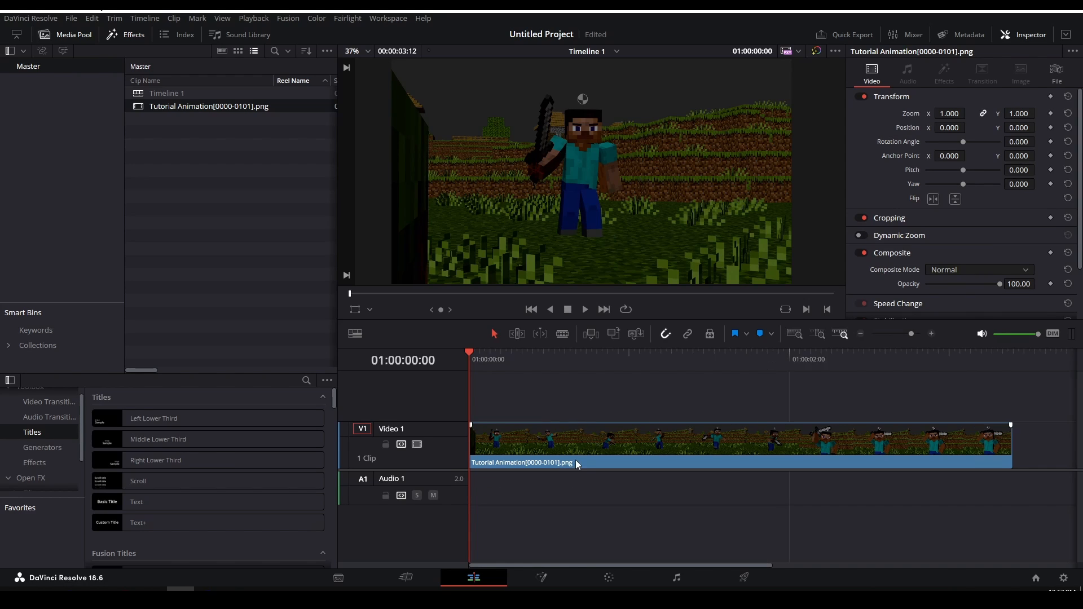
{"action": "scroll", "coordinate": [556, 430], "scroll_direction": "down", "scroll_amount": 5, "text": "alt"}
{"action": "scroll", "coordinate": [559, 438], "scroll_direction": "down", "scroll_amount": 6, "text": "alt"}
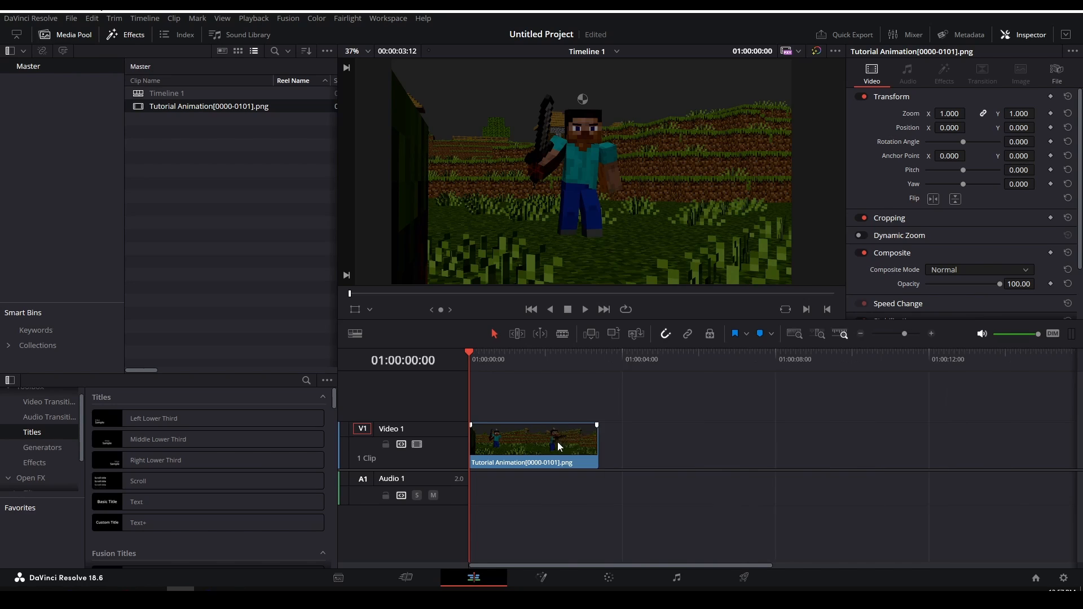
Play the image sequence clip through from the start of the timeline to review the animation at a comfortable timeline zoom.
{"action": "scroll", "coordinate": [529, 474], "scroll_direction": "up", "scroll_amount": 6, "text": "alt"}
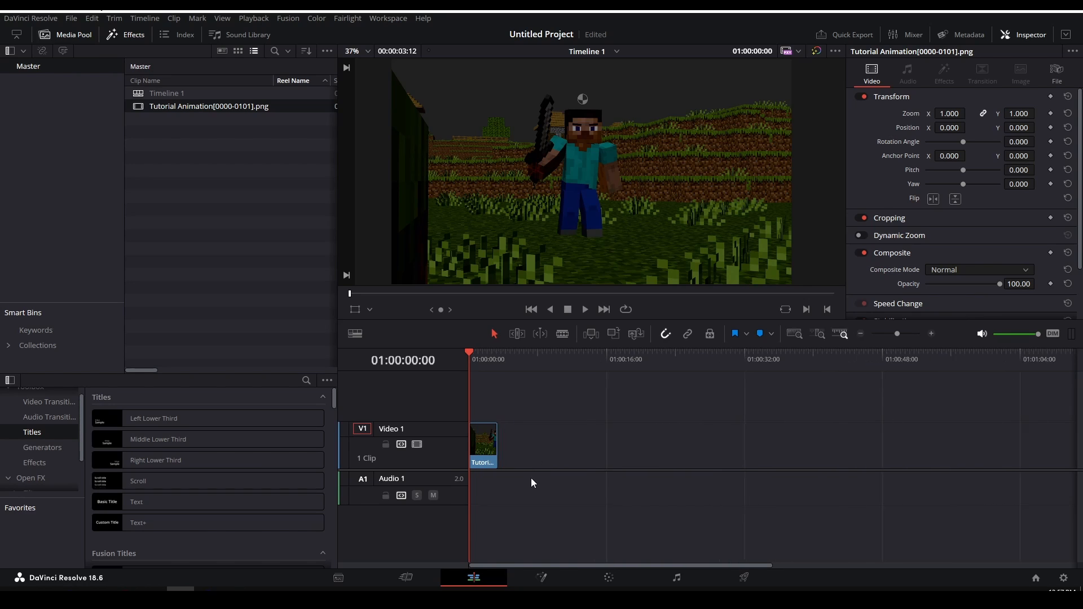
{"action": "scroll", "coordinate": [528, 479], "scroll_direction": "up", "scroll_amount": 2, "text": "alt"}
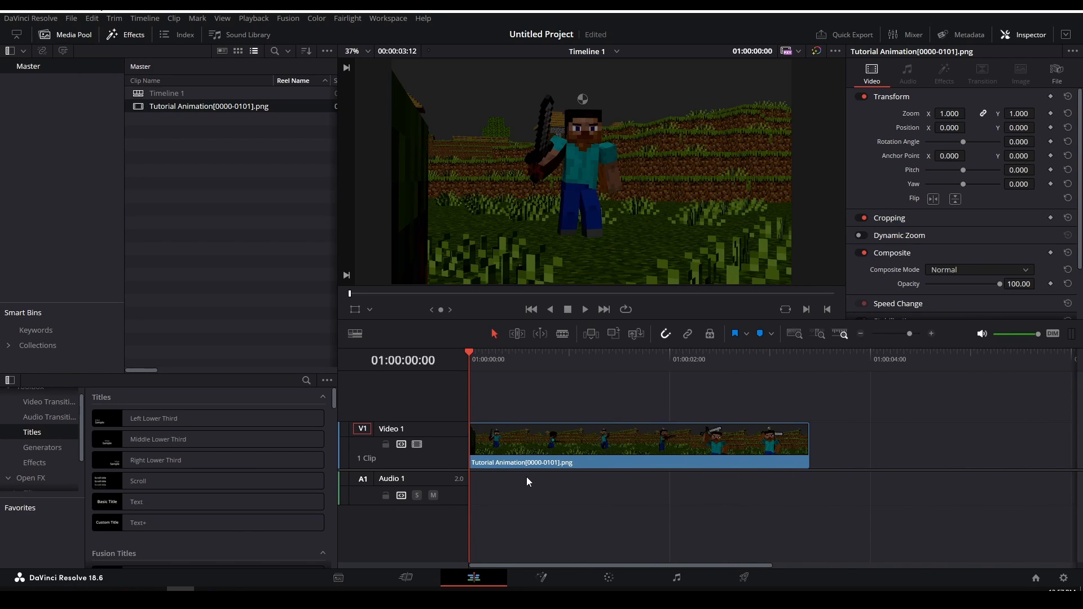
{"action": "left_click", "coordinate": [584, 310]}
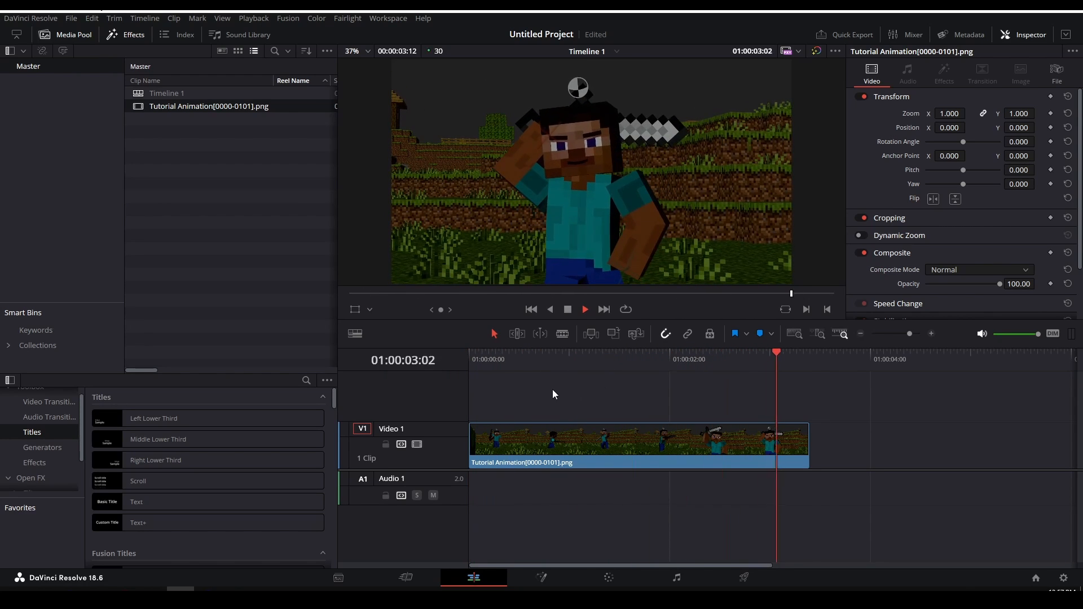
{"action": "left_click", "coordinate": [472, 360]}
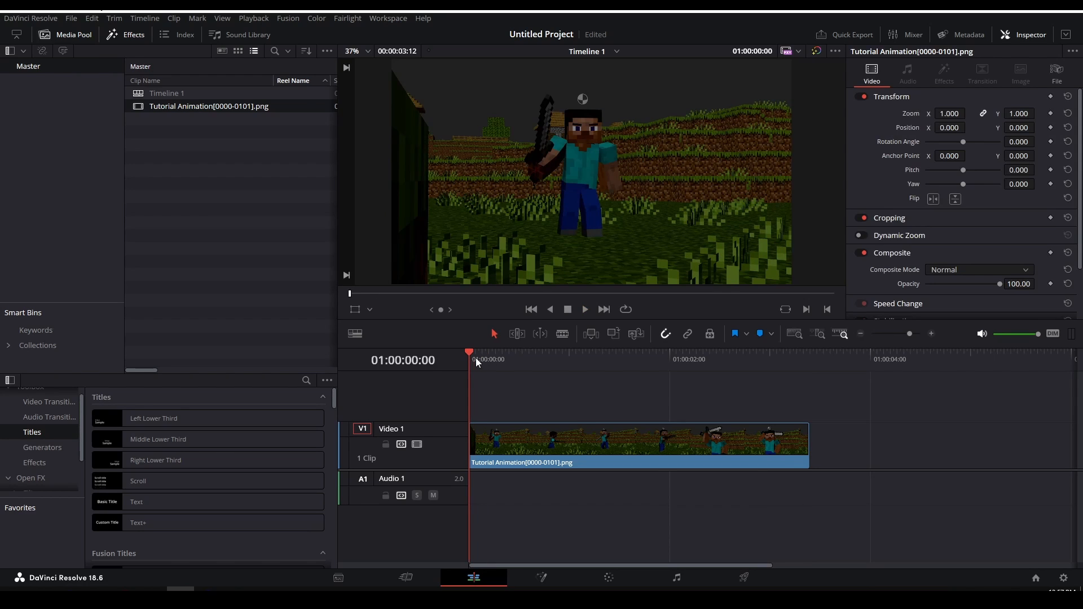
{"action": "left_click_drag", "start_coordinate": [486, 353], "coordinate": [458, 372]}
{"action": "key", "text": "space"}
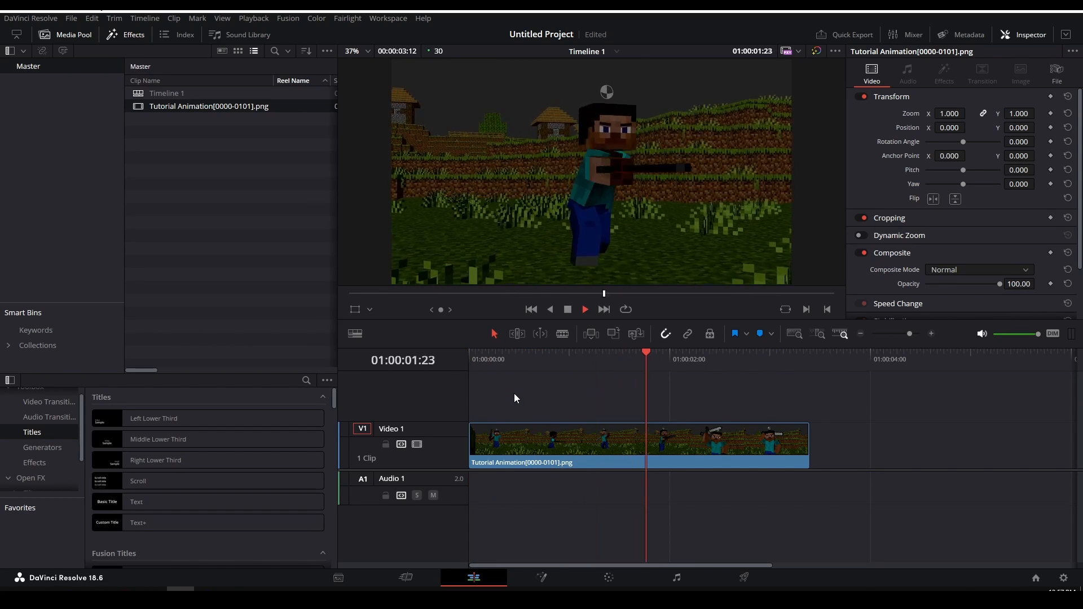
{"action": "left_click", "coordinate": [471, 351]}
{"action": "key", "text": "space"}
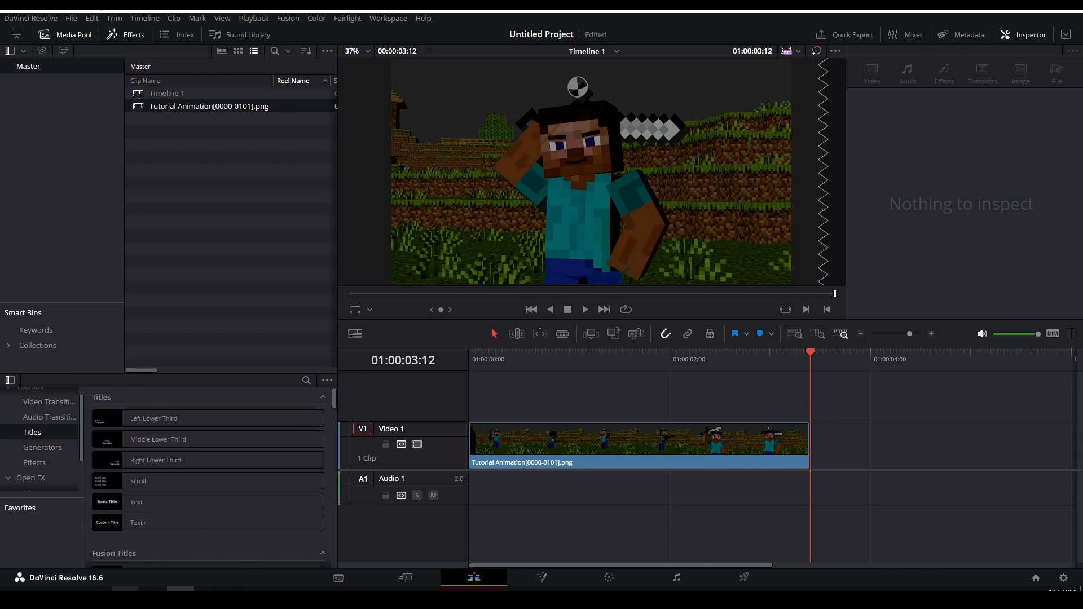
Switch to the YouTube Studio audio library in Chrome and filter its music to tracks with Attribution not required.
{"action": "mouse_move", "coordinate": [124, 588]}
{"action": "left_click", "coordinate": [153, 575]}
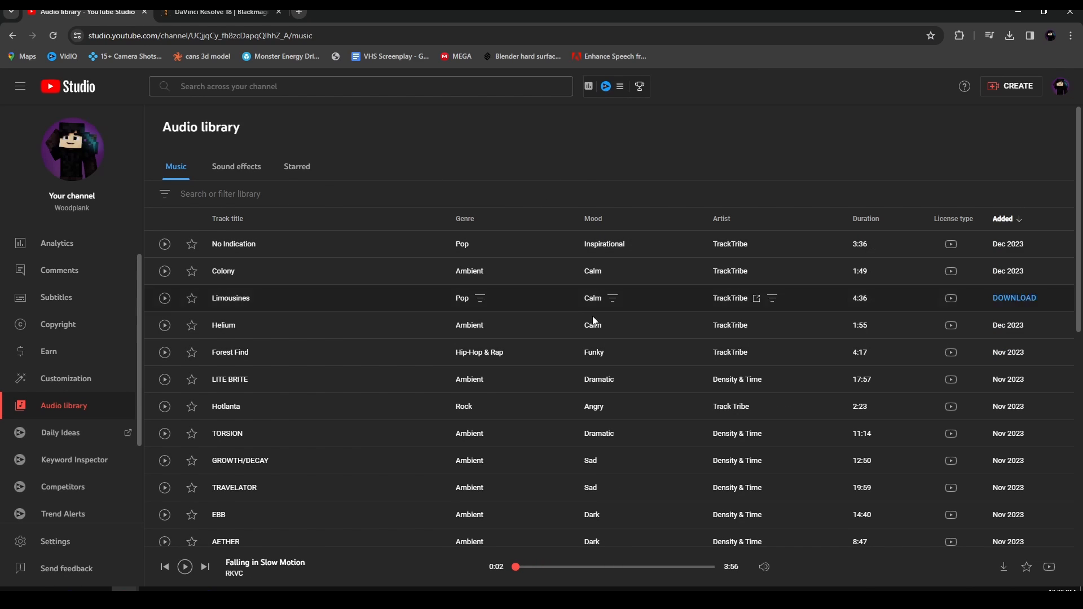
{"action": "scroll", "coordinate": [548, 327], "scroll_direction": "down", "scroll_amount": 1}
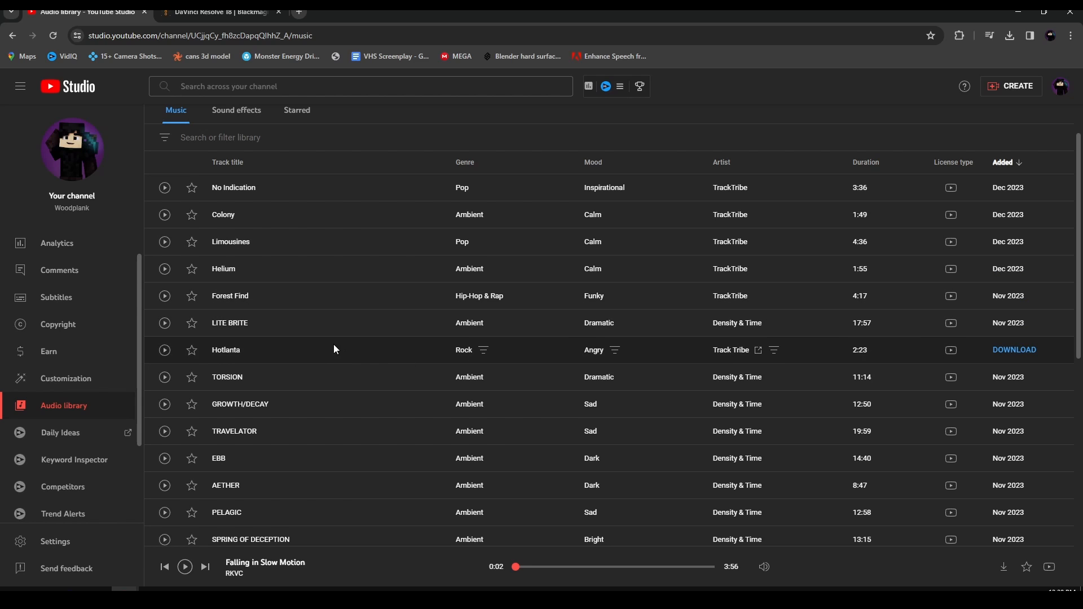
{"action": "scroll", "coordinate": [214, 189], "scroll_direction": "up", "scroll_amount": 1}
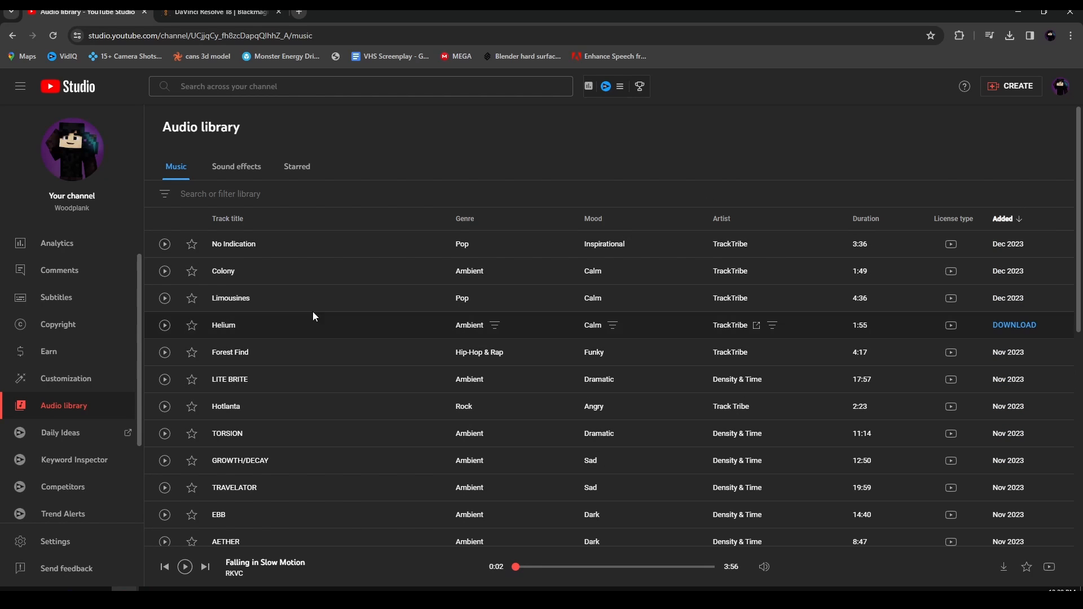
{"action": "left_click", "coordinate": [166, 197]}
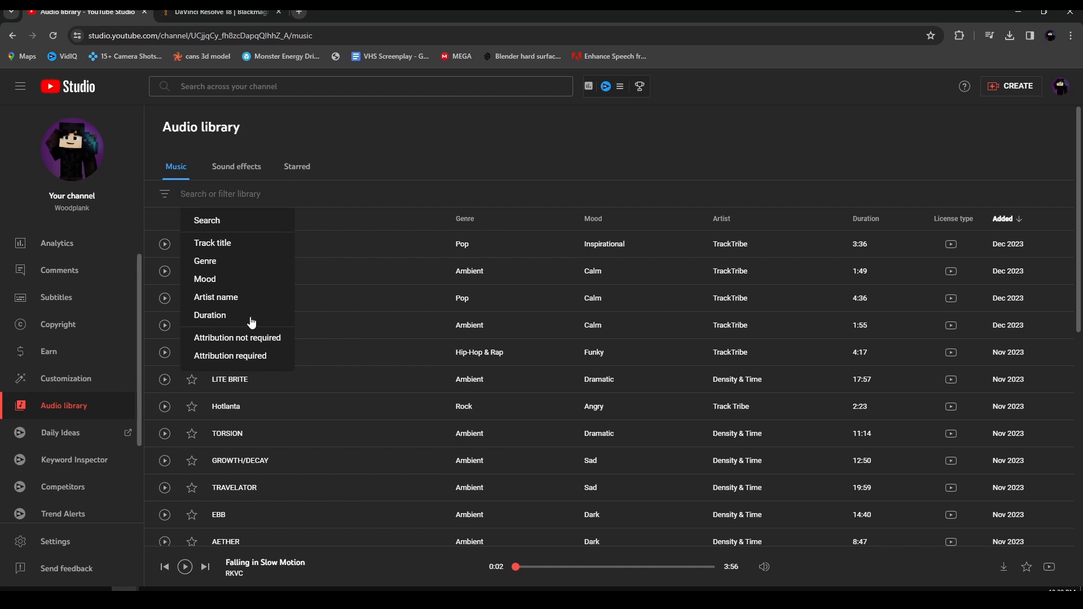
{"action": "left_click", "coordinate": [230, 343]}
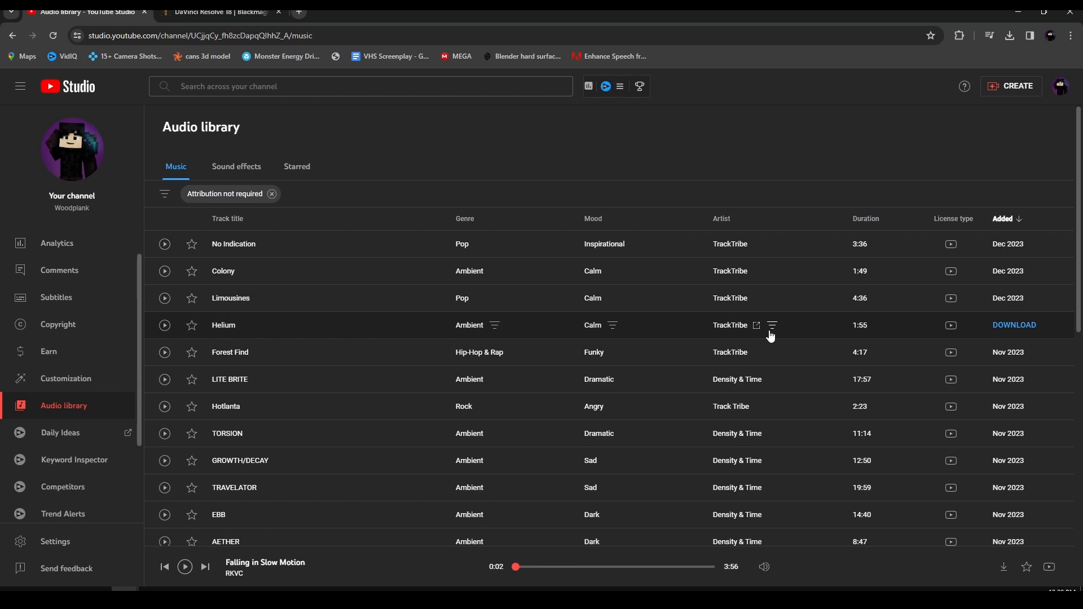
Replace the music filter with Attribution required and check the license type of the listed tracks.
{"action": "left_click", "coordinate": [164, 195]}
{"action": "left_click", "coordinate": [224, 201]}
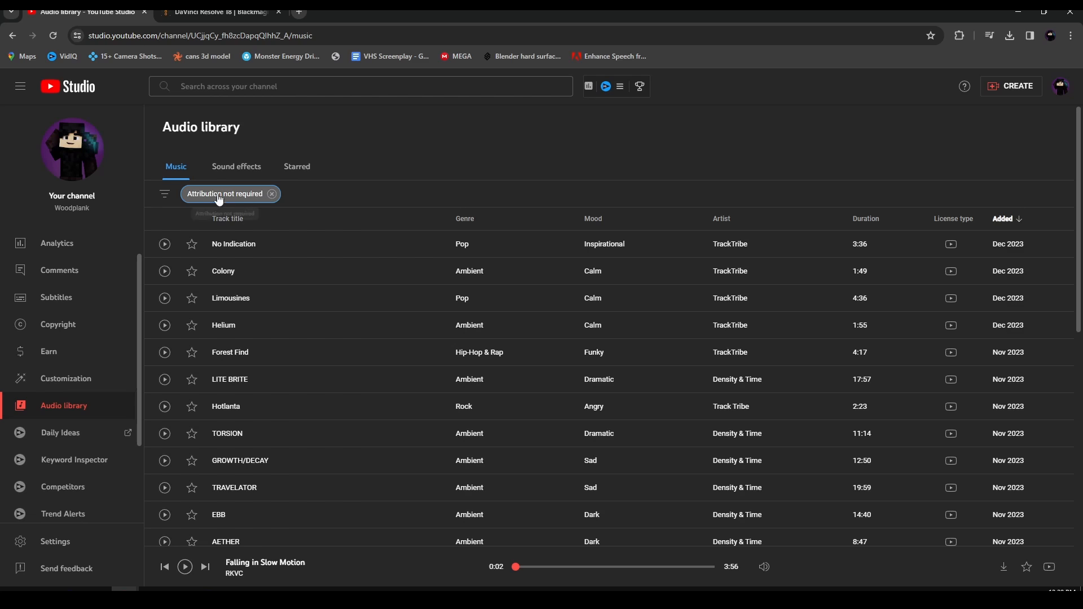
{"action": "left_click", "coordinate": [271, 195]}
{"action": "left_click", "coordinate": [172, 195]}
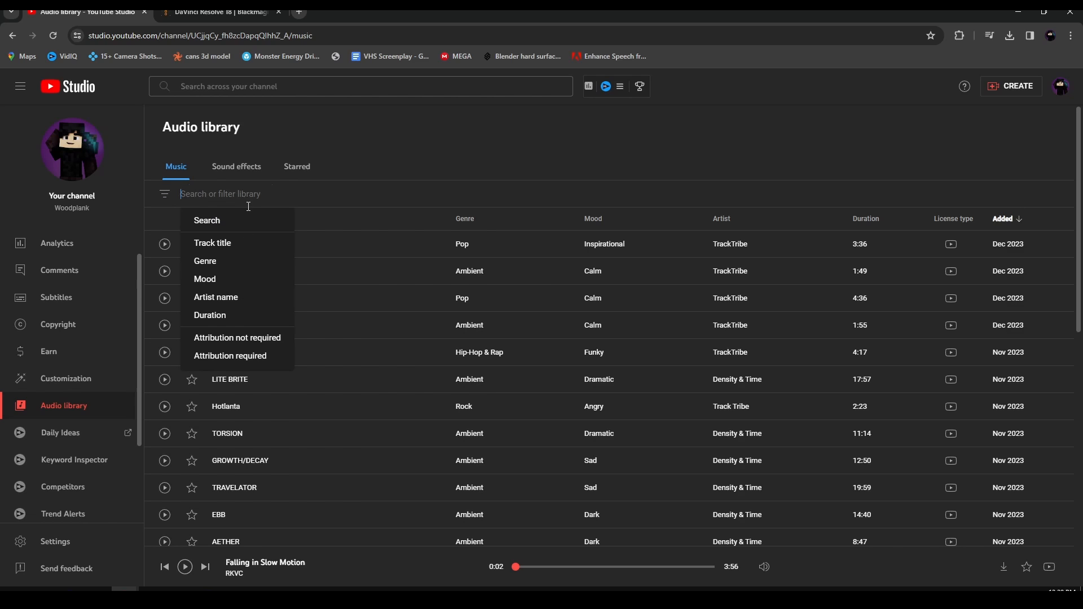
{"action": "left_click", "coordinate": [249, 356]}
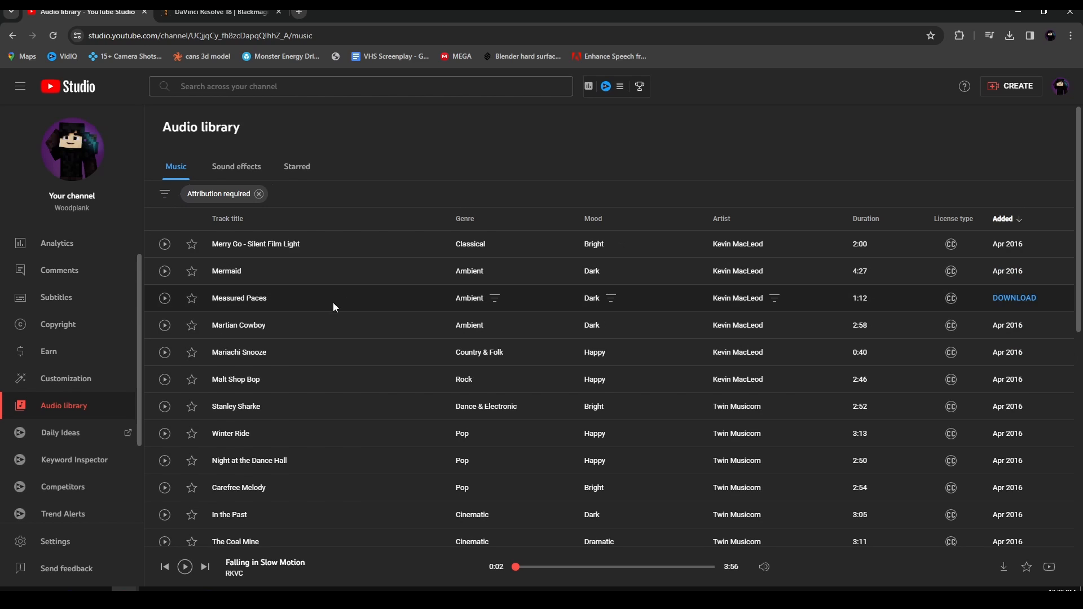
{"action": "mouse_move", "coordinate": [960, 247]}
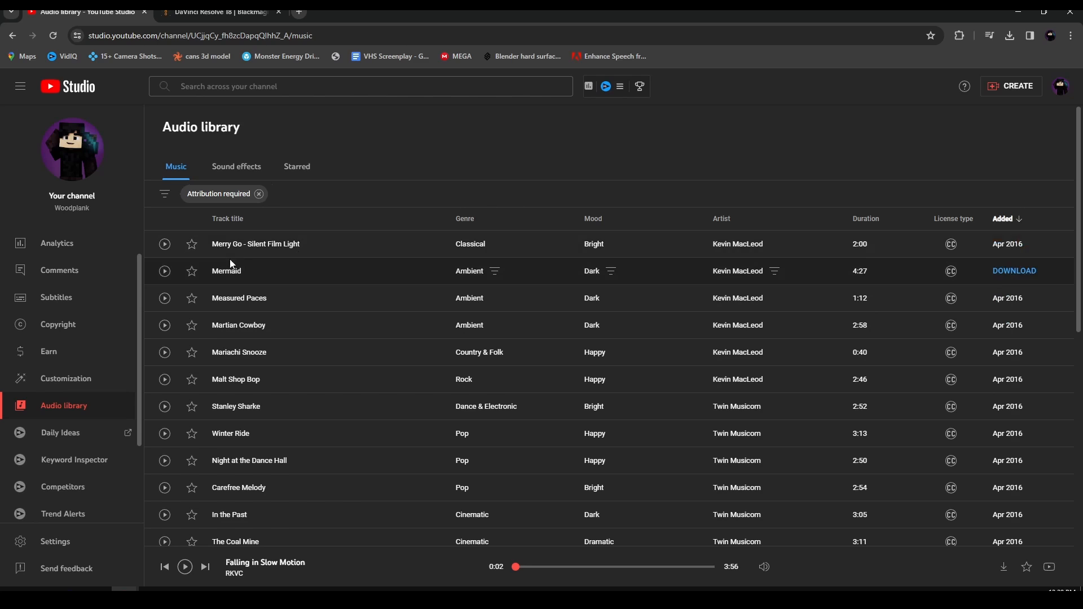
Remove the Attribution required filter and filter the music by Attribution not required instead.
{"action": "left_click", "coordinate": [259, 193]}
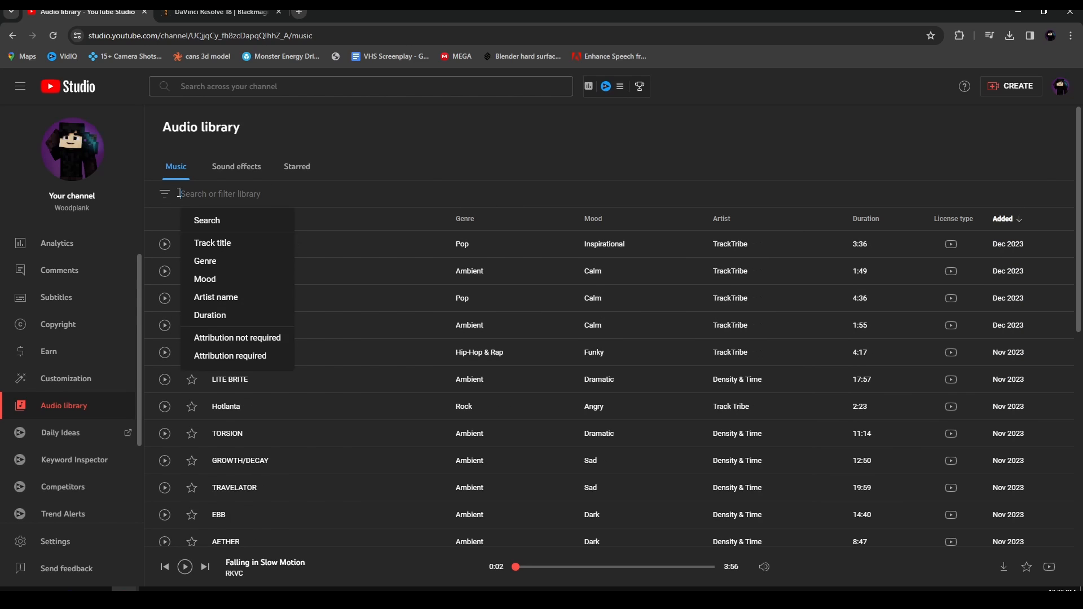
{"action": "left_click", "coordinate": [266, 338]}
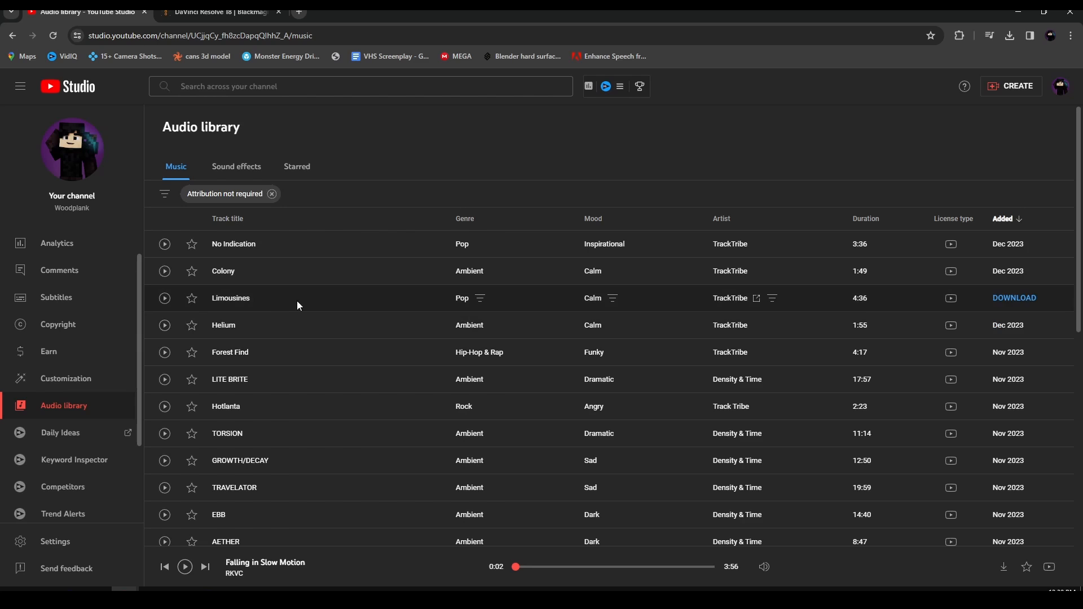
{"action": "scroll", "coordinate": [445, 346], "scroll_direction": "down", "scroll_amount": 5}
{"action": "scroll", "coordinate": [439, 350], "scroll_direction": "up", "scroll_amount": 5}
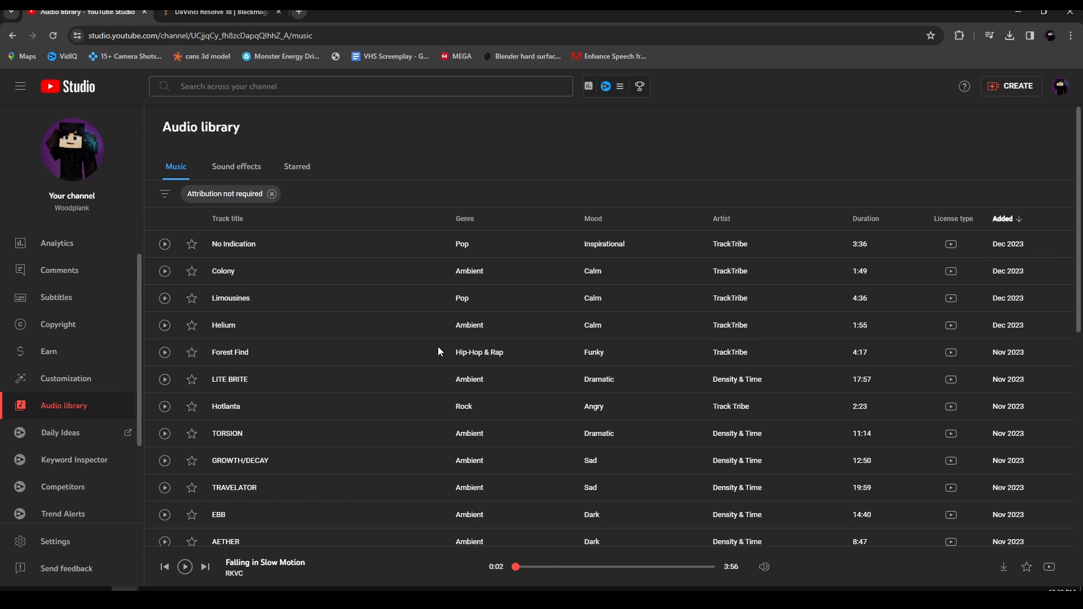
Add a genre filter for Cinematic, Classical and Rock to the music list.
{"action": "left_click", "coordinate": [165, 194]}
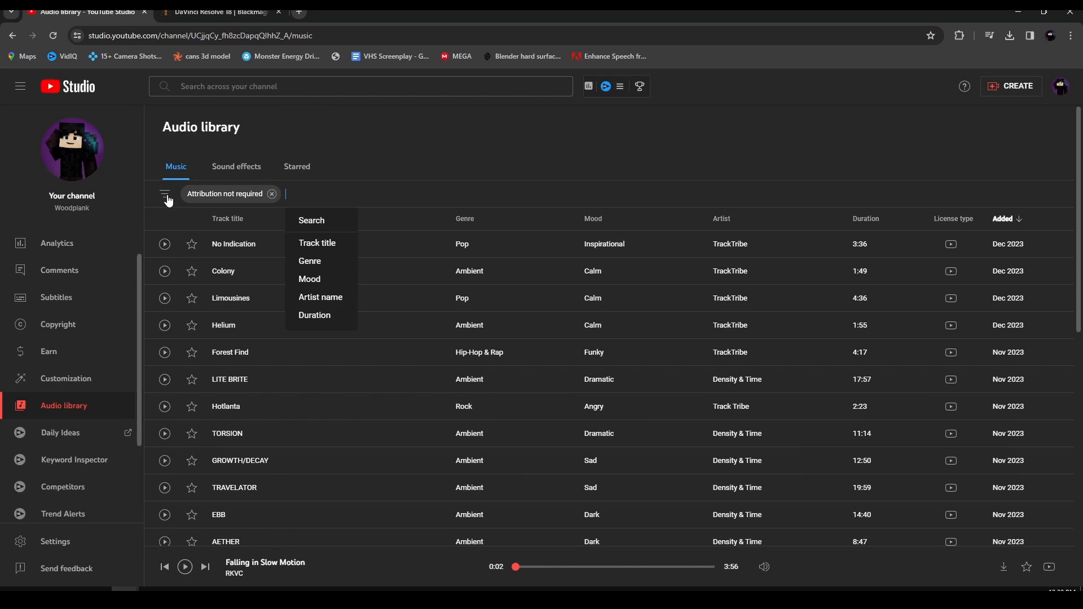
{"action": "left_click", "coordinate": [311, 261]}
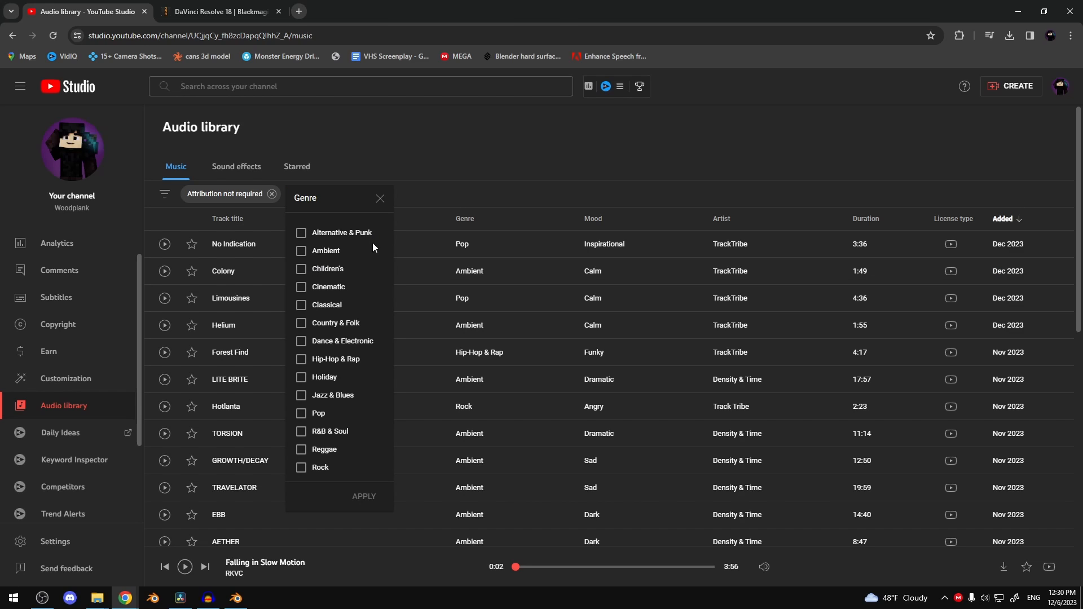
{"action": "left_click", "coordinate": [343, 308]}
{"action": "left_click", "coordinate": [310, 467]}
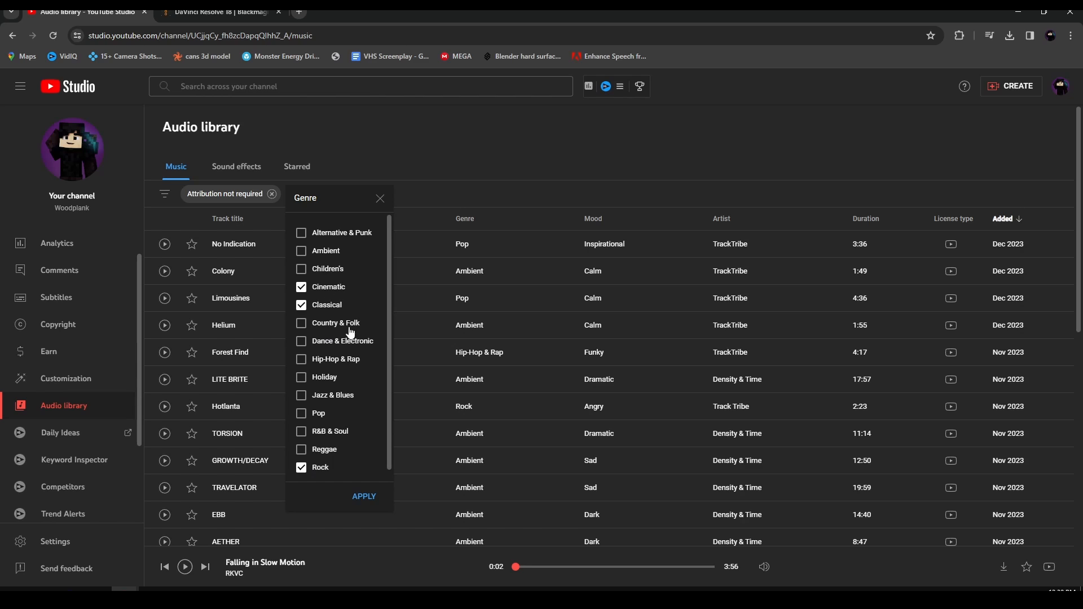
{"action": "left_click", "coordinate": [368, 499]}
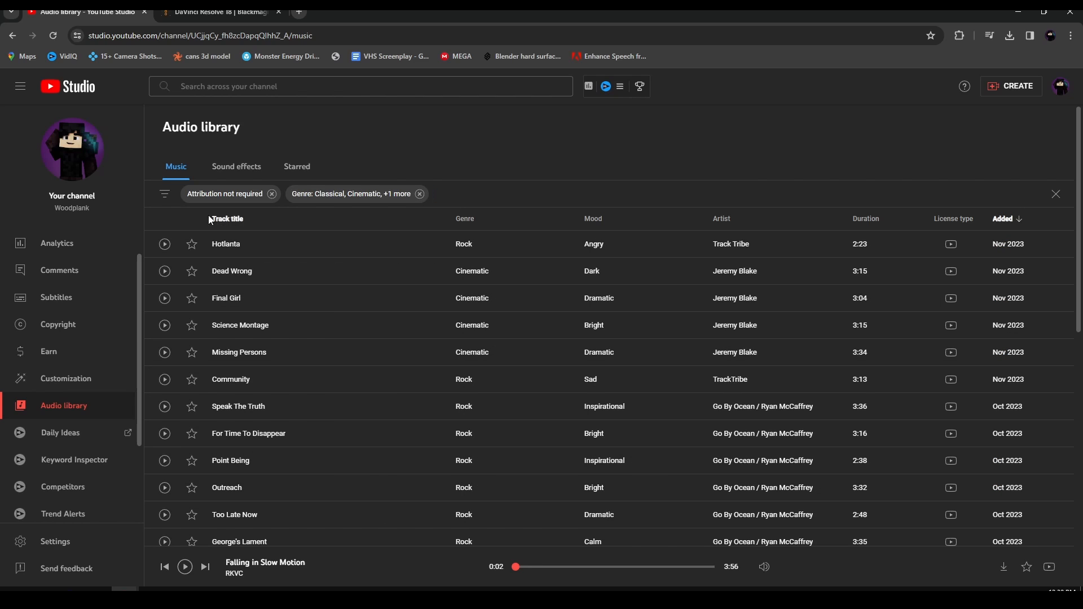
Add a mood filter for Angry, Dark, Dramatic and Inspirational to the music list.
{"action": "left_click", "coordinate": [167, 197]}
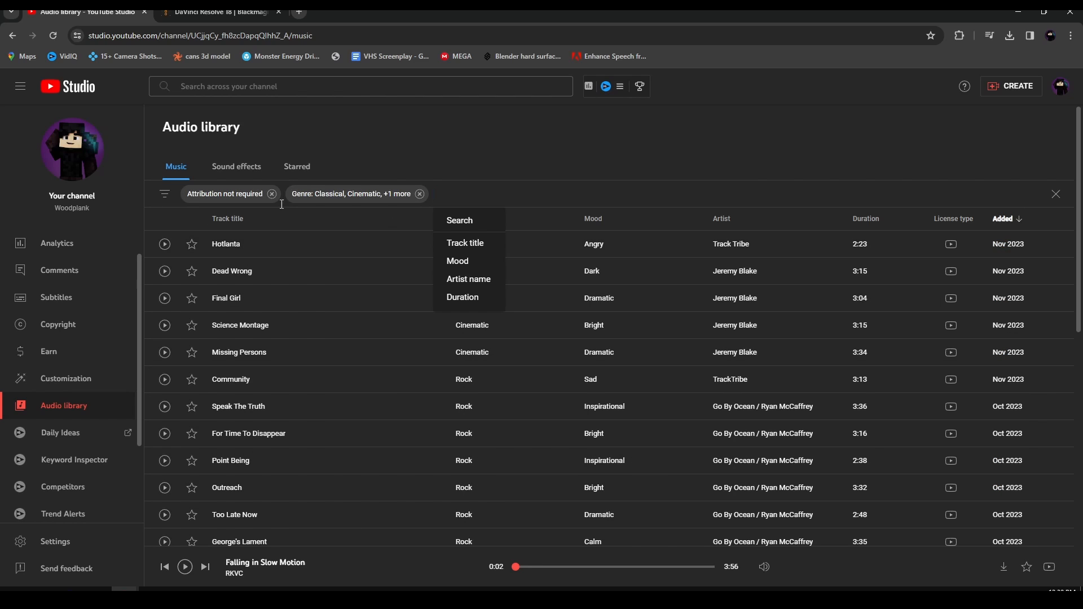
{"action": "left_click", "coordinate": [469, 265]}
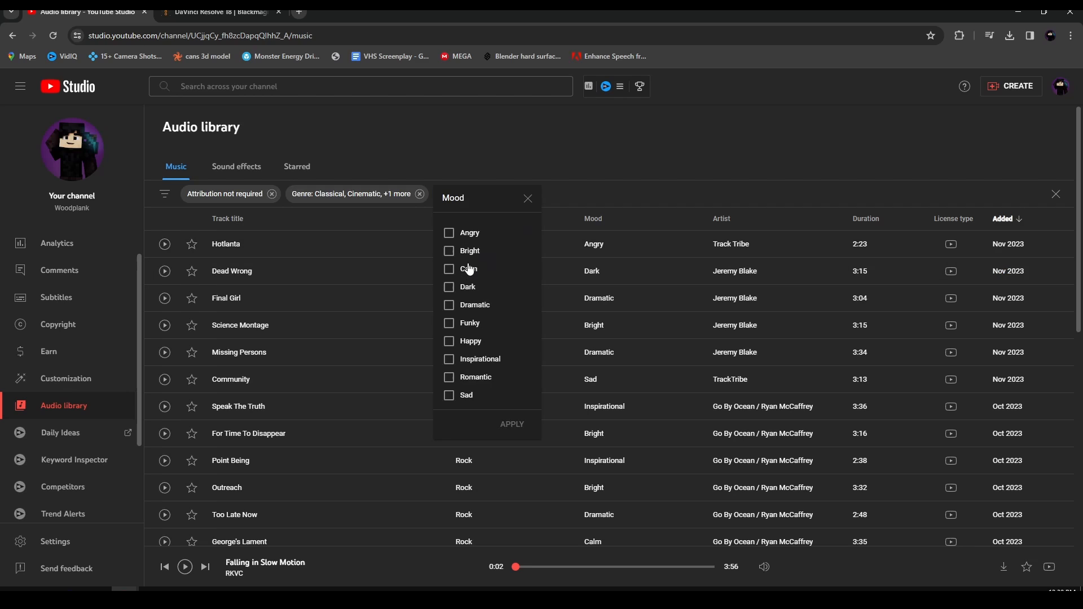
{"action": "left_click", "coordinate": [477, 235]}
{"action": "left_click", "coordinate": [471, 290]}
{"action": "left_click", "coordinate": [489, 364]}
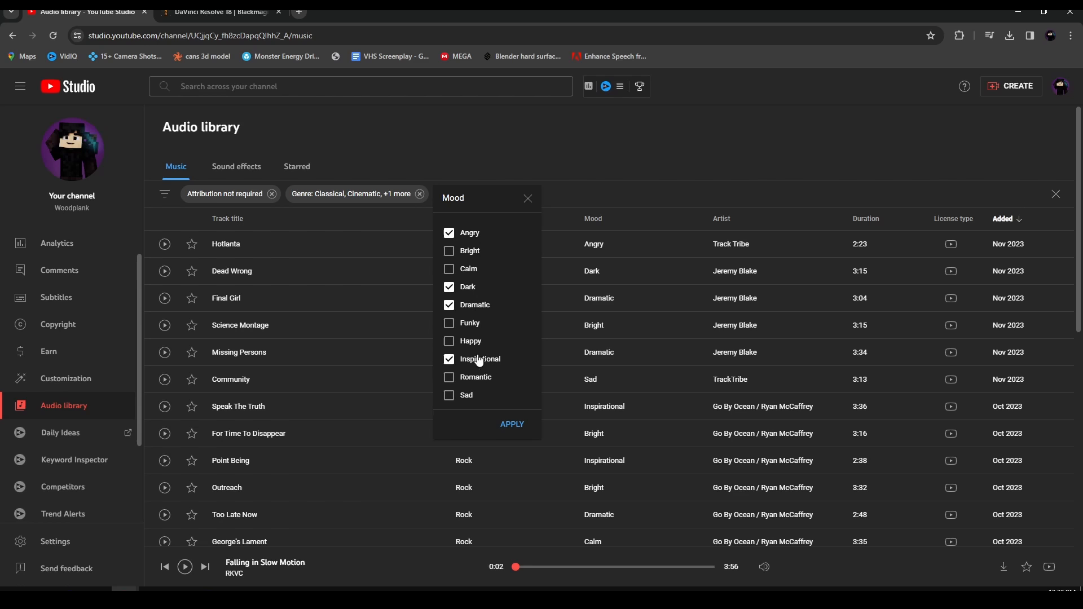
{"action": "left_click", "coordinate": [511, 426]}
Browse the first two pages of filtered music and download the cinematic track Final Girl.
{"action": "scroll", "coordinate": [651, 339], "scroll_direction": "down", "scroll_amount": 5}
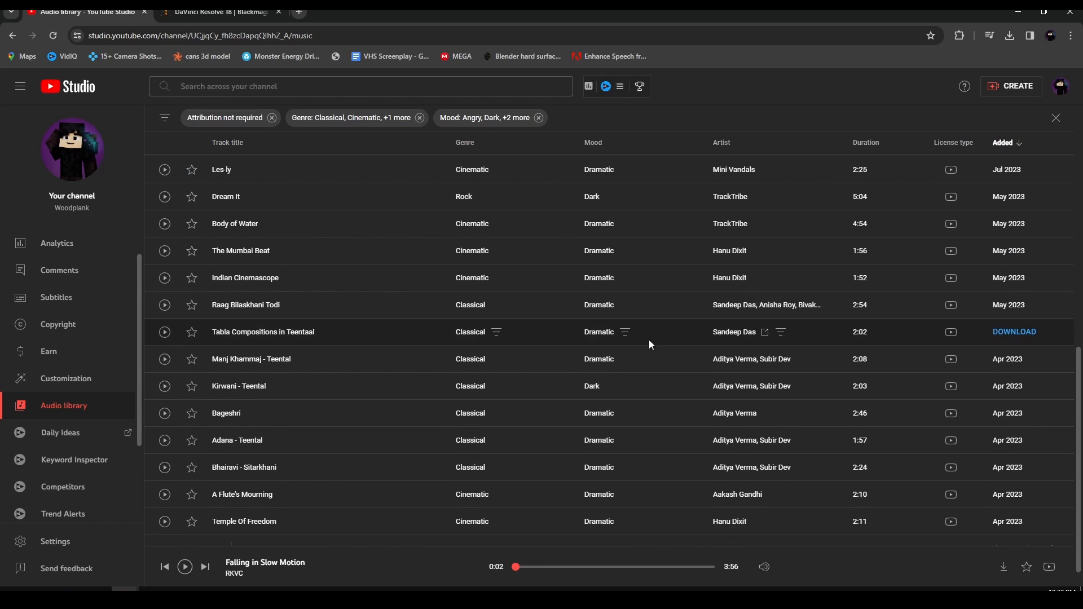
{"action": "scroll", "coordinate": [649, 339], "scroll_direction": "down", "scroll_amount": 1}
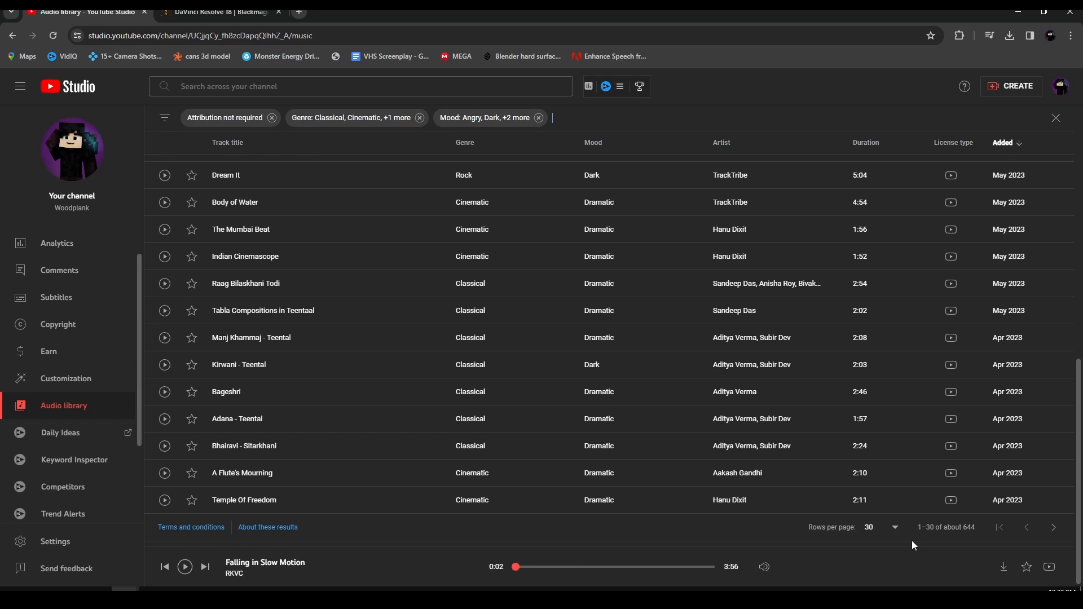
{"action": "left_click", "coordinate": [1054, 528]}
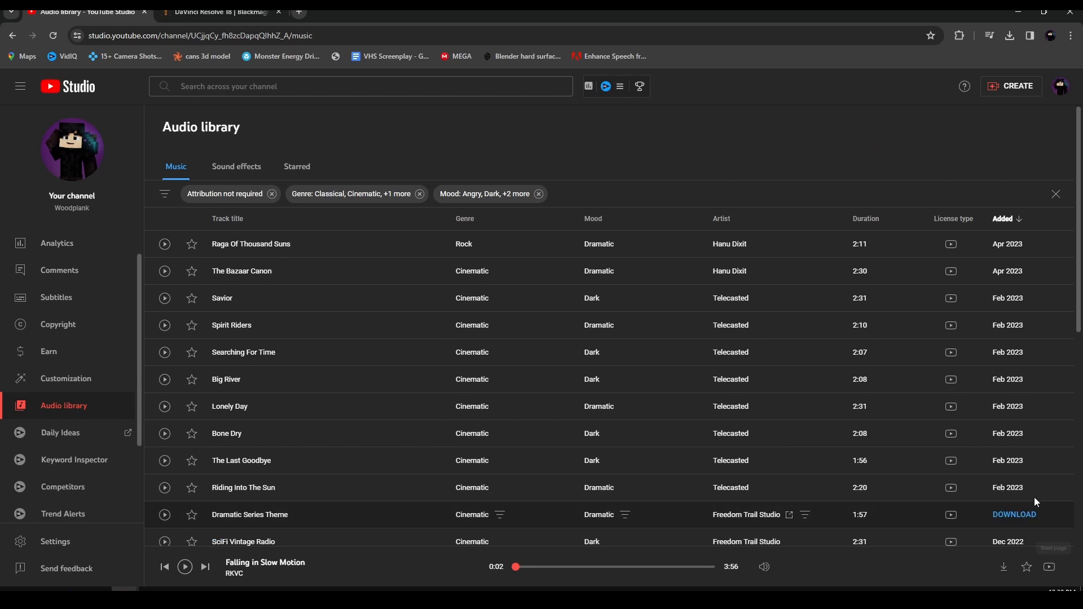
{"action": "scroll", "coordinate": [1018, 477], "scroll_direction": "down", "scroll_amount": 6}
{"action": "left_click", "coordinate": [1027, 529]}
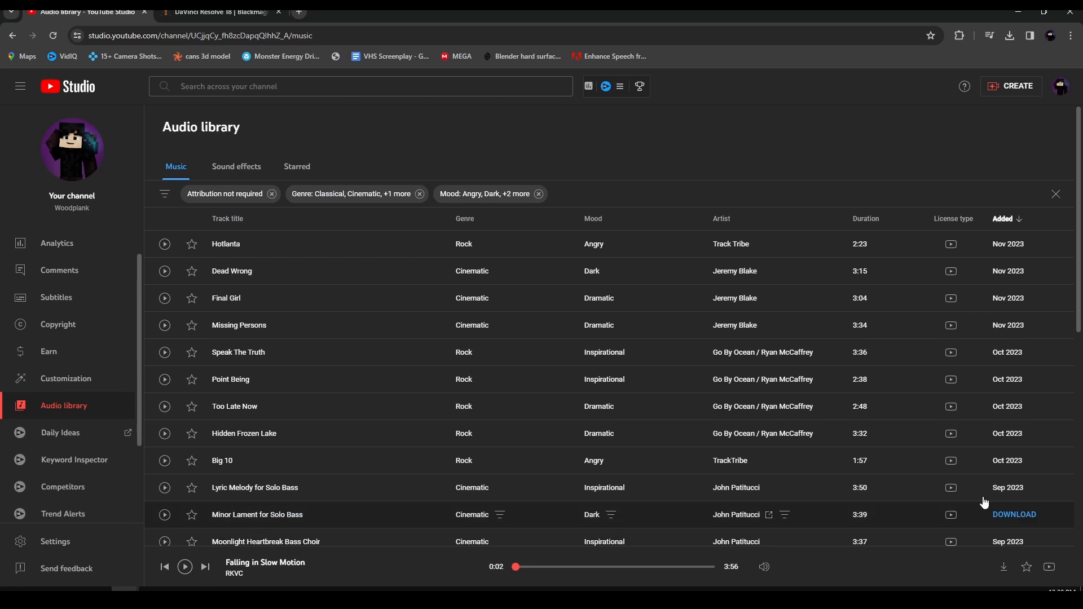
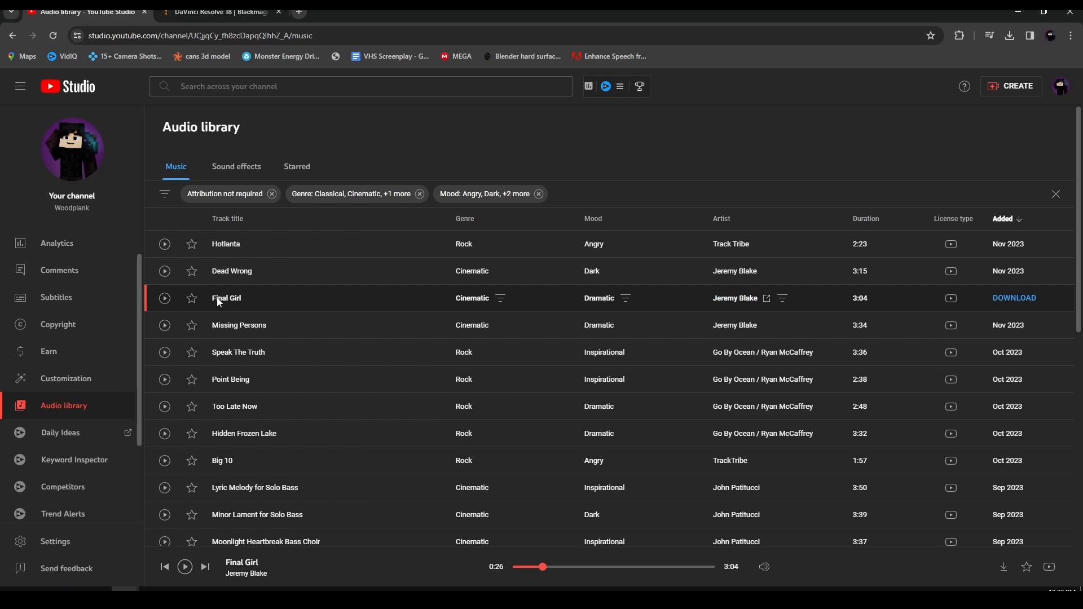
{"action": "left_click", "coordinate": [1014, 299]}
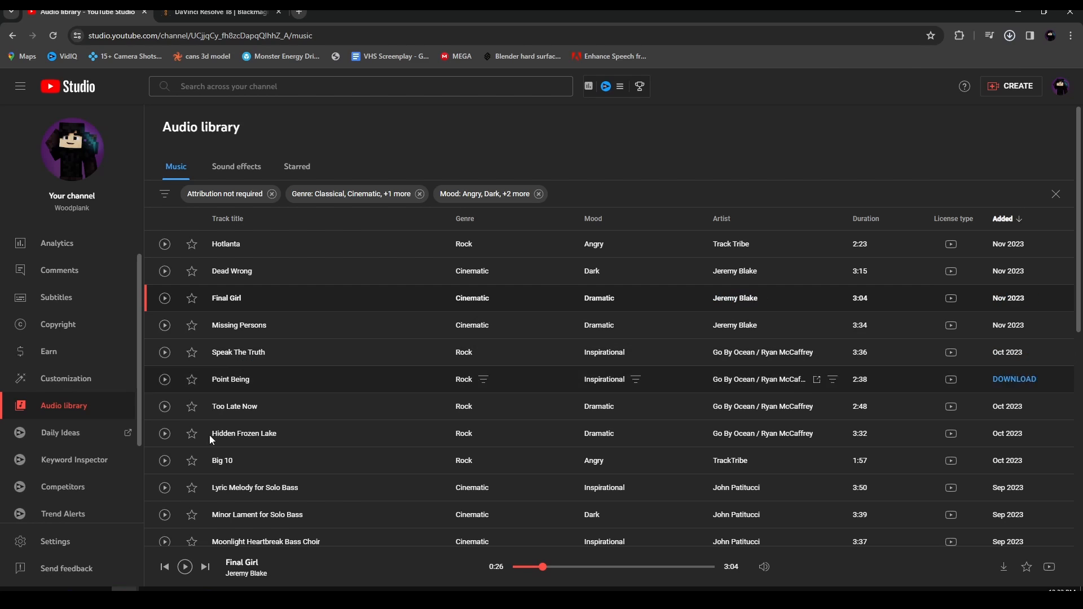
Place the downloaded Final Girl track in the Music & Sounds folder inside Minecraft Animations on drive F.
{"action": "mouse_move", "coordinate": [113, 590]}
{"action": "left_click", "coordinate": [80, 578]}
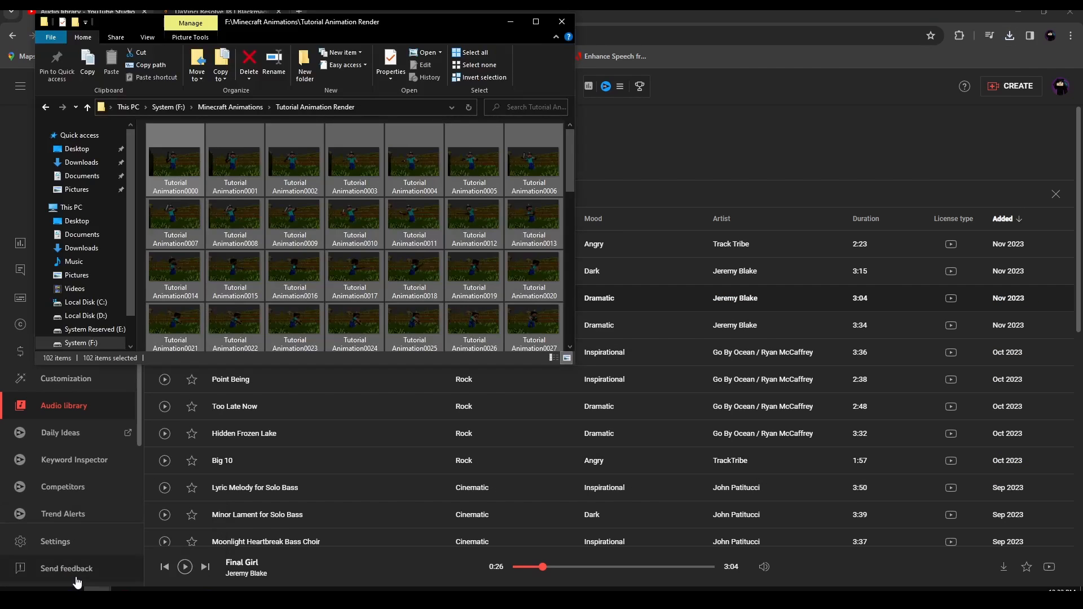
{"action": "left_click", "coordinate": [88, 108]}
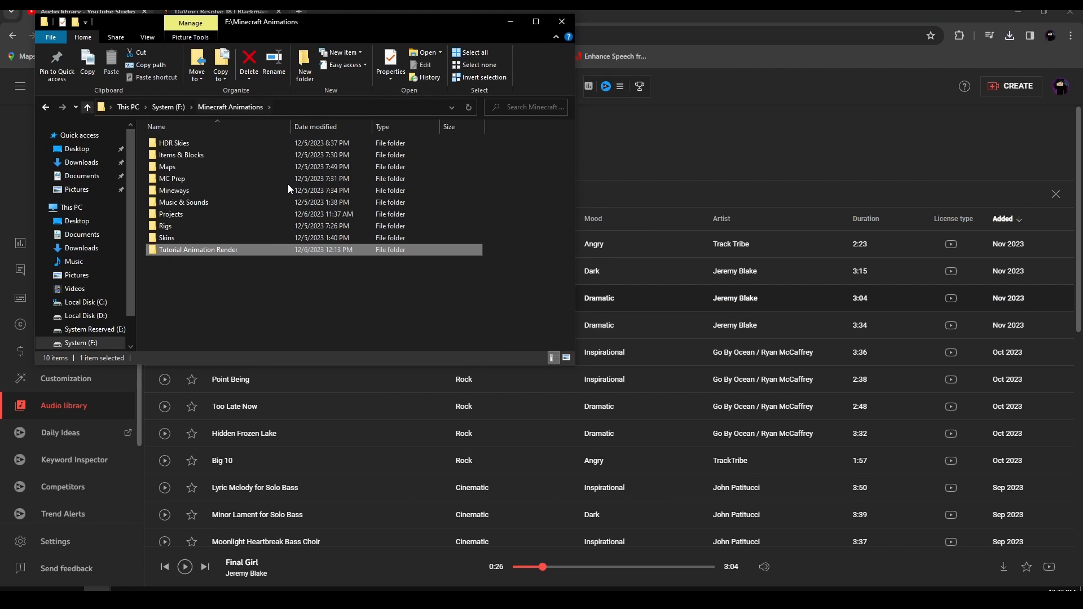
{"action": "double_click", "coordinate": [205, 200]}
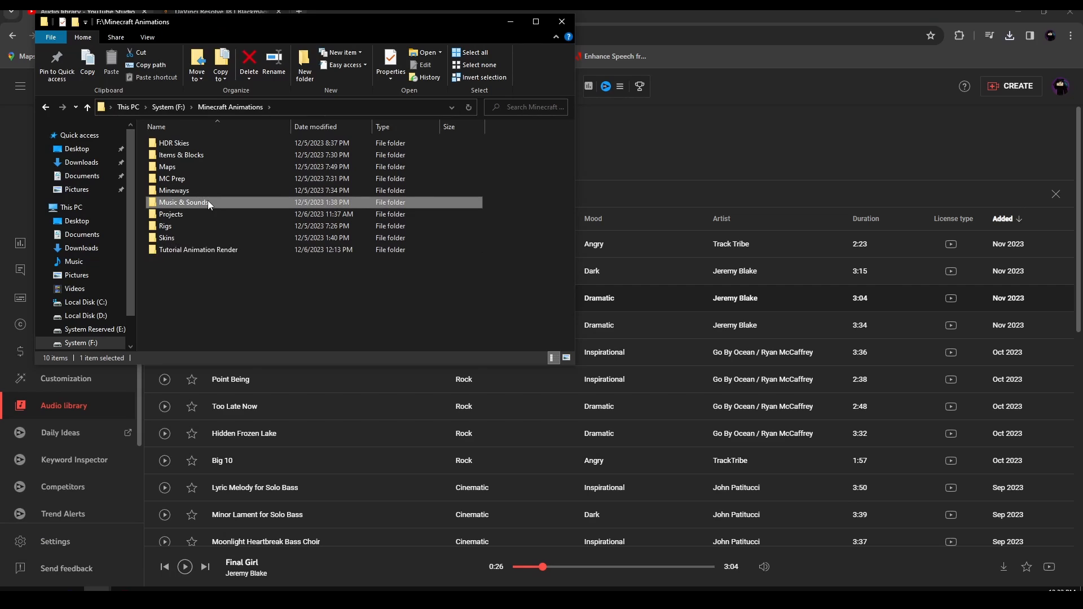
{"action": "key", "text": "BackSpace"}
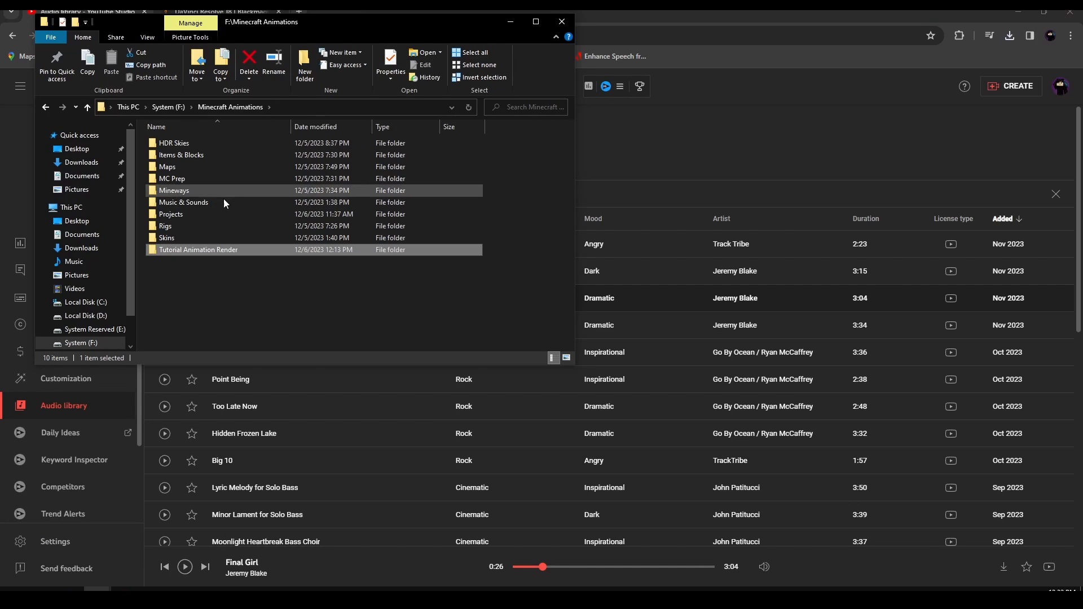
{"action": "double_click", "coordinate": [211, 201]}
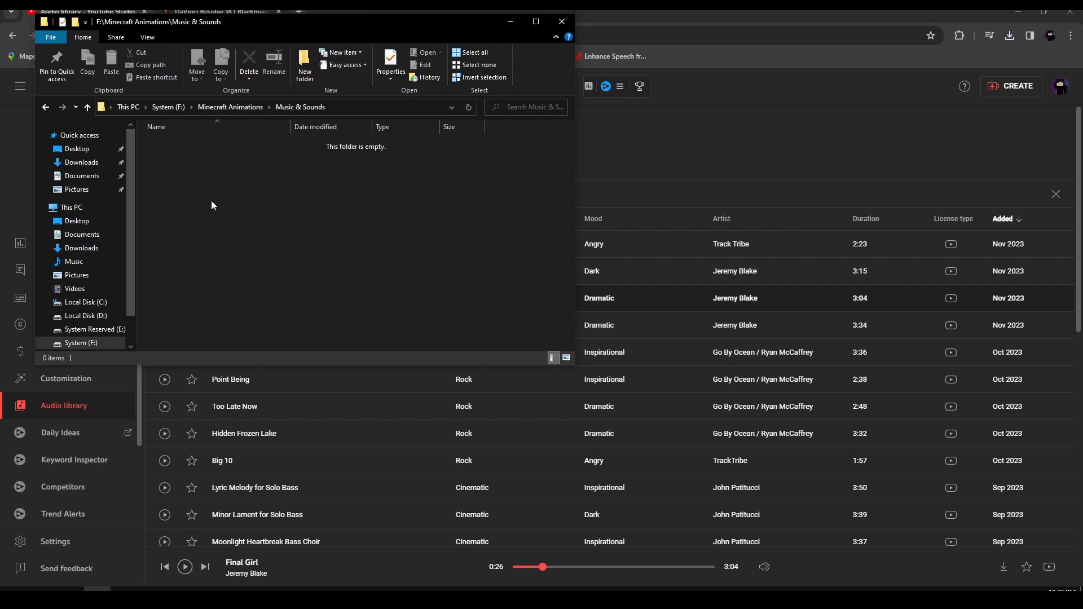
{"action": "key", "text": "super+Up"}
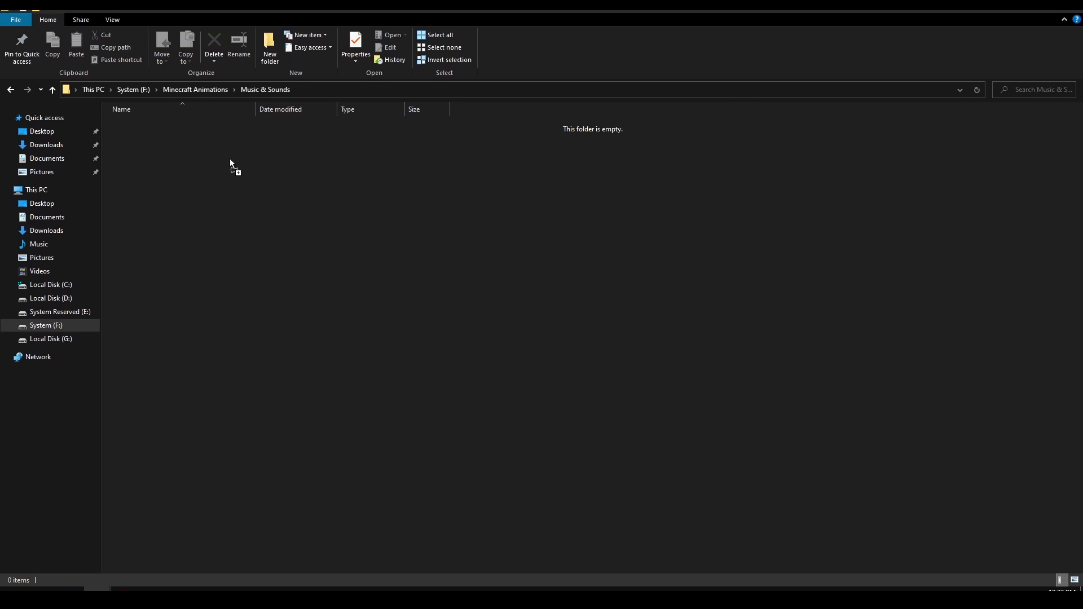
{"action": "left_click_drag", "start_coordinate": [230, 161], "coordinate": [157, 200]}
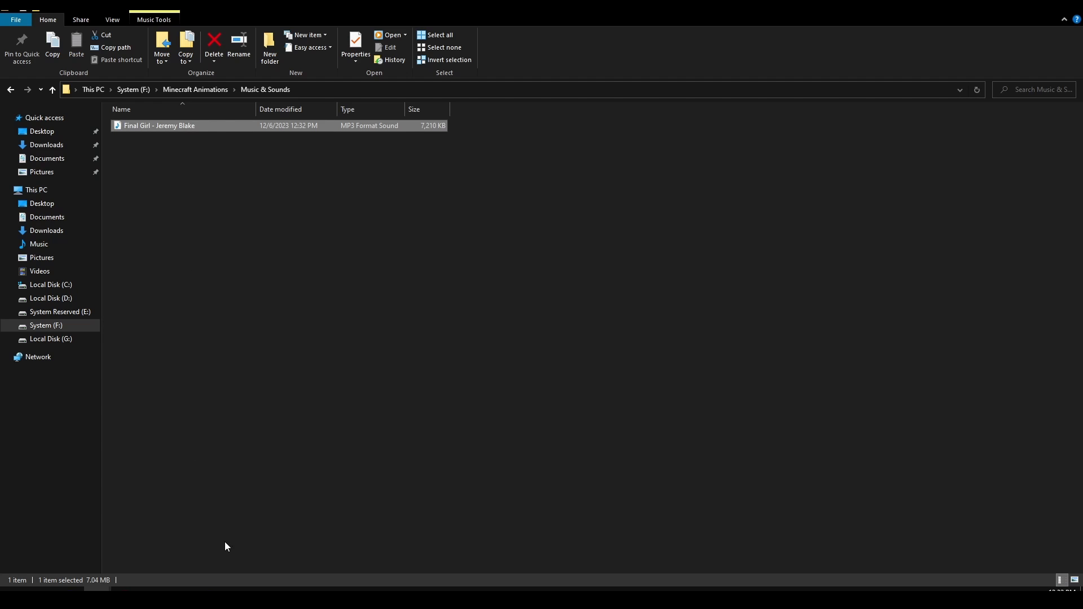
Switch to Blender, play the character animation and scrub back to frame 0 to review its movements.
{"action": "left_click", "coordinate": [236, 597]}
{"action": "key", "text": "space"}
{"action": "left_click_drag", "start_coordinate": [141, 503], "coordinate": [266, 542]}
{"action": "left_click_drag", "start_coordinate": [279, 540], "coordinate": [73, 537]}
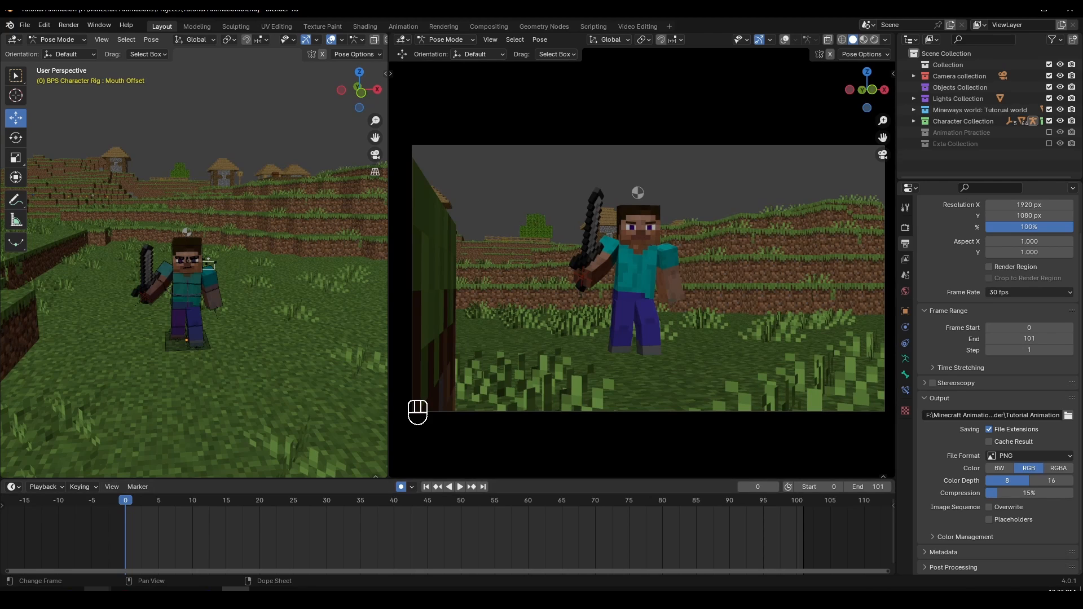
Switch to DaVinci Resolve and add the Final Girl track from the Music & Sounds folder to Audio 1 at the timeline's start.
{"action": "left_click", "coordinate": [97, 589]}
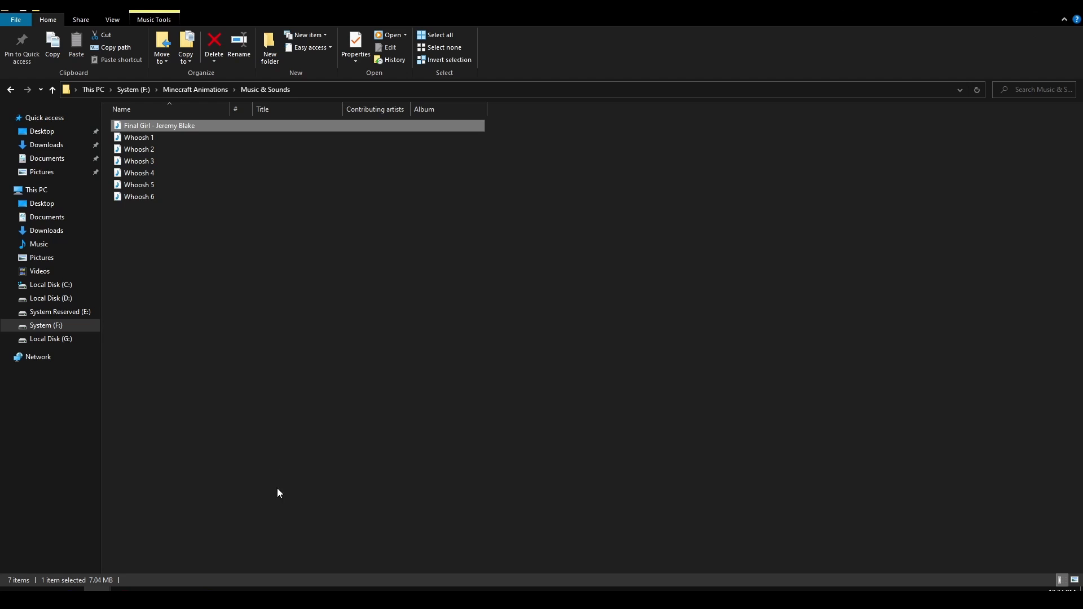
{"action": "left_click", "coordinate": [188, 590]}
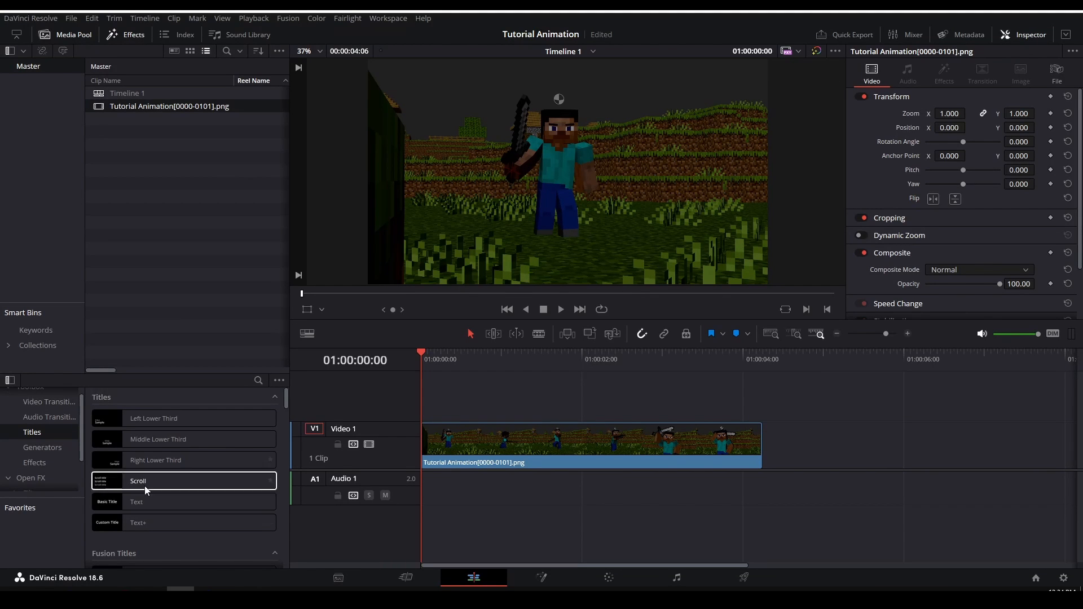
{"action": "mouse_move", "coordinate": [97, 589]}
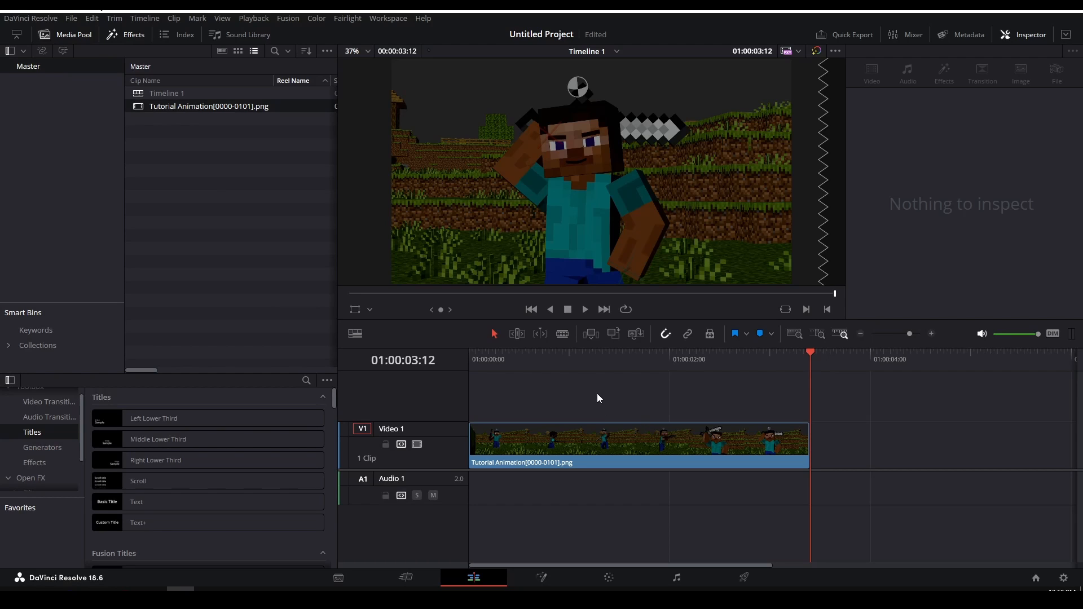
{"action": "left_click", "coordinate": [97, 589]}
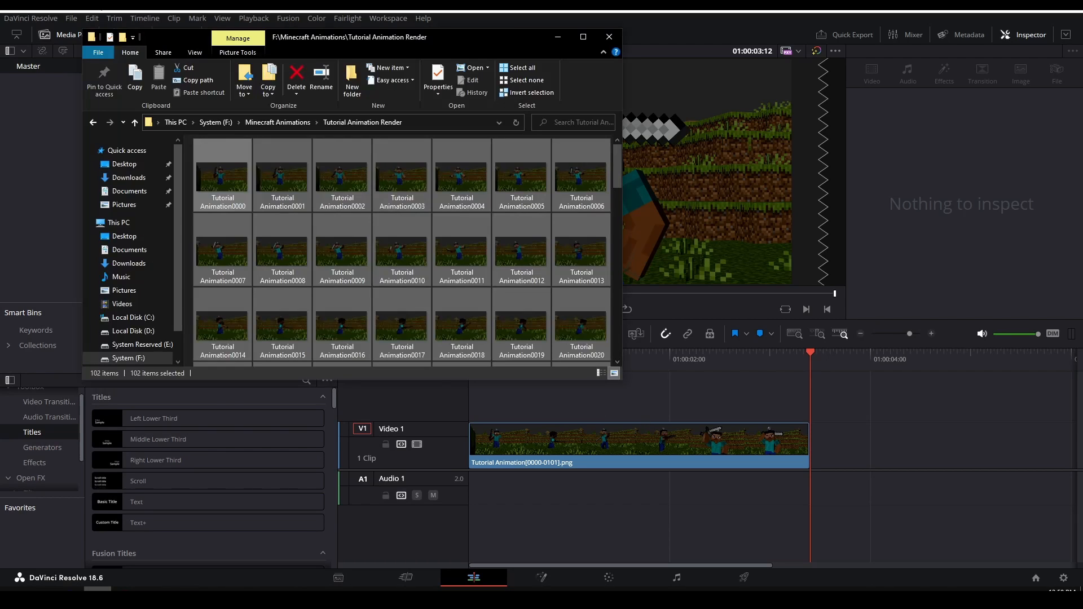
{"action": "left_click", "coordinate": [292, 125]}
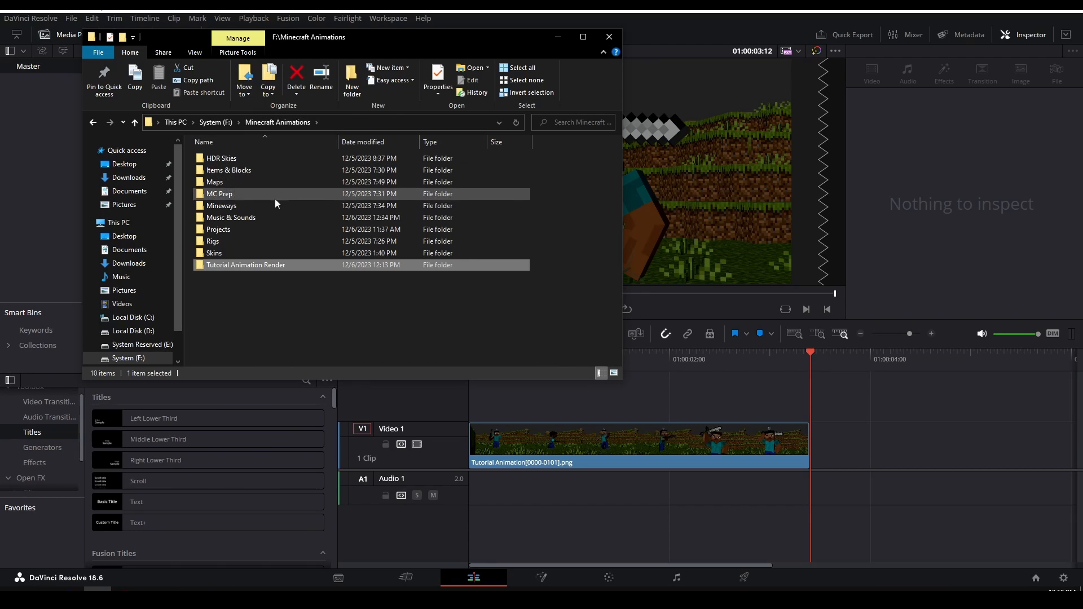
{"action": "double_click", "coordinate": [275, 216]}
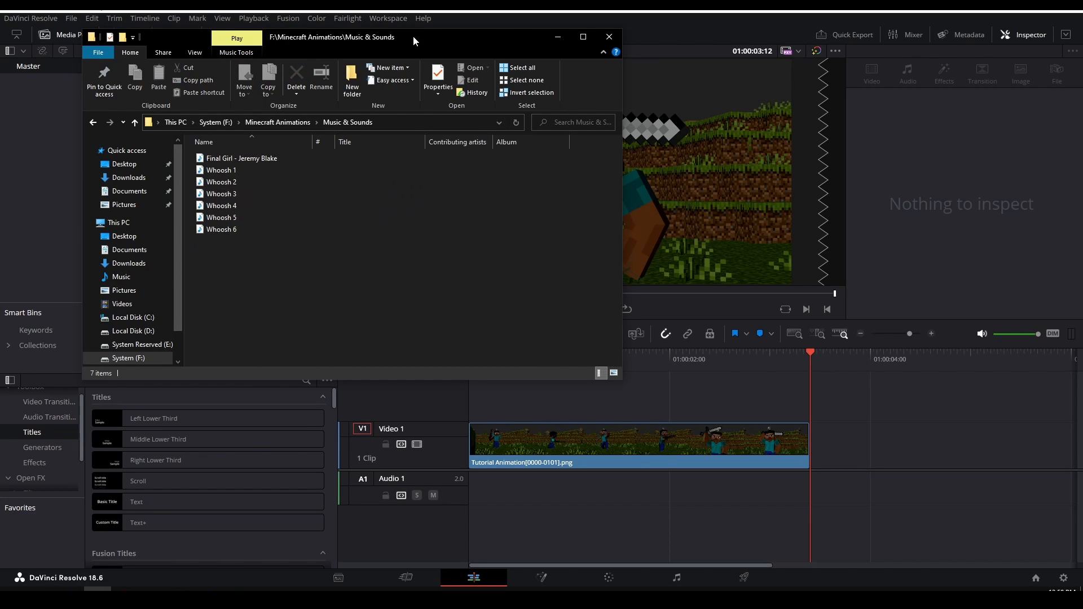
{"action": "left_click", "coordinate": [226, 158]}
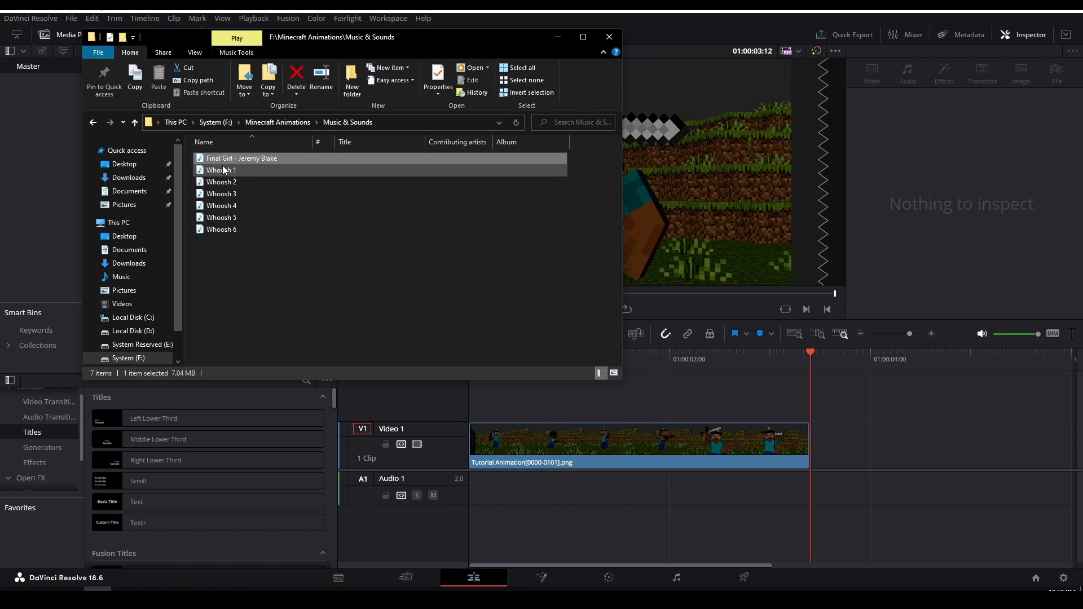
{"action": "left_click_drag", "start_coordinate": [219, 160], "coordinate": [471, 483]}
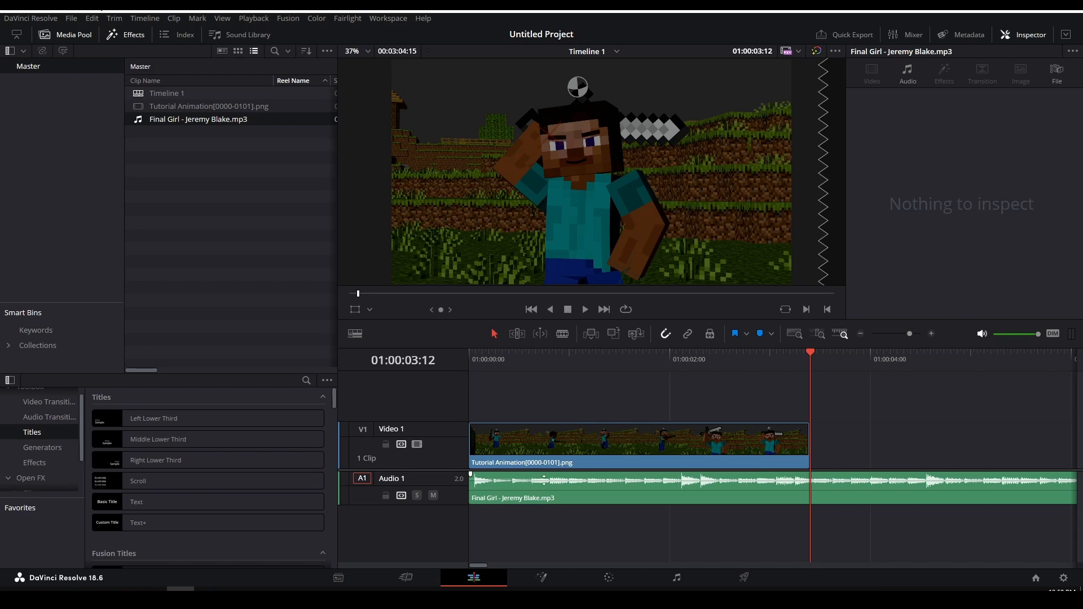
Play the timeline from its start to hear the music against the animation.
{"action": "left_click", "coordinate": [478, 356]}
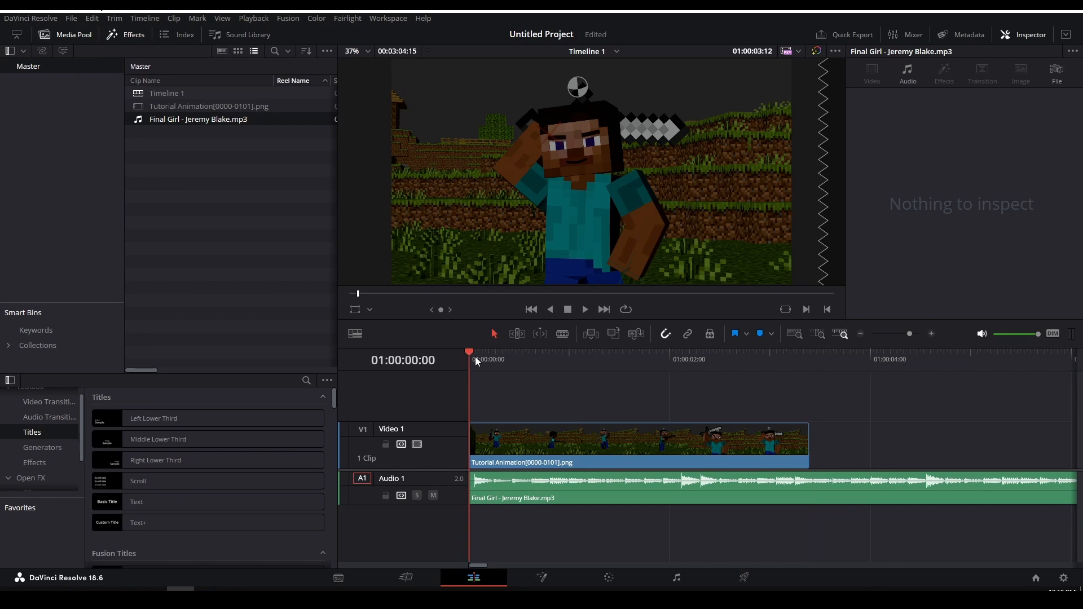
{"action": "key", "text": "space"}
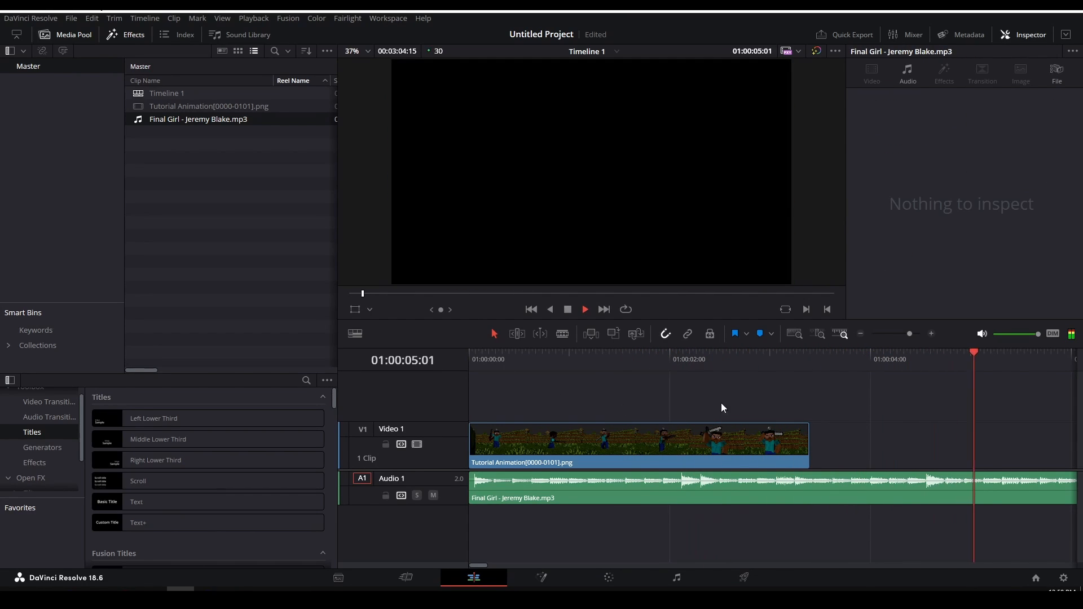
{"action": "key", "text": "space"}
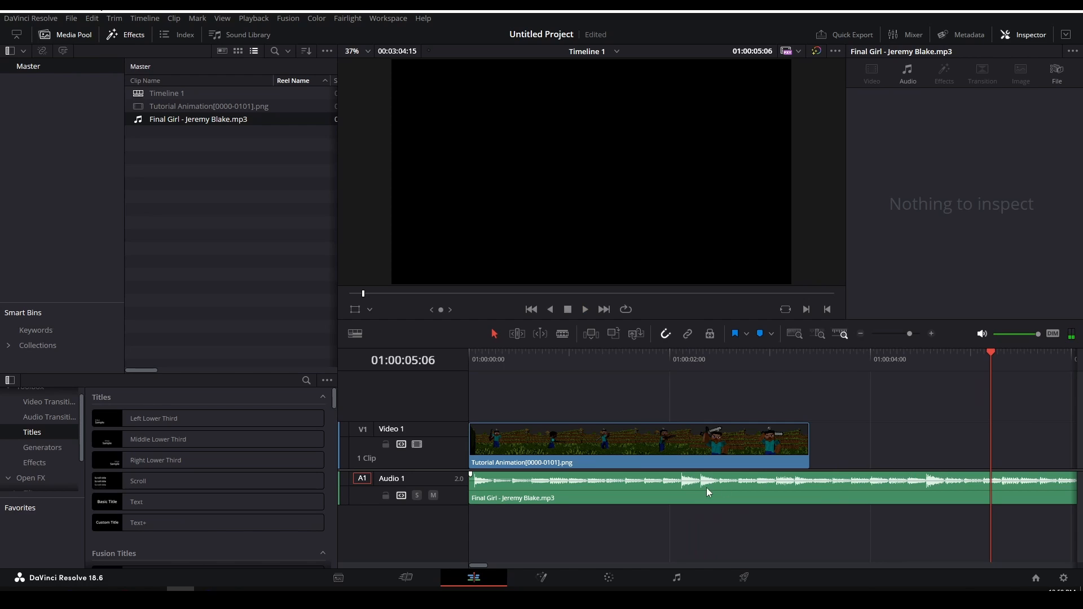
Split the Final Girl audio clip at the end of the animation clip, 01:00:03:12.
{"action": "mouse_move", "coordinate": [829, 356]}
{"action": "left_mouse_down"}
{"action": "mouse_move", "coordinate": [513, 360]}
{"action": "mouse_move", "coordinate": [505, 351]}
{"action": "mouse_move", "coordinate": [810, 355]}
{"action": "left_mouse_up"}
{"action": "scroll", "coordinate": [679, 468], "scroll_direction": "down", "scroll_amount": 2, "text": "alt"}
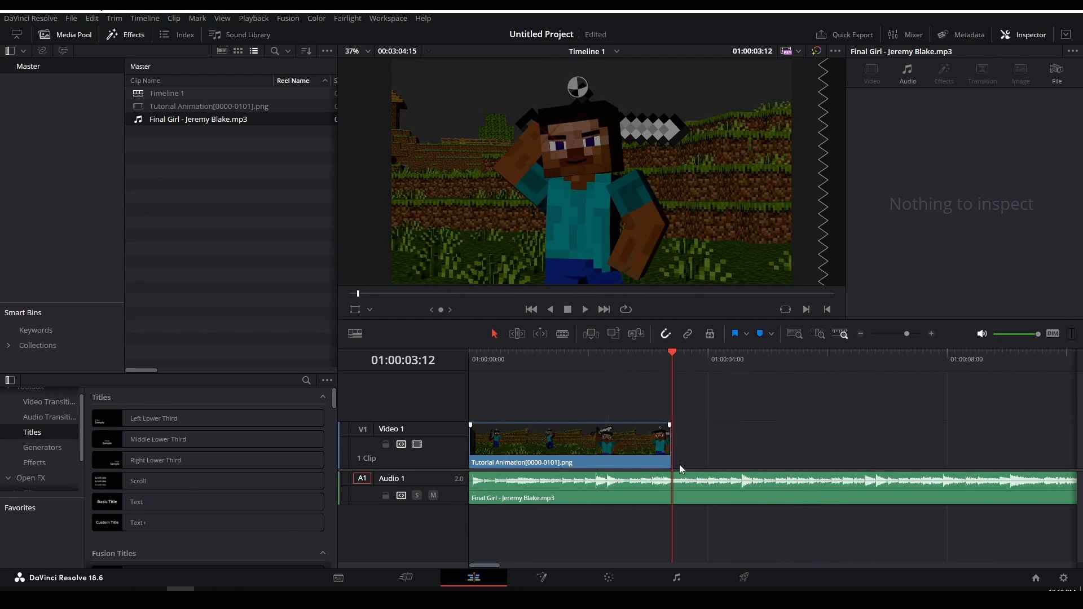
{"action": "scroll", "coordinate": [679, 467], "scroll_direction": "down", "scroll_amount": 5, "text": "alt"}
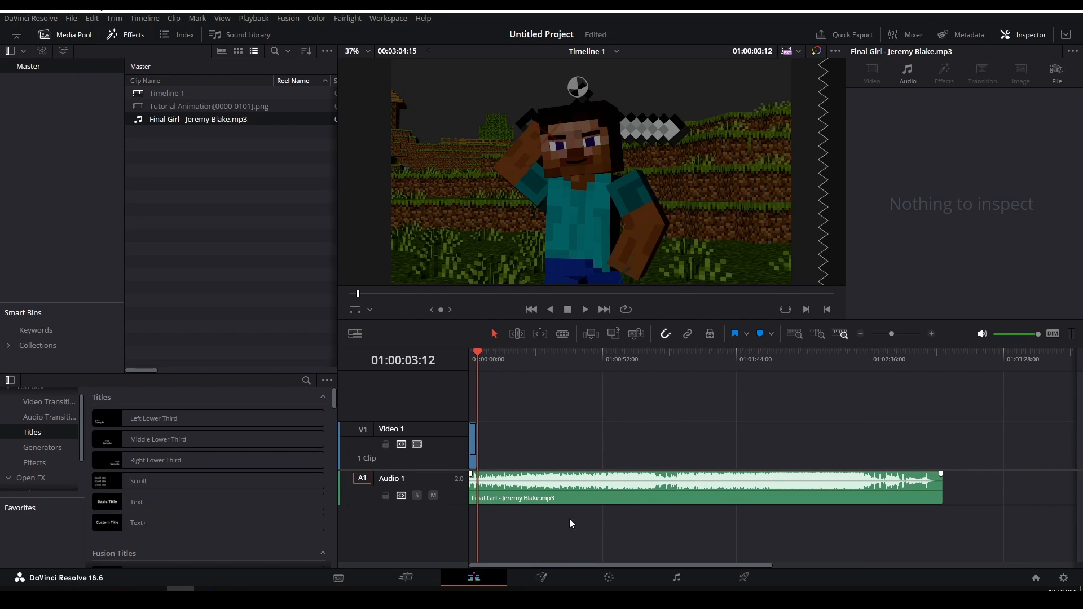
{"action": "scroll", "coordinate": [482, 503], "scroll_direction": "up", "scroll_amount": 10, "text": "alt"}
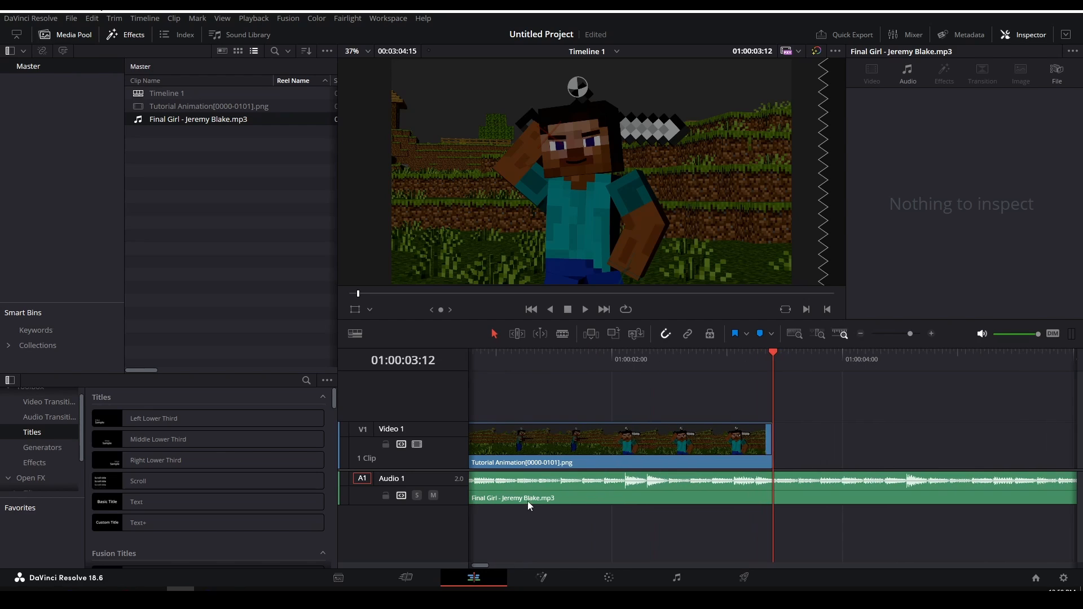
{"action": "left_click_drag", "start_coordinate": [751, 357], "coordinate": [770, 358]}
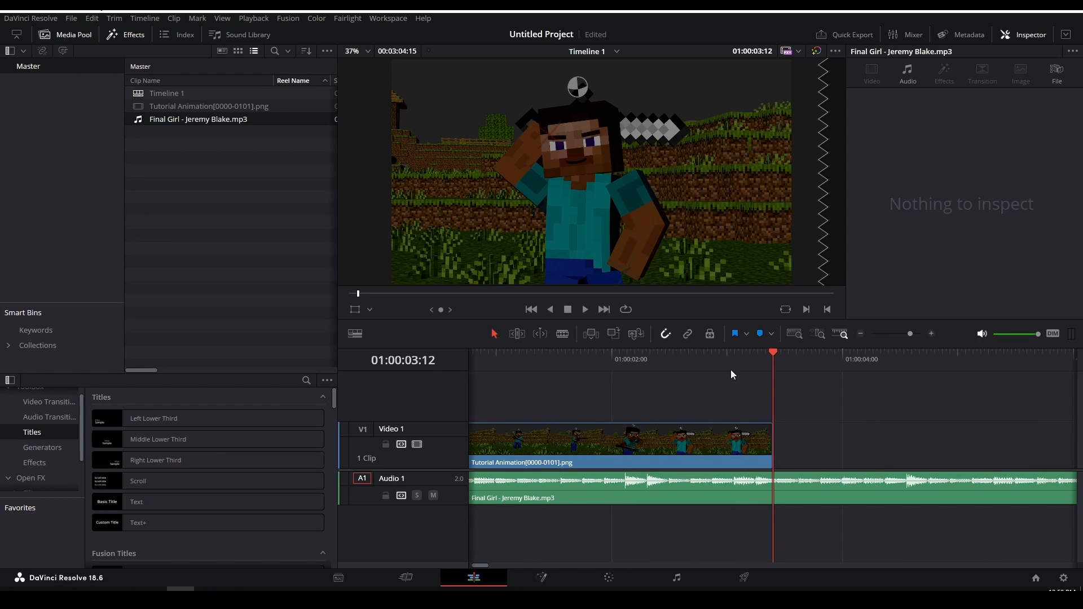
{"action": "left_click", "coordinate": [564, 338]}
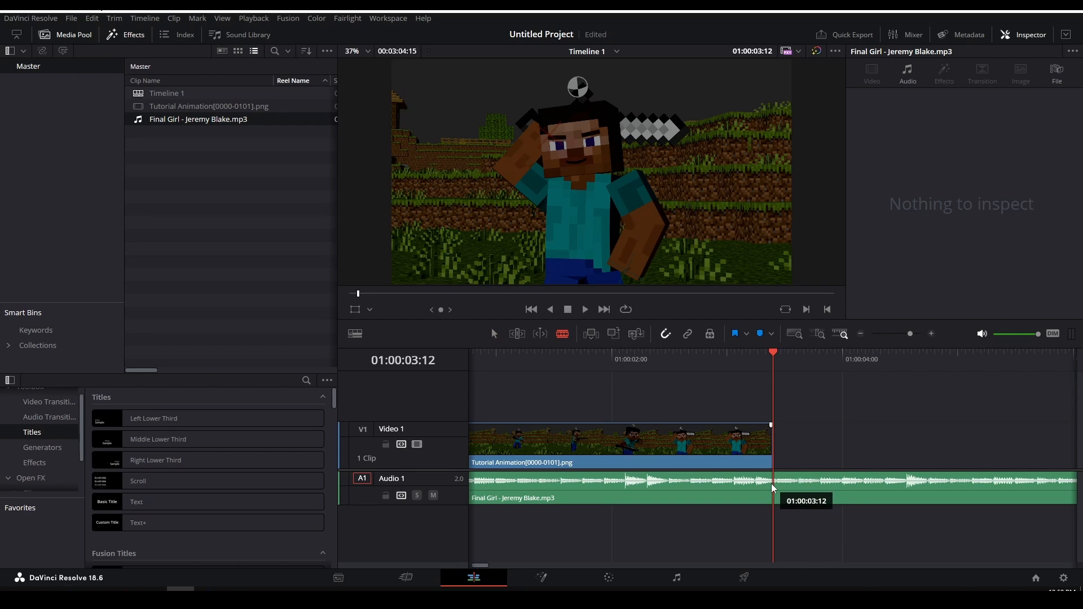
{"action": "left_click", "coordinate": [774, 488]}
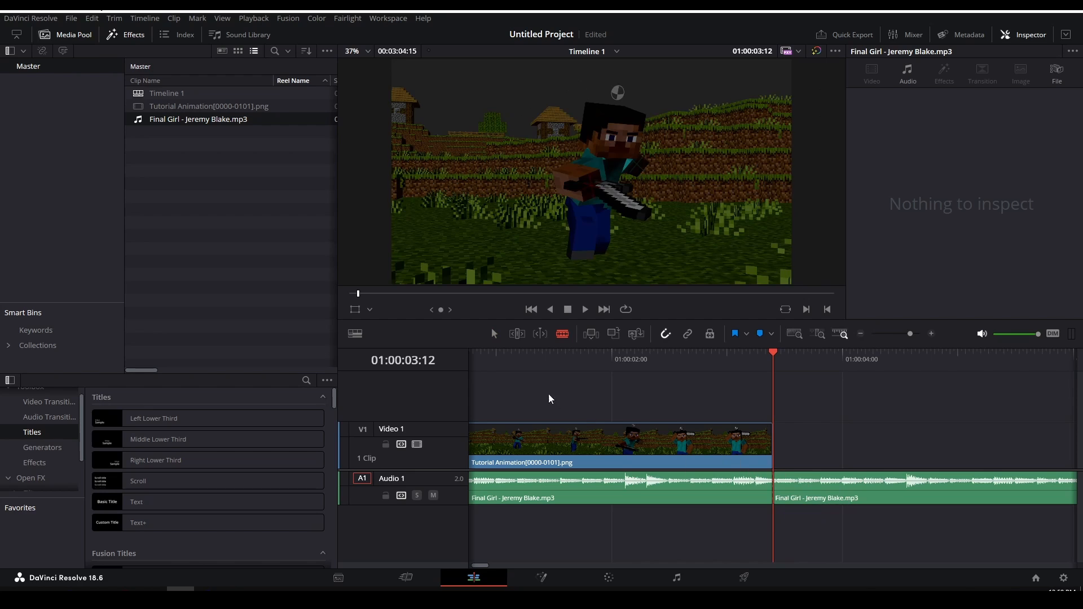
Move the leftover second part of the music slightly away from the split and cut it from Audio 1.
{"action": "left_click", "coordinate": [494, 335]}
{"action": "left_click", "coordinate": [812, 483]}
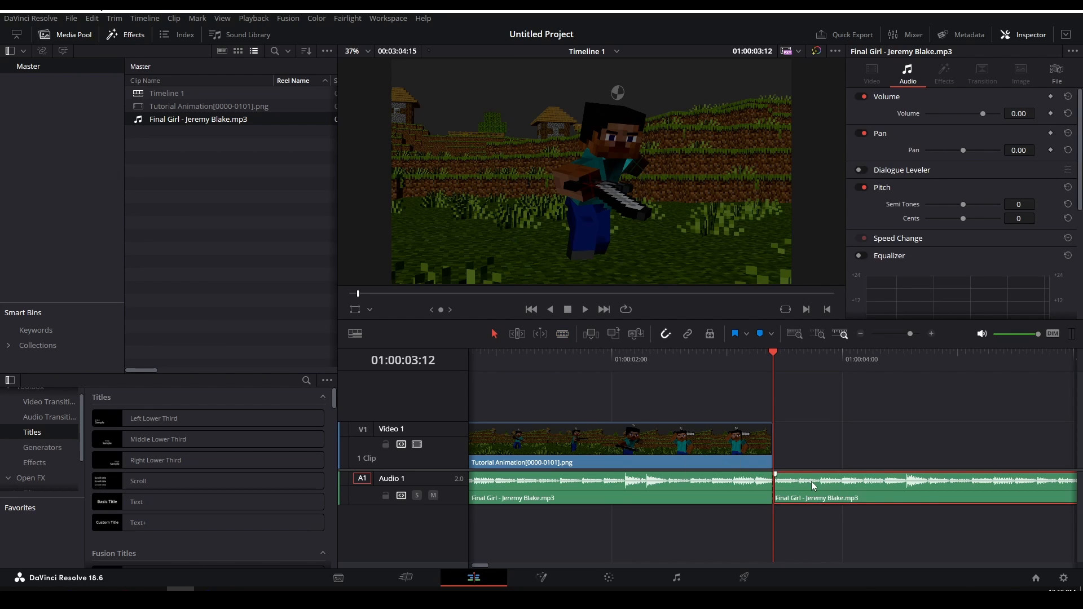
{"action": "left_click_drag", "start_coordinate": [814, 486], "coordinate": [840, 485]}
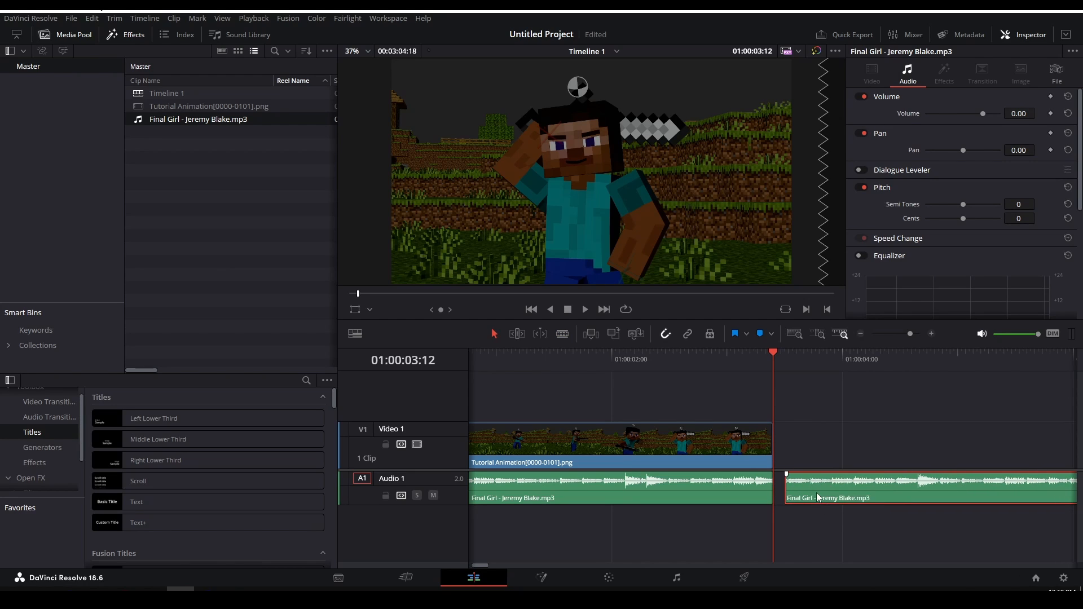
{"action": "right_click", "coordinate": [817, 489]}
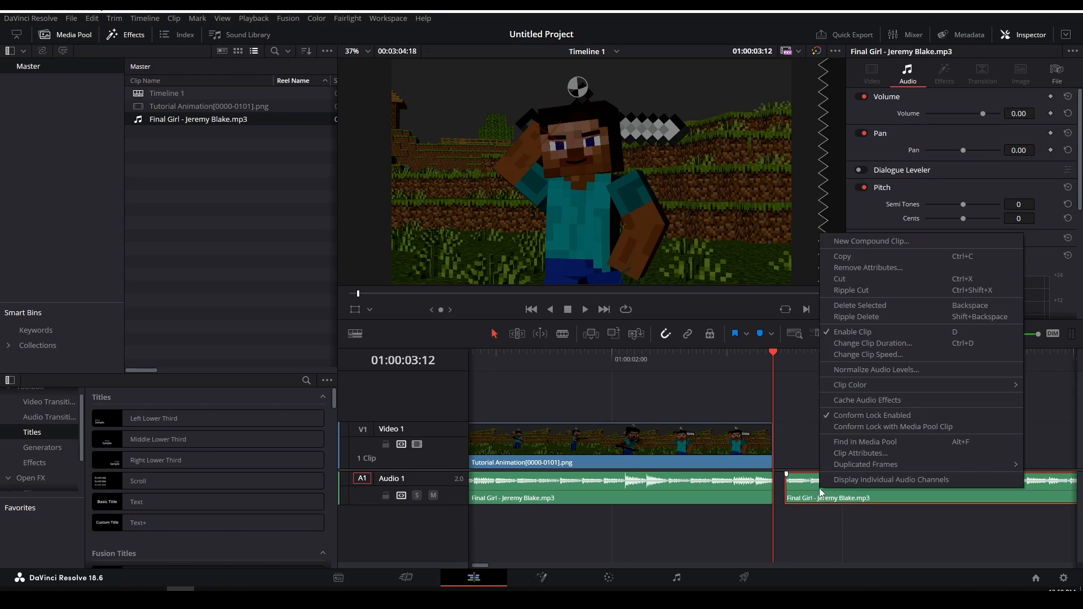
{"action": "left_click", "coordinate": [873, 281]}
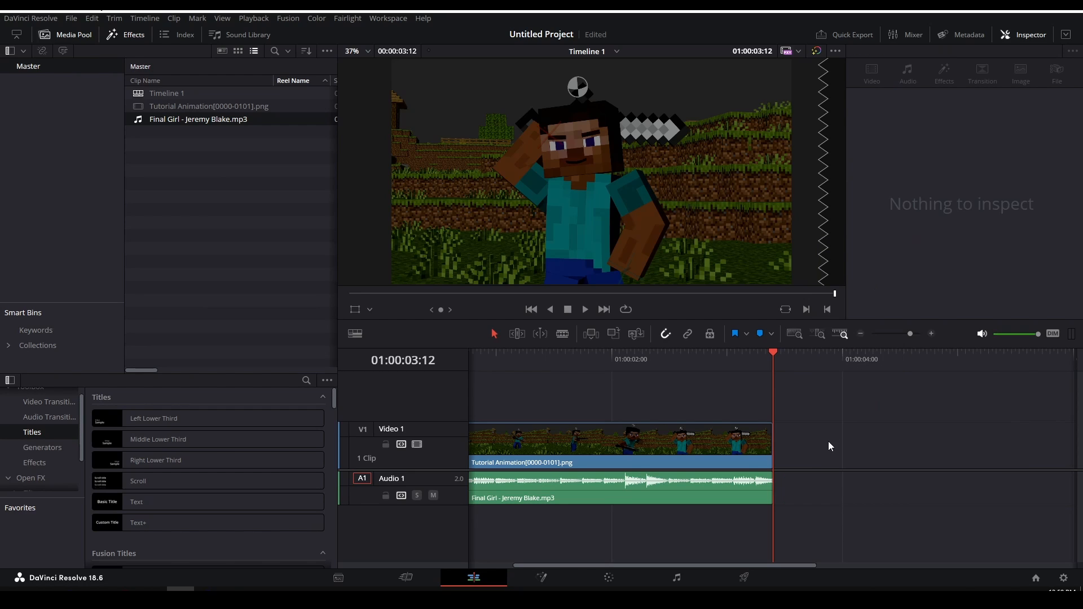
Play the shortened timeline from its start and scrub through it to check the music against the animation.
{"action": "scroll", "coordinate": [783, 455], "scroll_direction": "down", "scroll_amount": 3, "text": "alt"}
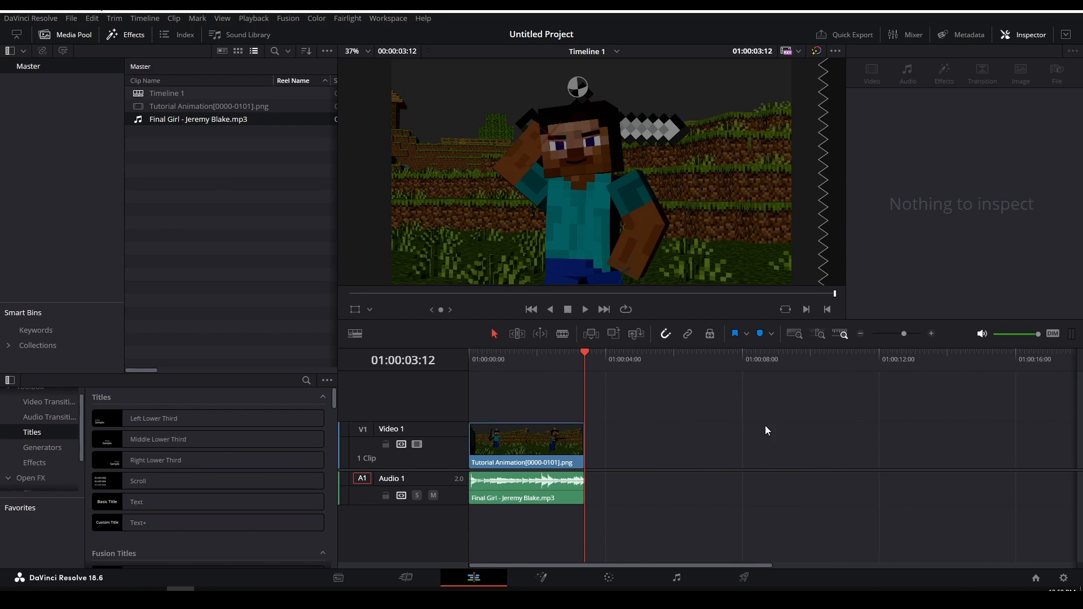
{"action": "scroll", "coordinate": [565, 379], "scroll_direction": "up", "scroll_amount": 4, "text": "alt"}
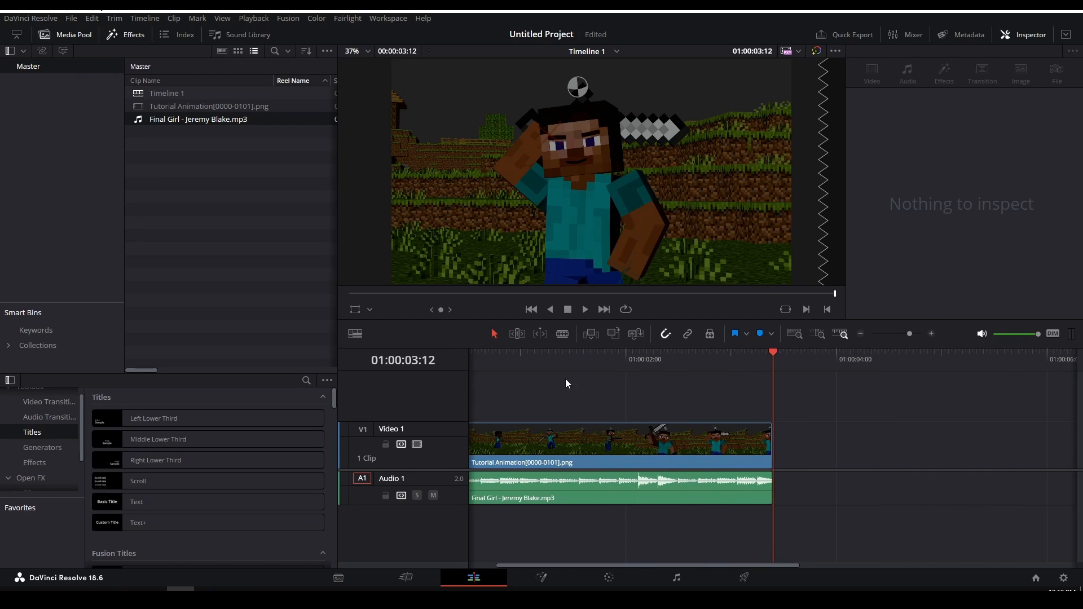
{"action": "key", "text": "Home"}
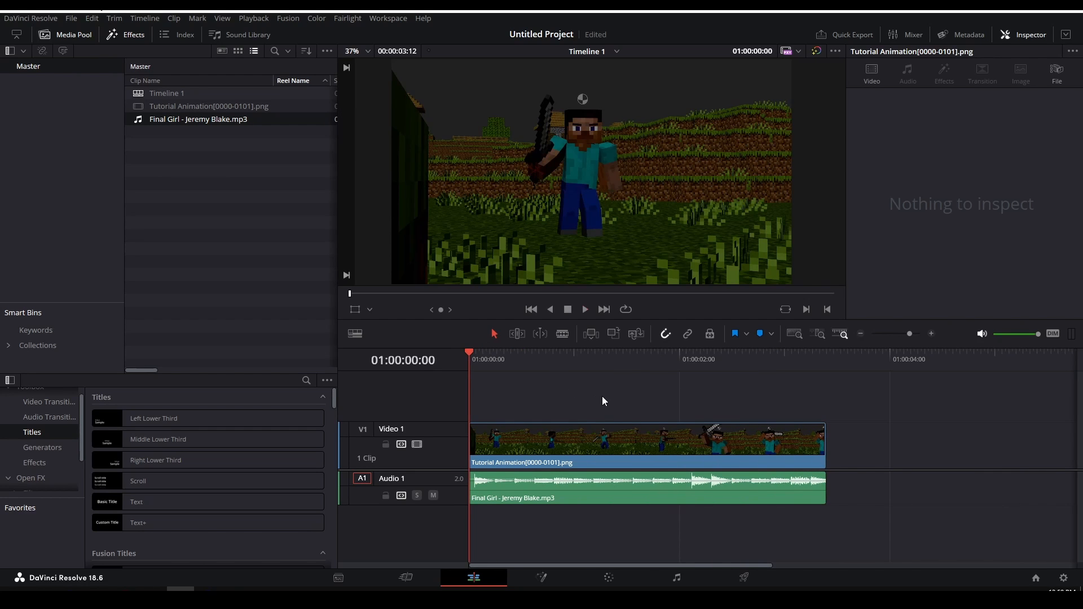
{"action": "key", "text": "space"}
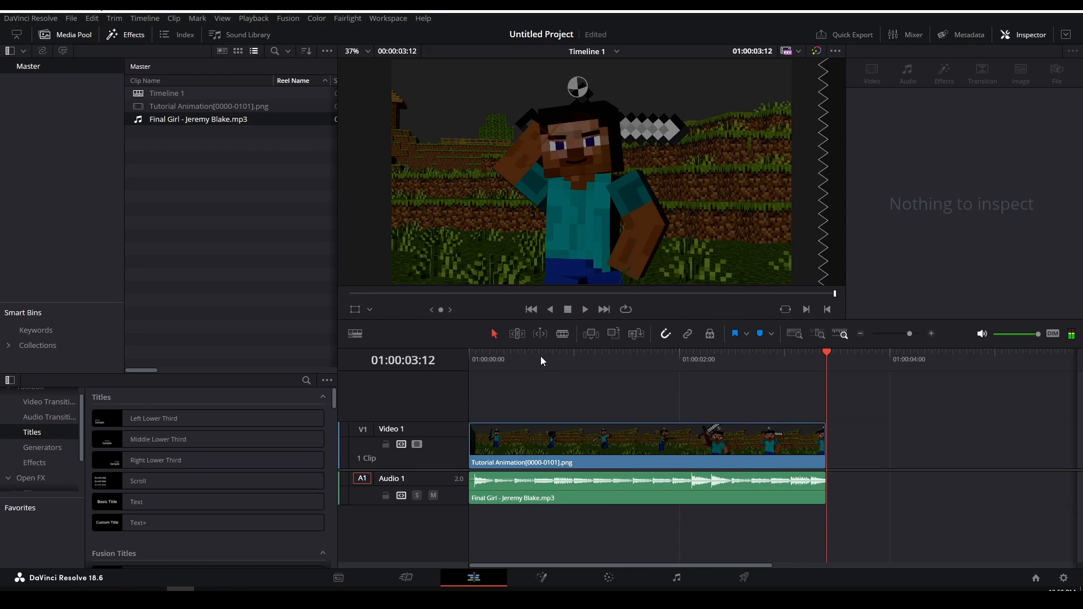
{"action": "left_click_drag", "start_coordinate": [540, 356], "coordinate": [615, 380]}
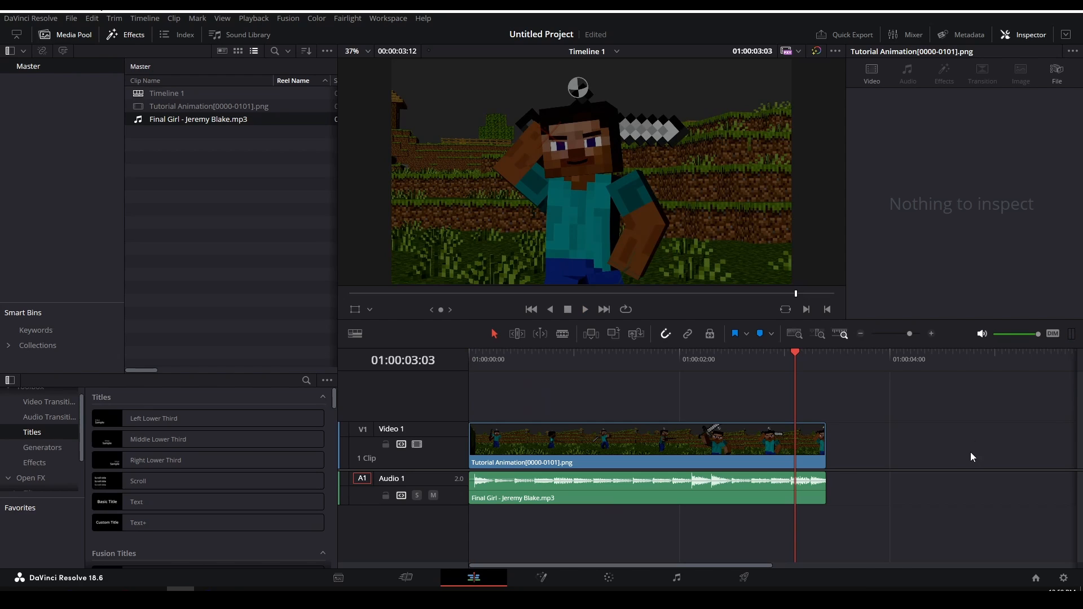
Undo the removal and the moving of the leftover music clip on Audio 1.
{"action": "key", "text": "ctrl+z"}
{"action": "key", "text": "ctrl+z"}
{"action": "key", "text": "ctrl+z"}
{"action": "key", "text": "ctrl+z"}
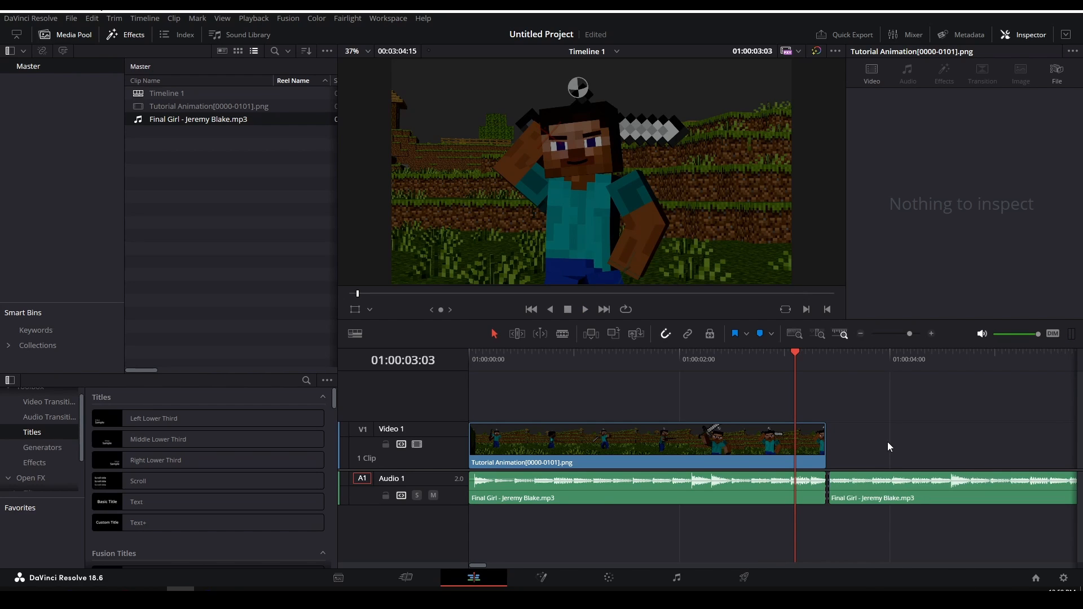
Trim the end of the Final Girl music clip back to the end of the animation clip, around 01:00:03:12.
{"action": "scroll", "coordinate": [875, 496], "scroll_direction": "down", "scroll_amount": 10, "text": "ctrl"}
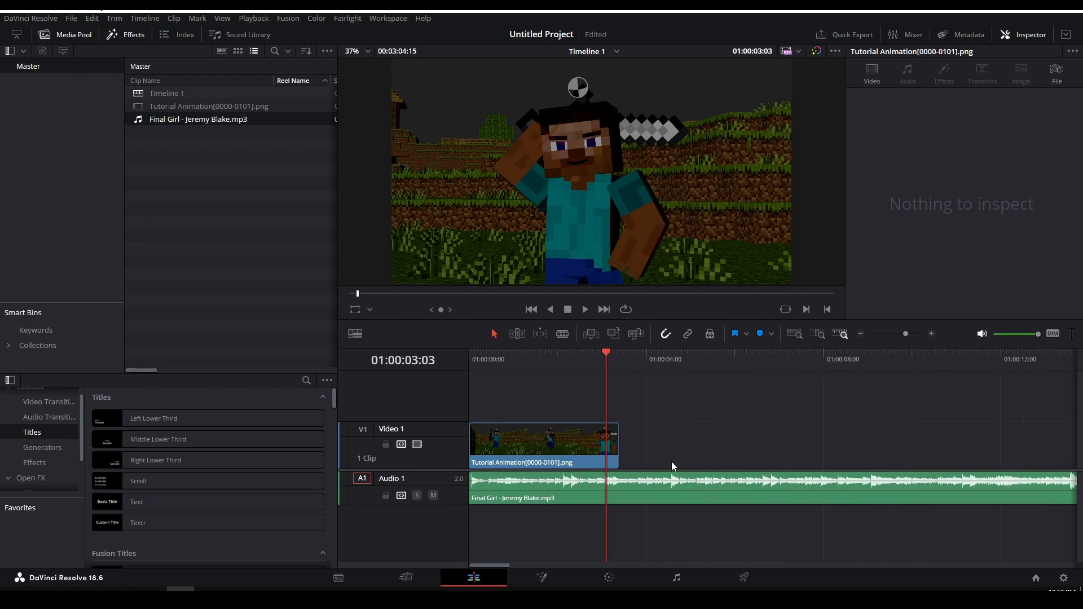
{"action": "scroll", "coordinate": [670, 470], "scroll_direction": "down", "scroll_amount": 6, "text": "ctrl"}
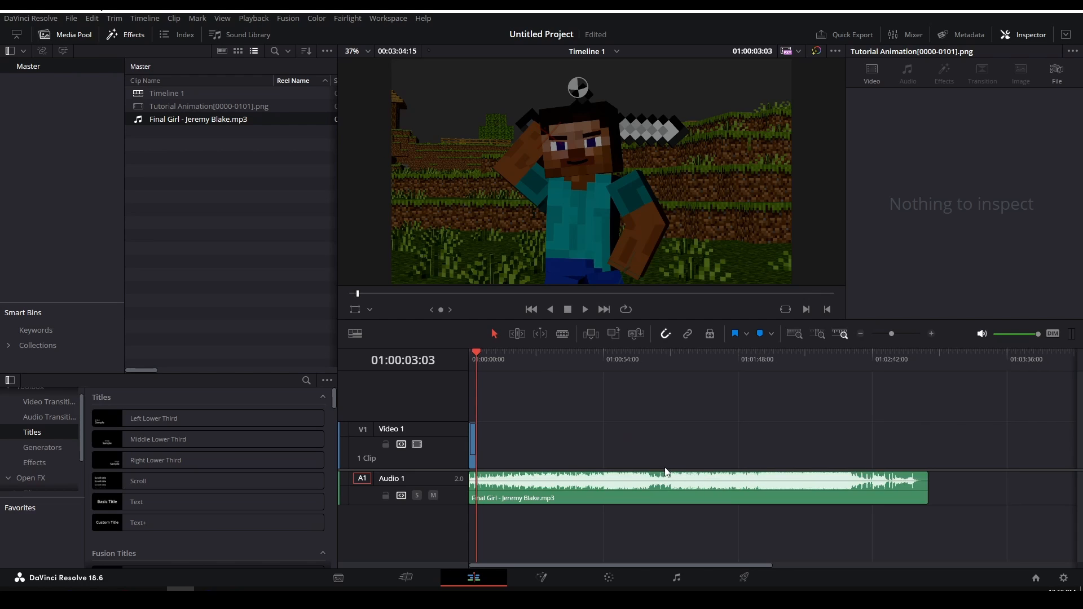
{"action": "scroll", "coordinate": [666, 471], "scroll_direction": "up", "scroll_amount": 2, "text": "ctrl"}
{"action": "scroll", "coordinate": [558, 450], "scroll_direction": "up", "scroll_amount": 10, "text": "ctrl"}
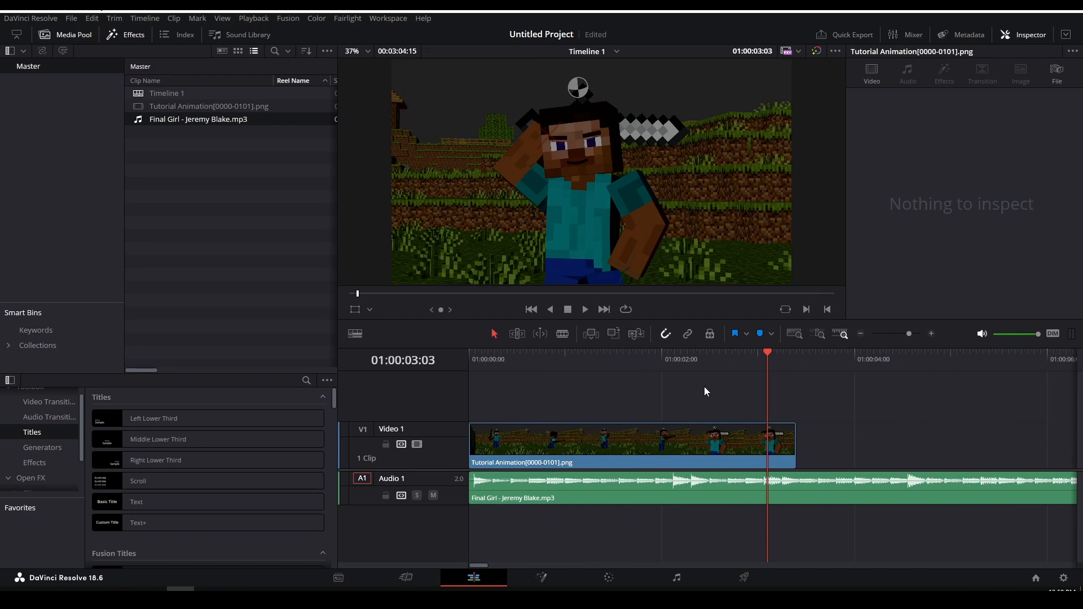
{"action": "left_click_drag", "start_coordinate": [774, 357], "coordinate": [794, 366]}
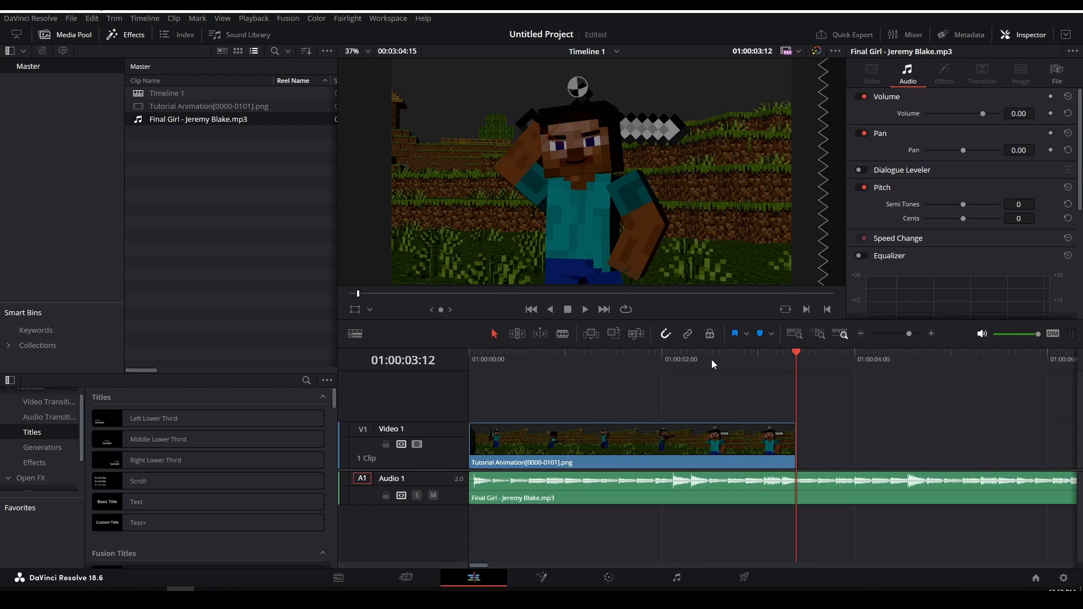
{"action": "left_click_drag", "start_coordinate": [791, 356], "coordinate": [796, 376]}
{"action": "scroll", "coordinate": [720, 441], "scroll_direction": "down", "scroll_amount": 10, "text": "ctrl"}
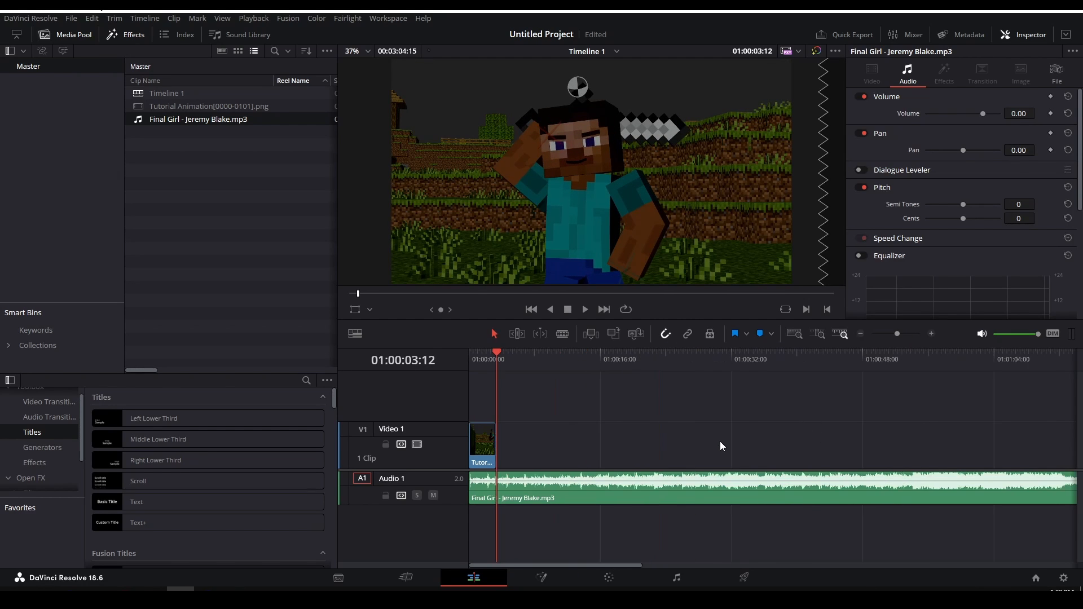
{"action": "scroll", "coordinate": [726, 447], "scroll_direction": "down", "scroll_amount": 2, "text": "ctrl"}
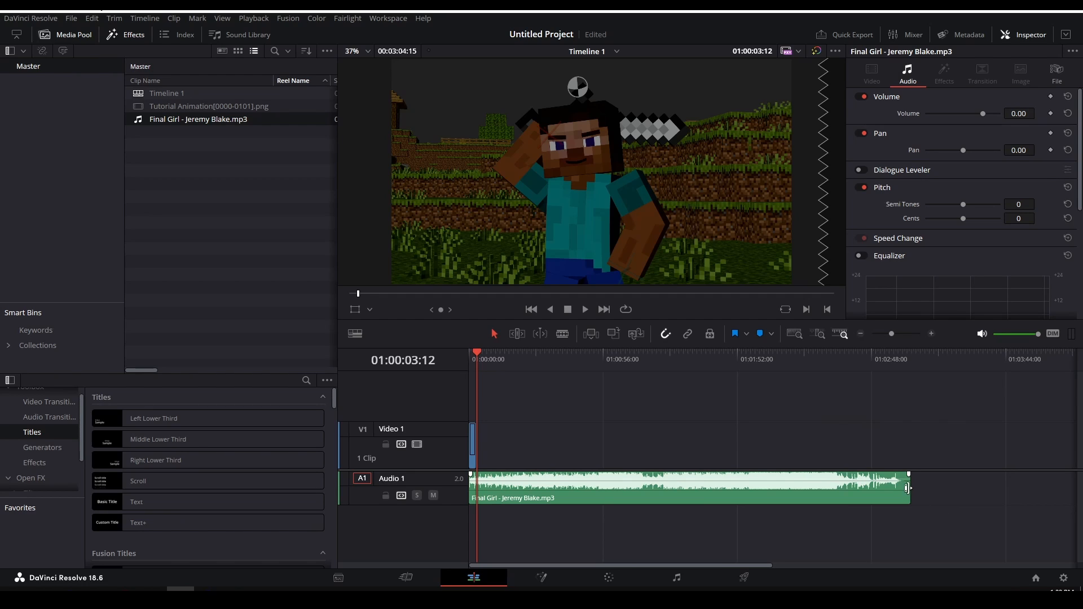
{"action": "left_click_drag", "start_coordinate": [908, 488], "coordinate": [482, 498]}
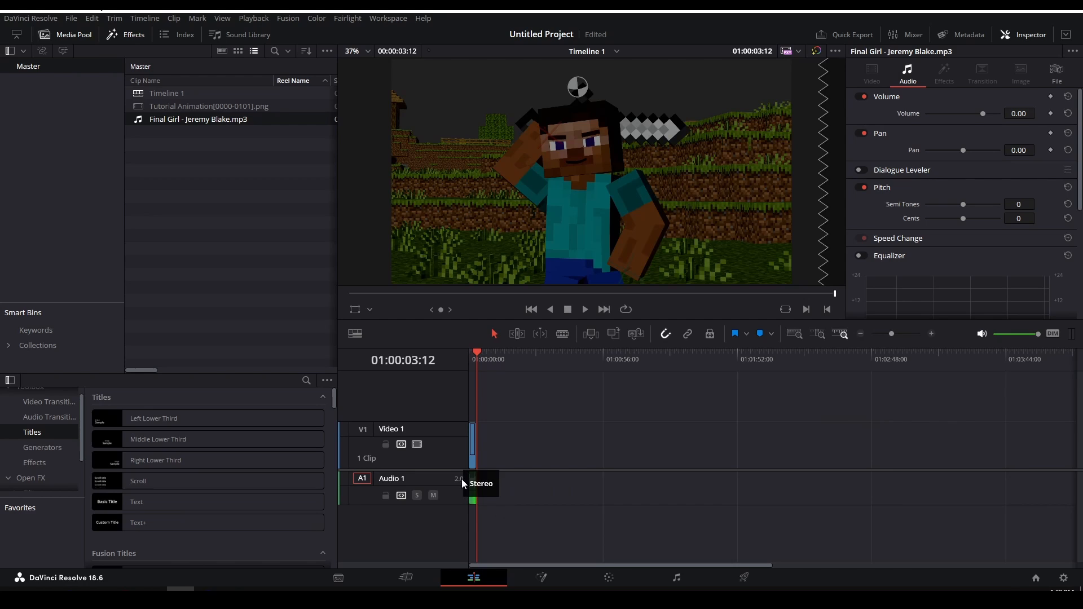
{"action": "scroll", "coordinate": [506, 506], "scroll_direction": "up", "scroll_amount": 10, "text": "ctrl"}
{"action": "scroll", "coordinate": [517, 507], "scroll_direction": "up", "scroll_amount": 2, "text": "ctrl"}
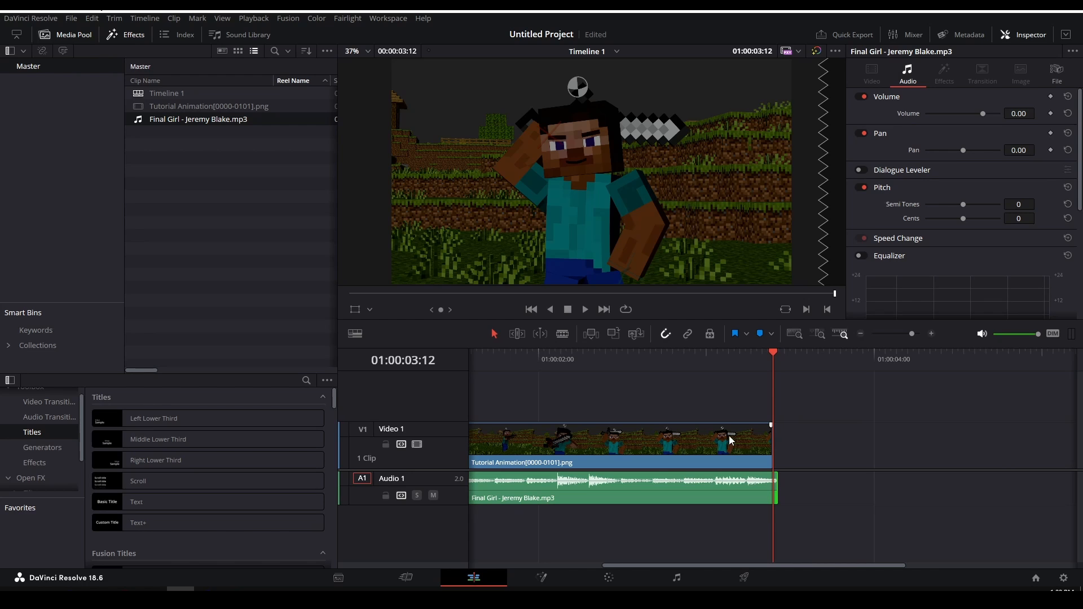
Play the timeline from its start and scrub through it to check the trimmed music against the animation.
{"action": "left_click", "coordinate": [622, 367]}
{"action": "key", "text": "Home"}
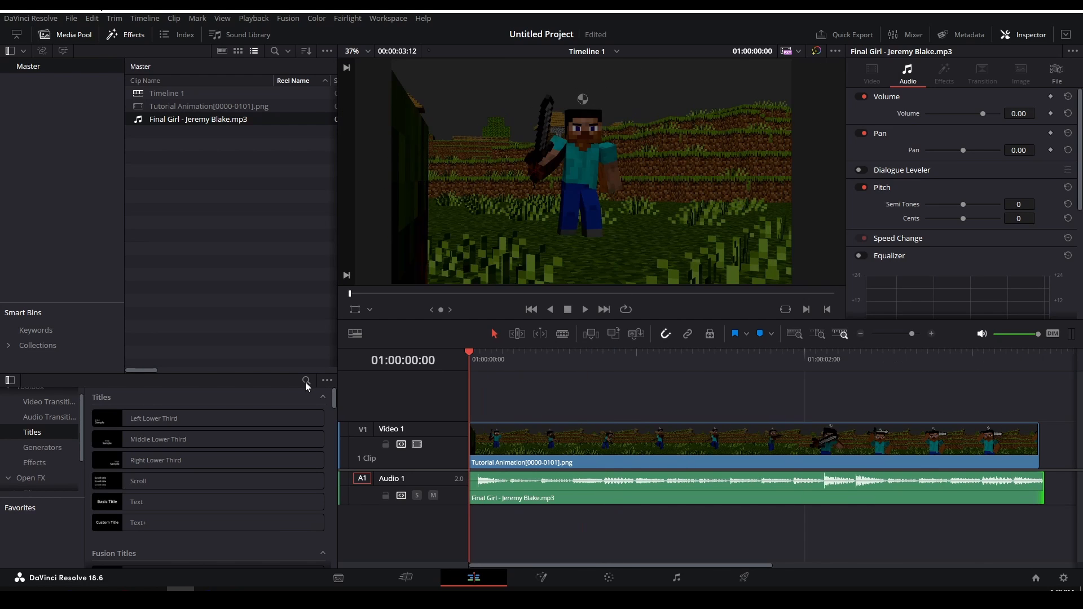
{"action": "key", "text": "space"}
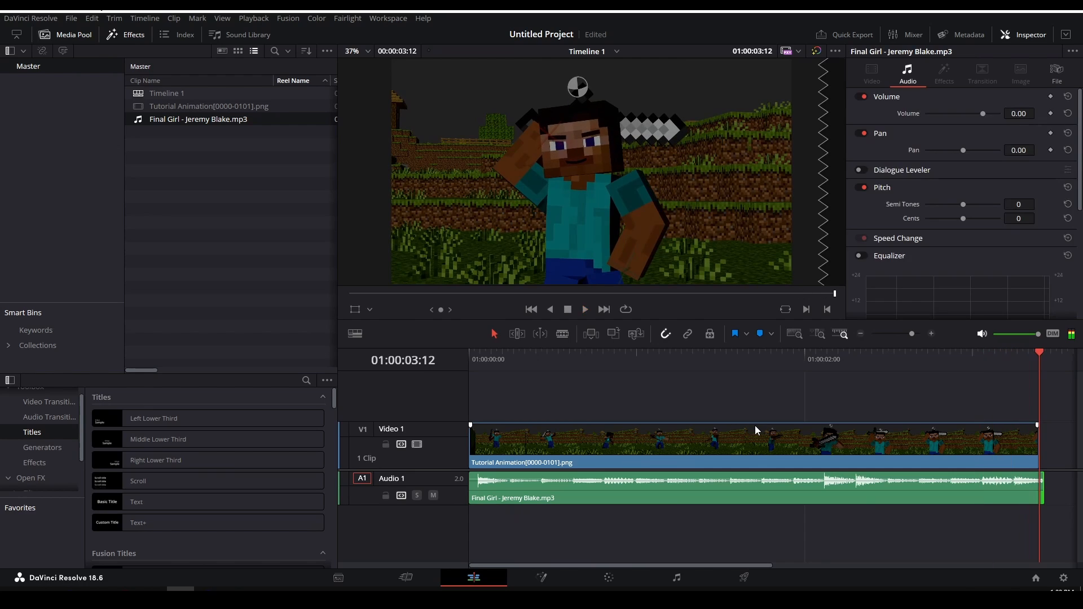
{"action": "left_click_drag", "start_coordinate": [551, 358], "coordinate": [782, 391]}
{"action": "left_click", "coordinate": [947, 360]}
{"action": "left_click", "coordinate": [1019, 466]}
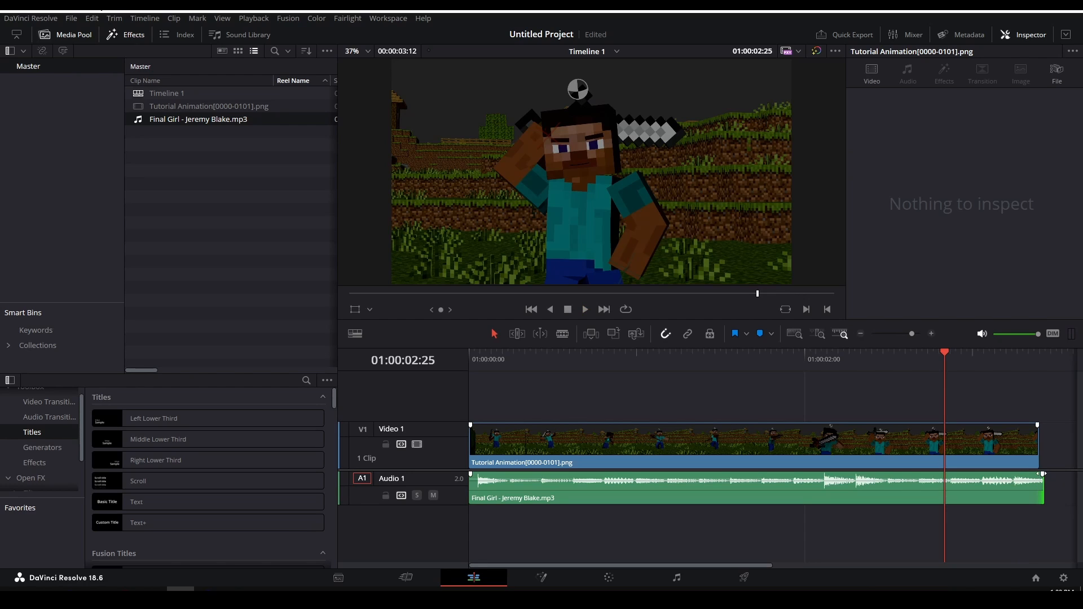
Add a short fade-out to the end of the Final Girl music clip and play the ending to check it.
{"action": "left_click_drag", "start_coordinate": [1043, 474], "coordinate": [987, 475]}
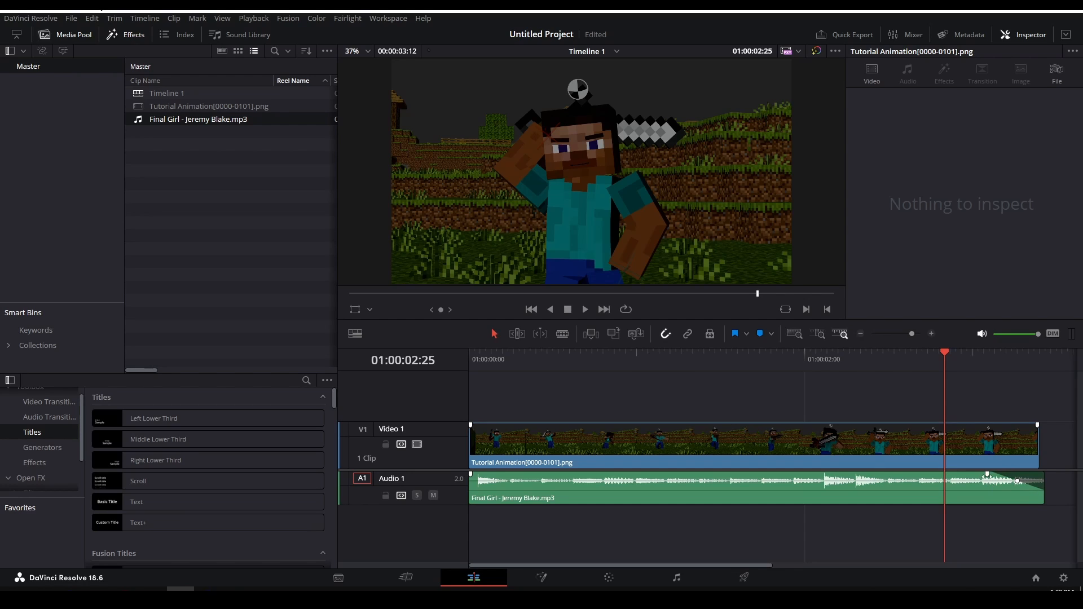
{"action": "key", "text": "ctrl+z"}
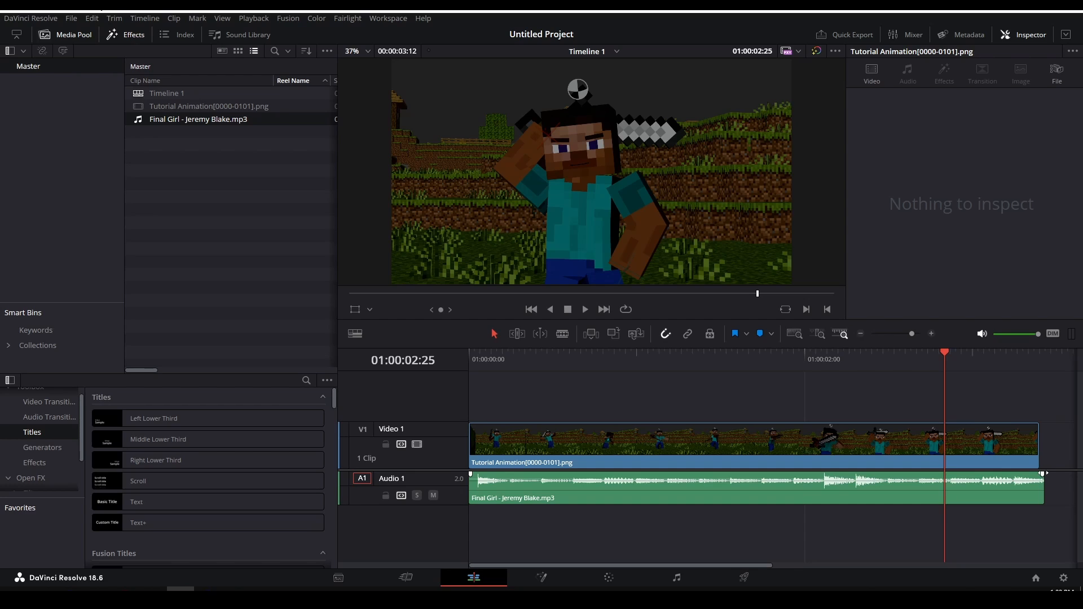
{"action": "left_click_drag", "start_coordinate": [1042, 474], "coordinate": [1000, 475]}
{"action": "key", "text": "space"}
{"action": "left_click", "coordinate": [972, 362]}
{"action": "left_click_drag", "start_coordinate": [972, 362], "coordinate": [838, 406]}
{"action": "key", "text": "space"}
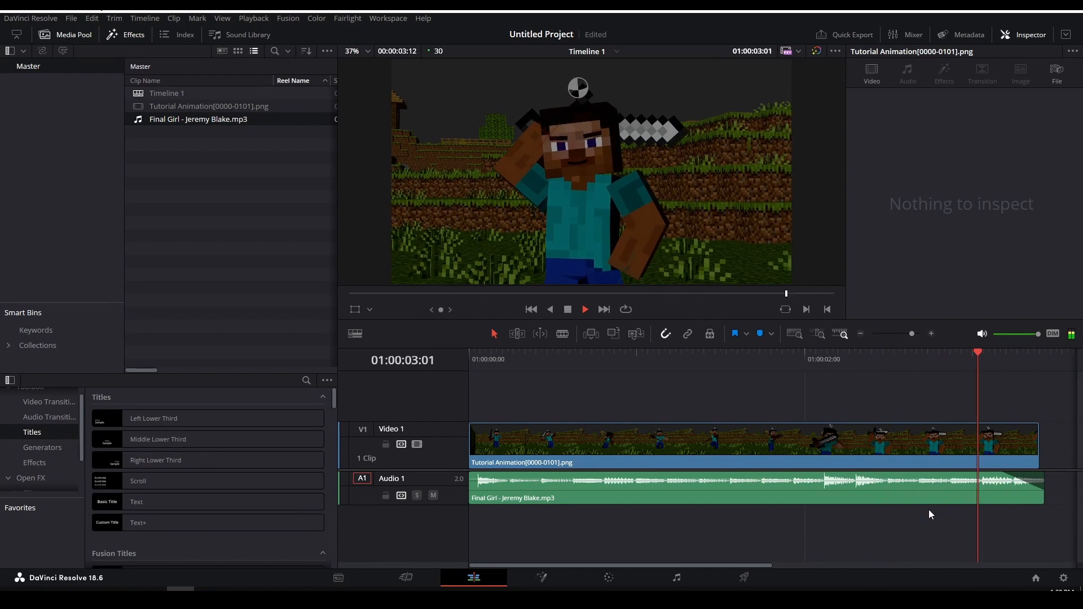
{"action": "left_click", "coordinate": [921, 356]}
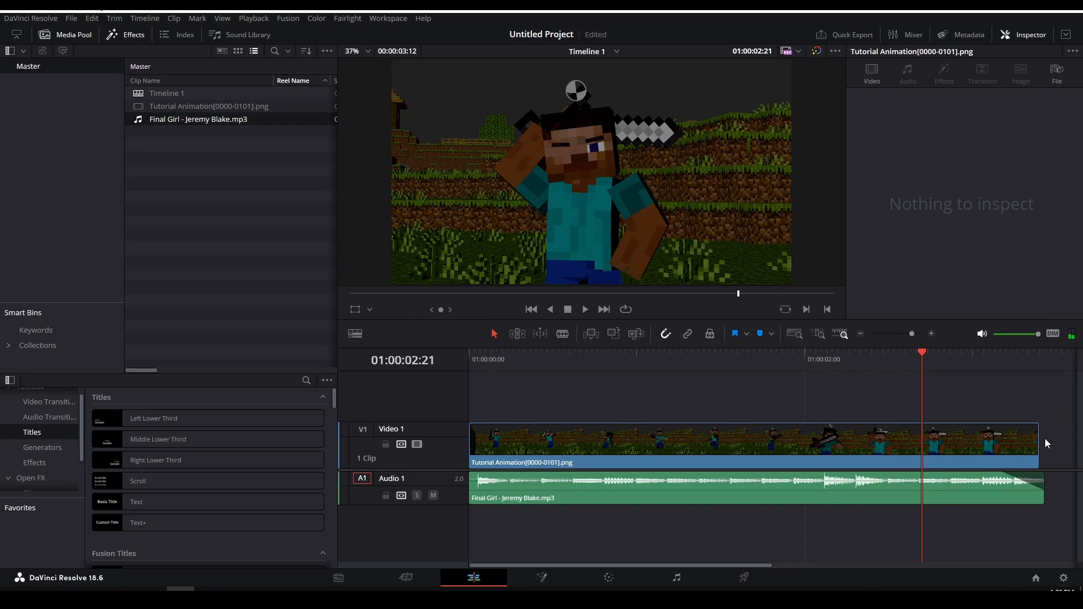
Add a short fade-out to the end of the animation clip on Video 1 and play the ending.
{"action": "left_click_drag", "start_coordinate": [1037, 426], "coordinate": [1012, 427]}
{"action": "key", "text": "space"}
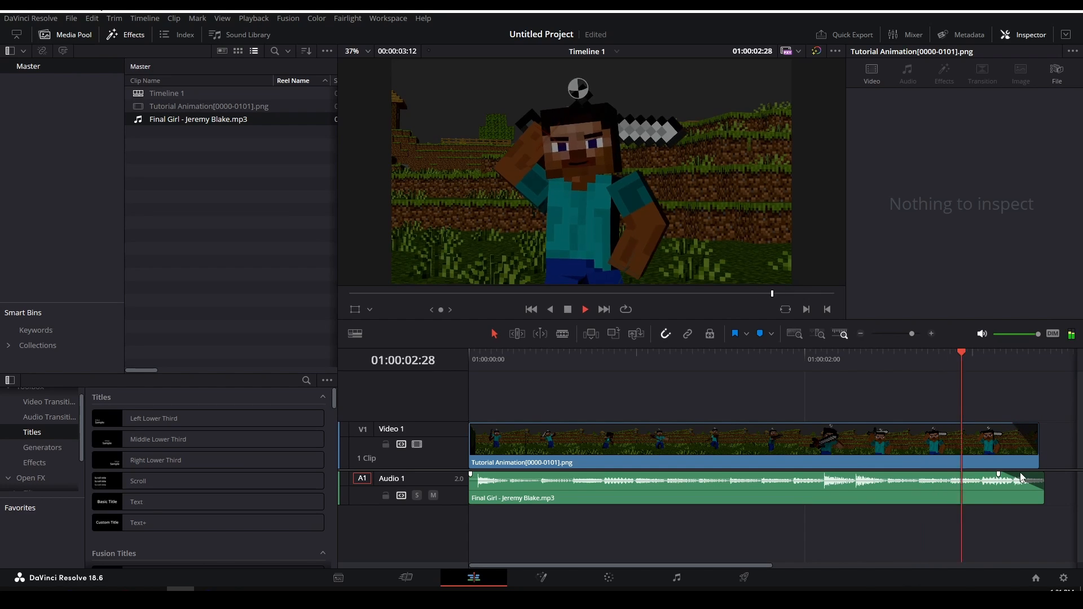
{"action": "left_click", "coordinate": [1023, 477]}
{"action": "left_click_drag", "start_coordinate": [1007, 353], "coordinate": [977, 378]}
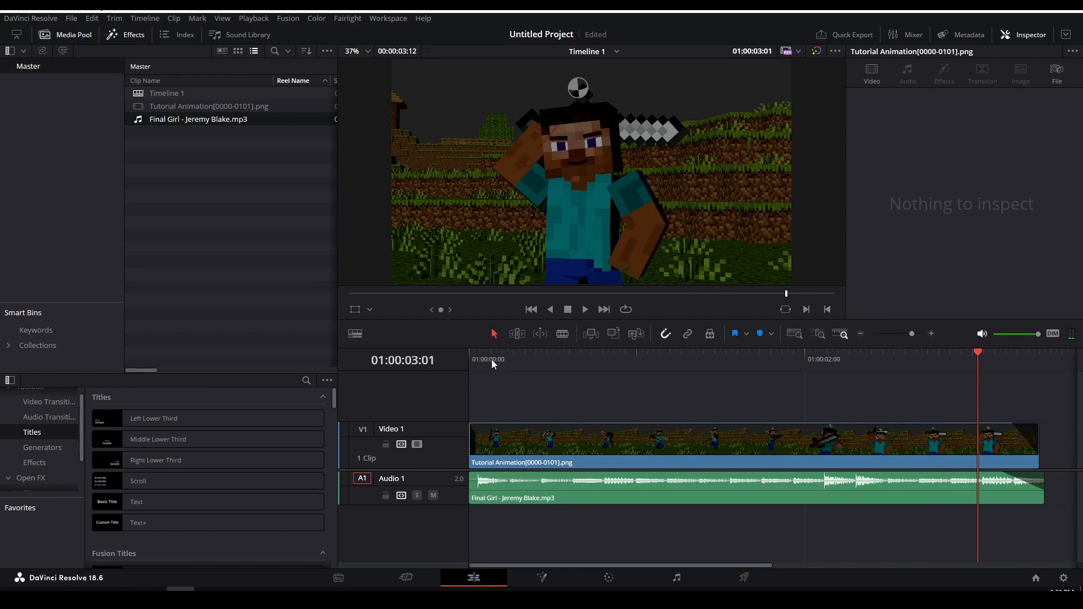
Add very short fade-ins to the start of the animation and music clips and play the timeline from its start.
{"action": "left_click_drag", "start_coordinate": [492, 359], "coordinate": [555, 367]}
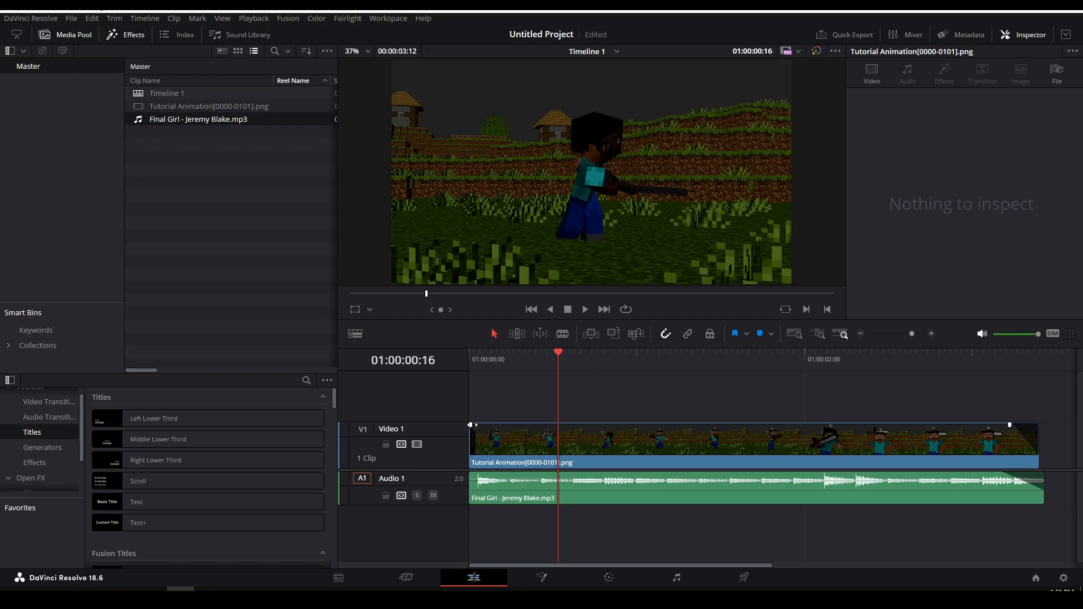
{"action": "left_click_drag", "start_coordinate": [471, 425], "coordinate": [481, 425]}
{"action": "left_click_drag", "start_coordinate": [470, 474], "coordinate": [478, 475]}
{"action": "left_click_drag", "start_coordinate": [489, 363], "coordinate": [470, 360]}
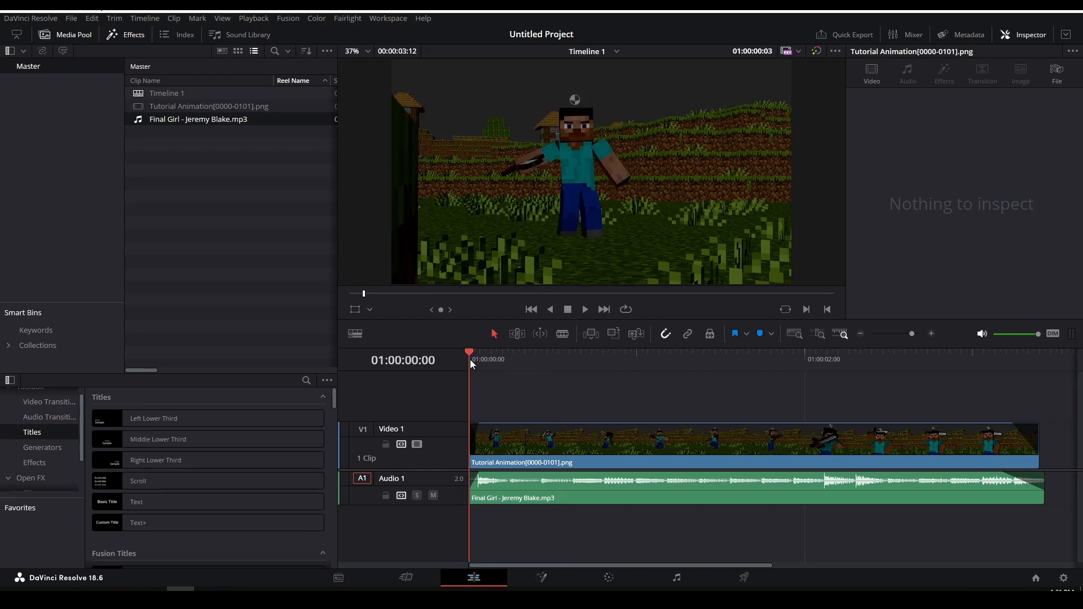
{"action": "key", "text": "space"}
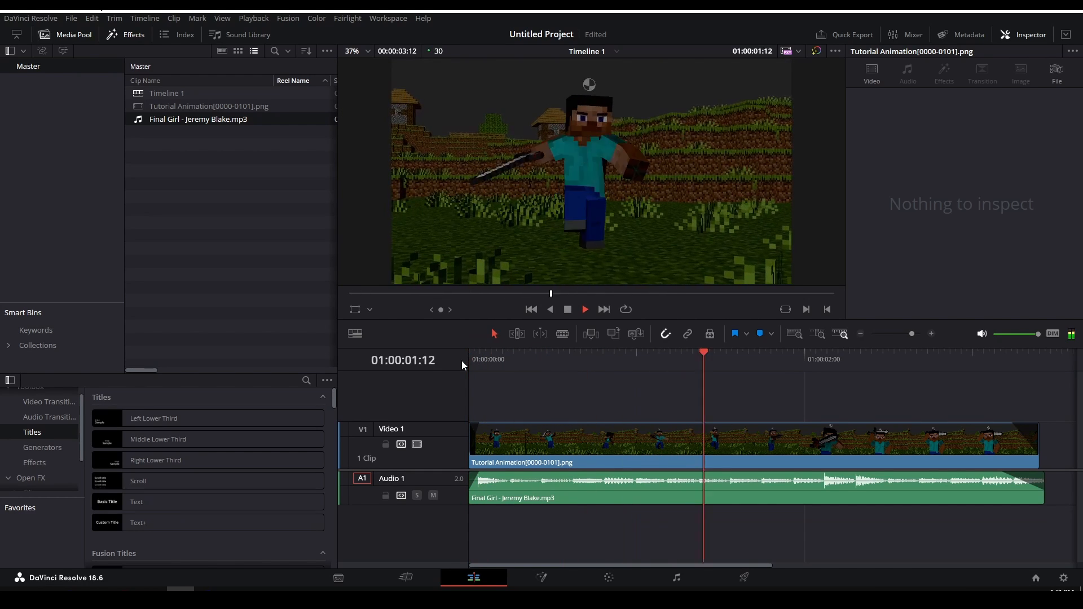
{"action": "left_click", "coordinate": [473, 355]}
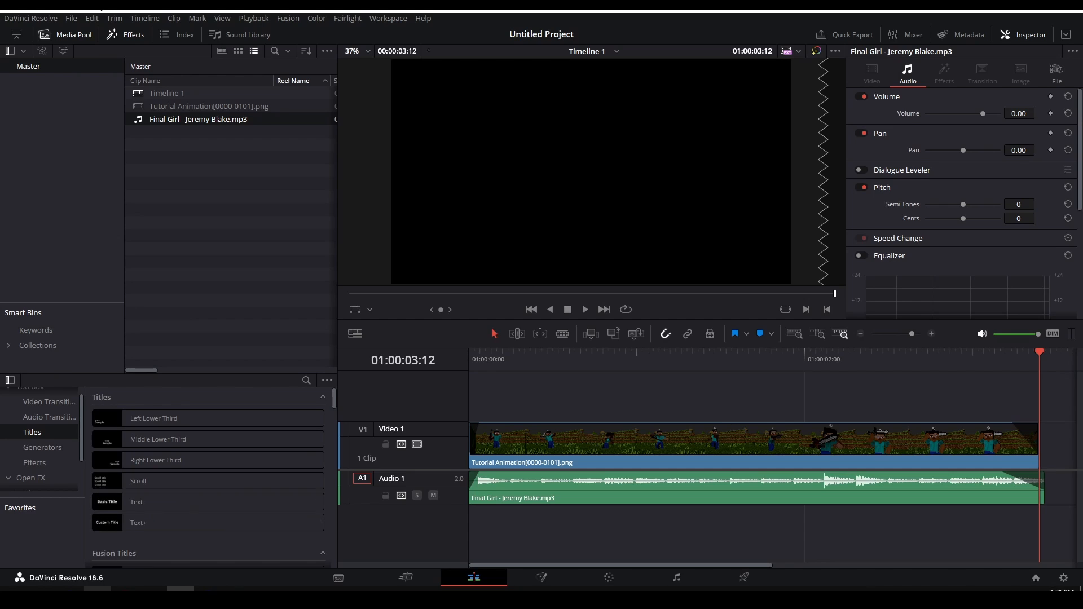
Look over the whoosh sound effects in the Music & Sounds folder and return to the timeline.
{"action": "mouse_move", "coordinate": [98, 589]}
{"action": "left_click", "coordinate": [90, 541]}
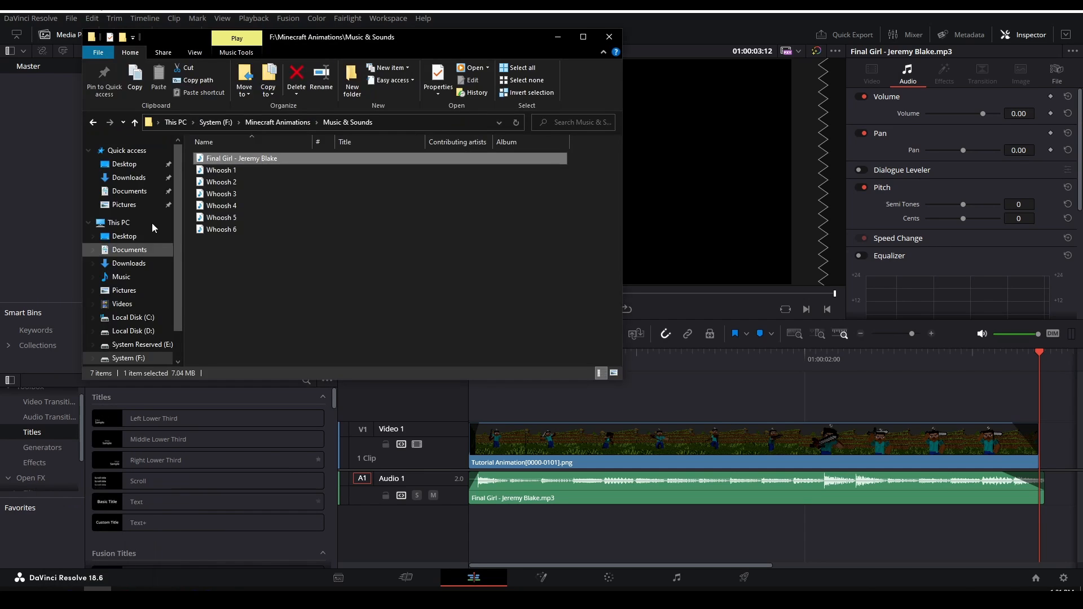
{"action": "left_click", "coordinate": [510, 415]}
Place the Whoosh 3 sound from the Music & Sounds folder on a new audio track at the sword swing near 01:00:00:13.
{"action": "left_click", "coordinate": [486, 359]}
{"action": "left_click", "coordinate": [469, 361]}
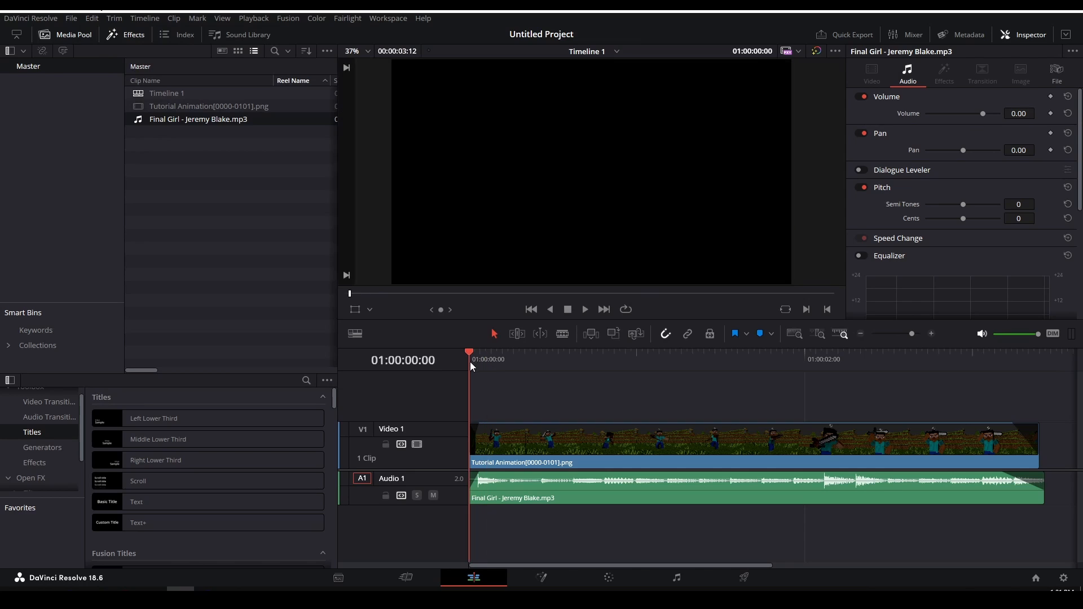
{"action": "left_click_drag", "start_coordinate": [477, 364], "coordinate": [544, 357]}
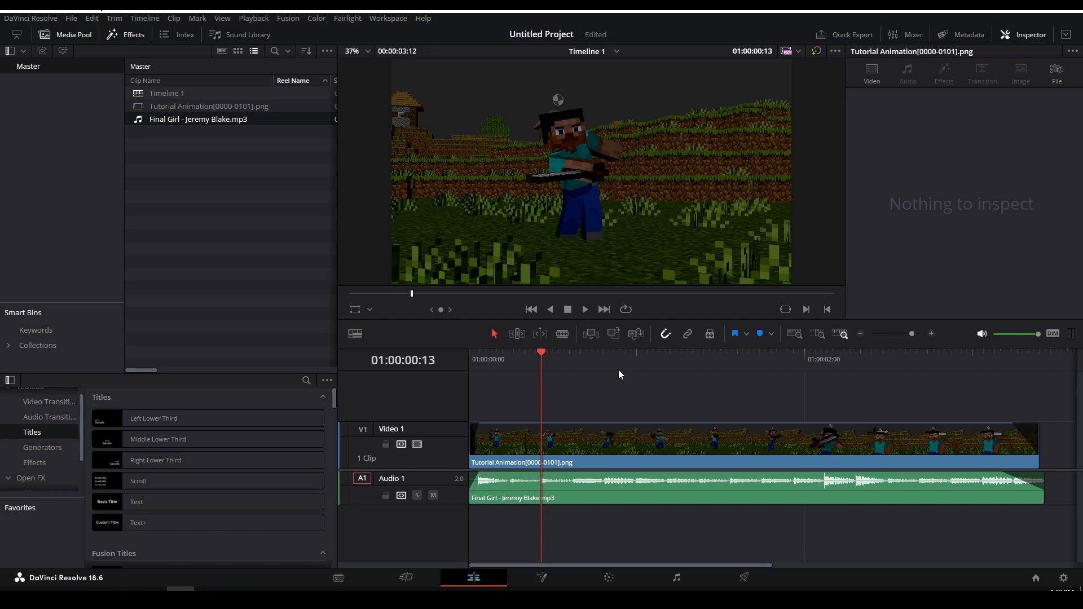
{"action": "scroll", "coordinate": [557, 545], "scroll_direction": "up", "scroll_amount": 2, "text": "alt"}
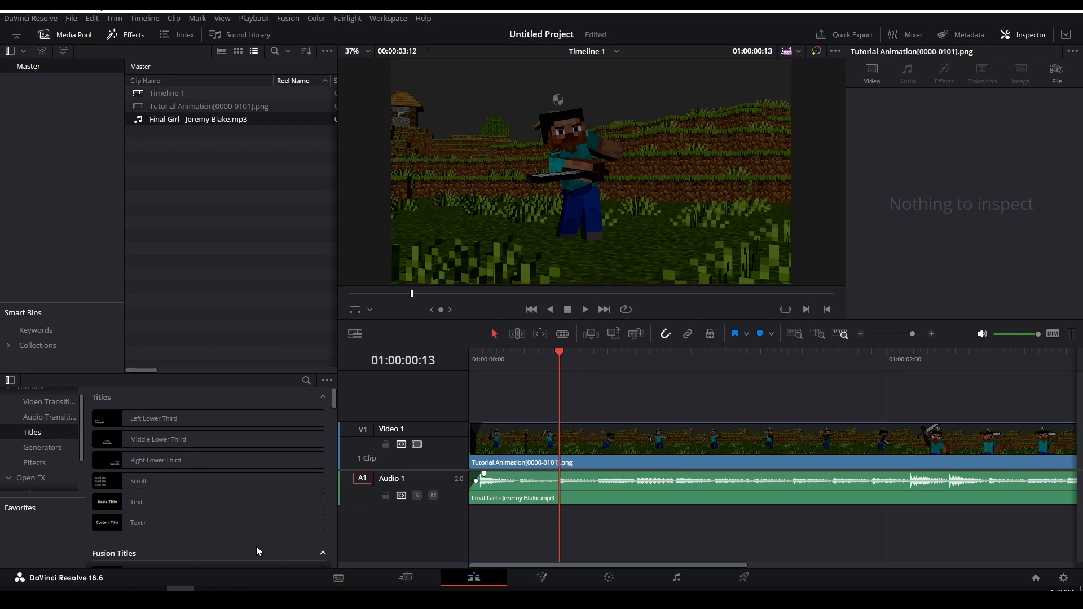
{"action": "left_click", "coordinate": [98, 595]}
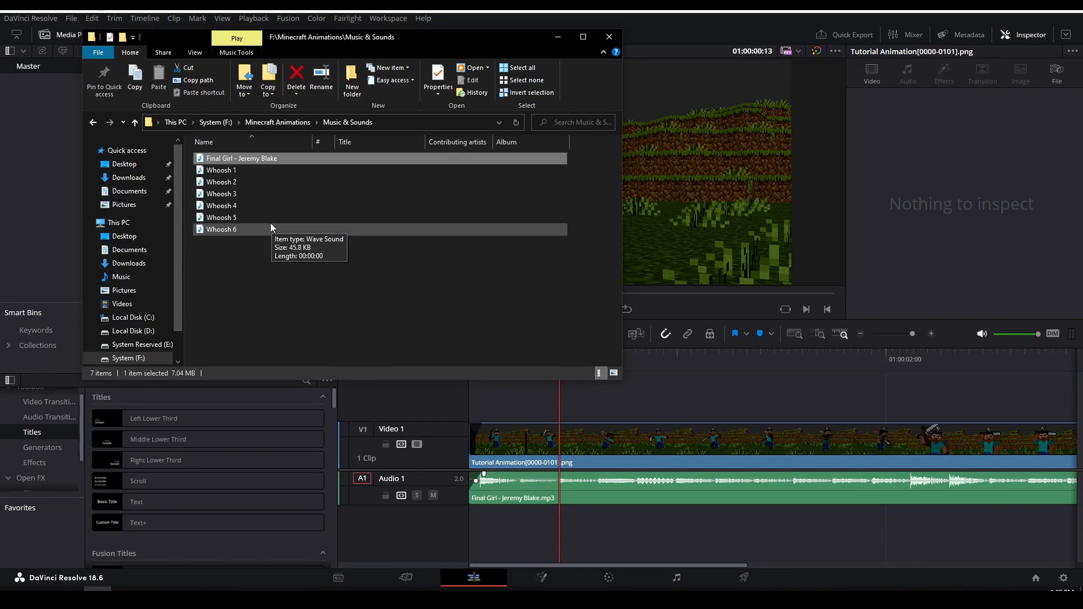
{"action": "left_click", "coordinate": [242, 194]}
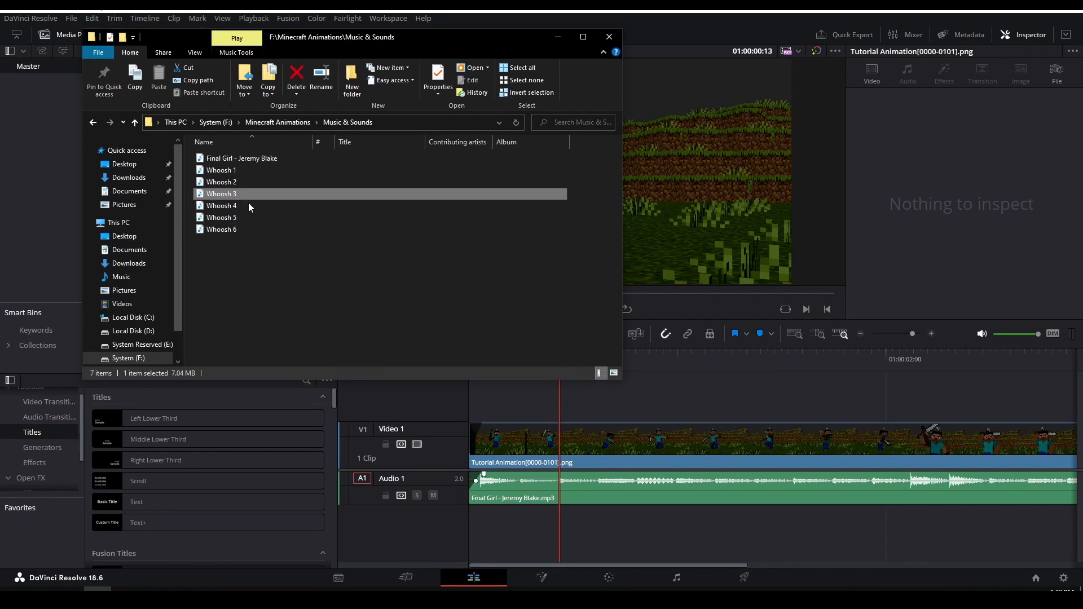
{"action": "left_click_drag", "start_coordinate": [234, 194], "coordinate": [540, 517]}
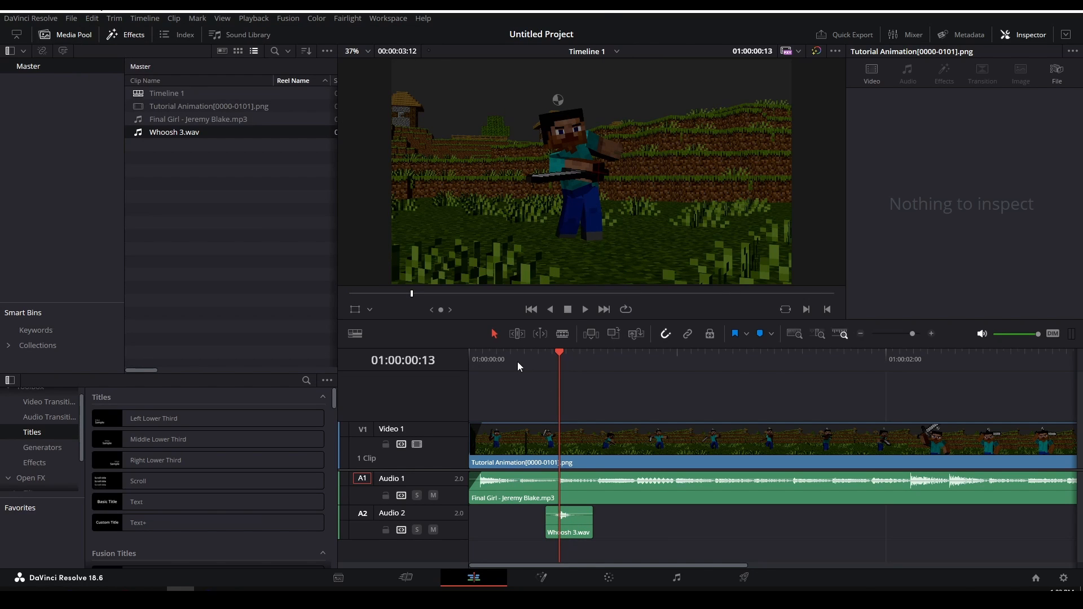
Play the timeline from its start to hear the whoosh sound against the sword swing and the music.
{"action": "left_click_drag", "start_coordinate": [500, 365], "coordinate": [451, 364]}
{"action": "key", "text": "space"}
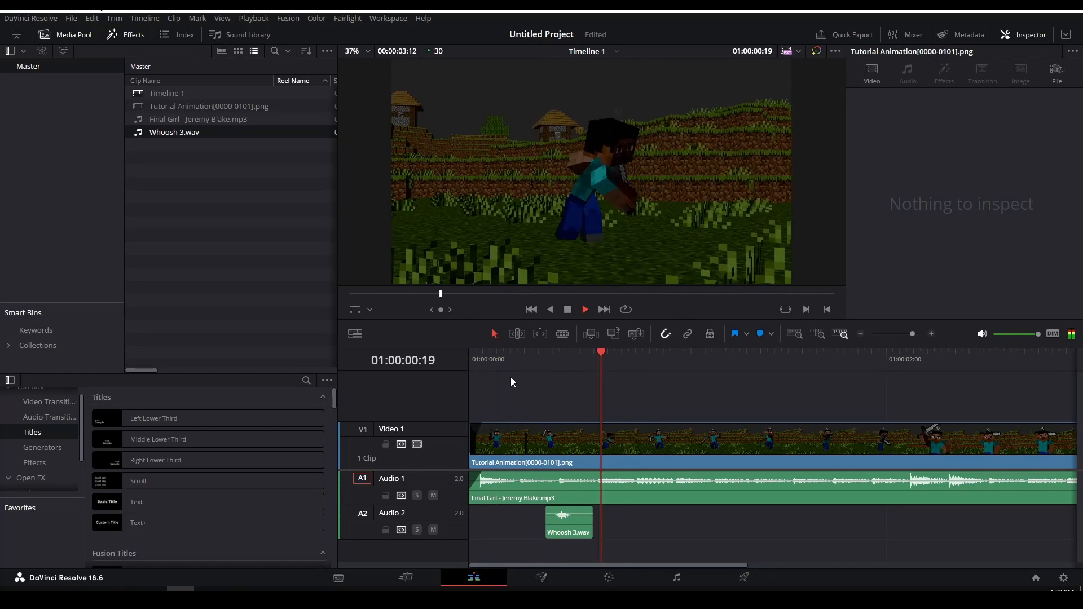
{"action": "key", "text": "space"}
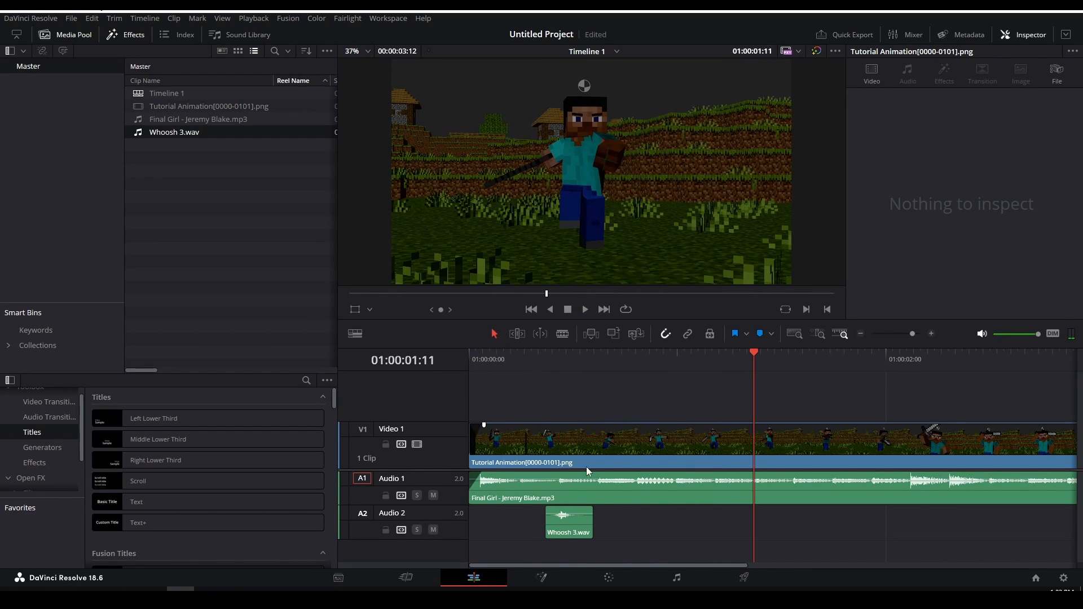
Lower the volume of the Final Girl music clip to about -10.74.
{"action": "left_click", "coordinate": [569, 497]}
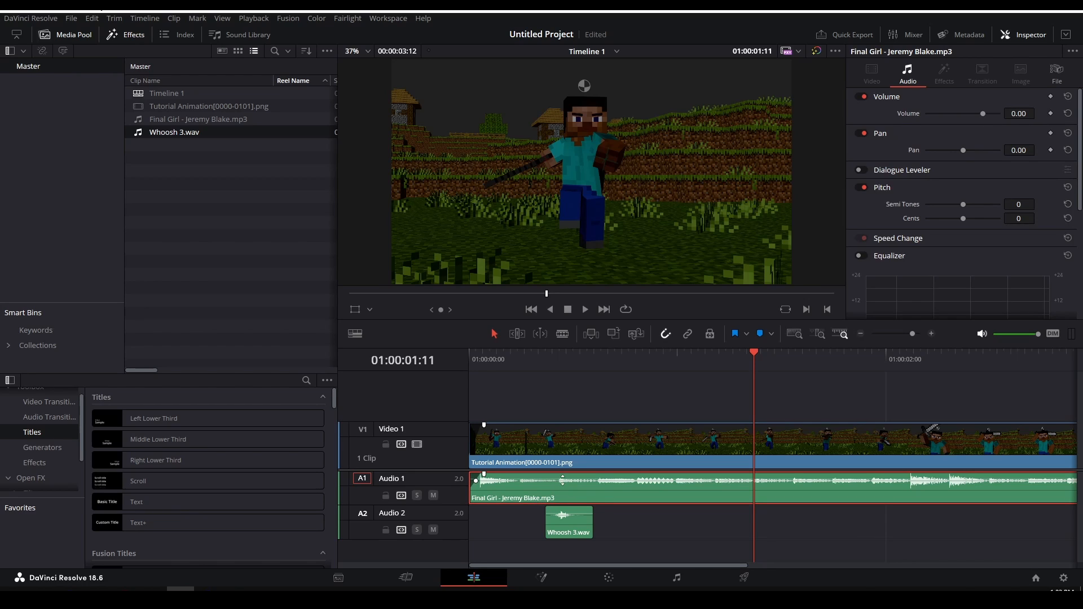
{"action": "left_click_drag", "start_coordinate": [562, 480], "coordinate": [562, 482]}
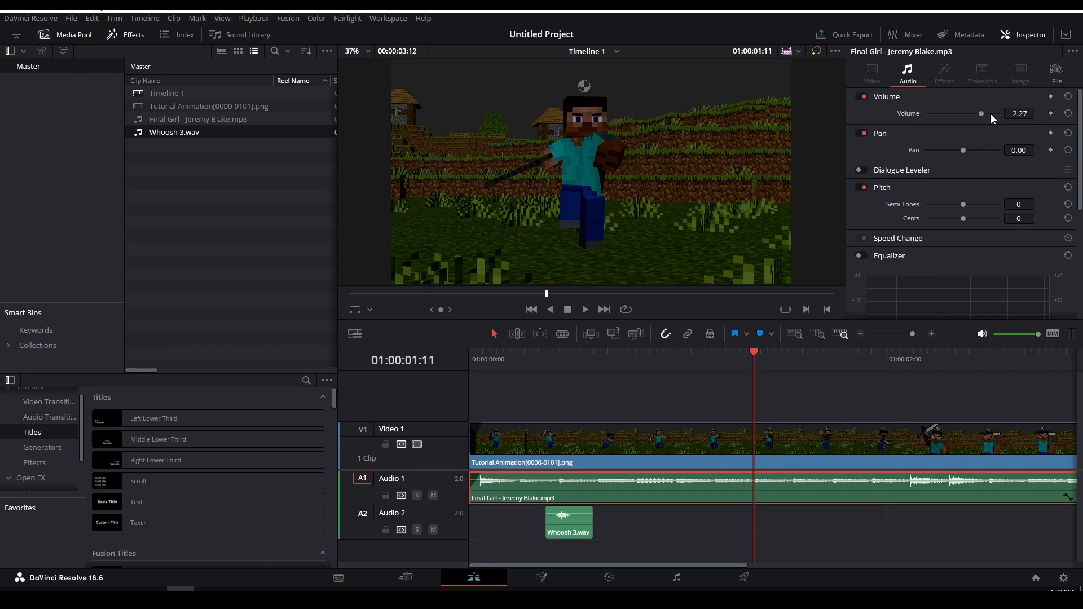
{"action": "left_click_drag", "start_coordinate": [984, 113], "coordinate": [977, 114]}
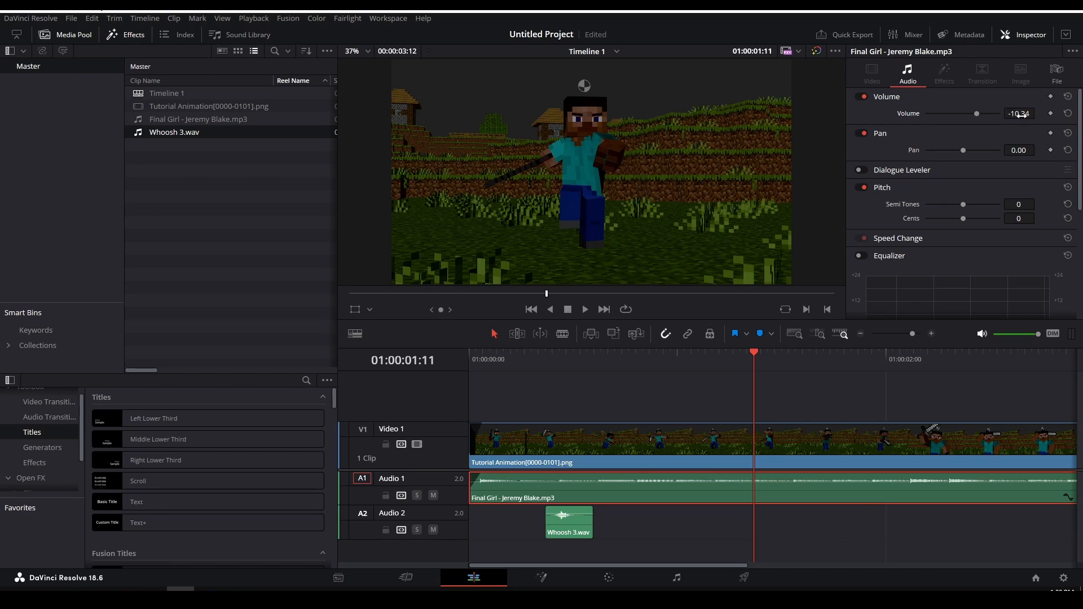
{"action": "left_click_drag", "start_coordinate": [976, 114], "coordinate": [978, 114]}
Replay the opening of the timeline to check the balance between the quieter music and the whoosh.
{"action": "left_click_drag", "start_coordinate": [539, 360], "coordinate": [439, 371]}
{"action": "key", "text": "space"}
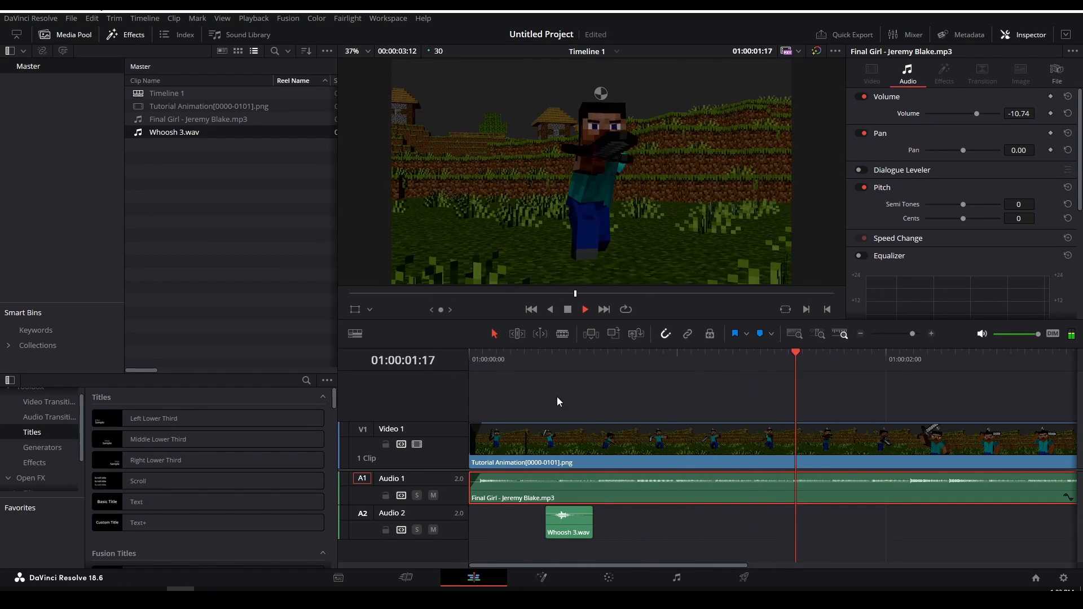
{"action": "key", "text": "space"}
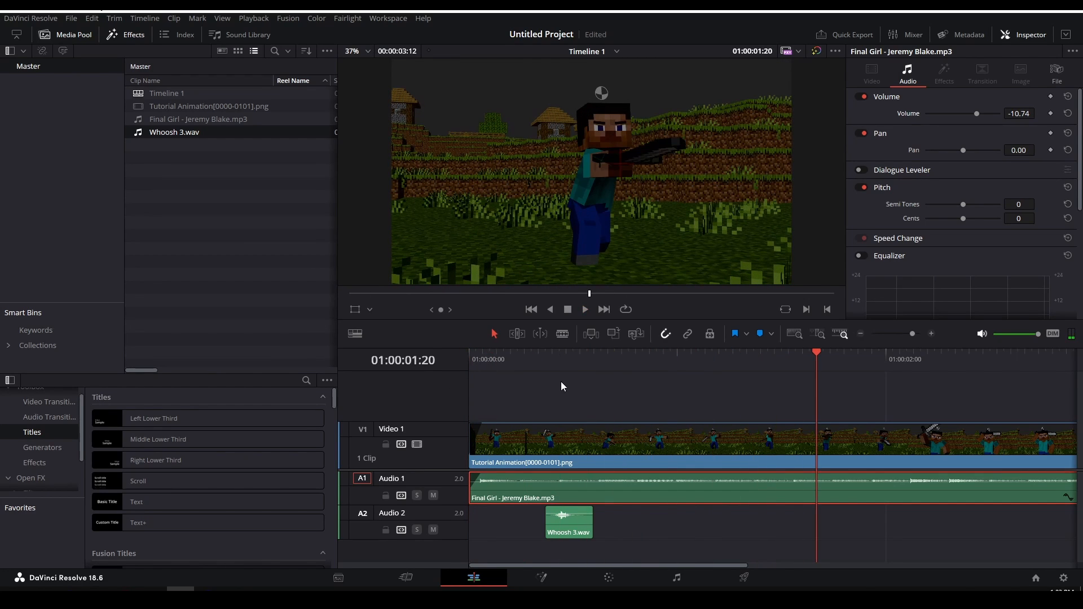
Set the Final Girl music clip's volume to -1.74 and replay the timeline from its start.
{"action": "key", "text": "ctrl+z"}
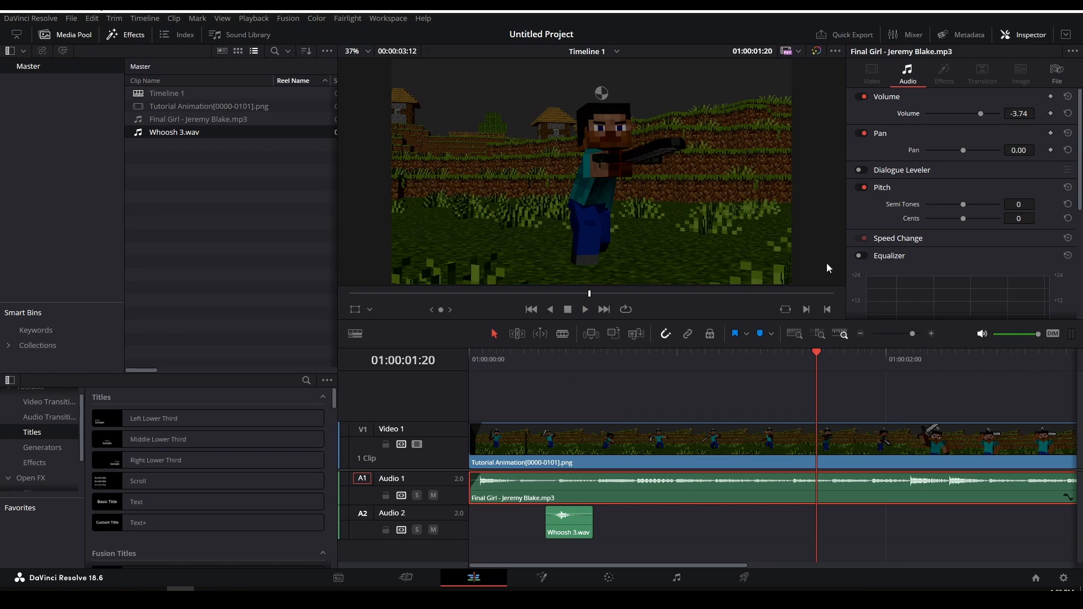
{"action": "left_click_drag", "start_coordinate": [1024, 113], "coordinate": [1032, 114]}
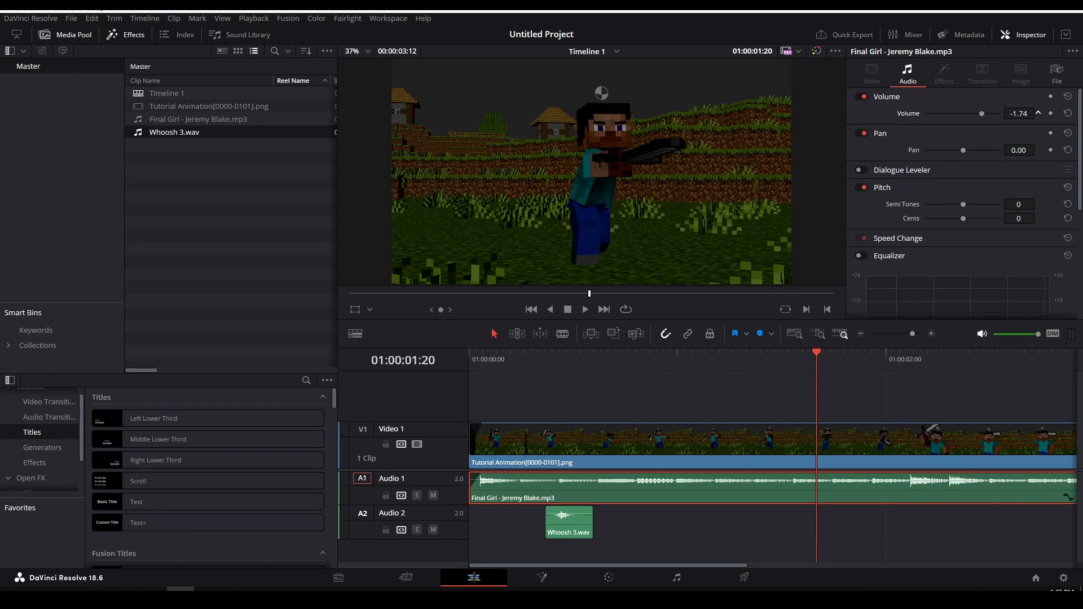
{"action": "key", "text": "Home"}
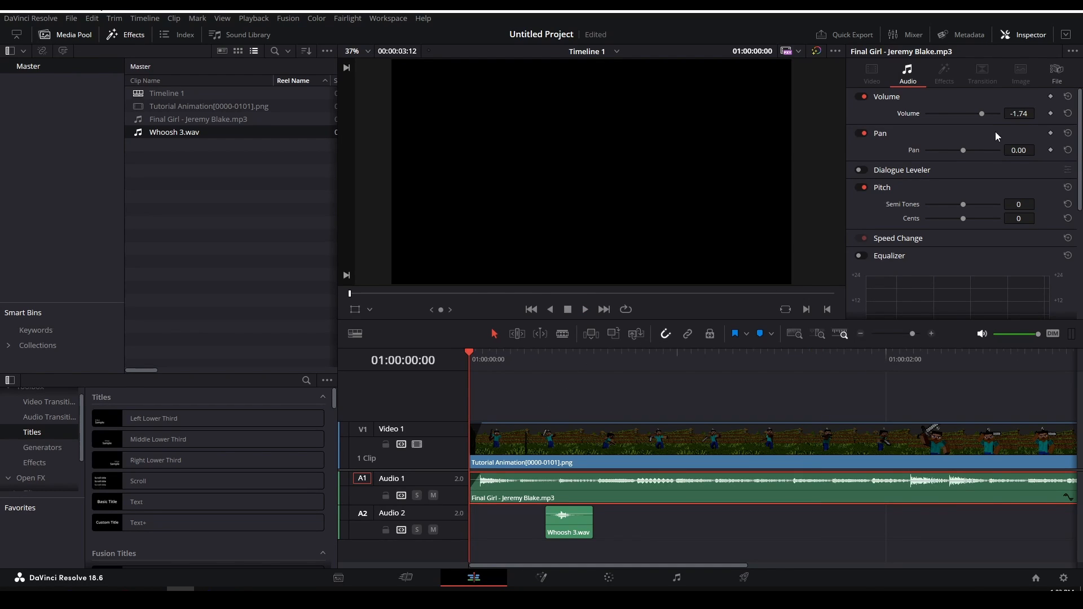
{"action": "key", "text": "space"}
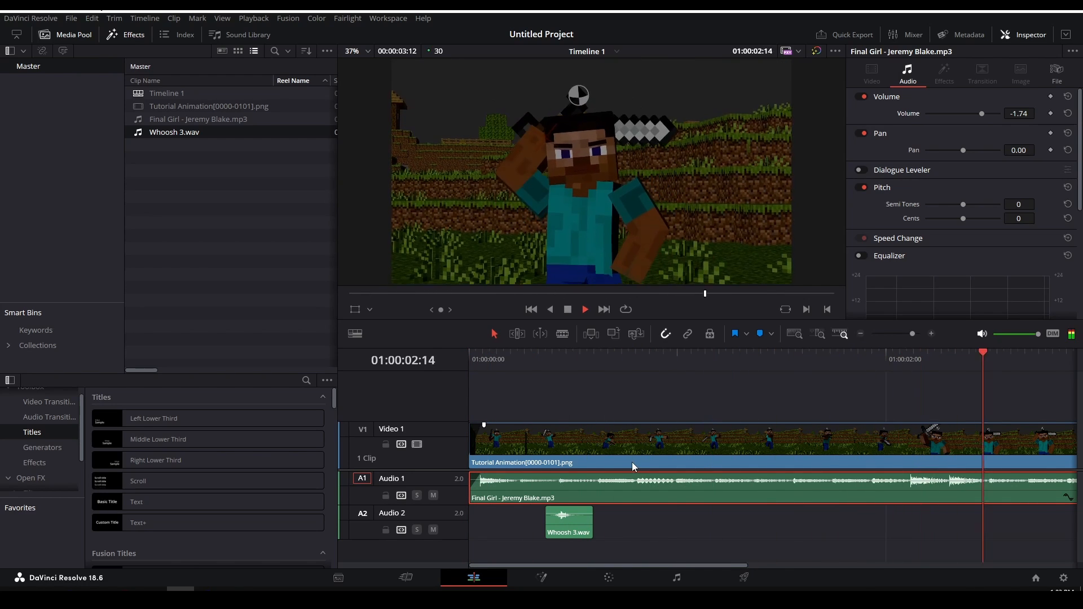
{"action": "key", "text": "space"}
Place the Whoosh 4 sound from the Music & Sounds folder on Audio 2 at 01:00:00:26.
{"action": "left_click_drag", "start_coordinate": [490, 366], "coordinate": [650, 377]}
{"action": "key", "text": "space"}
{"action": "key", "text": "alt+Tab"}
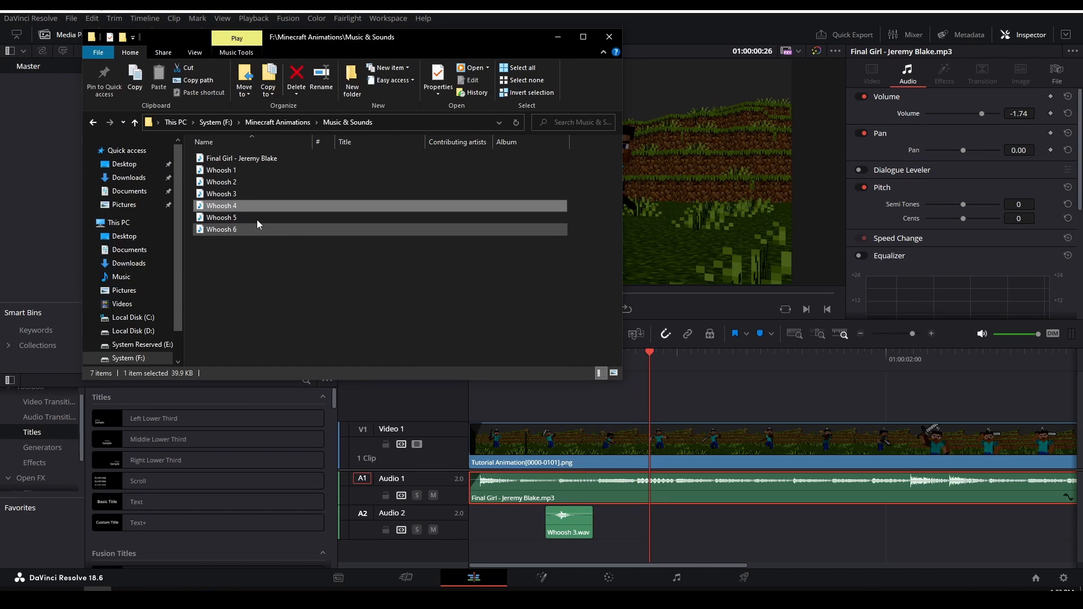
{"action": "left_click", "coordinate": [241, 204]}
{"action": "left_click_drag", "start_coordinate": [241, 204], "coordinate": [648, 522]}
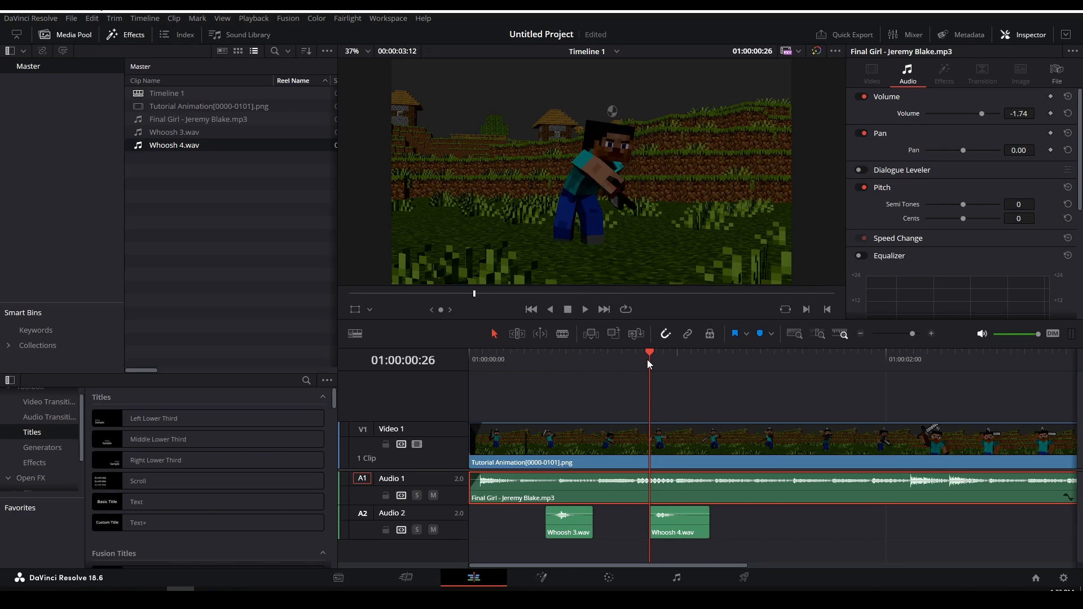
Play back the swings around Whoosh 3 and Whoosh 4 to check the timing of both sounds.
{"action": "key", "text": "space"}
{"action": "key", "text": "space"}
{"action": "key", "text": "space"}
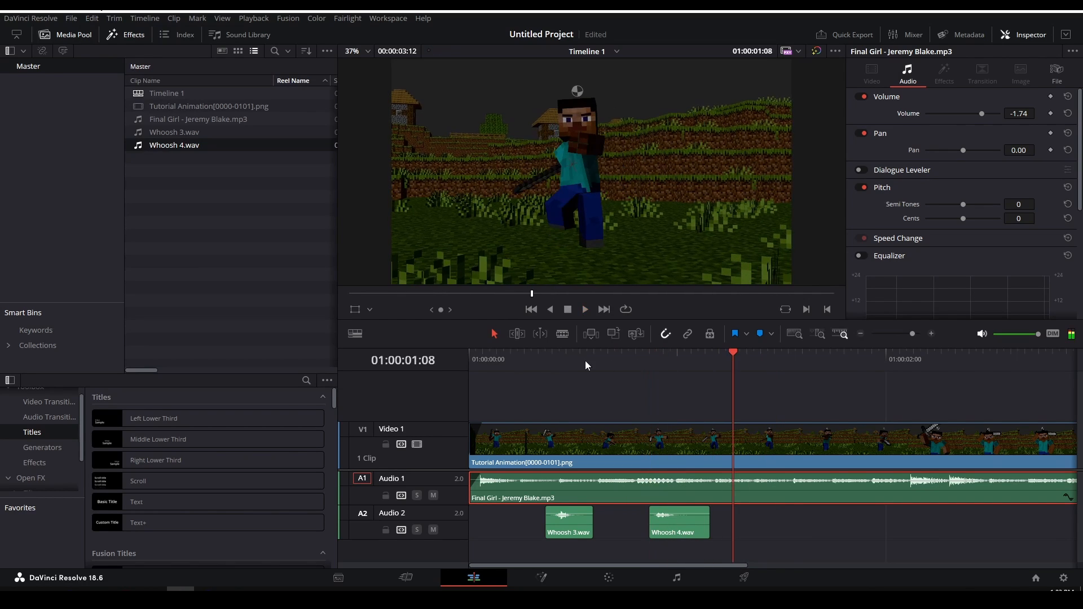
{"action": "key", "text": "Home"}
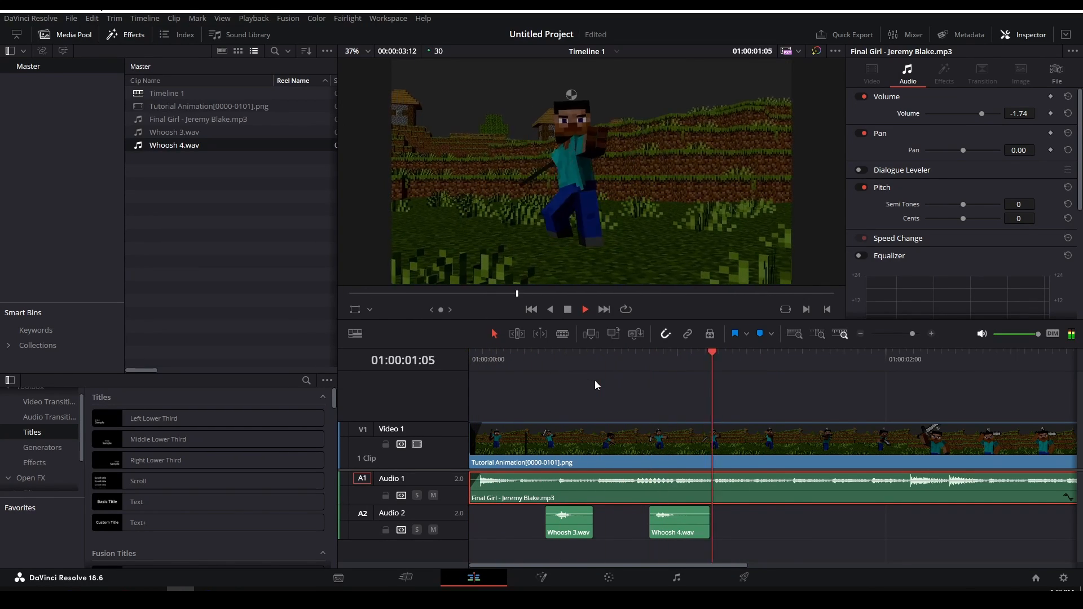
{"action": "key", "text": "Home"}
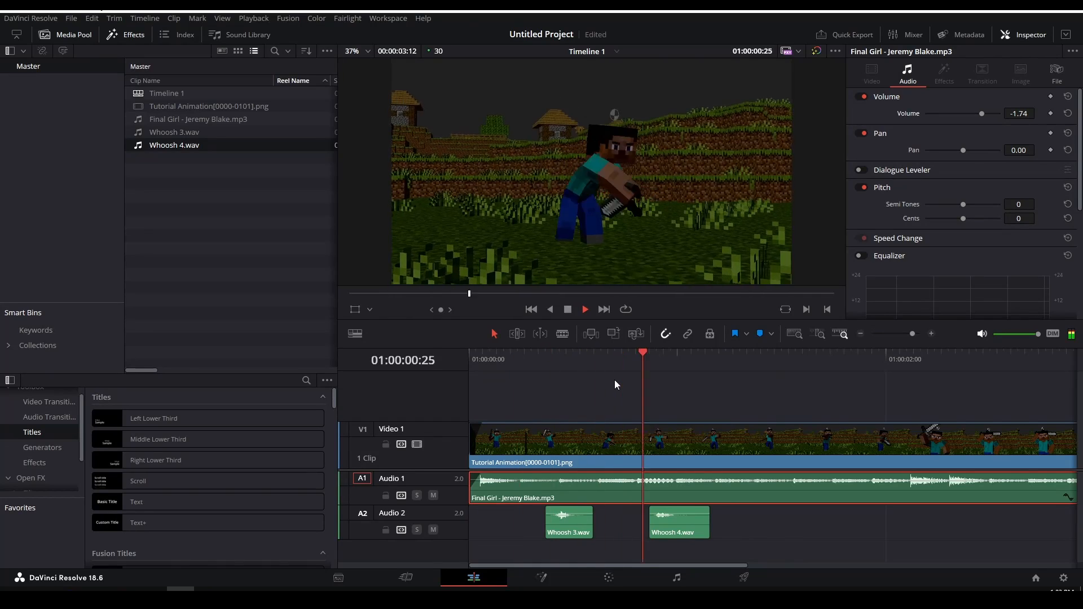
{"action": "key", "text": "space"}
Place the Whoosh 5 sound from the Music & Sounds folder on Audio 2 at about 01:00:01:11.
{"action": "mouse_move", "coordinate": [764, 357]}
{"action": "left_mouse_down"}
{"action": "mouse_move", "coordinate": [780, 357]}
{"action": "mouse_move", "coordinate": [743, 361]}
{"action": "mouse_move", "coordinate": [776, 361]}
{"action": "left_mouse_up"}
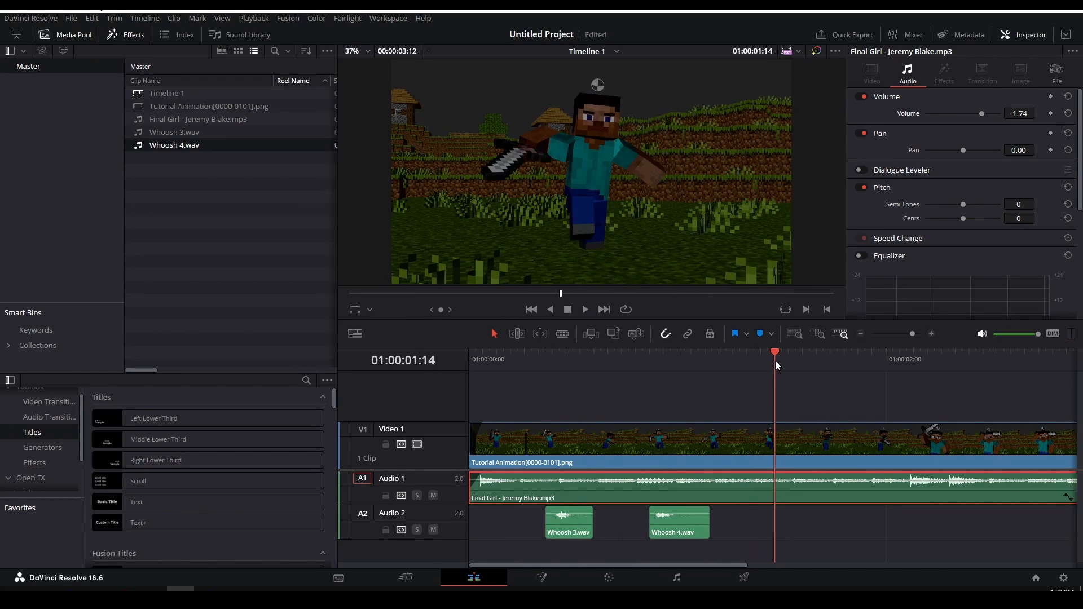
{"action": "left_click", "coordinate": [97, 589]}
{"action": "left_click", "coordinate": [248, 221]}
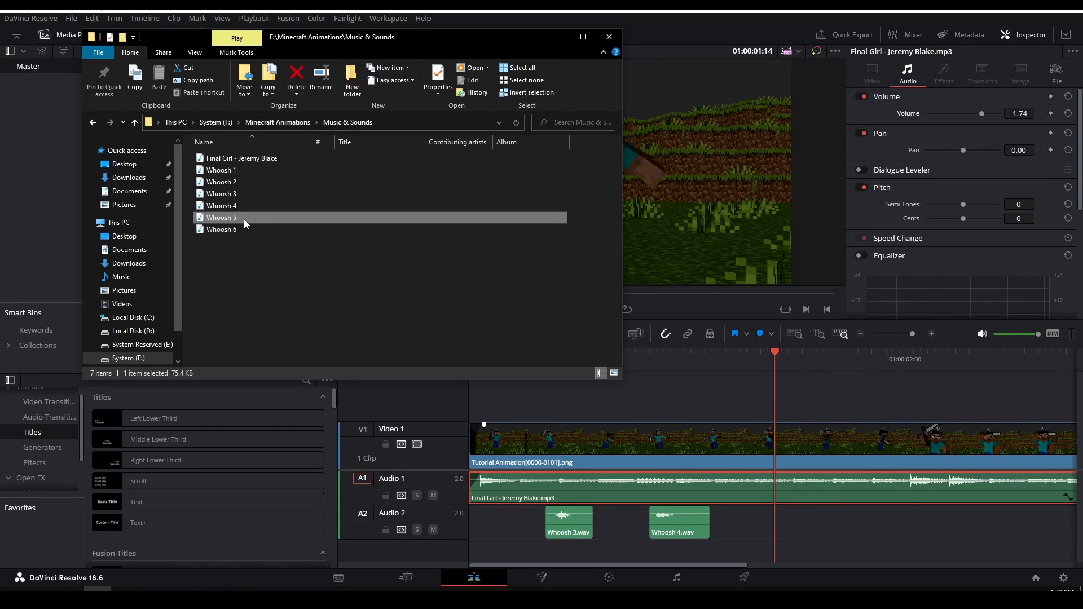
{"action": "left_click_drag", "start_coordinate": [233, 220], "coordinate": [751, 516]}
Play the section around Whoosh 5 repeatedly to judge how it fits the third sword swing.
{"action": "left_click", "coordinate": [736, 363]}
{"action": "key", "text": "space"}
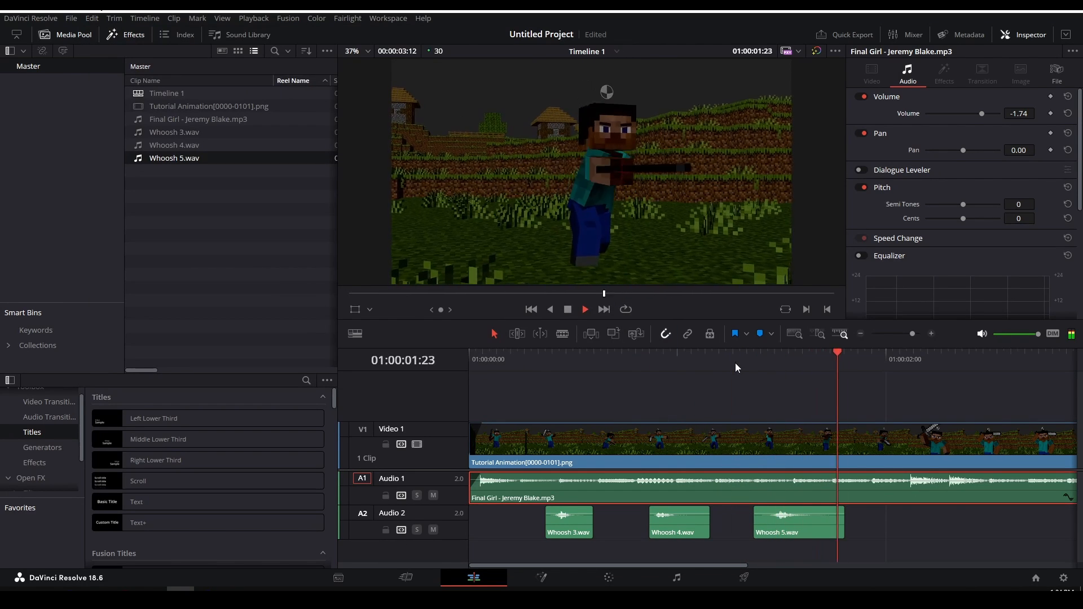
{"action": "left_click", "coordinate": [736, 363]}
{"action": "key", "text": "space"}
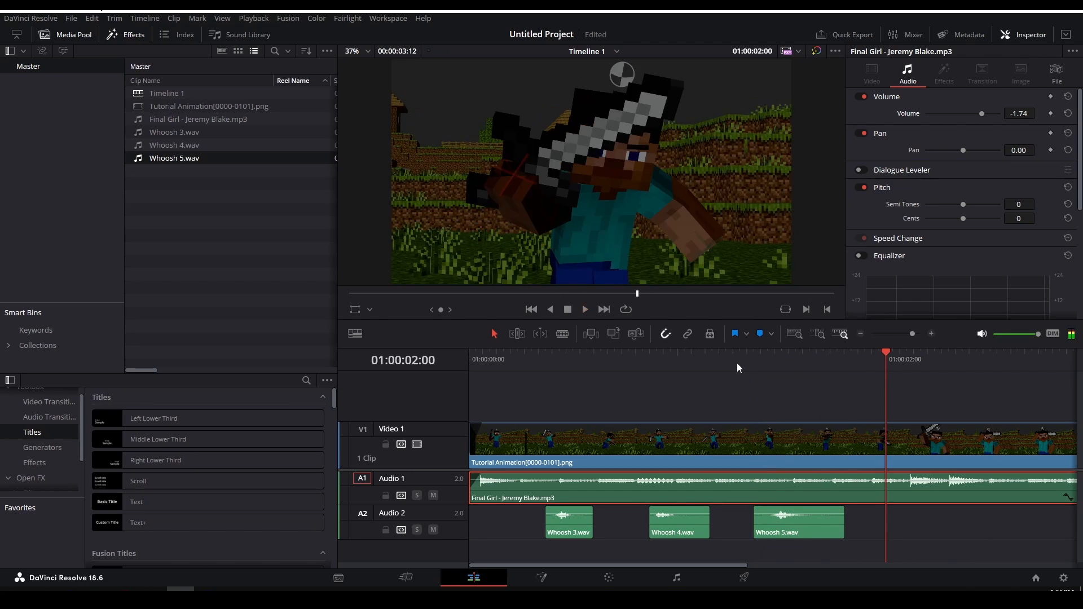
{"action": "key", "text": "space"}
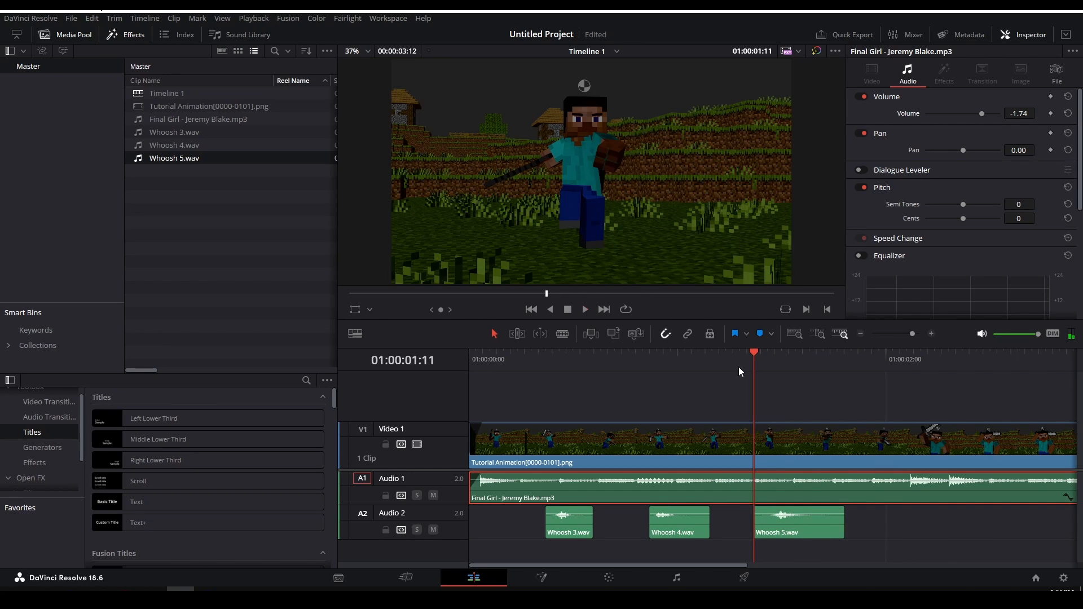
{"action": "key", "text": "space"}
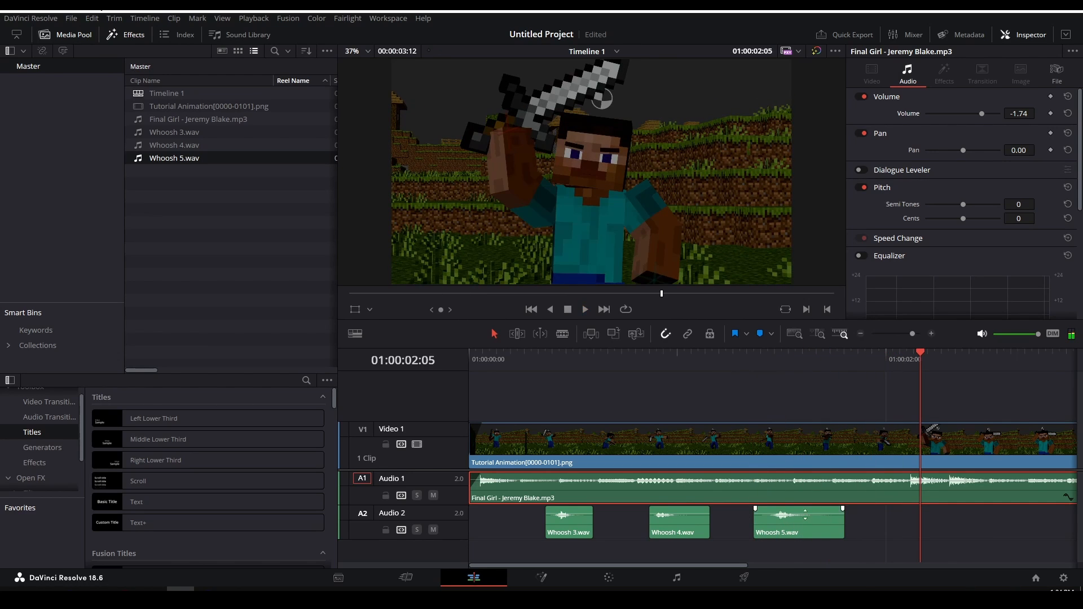
Place the Whoosh 1 sound from the Music & Sounds folder on Audio 2 at 01:00:02:04.
{"action": "scroll", "coordinate": [798, 523], "scroll_direction": "right", "scroll_amount": 4}
{"action": "mouse_move", "coordinate": [702, 354]}
{"action": "left_mouse_down"}
{"action": "mouse_move", "coordinate": [653, 361]}
{"action": "mouse_move", "coordinate": [692, 366]}
{"action": "left_mouse_up"}
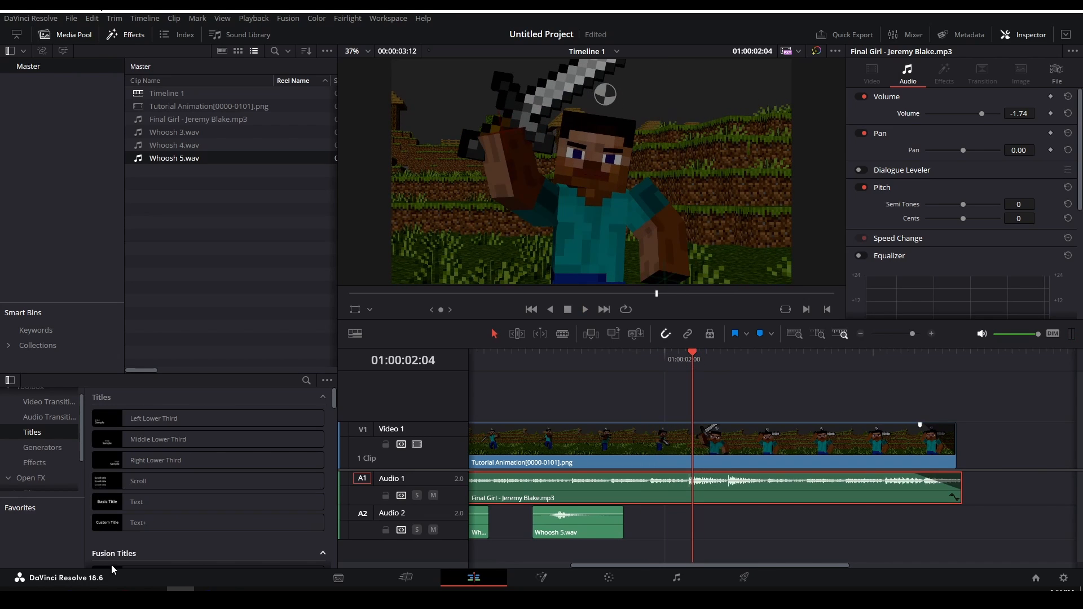
{"action": "left_click", "coordinate": [98, 589]}
{"action": "left_click", "coordinate": [245, 171]}
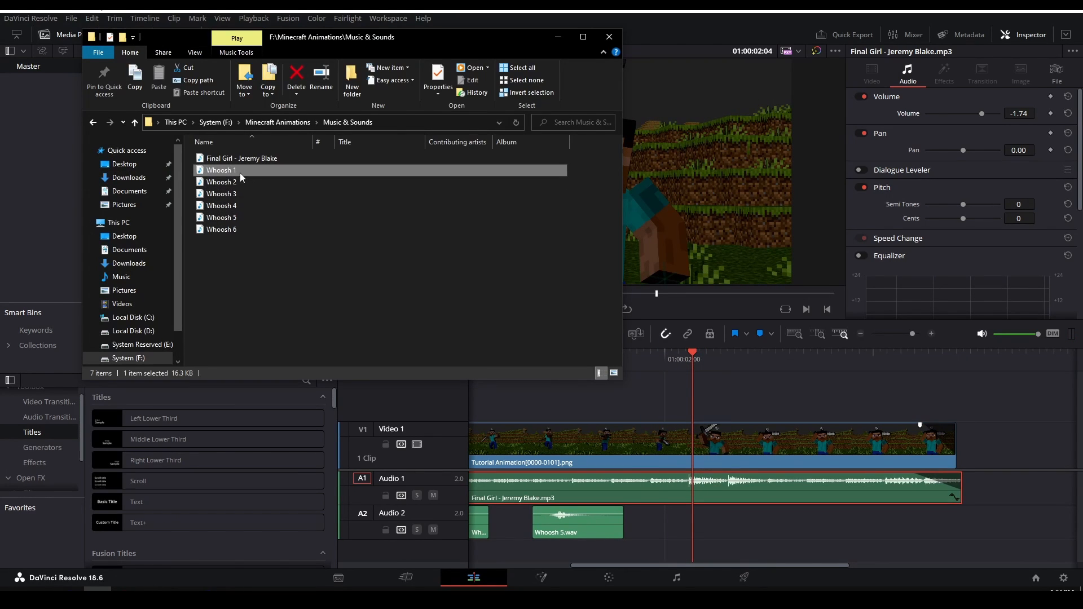
{"action": "left_click_drag", "start_coordinate": [239, 173], "coordinate": [682, 525]}
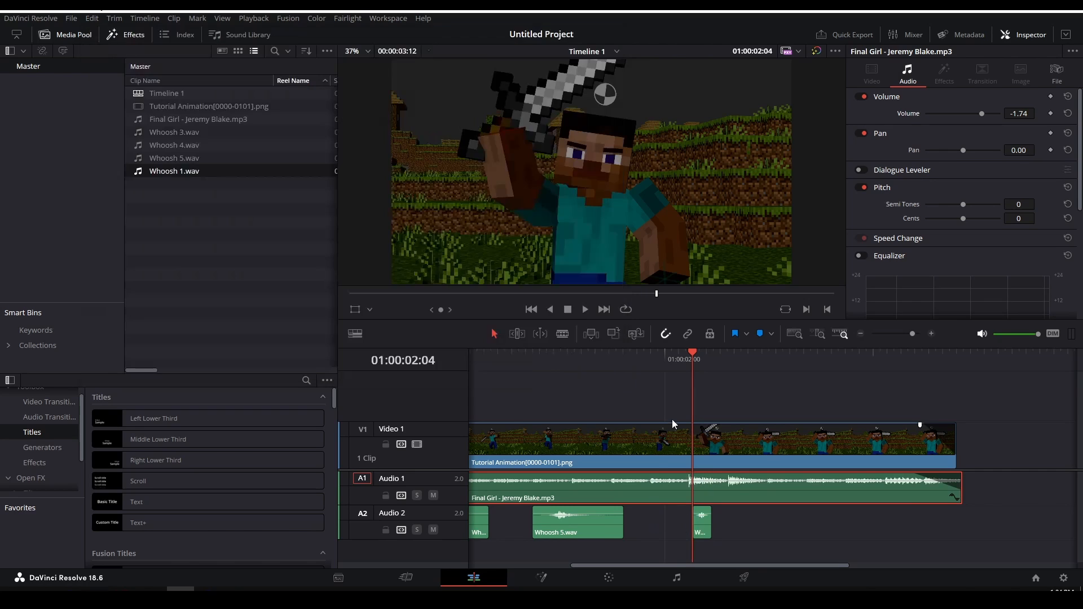
Play the section leading into Whoosh 1 to check its timing against the raised sword.
{"action": "left_click", "coordinate": [657, 357]}
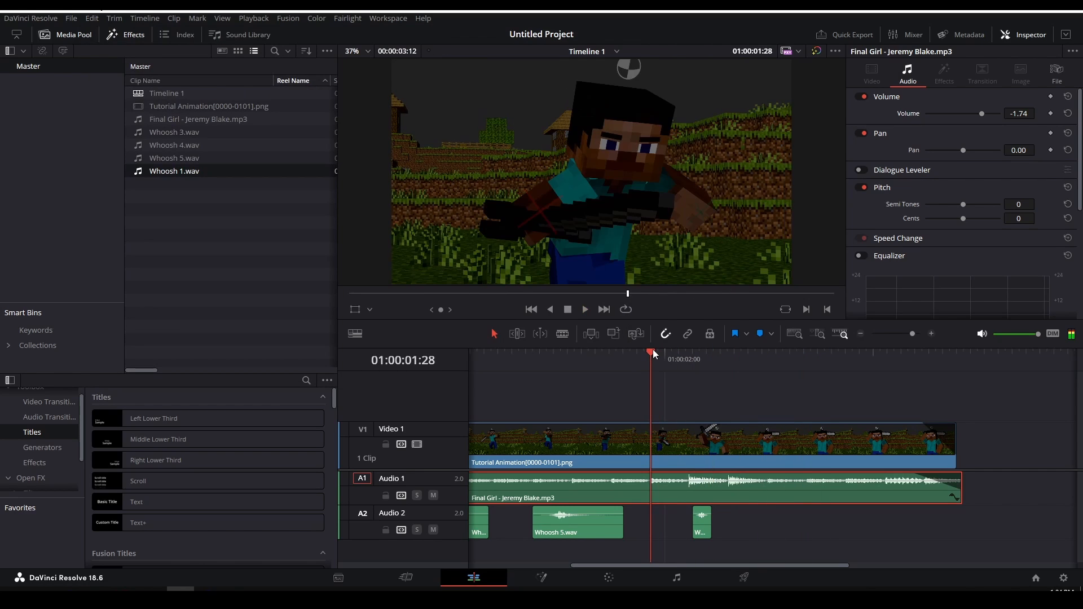
{"action": "key", "text": "space"}
{"action": "left_click", "coordinate": [659, 359]}
{"action": "key", "text": "space"}
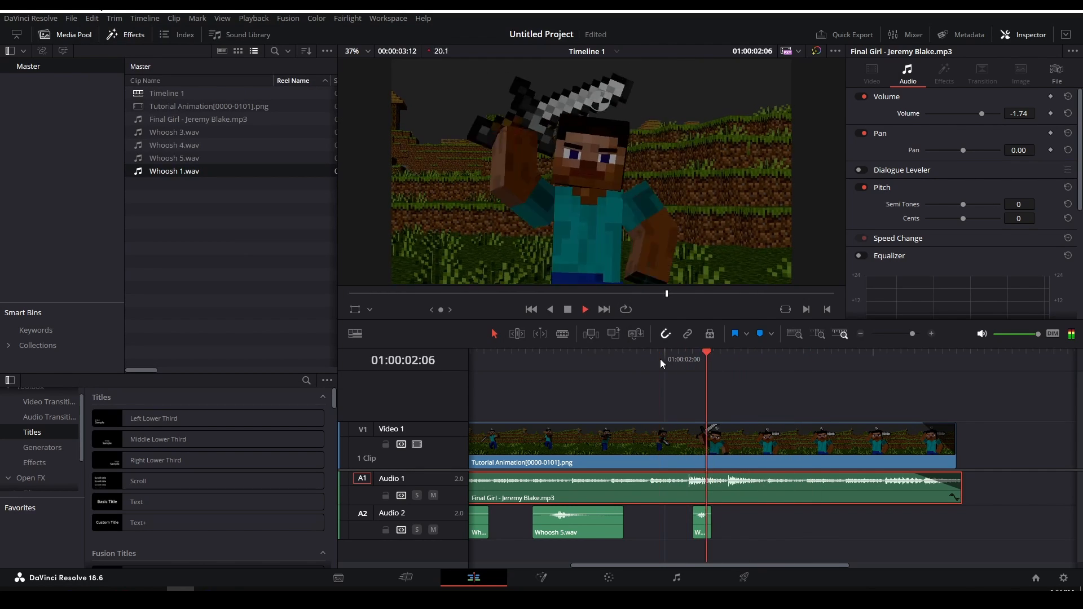
Move the Whoosh 1 clip earlier on Audio 2 to about 01:00:02:01 and play it back.
{"action": "mouse_move", "coordinate": [660, 359]}
{"action": "left_mouse_down"}
{"action": "mouse_move", "coordinate": [678, 363]}
{"action": "mouse_move", "coordinate": [671, 367]}
{"action": "left_mouse_up"}
{"action": "left_click_drag", "start_coordinate": [703, 523], "coordinate": [683, 523]}
{"action": "key", "text": "space"}
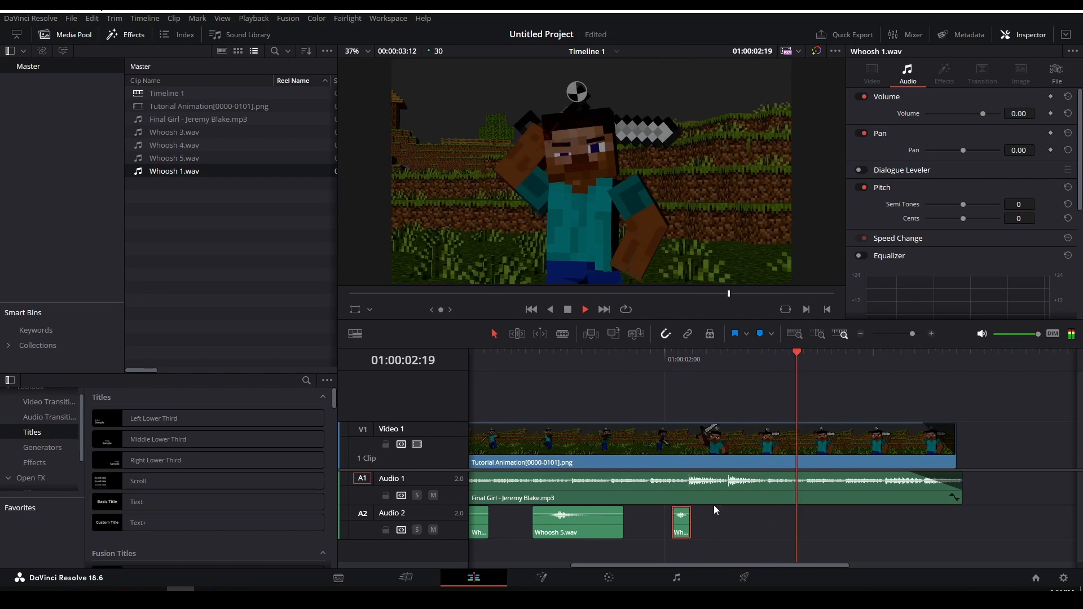
Place the Whoosh 2 sound on Audio 2 at 01:00:02:21 and play it back.
{"action": "left_click_drag", "start_coordinate": [760, 363], "coordinate": [811, 387]}
{"action": "left_click", "coordinate": [97, 589]}
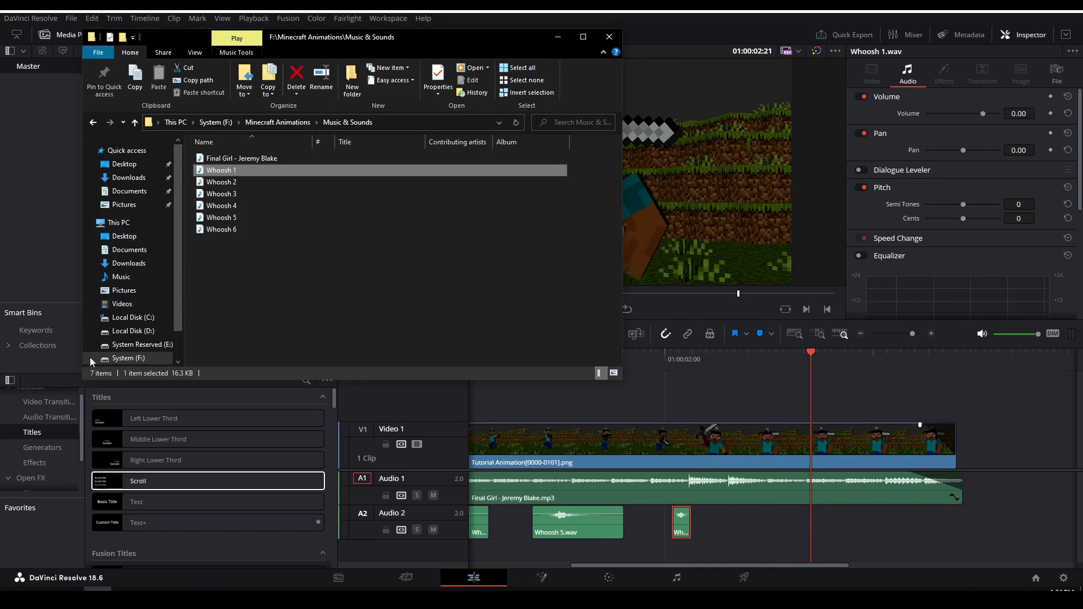
{"action": "left_click", "coordinate": [238, 184]}
{"action": "left_click_drag", "start_coordinate": [239, 184], "coordinate": [811, 516]}
{"action": "key", "text": "space"}
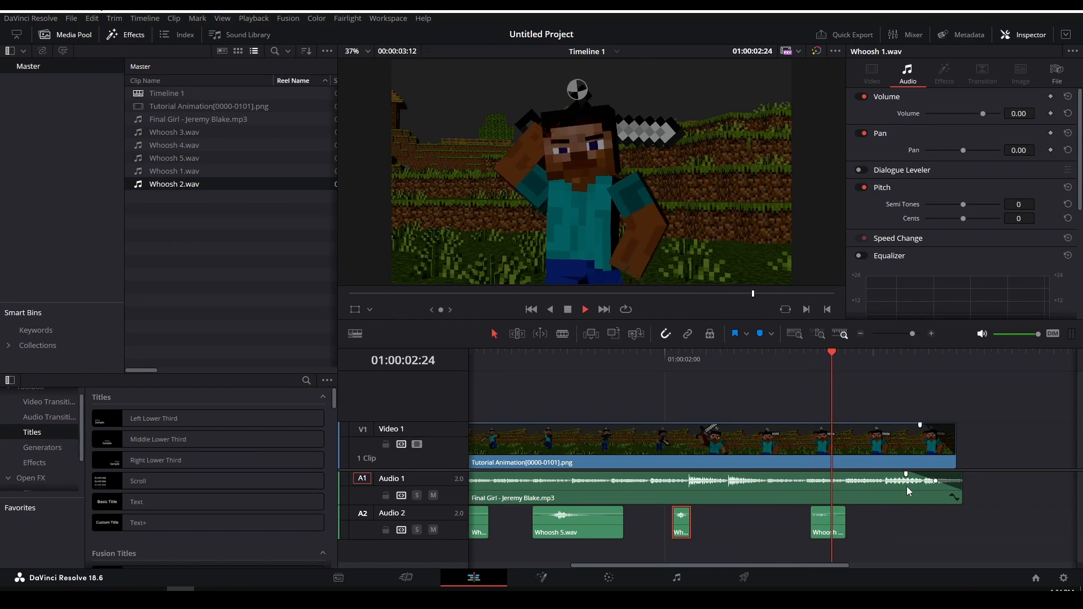
Move the Whoosh 2 clip earlier on Audio 2 to 01:00:02:18 and replay the ending from 01:00:02:07.
{"action": "left_click_drag", "start_coordinate": [739, 360], "coordinate": [790, 369]}
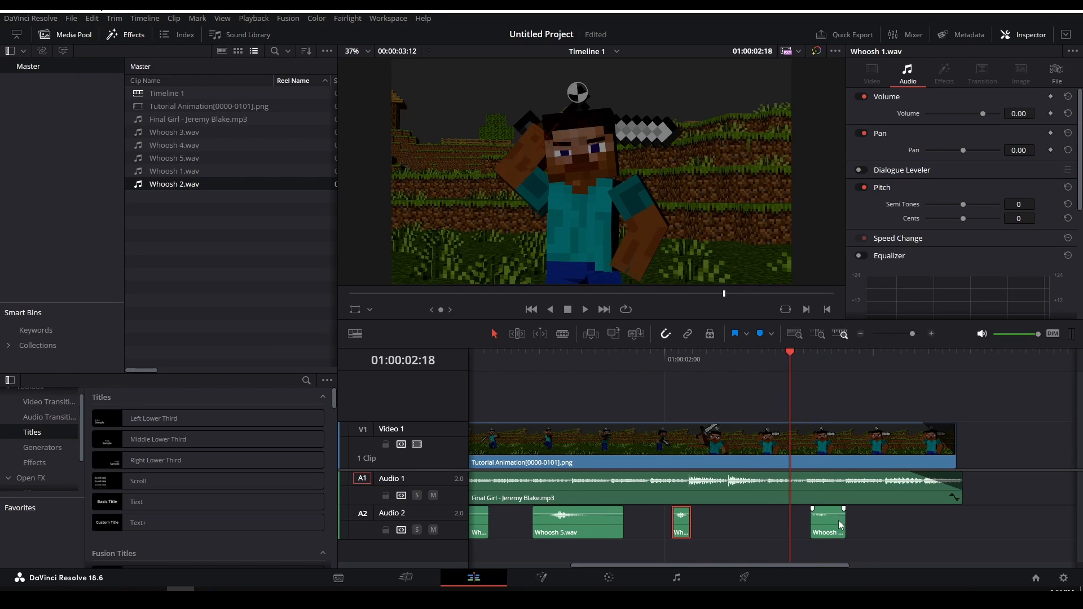
{"action": "left_click_drag", "start_coordinate": [833, 521], "coordinate": [813, 522]}
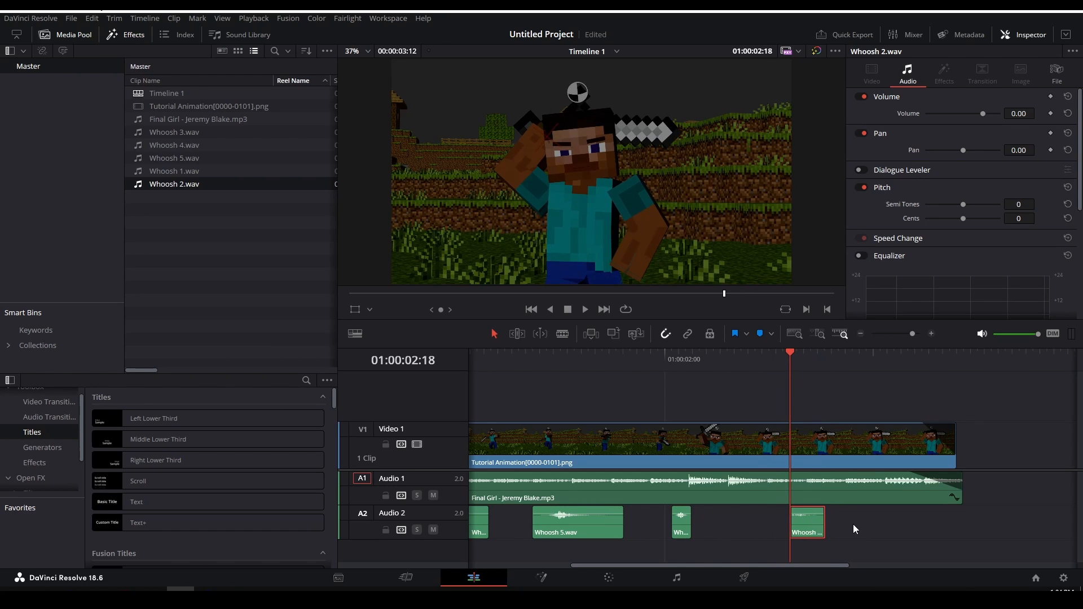
{"action": "key", "text": "space"}
{"action": "left_click", "coordinate": [712, 356]}
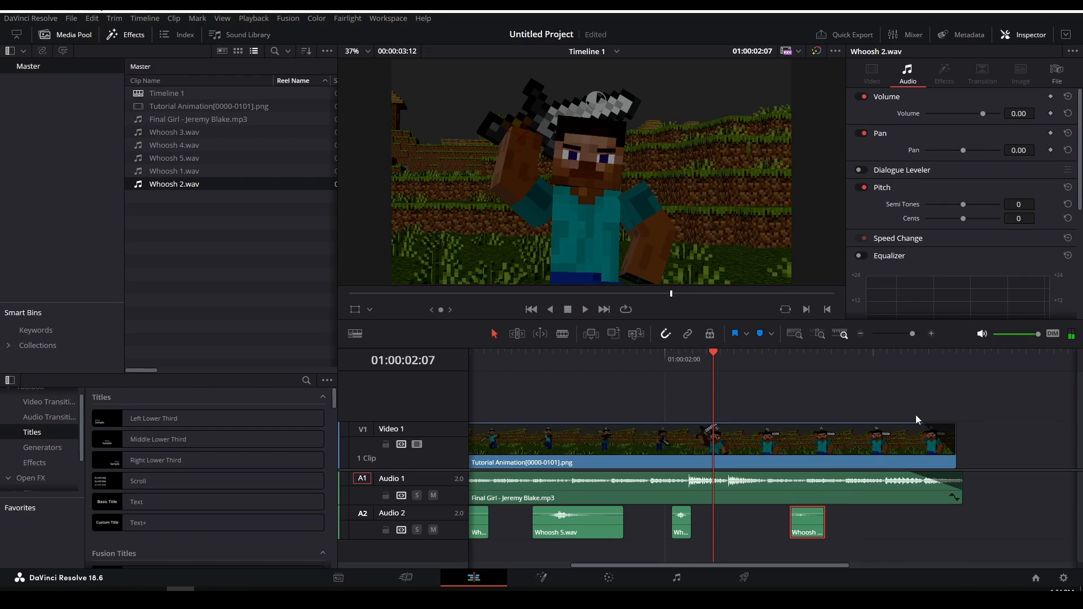
{"action": "key", "text": "space"}
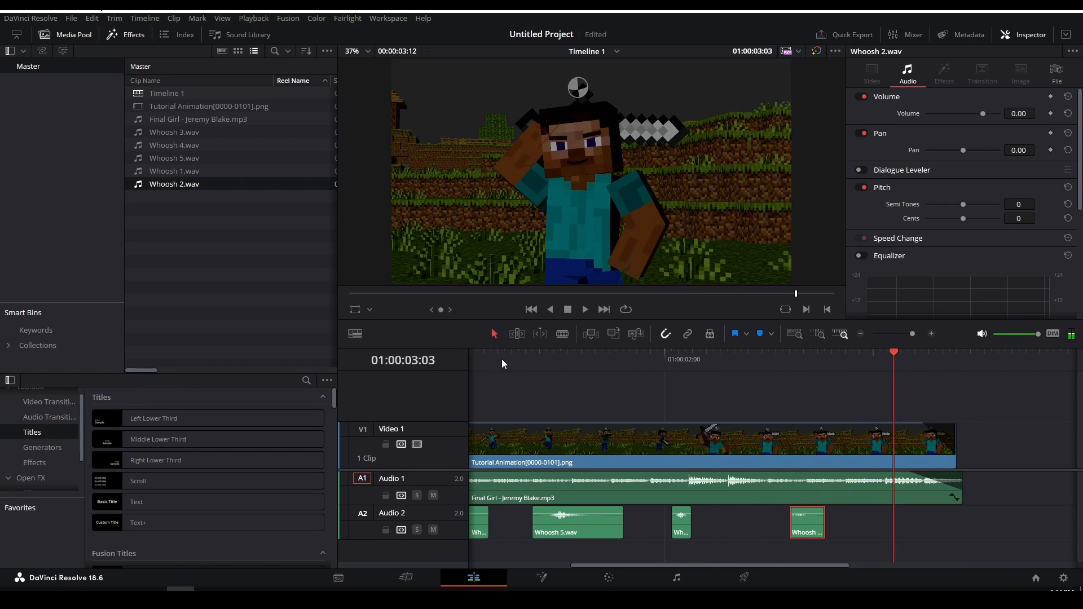
Overwrite the start of the Whoosh 5 clip on Audio 2 with the Whoosh 6 sound and play it back.
{"action": "left_click", "coordinate": [502, 359]}
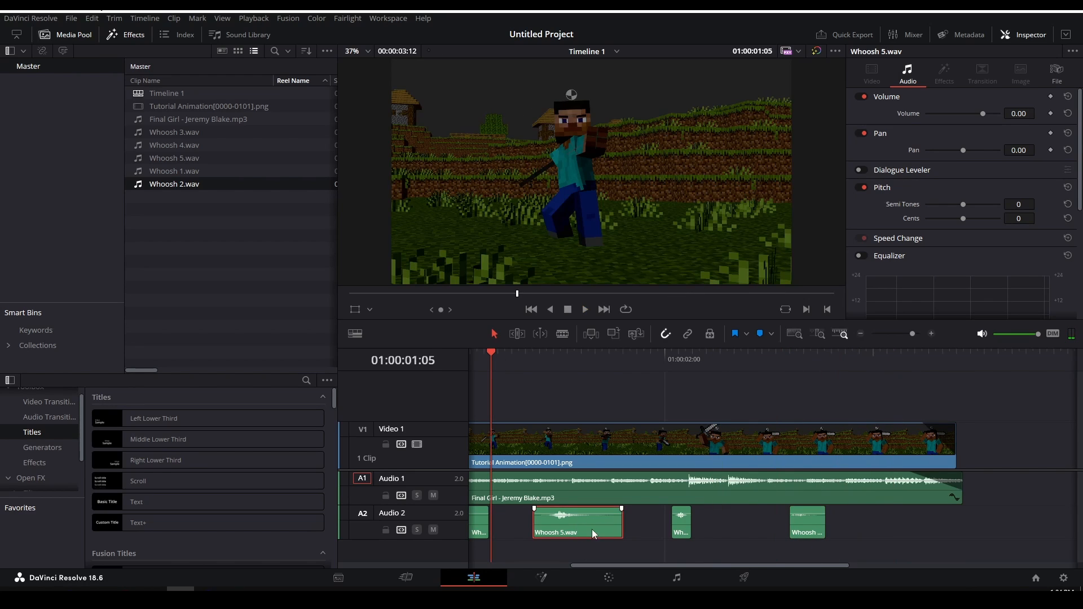
{"action": "left_click", "coordinate": [98, 587]}
{"action": "left_click", "coordinate": [237, 230]}
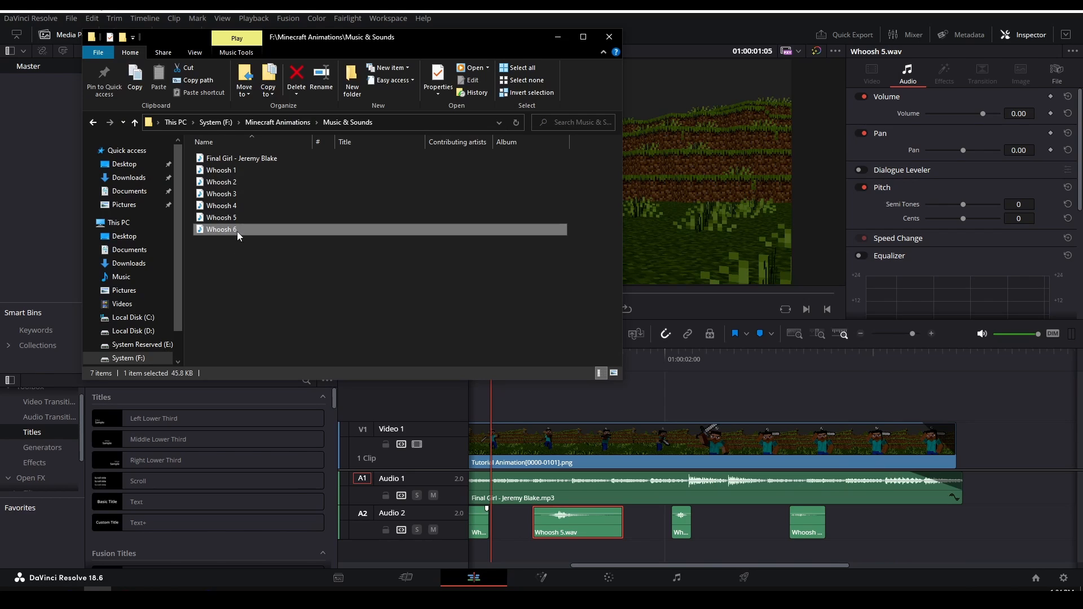
{"action": "left_click_drag", "start_coordinate": [244, 232], "coordinate": [537, 500]}
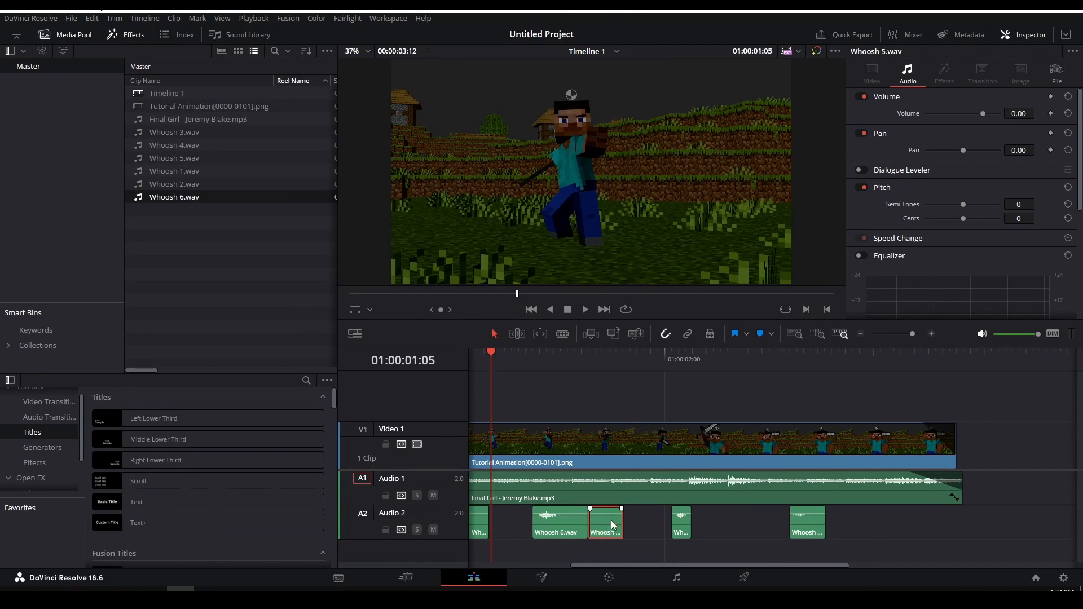
{"action": "key", "text": "space"}
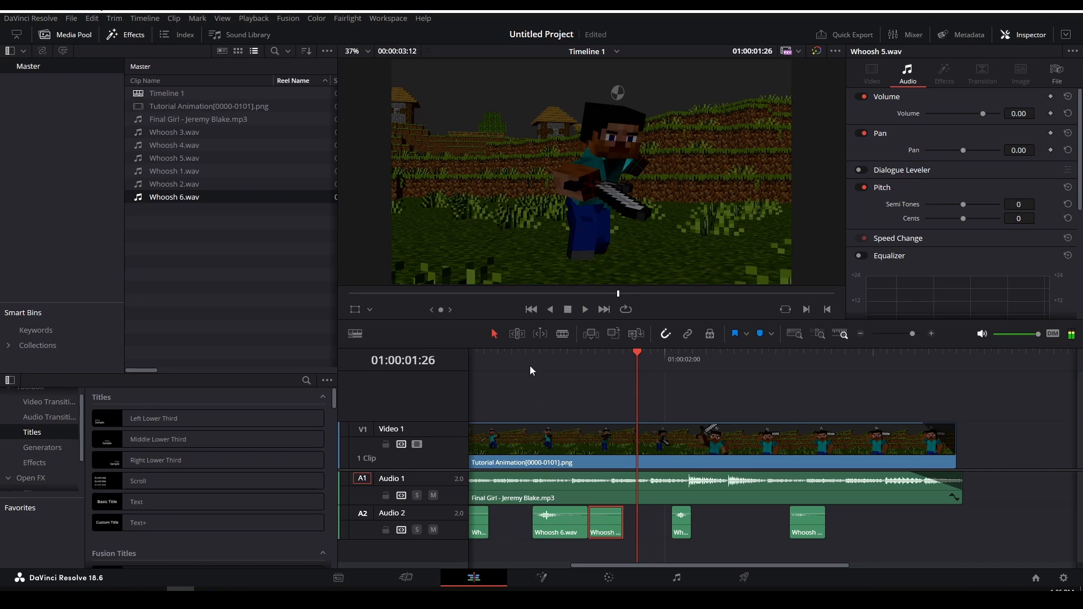
Delete the leftover piece of Whoosh 5 after the Whoosh 6 clip and replay the timeline from 01:00:01:08.
{"action": "left_click_drag", "start_coordinate": [529, 365], "coordinate": [581, 389]}
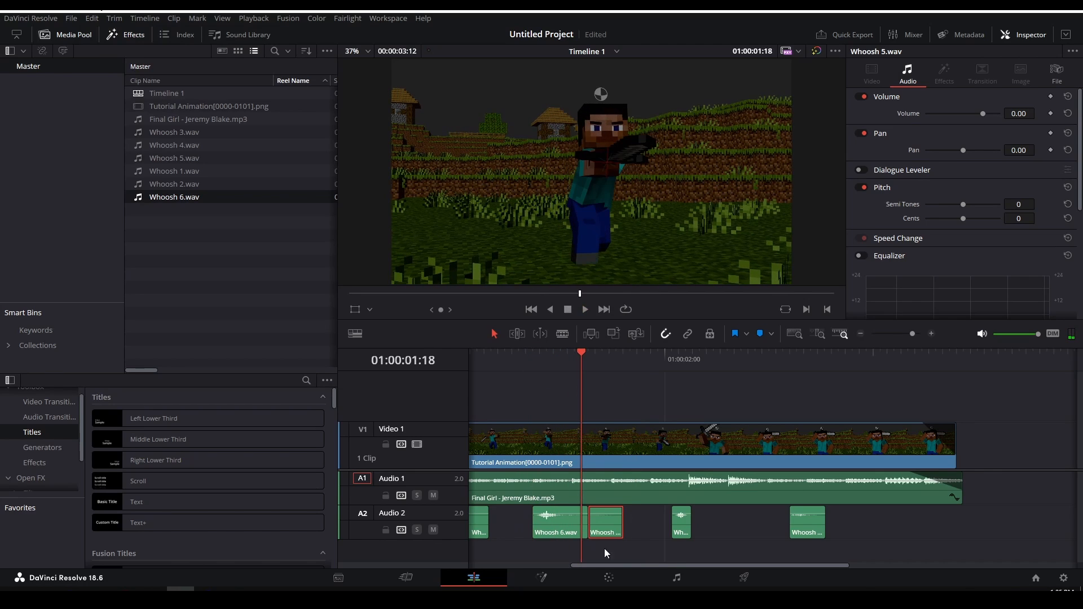
{"action": "mouse_move", "coordinate": [624, 521]}
{"action": "left_mouse_down"}
{"action": "mouse_move", "coordinate": [672, 520]}
{"action": "mouse_move", "coordinate": [617, 525]}
{"action": "left_mouse_up"}
{"action": "right_click", "coordinate": [618, 524]}
{"action": "left_click", "coordinate": [605, 522]}
{"action": "right_click", "coordinate": [608, 524]}
{"action": "left_click", "coordinate": [656, 313]}
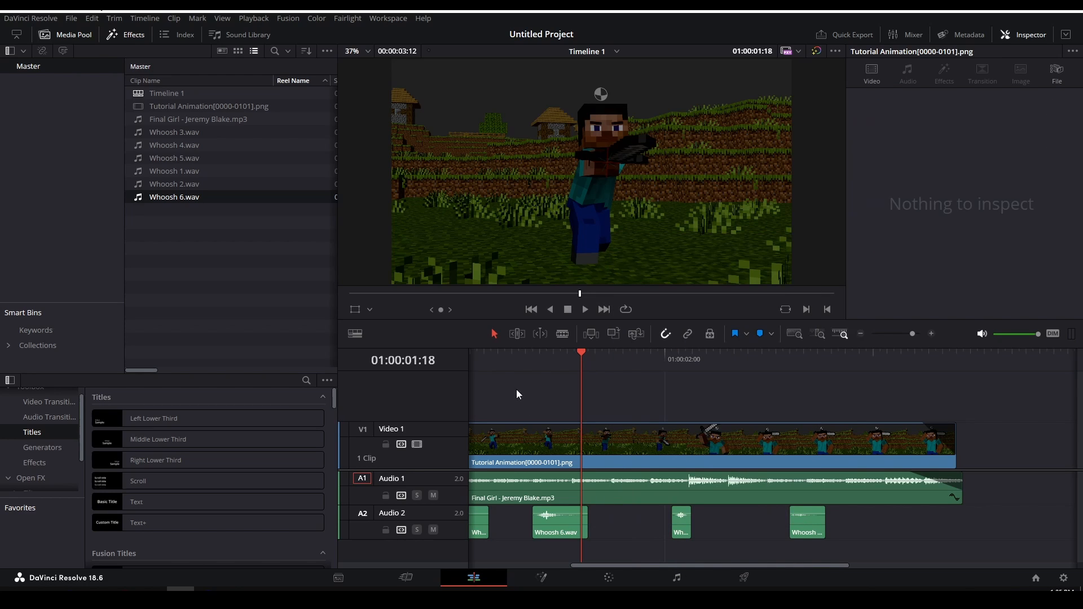
{"action": "left_click", "coordinate": [511, 359]}
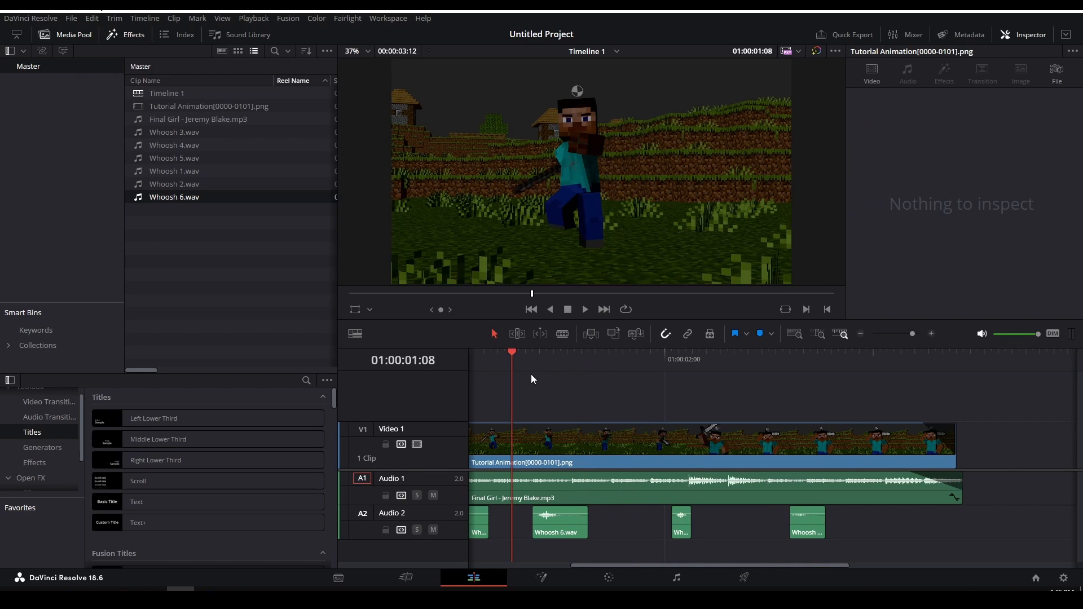
{"action": "scroll", "coordinate": [613, 516], "scroll_direction": "up", "scroll_amount": 1, "text": "ctrl"}
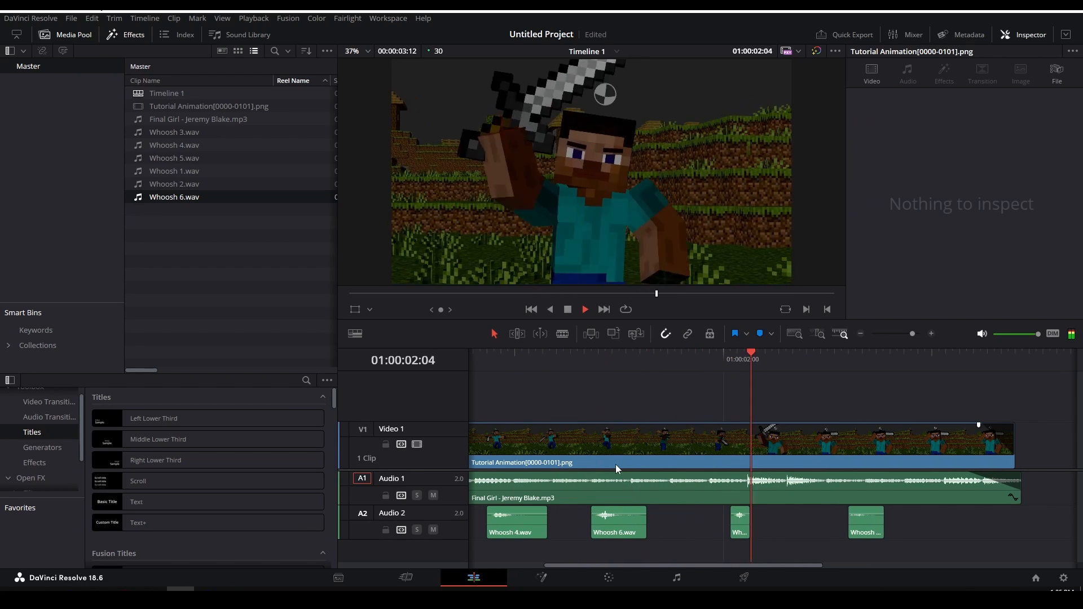
Save the project, play the timeline from the beginning, and replay the ending from about 01:00:02:00.
{"action": "left_click", "coordinate": [542, 361]}
{"action": "key", "text": "Home"}
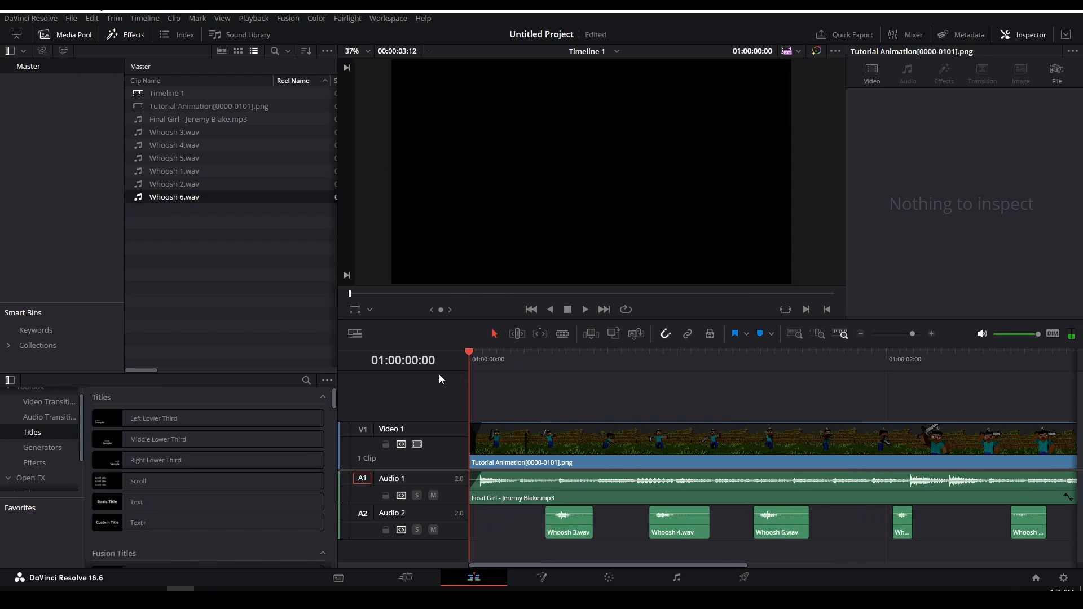
{"action": "key", "text": "ctrl+s"}
{"action": "key", "text": "space"}
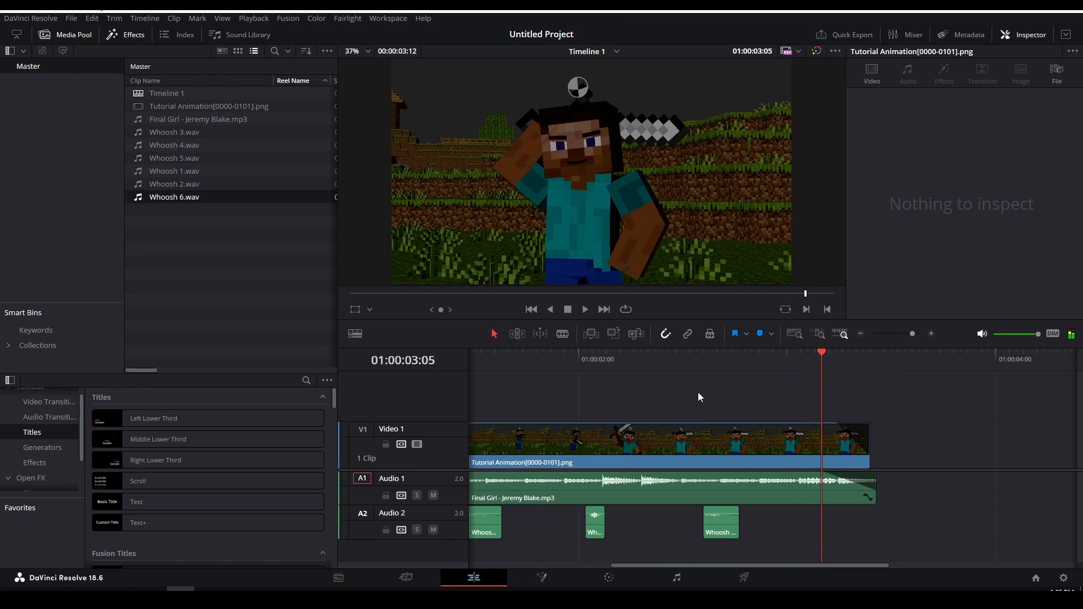
{"action": "left_click", "coordinate": [580, 354]}
{"action": "key", "text": "space"}
Move the Whoosh 1 clip on Audio 2 about two frames earlier to 01:00:01:29 and replay from 01:00:01:24.
{"action": "left_click_drag", "start_coordinate": [867, 367], "coordinate": [886, 382]}
{"action": "left_click", "coordinate": [845, 356]}
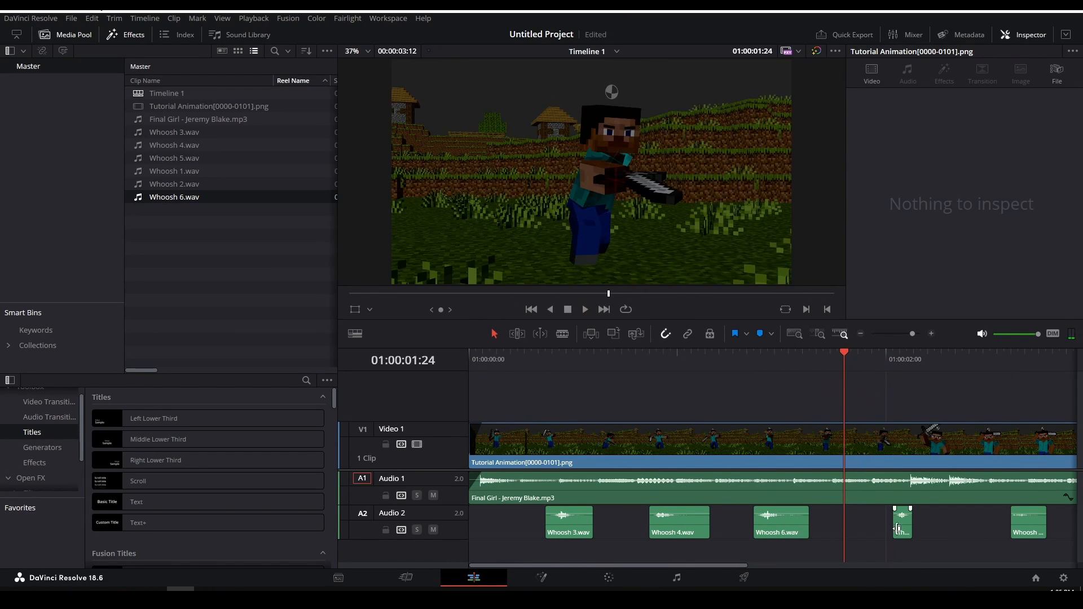
{"action": "left_click_drag", "start_coordinate": [902, 528], "coordinate": [888, 530]}
{"action": "key", "text": "space"}
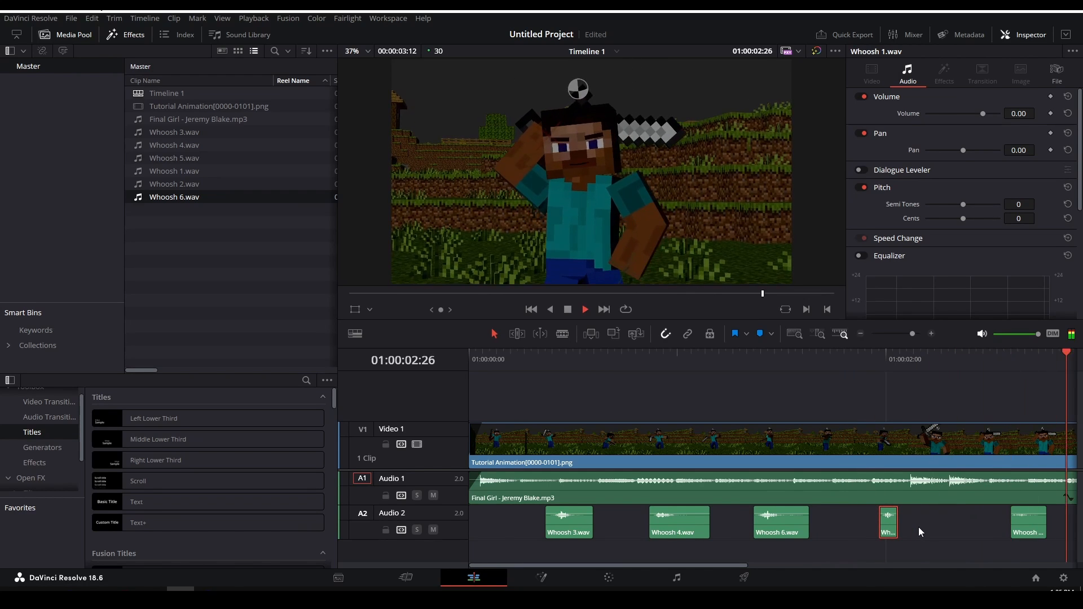
Check the sword movement around 01:00:02:05 and move the Whoosh 2 clip on Audio 2 earlier to about 01:00:02:16.
{"action": "left_click", "coordinate": [631, 364]}
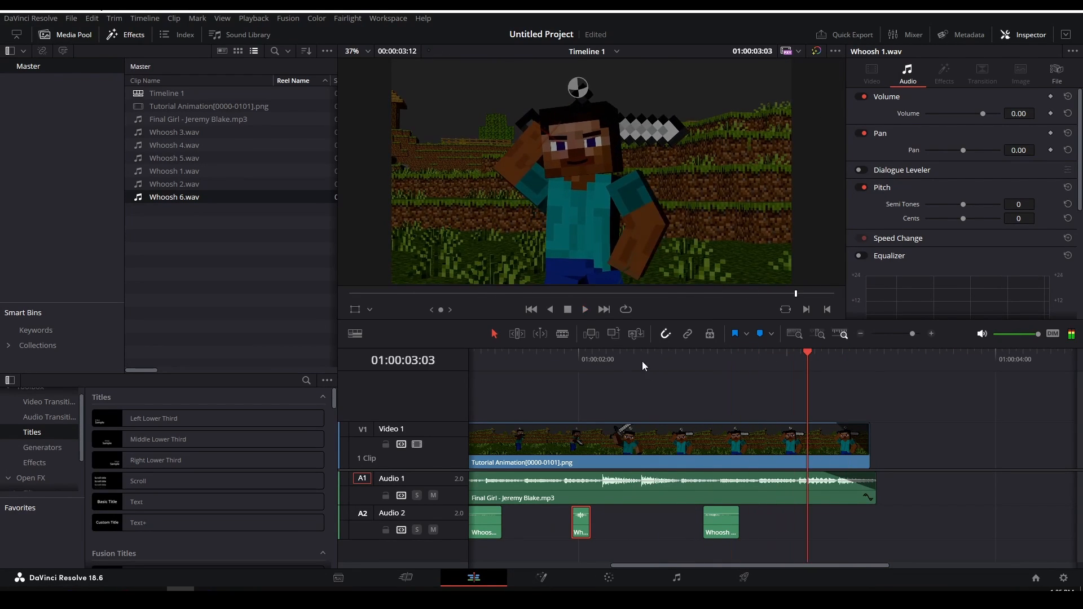
{"action": "left_click_drag", "start_coordinate": [642, 361], "coordinate": [613, 374]}
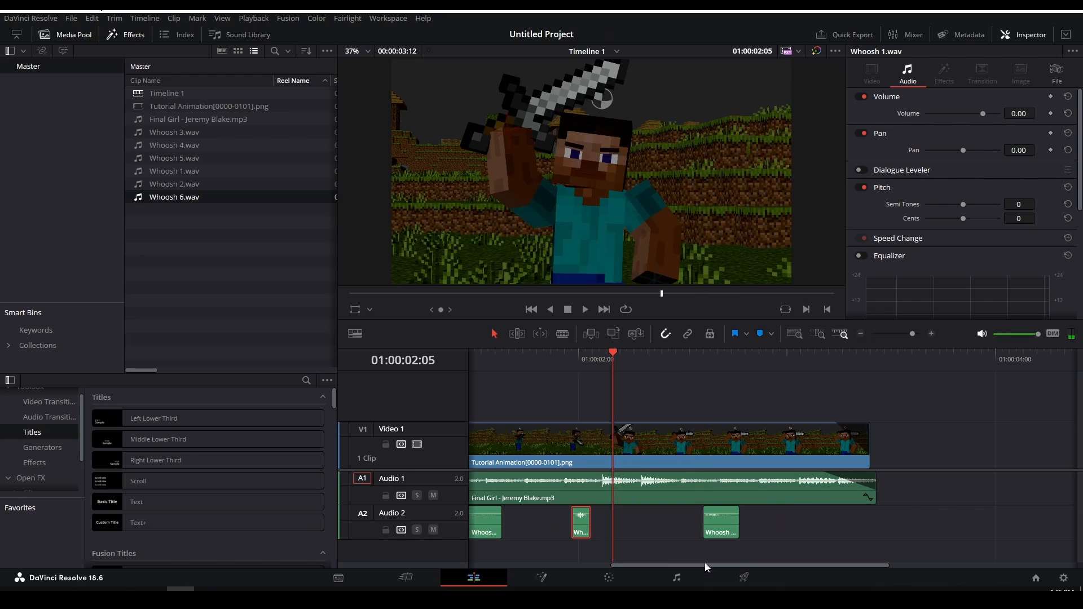
{"action": "left_click_drag", "start_coordinate": [727, 522], "coordinate": [713, 523]}
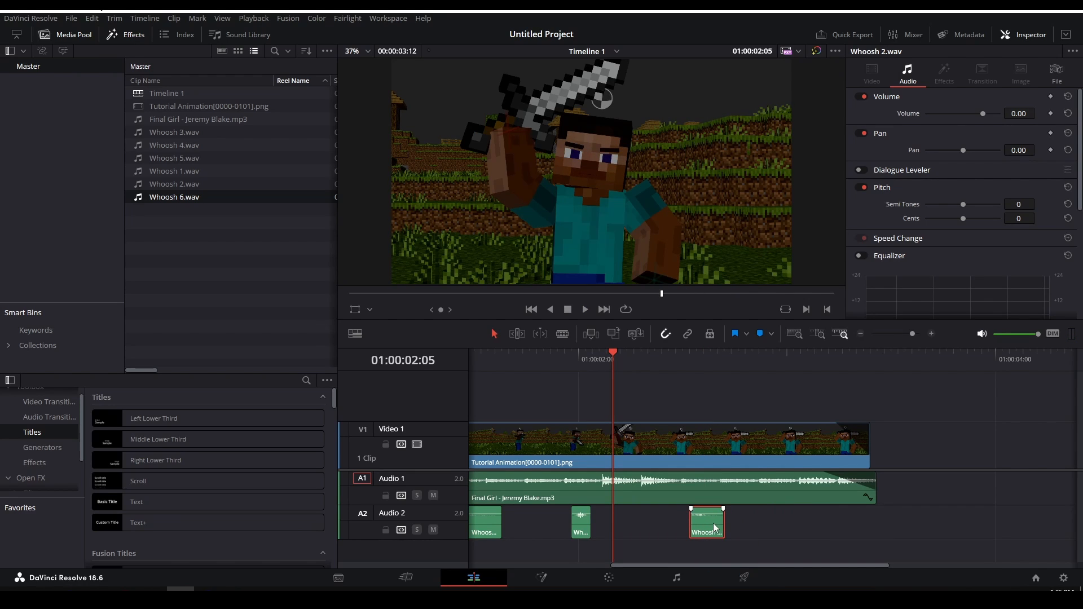
Check the starts of the Whoosh 6 and Whoosh 4 clips against the character's movement at 01:00:01:11 and 01:00:00:26.
{"action": "scroll", "coordinate": [713, 524], "scroll_direction": "up", "scroll_amount": 5, "text": "alt"}
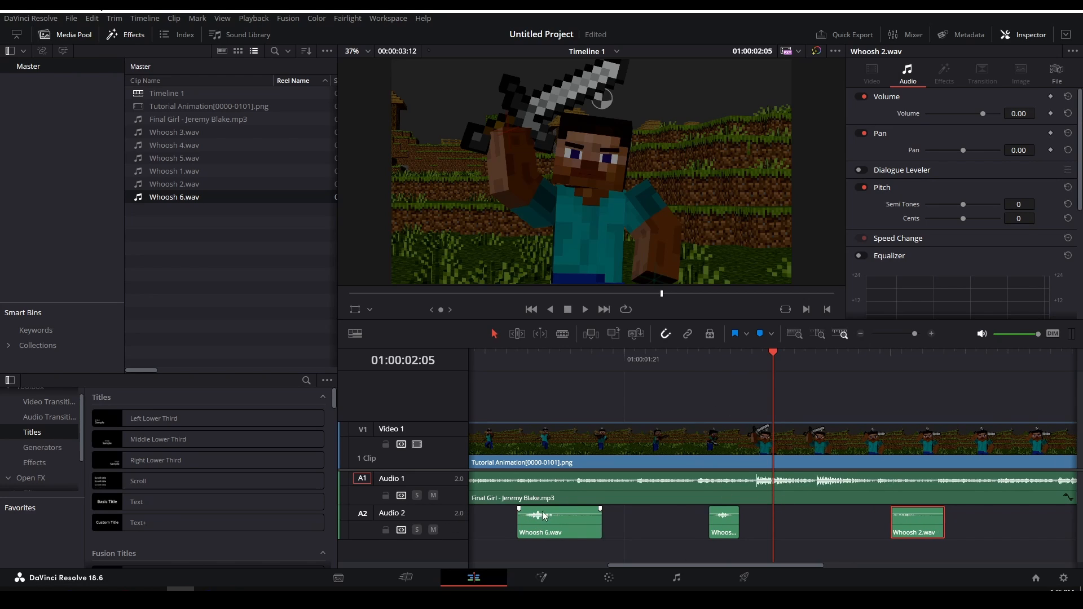
{"action": "left_click", "coordinate": [536, 362]}
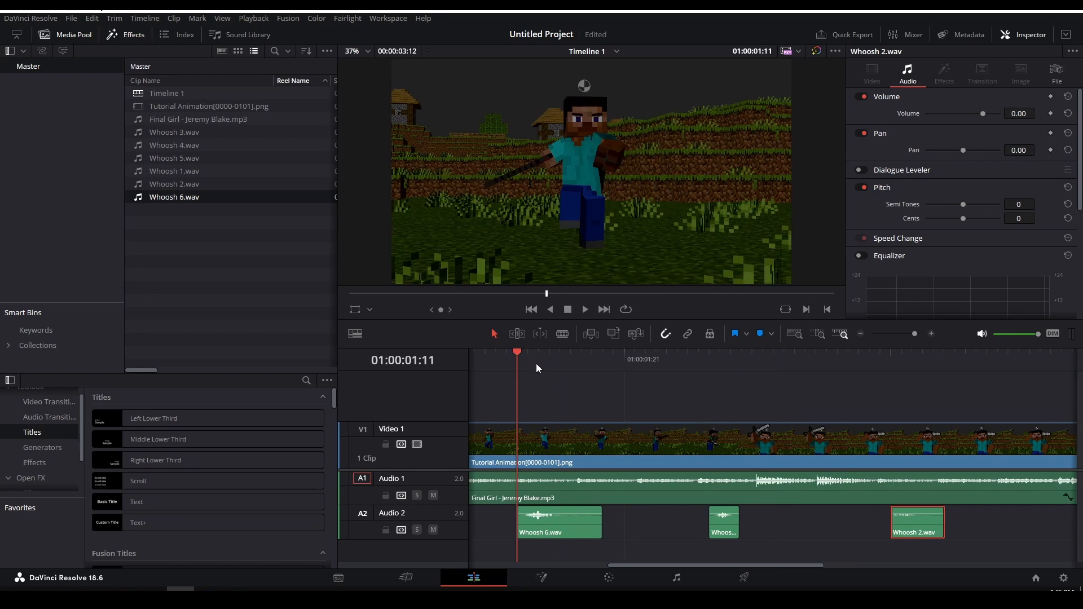
{"action": "scroll", "coordinate": [594, 524], "scroll_direction": "up", "scroll_amount": 3, "text": "alt"}
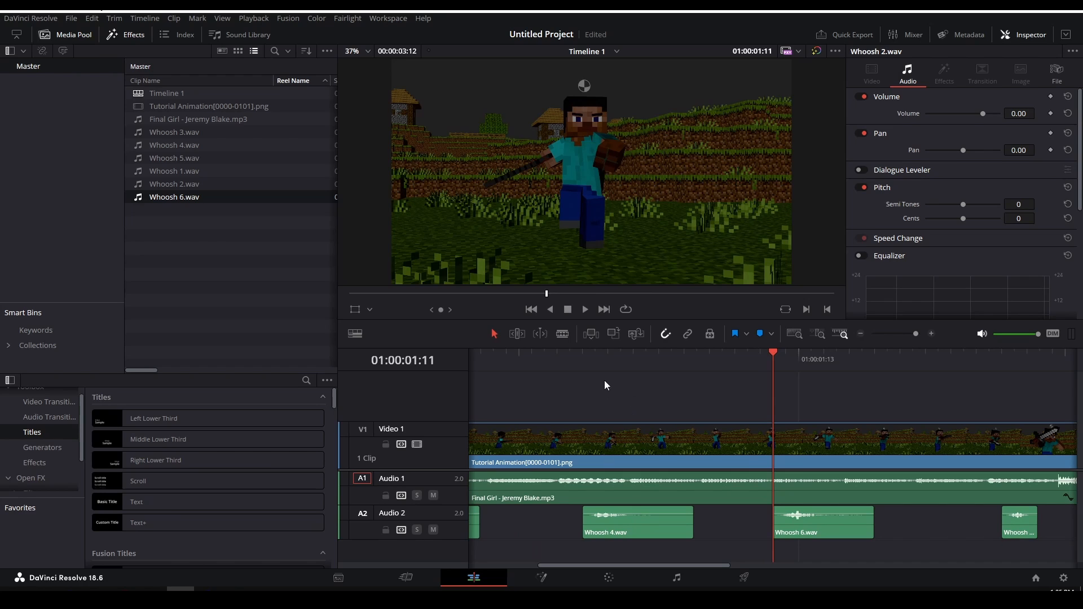
{"action": "left_click", "coordinate": [584, 364]}
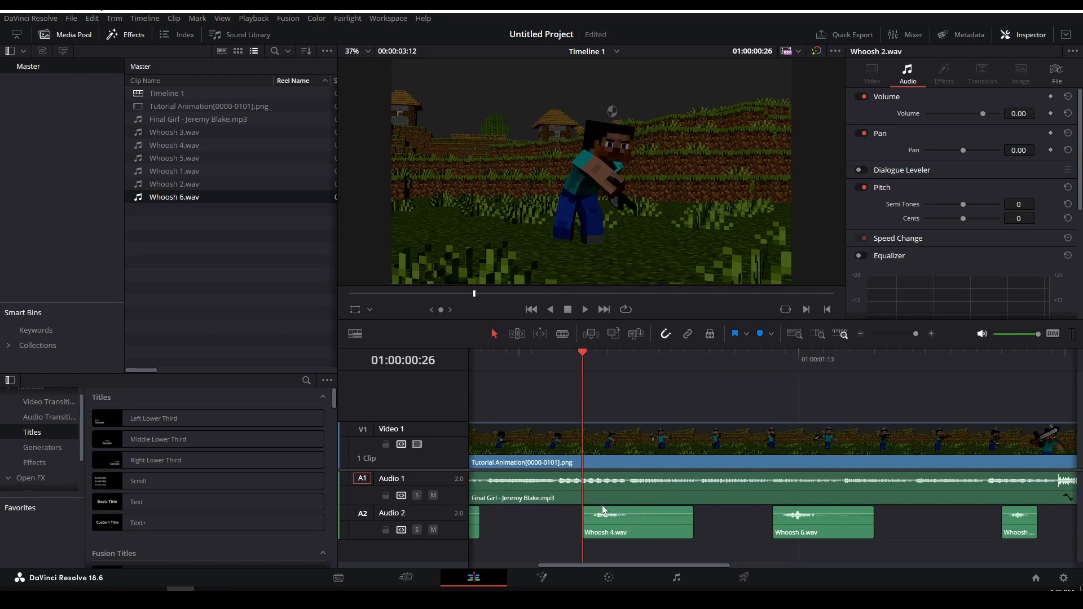
{"action": "left_click_drag", "start_coordinate": [641, 365], "coordinate": [614, 392]}
{"action": "left_click", "coordinate": [795, 374]}
{"action": "left_click_drag", "start_coordinate": [550, 365], "coordinate": [424, 382]}
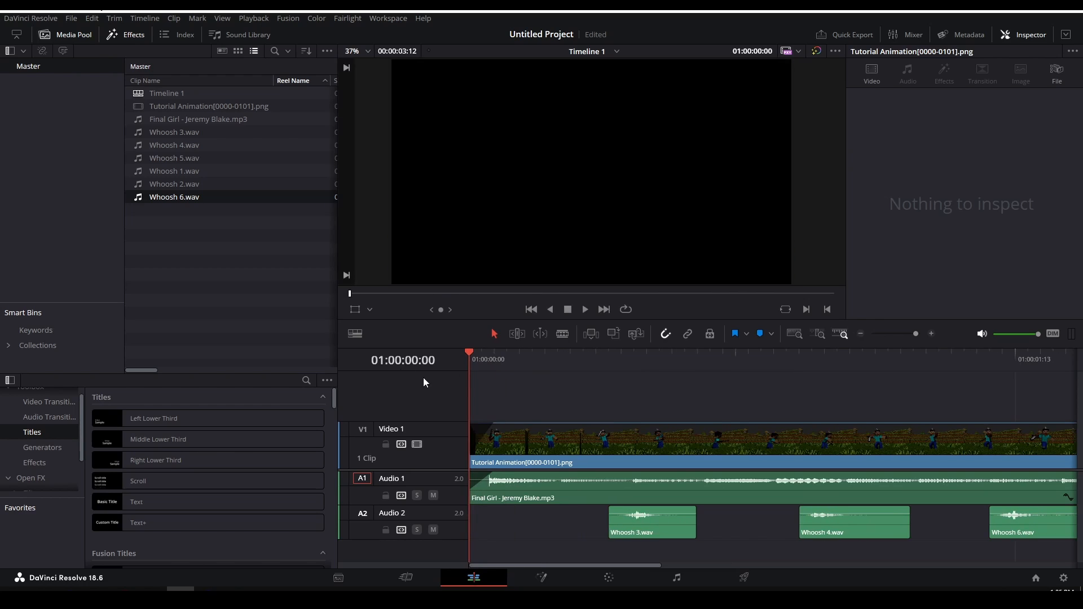
Play the whole timeline from the beginning to the end of the animation and return to 01:00:00:00.
{"action": "scroll", "coordinate": [667, 445], "scroll_direction": "down", "scroll_amount": 5, "text": "alt"}
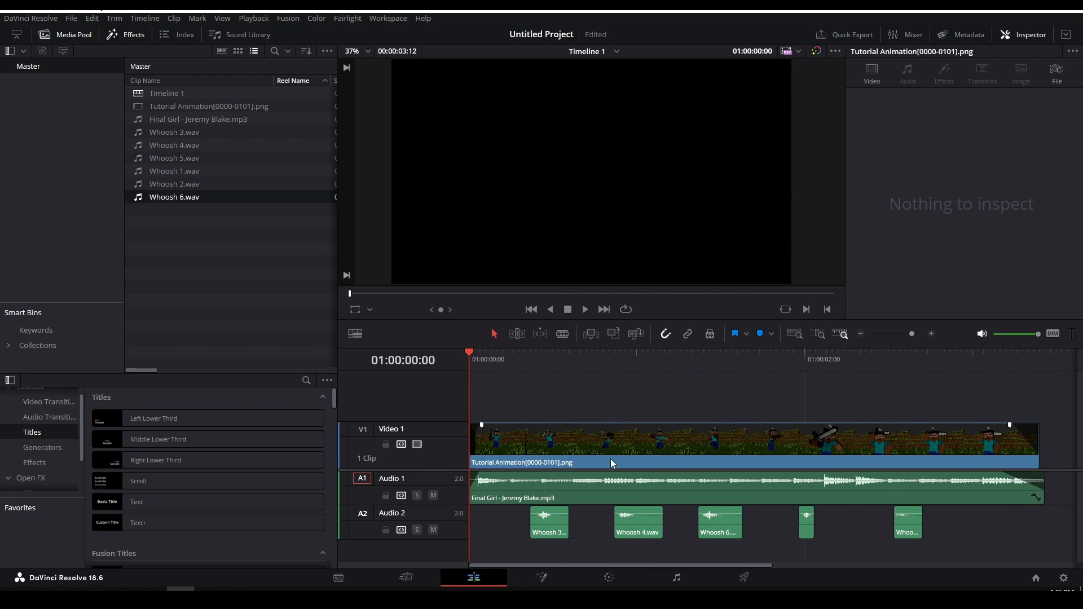
{"action": "key", "text": "space"}
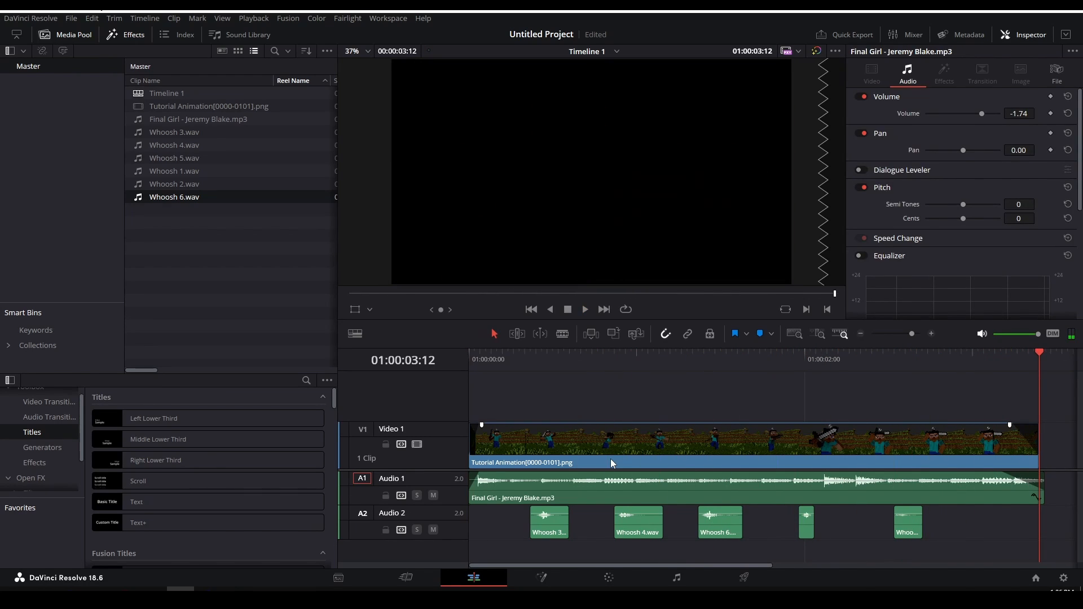
{"action": "key", "text": "Home"}
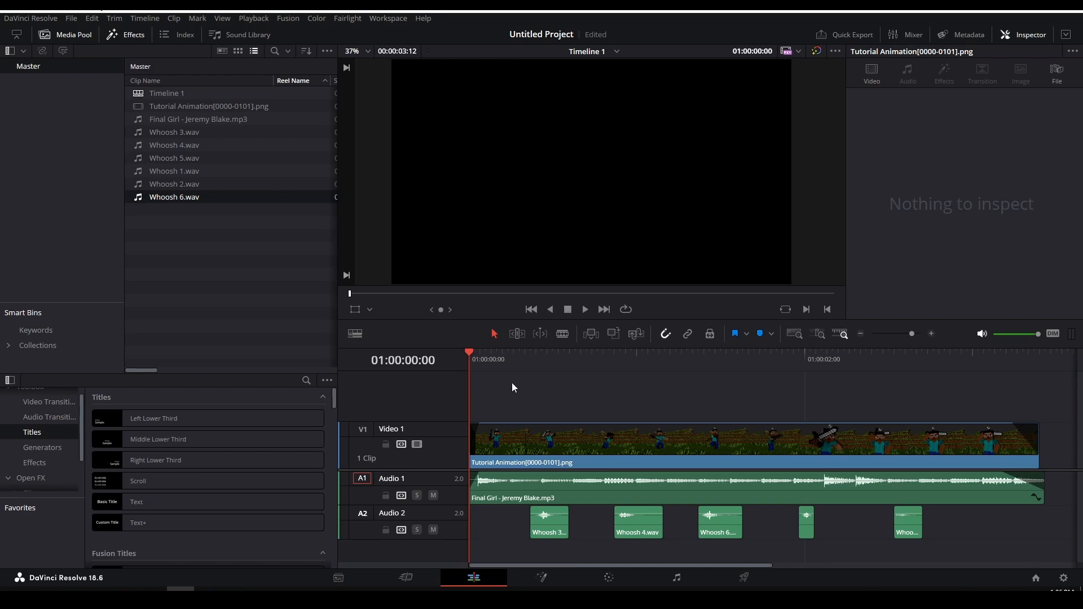
Mark the In point at 01:00:00:00 and the Out point at the end of the music for a 00:00:03:13 range.
{"action": "left_click_drag", "start_coordinate": [524, 357], "coordinate": [463, 359]}
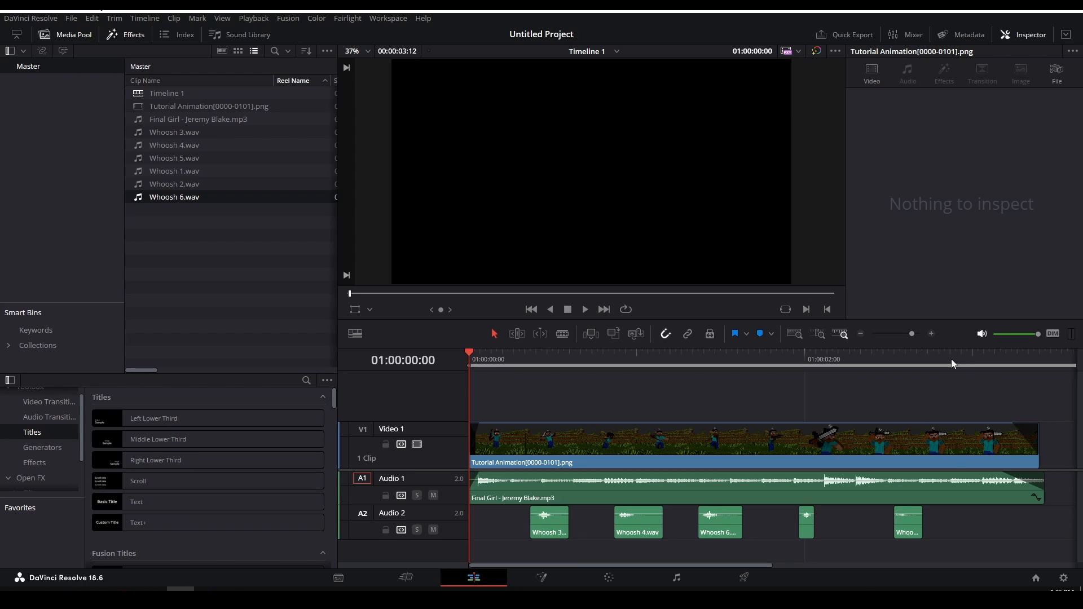
{"action": "left_click_drag", "start_coordinate": [953, 354], "coordinate": [1028, 364]}
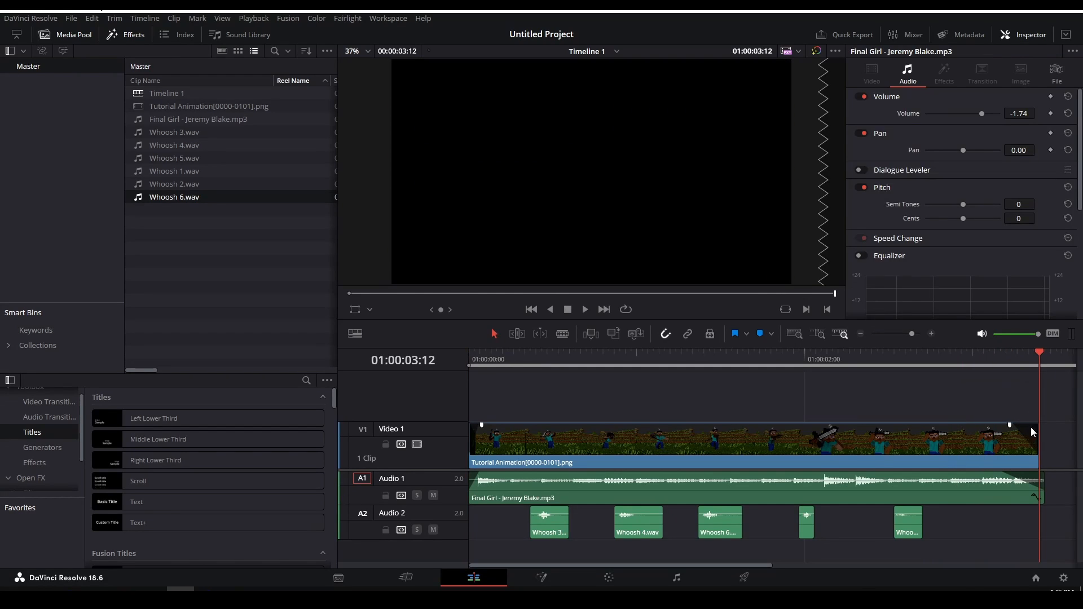
{"action": "key", "text": "ctrl+="}
{"action": "key", "text": "ctrl+="}
{"action": "left_click_drag", "start_coordinate": [747, 359], "coordinate": [786, 506]}
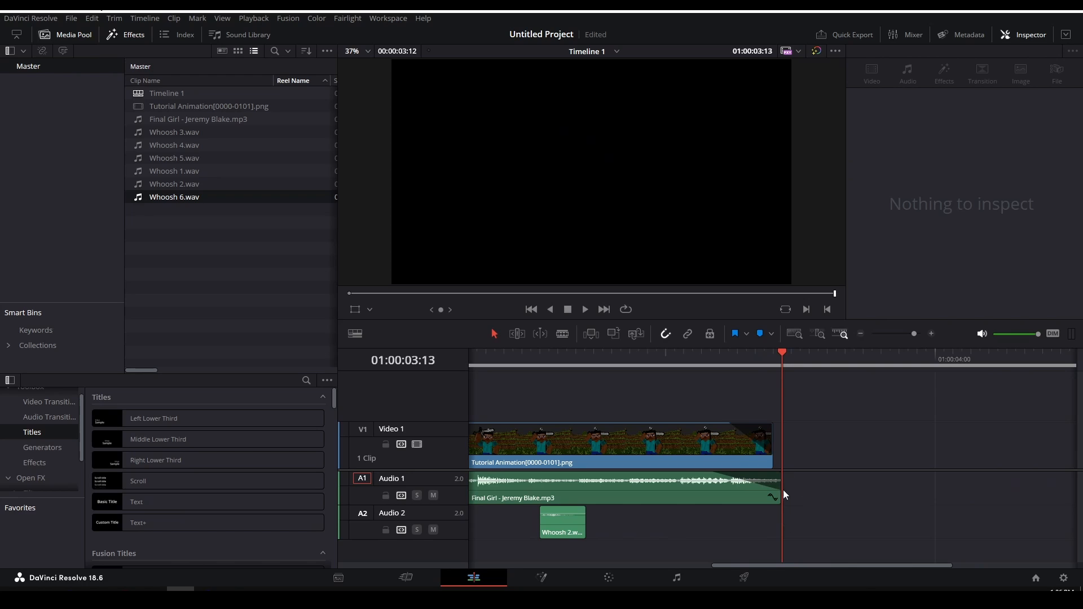
{"action": "left_click", "coordinate": [777, 490]}
{"action": "left_click_drag", "start_coordinate": [746, 356], "coordinate": [783, 365]}
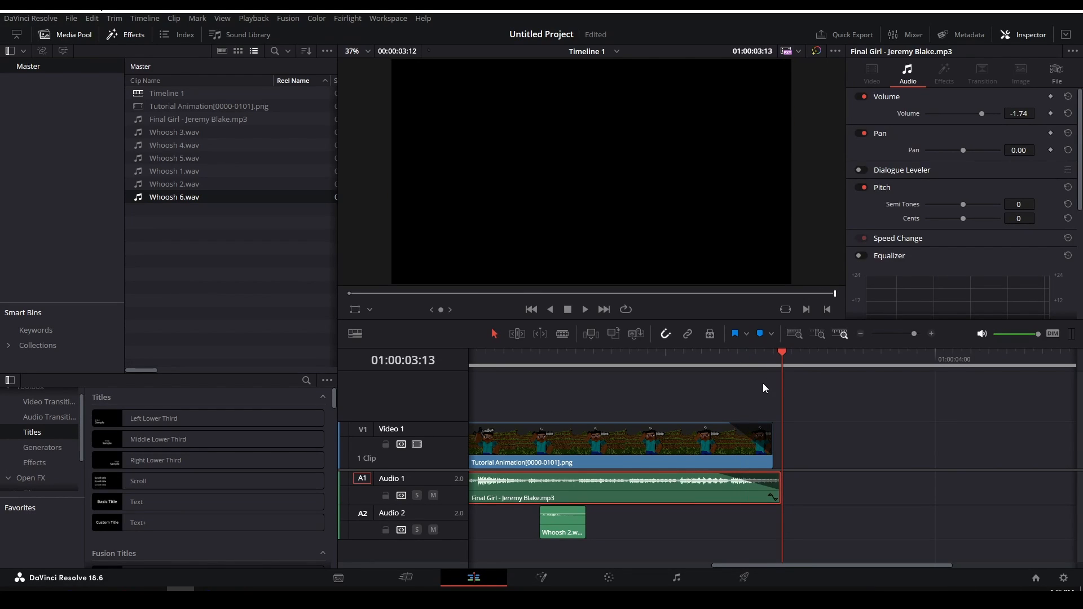
{"action": "left_click_drag", "start_coordinate": [768, 365], "coordinate": [783, 370]}
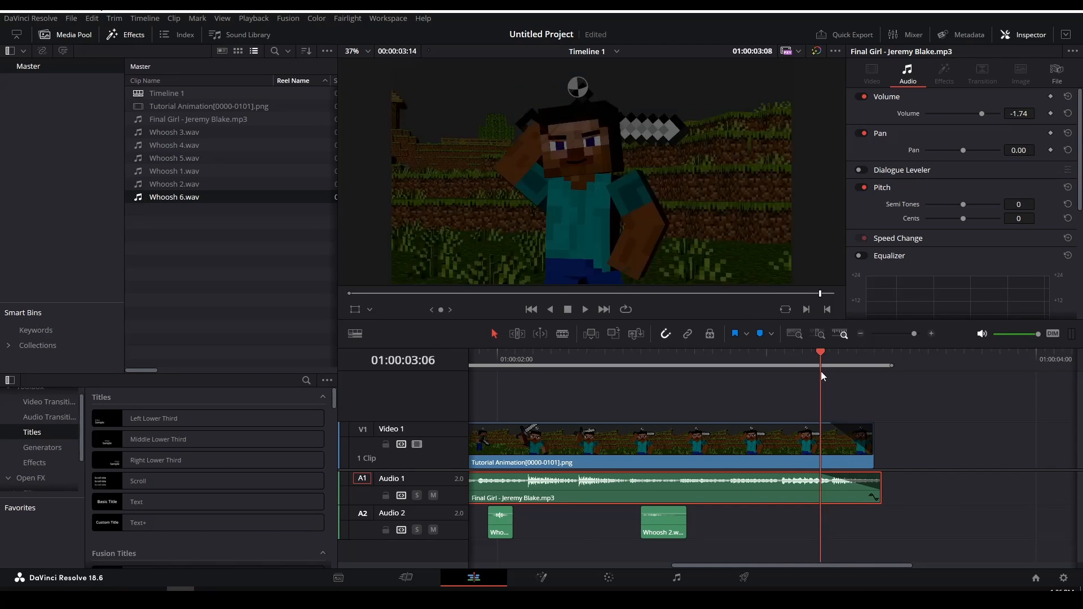
{"action": "left_click_drag", "start_coordinate": [822, 373], "coordinate": [802, 374]}
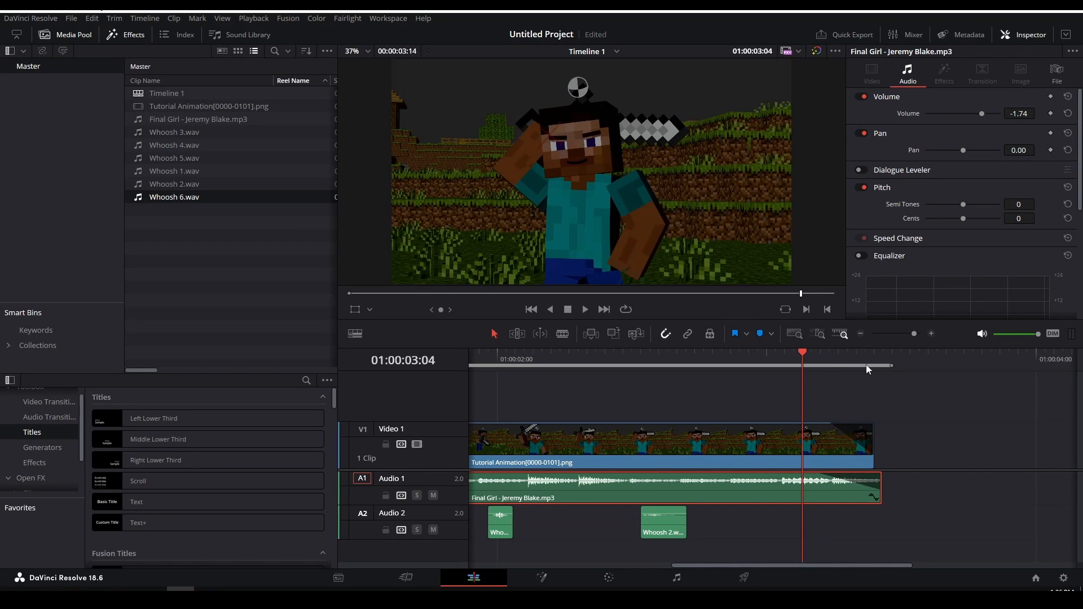
{"action": "left_click_drag", "start_coordinate": [889, 364], "coordinate": [419, 432]}
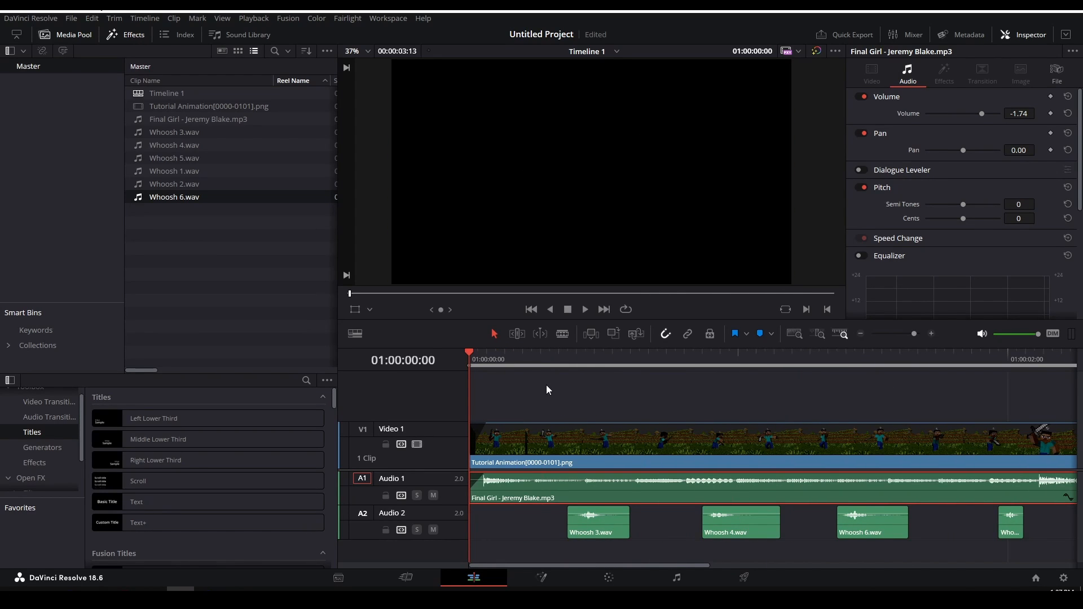
Scrub the opening movement to 01:00:00:17 to check it against the first whoosh, and play the marked range from the start.
{"action": "scroll", "coordinate": [588, 401], "scroll_direction": "down", "scroll_amount": 4, "text": "alt"}
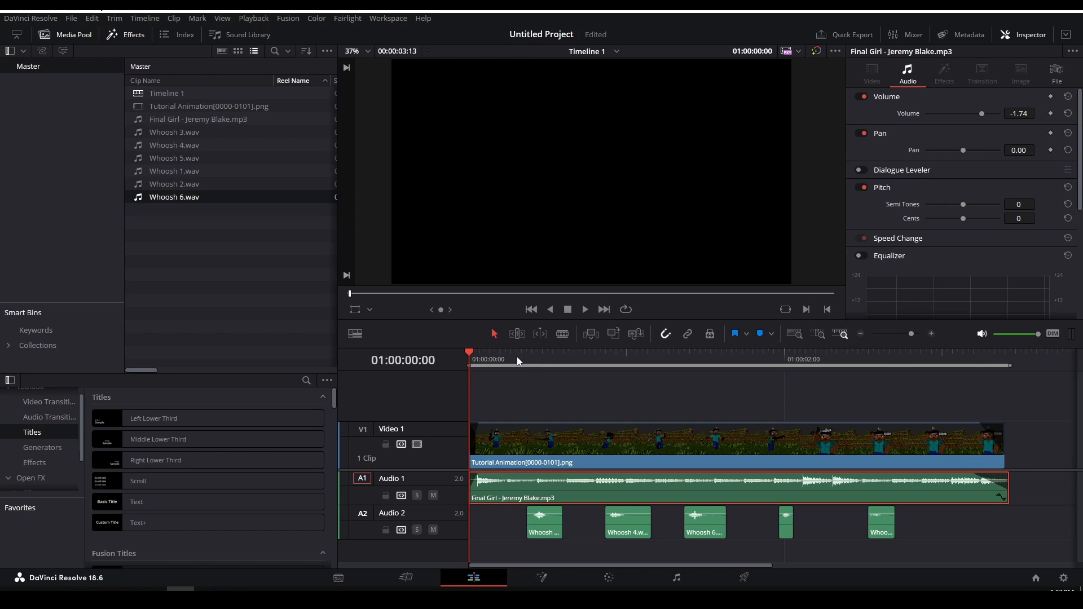
{"action": "key", "text": "space"}
{"action": "left_click_drag", "start_coordinate": [526, 360], "coordinate": [668, 374]}
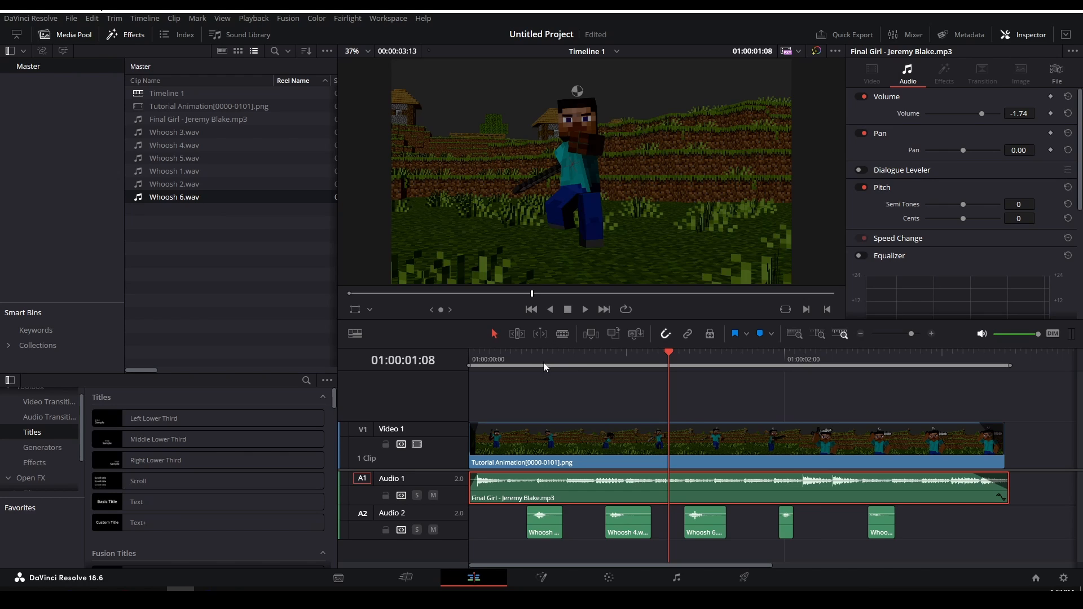
{"action": "left_click_drag", "start_coordinate": [480, 357], "coordinate": [519, 387]}
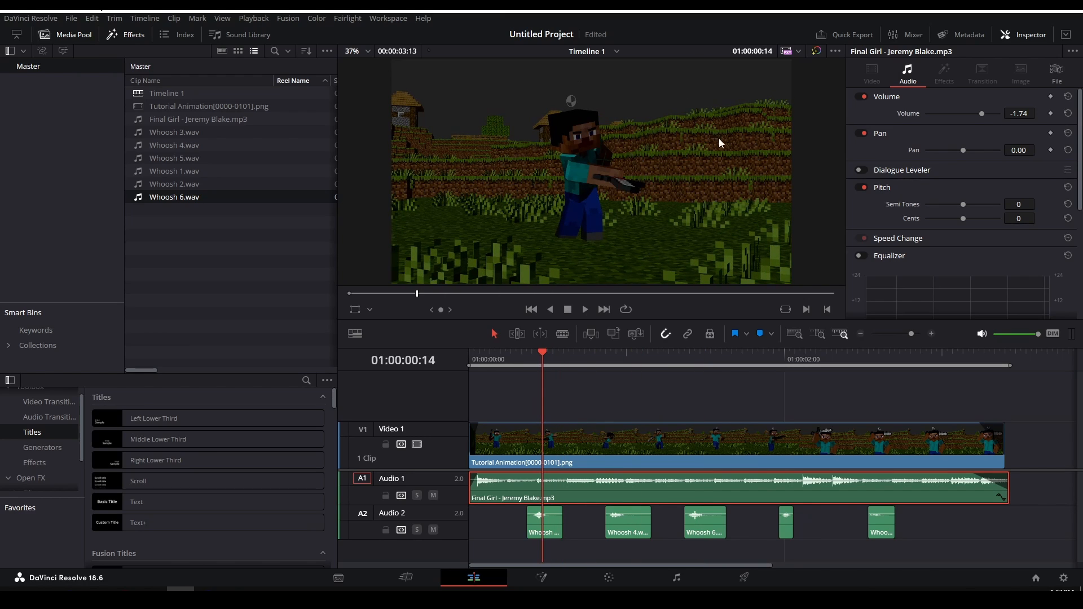
{"action": "left_click_drag", "start_coordinate": [497, 360], "coordinate": [559, 381]}
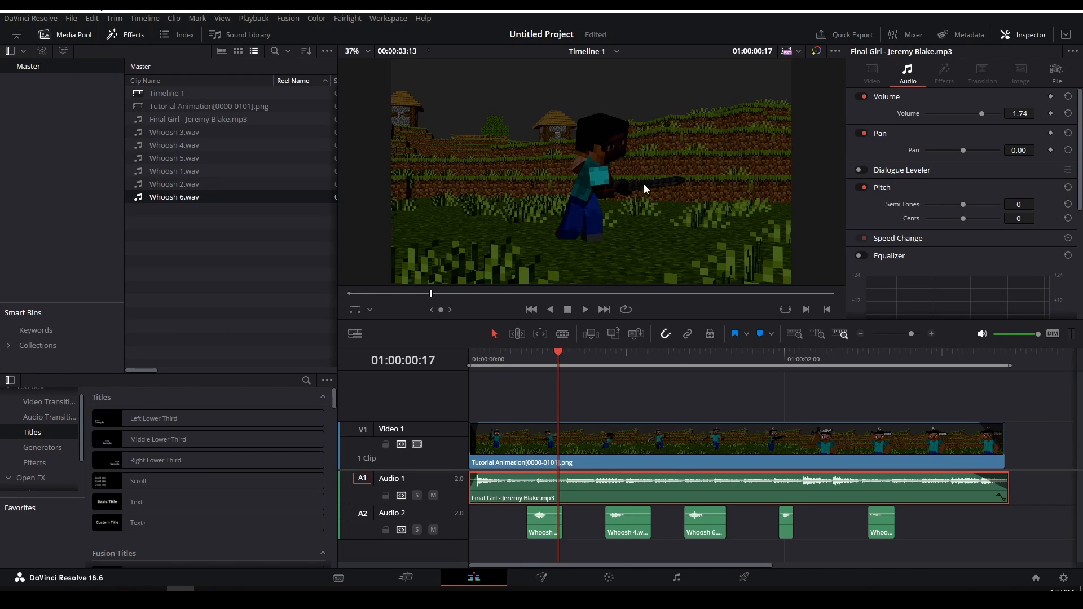
{"action": "left_click_drag", "start_coordinate": [555, 370], "coordinate": [468, 420]}
{"action": "key", "text": "space"}
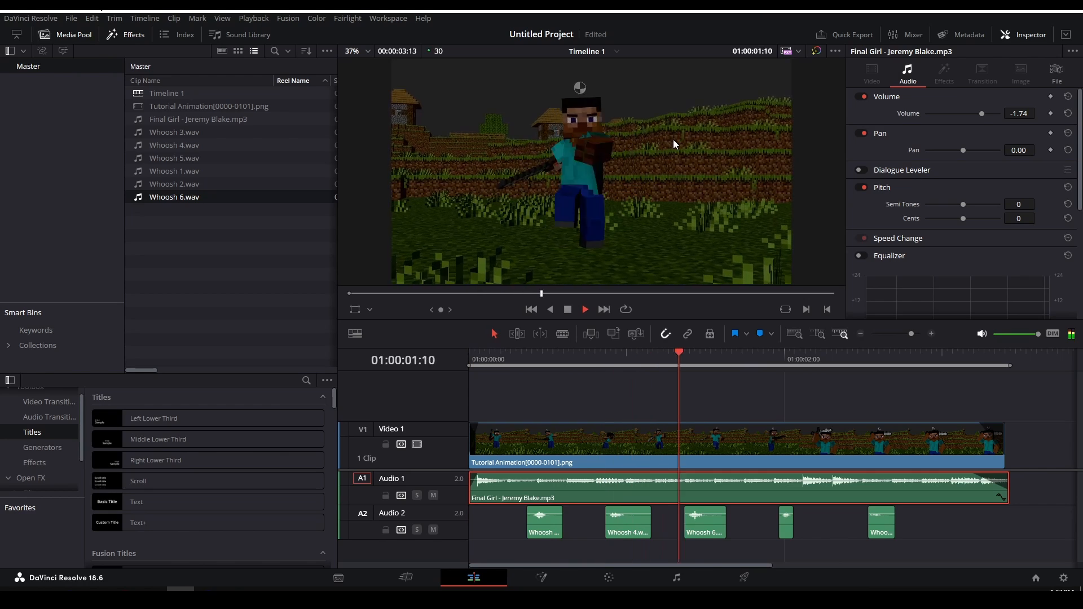
{"action": "key", "text": "space"}
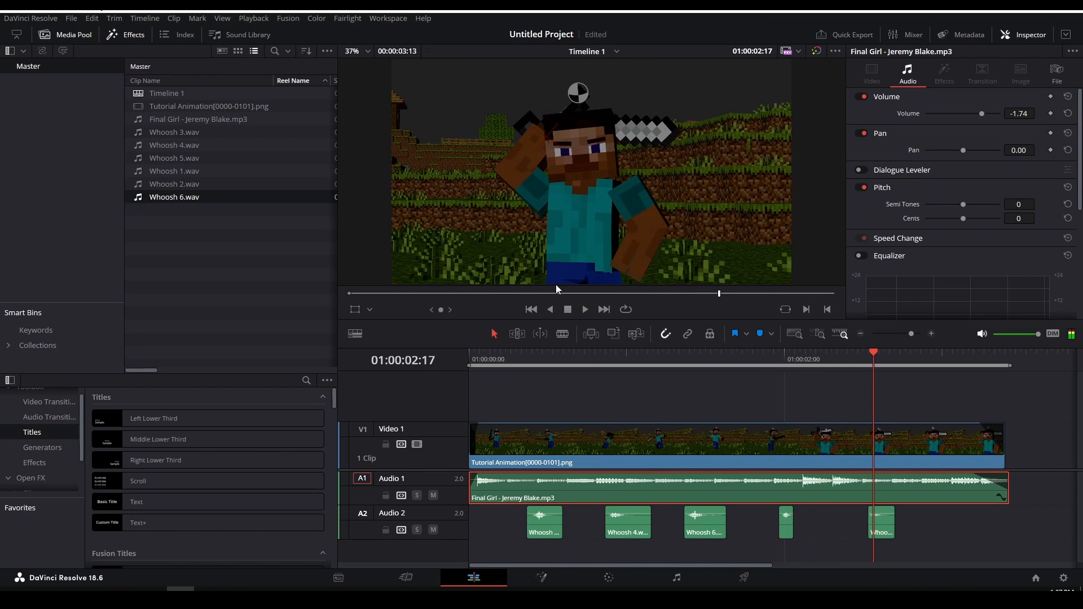
Inspect the opening frames at 01:00:00:05 and 01:00:00:03, and replay the finished edit from the beginning to 01:00:02:23.
{"action": "left_click", "coordinate": [495, 361]}
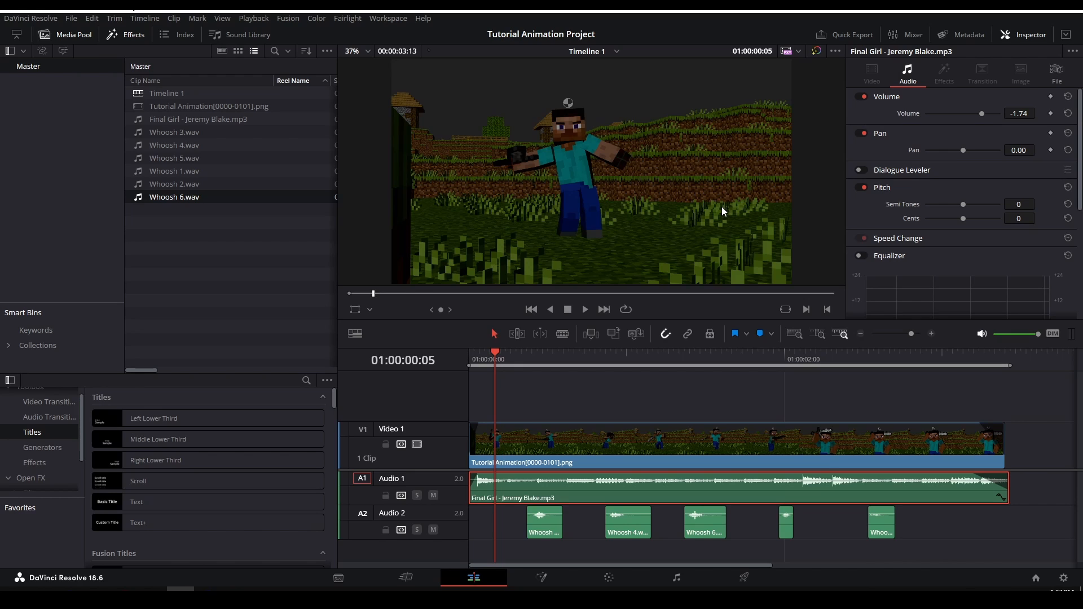
{"action": "scroll", "coordinate": [624, 224], "scroll_direction": "down", "scroll_amount": 1}
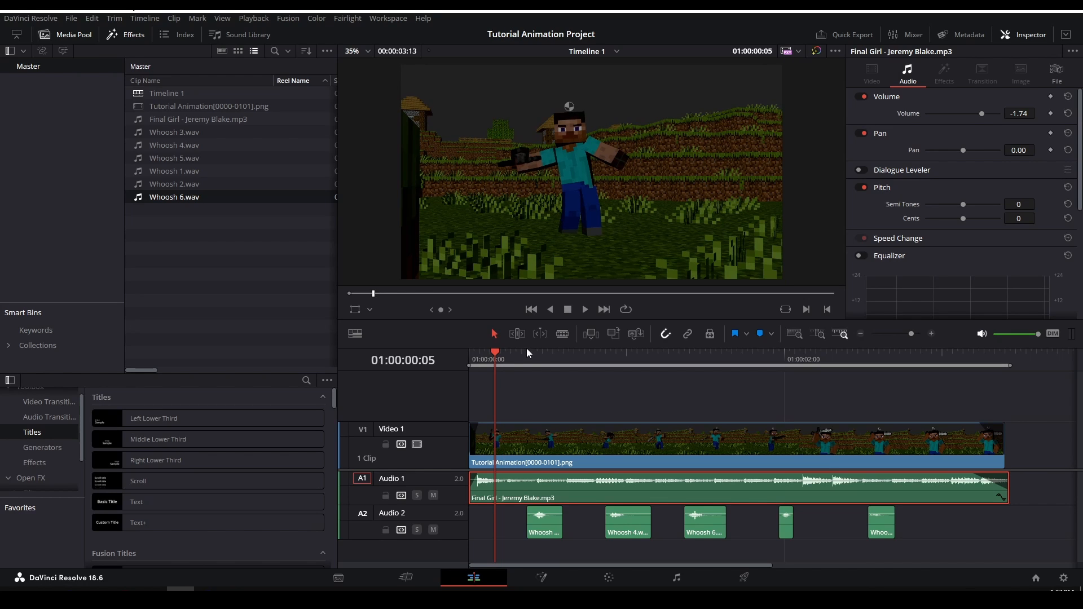
{"action": "left_click_drag", "start_coordinate": [526, 354], "coordinate": [484, 406]}
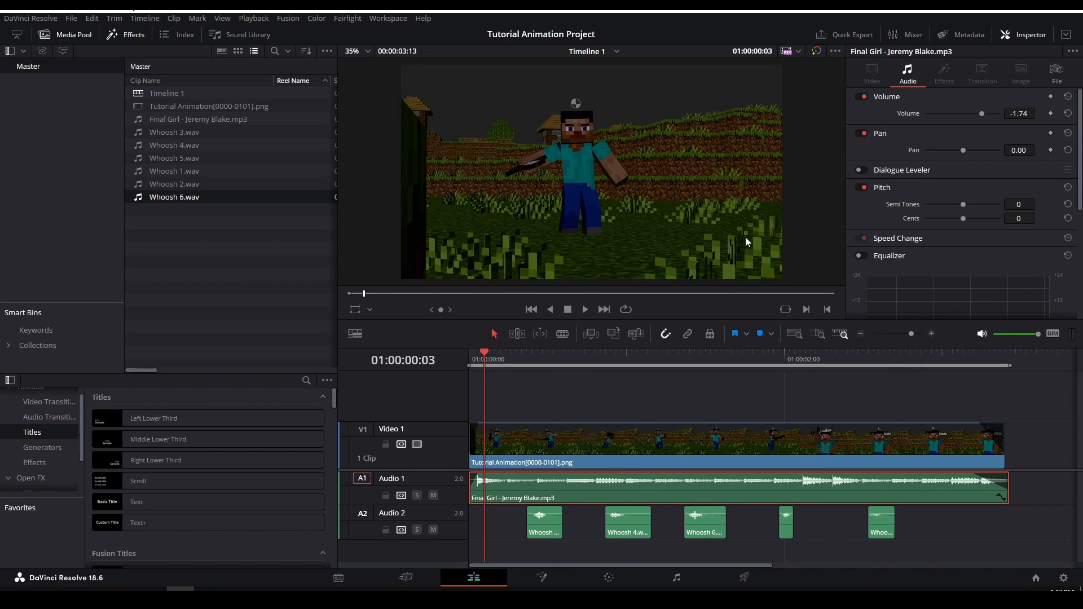
{"action": "key", "text": "End"}
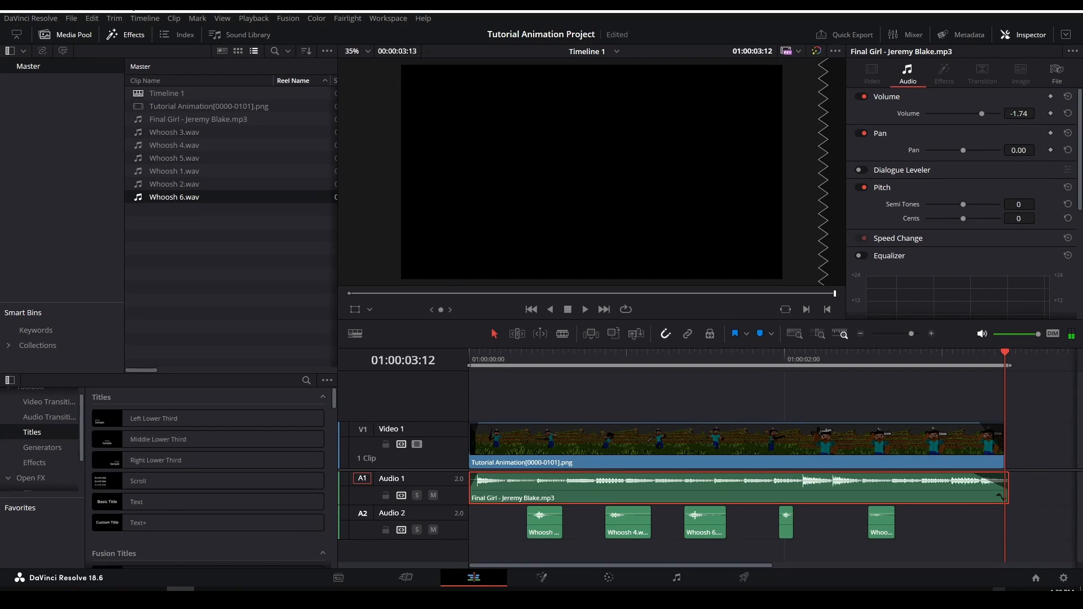
{"action": "left_click_drag", "start_coordinate": [543, 355], "coordinate": [458, 363]}
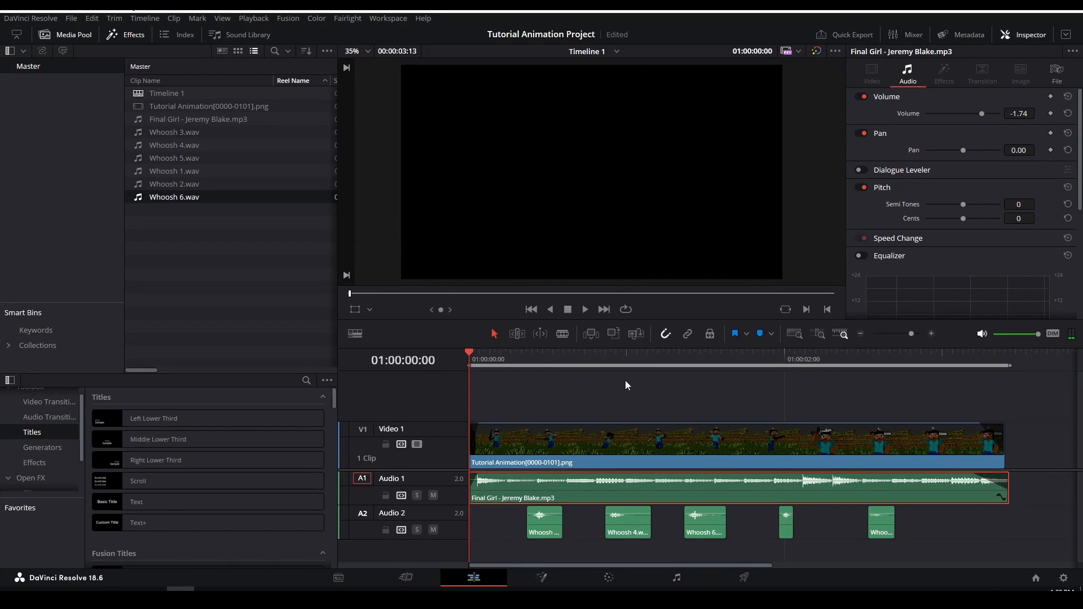
{"action": "key", "text": "space"}
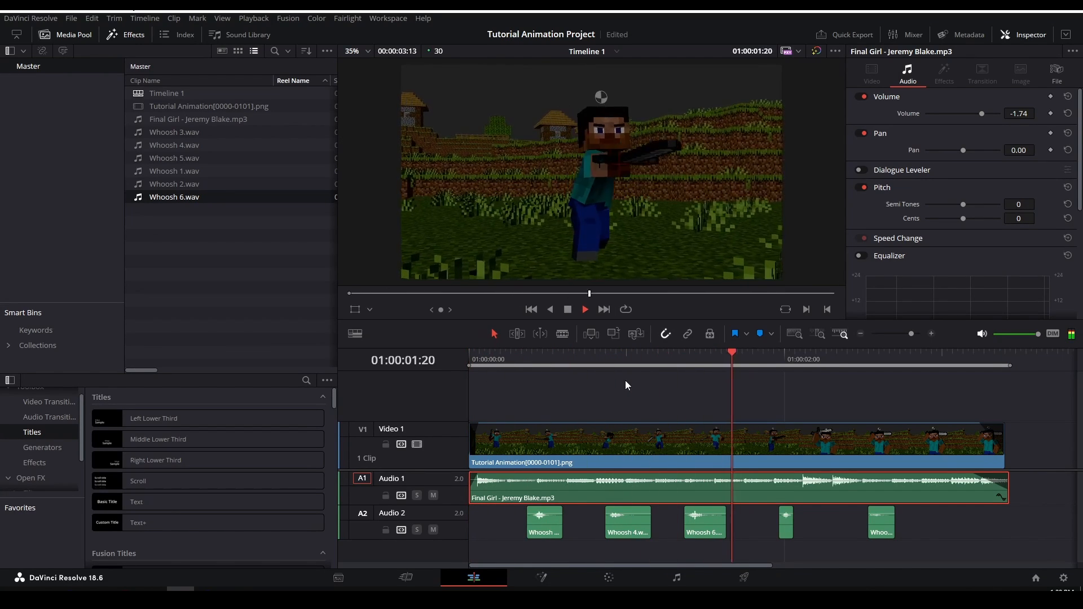
{"action": "key", "text": "space"}
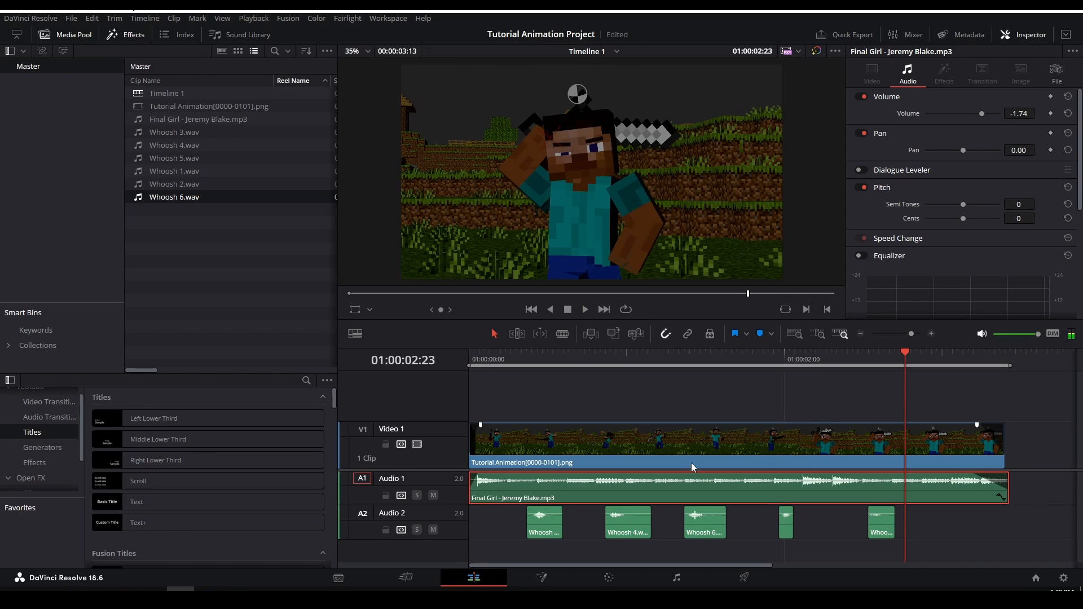
On the Fairlight page, lower the Bus 1 fader to -6.5 and play the timeline from 01:00:00:00.
{"action": "left_click", "coordinate": [686, 576]}
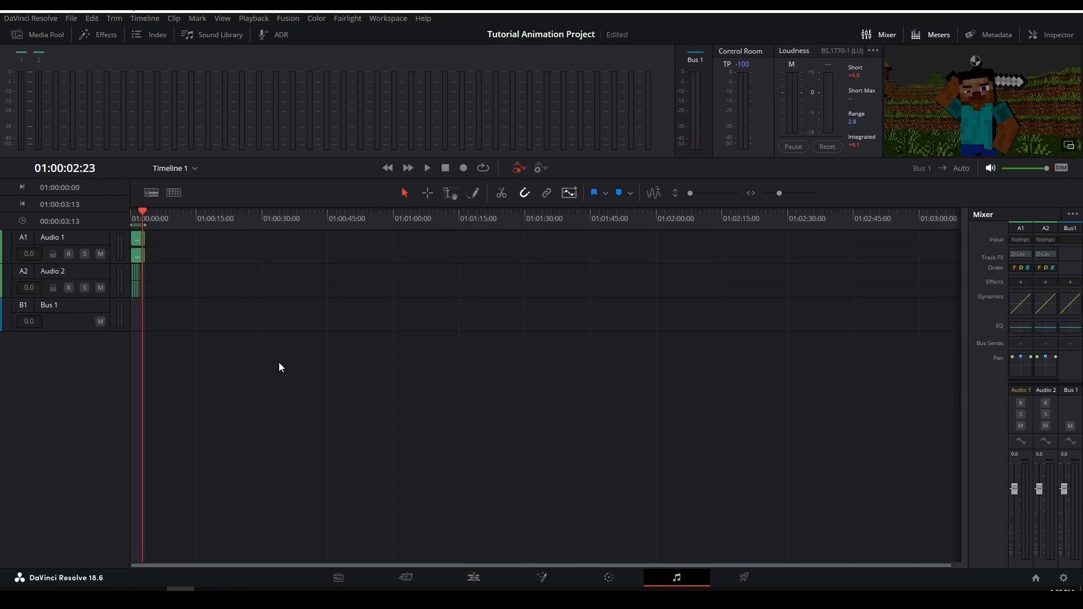
{"action": "left_click", "coordinate": [1068, 490]}
{"action": "left_click_drag", "start_coordinate": [1064, 489], "coordinate": [1066, 509]}
{"action": "left_click_drag", "start_coordinate": [136, 218], "coordinate": [108, 214]}
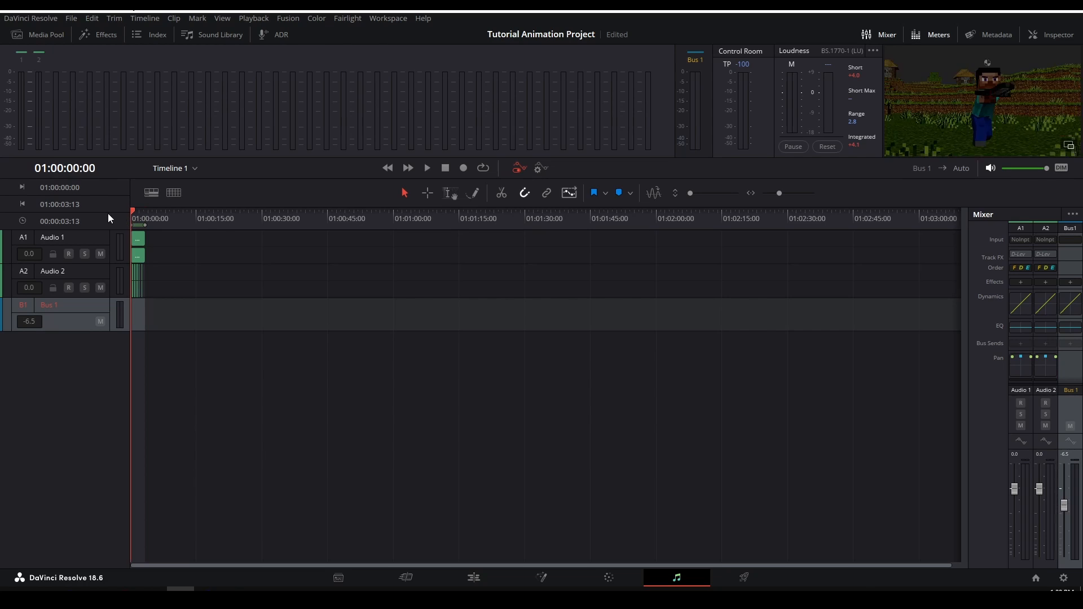
{"action": "key", "text": "space"}
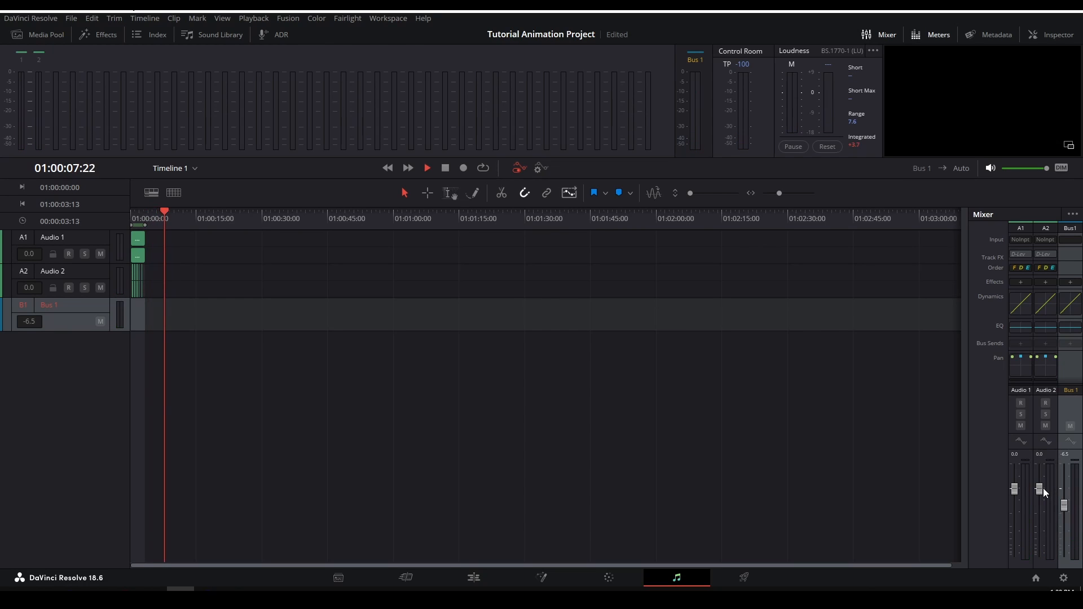
Balance the tracks by setting Audio 1 to -1.7 and Audio 2 to -3.5, replaying the mix from the start.
{"action": "left_click_drag", "start_coordinate": [1044, 491], "coordinate": [1040, 503]}
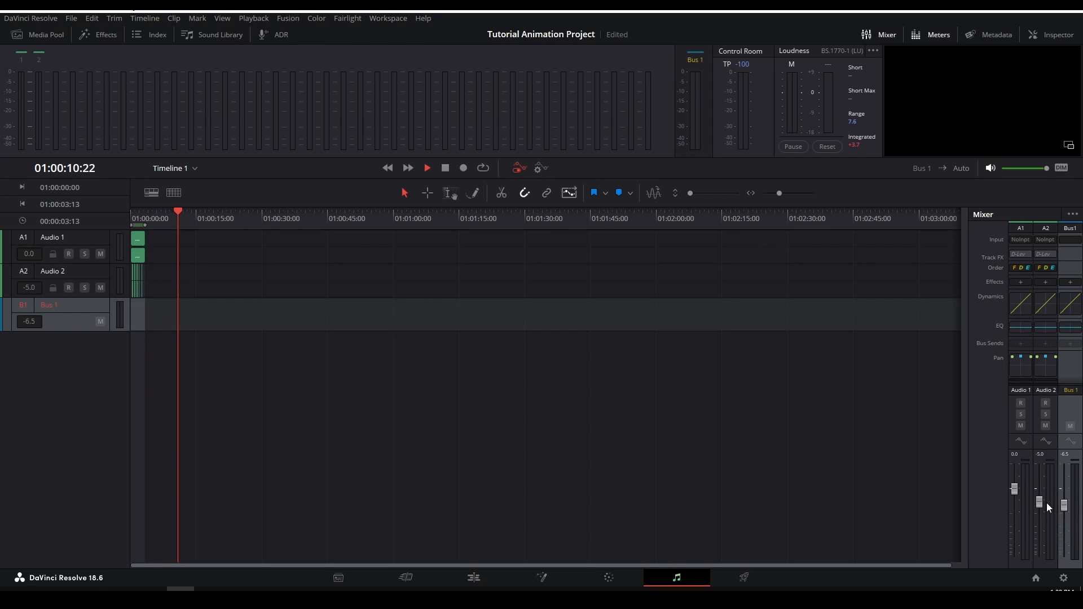
{"action": "left_click", "coordinate": [130, 217]}
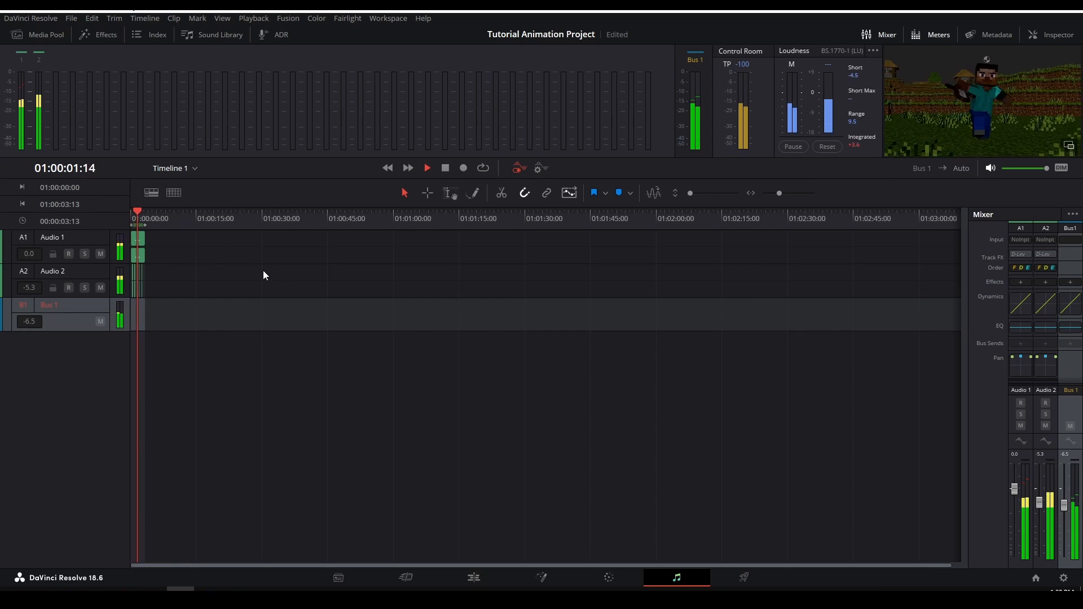
{"action": "key", "text": "space"}
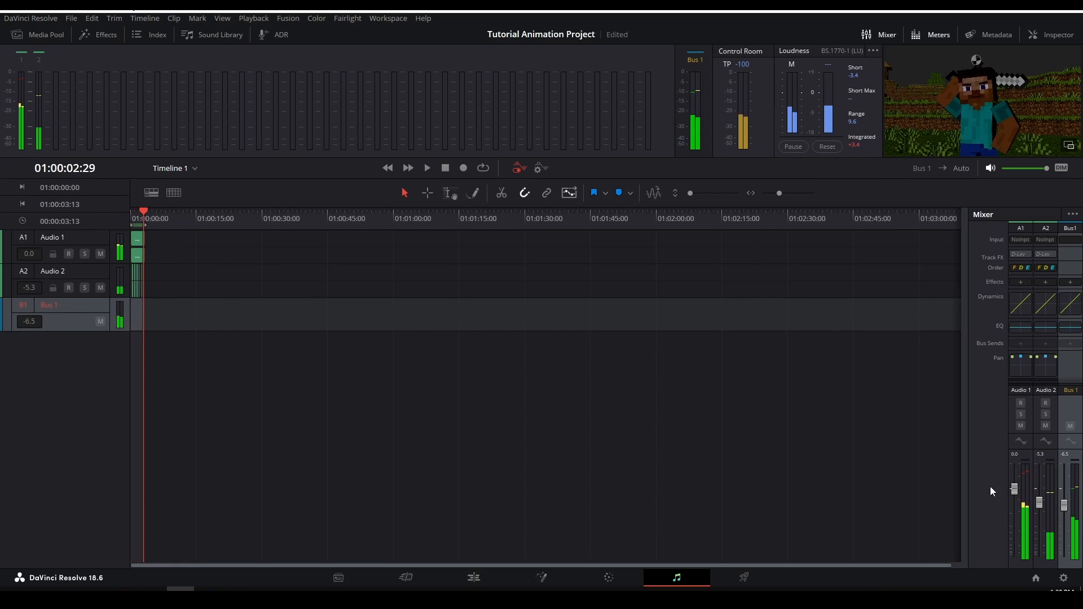
{"action": "left_click_drag", "start_coordinate": [1012, 492], "coordinate": [1018, 495]}
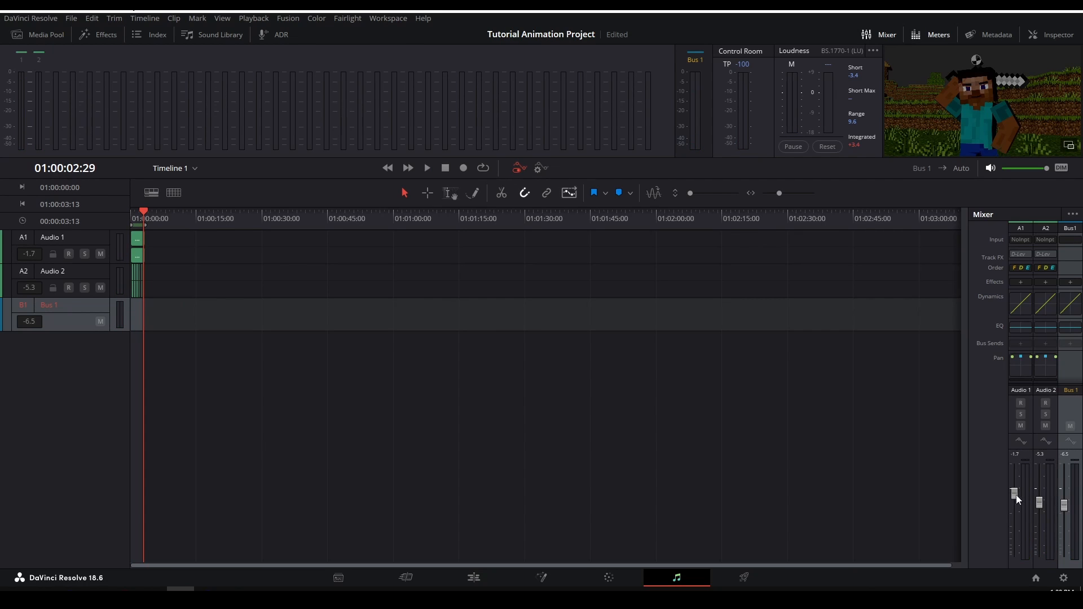
{"action": "left_click_drag", "start_coordinate": [1040, 506], "coordinate": [1040, 501]}
{"action": "key", "text": "Home"}
{"action": "key", "text": "space"}
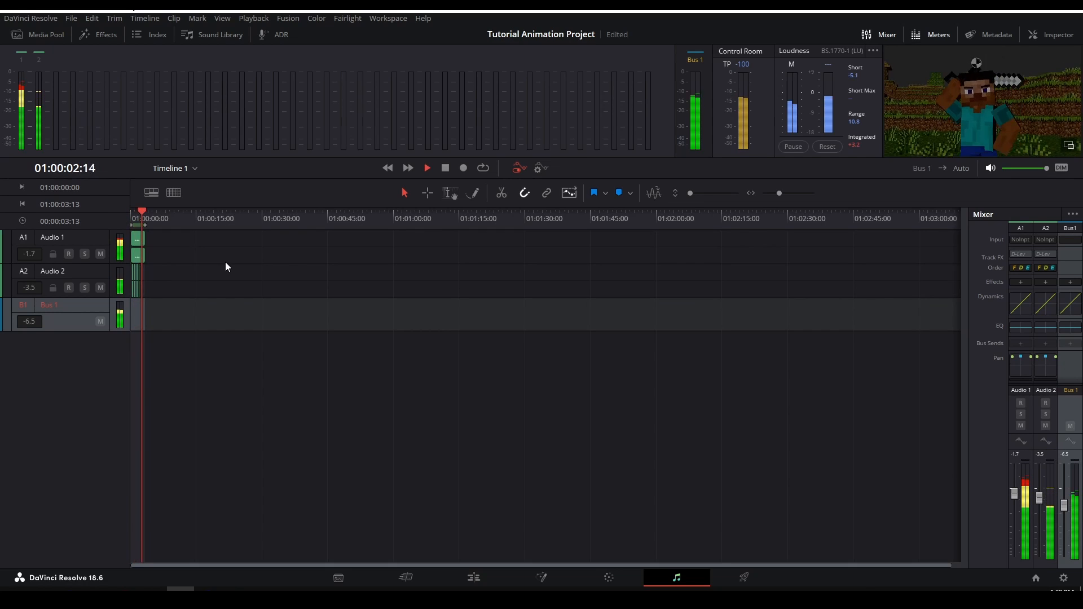
Return to the Edit page and move the playhead to 01:00:00:00.
{"action": "left_click", "coordinate": [479, 583]}
{"action": "left_click_drag", "start_coordinate": [519, 361], "coordinate": [415, 364]}
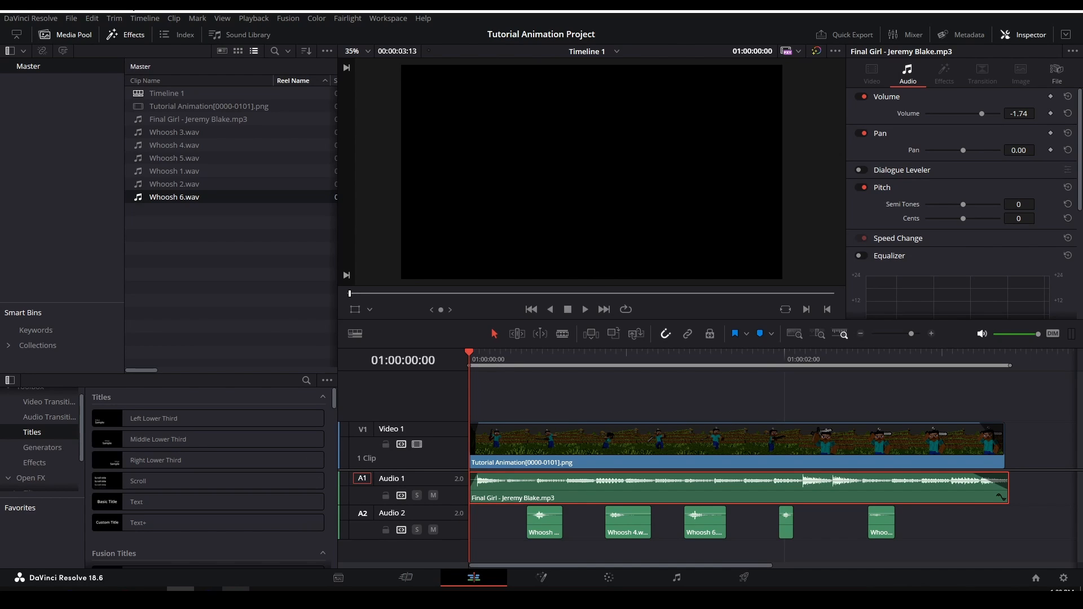
Switch to Blender, enable Overwrite for the output image sequence, and play the animation from frame 0.
{"action": "left_click", "coordinate": [236, 589]}
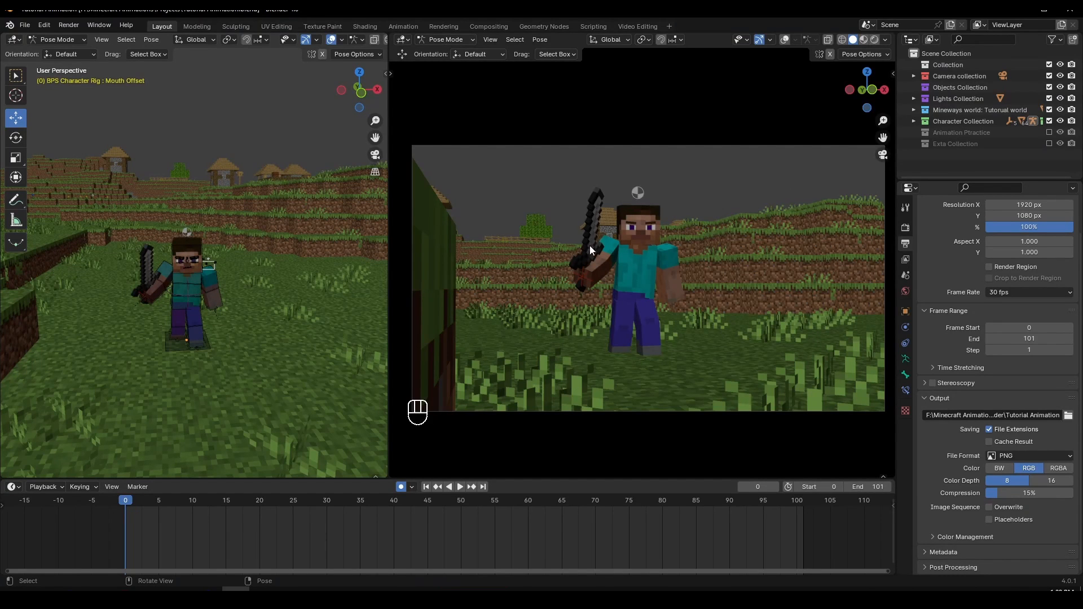
{"action": "key", "text": "Up"}
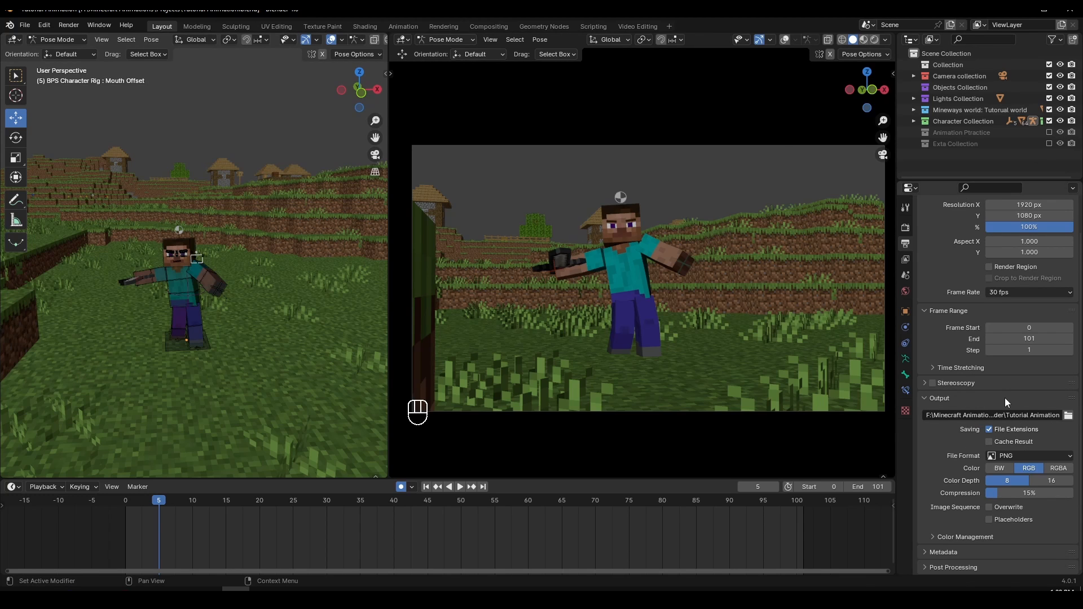
{"action": "left_click", "coordinate": [988, 507]}
{"action": "left_click", "coordinate": [126, 502]}
{"action": "key", "text": "space"}
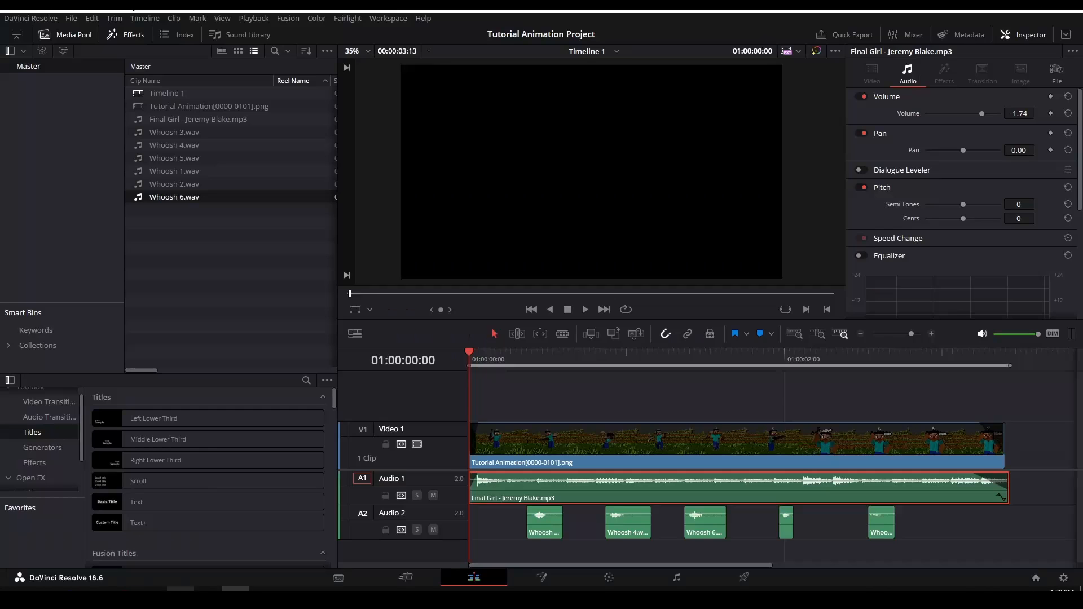
In DaVinci Resolve, scrub the opening to 01:00:00:21, select the Tutorial Animation clip, and return to the timeline start.
{"action": "left_click_drag", "start_coordinate": [509, 357], "coordinate": [579, 358]}
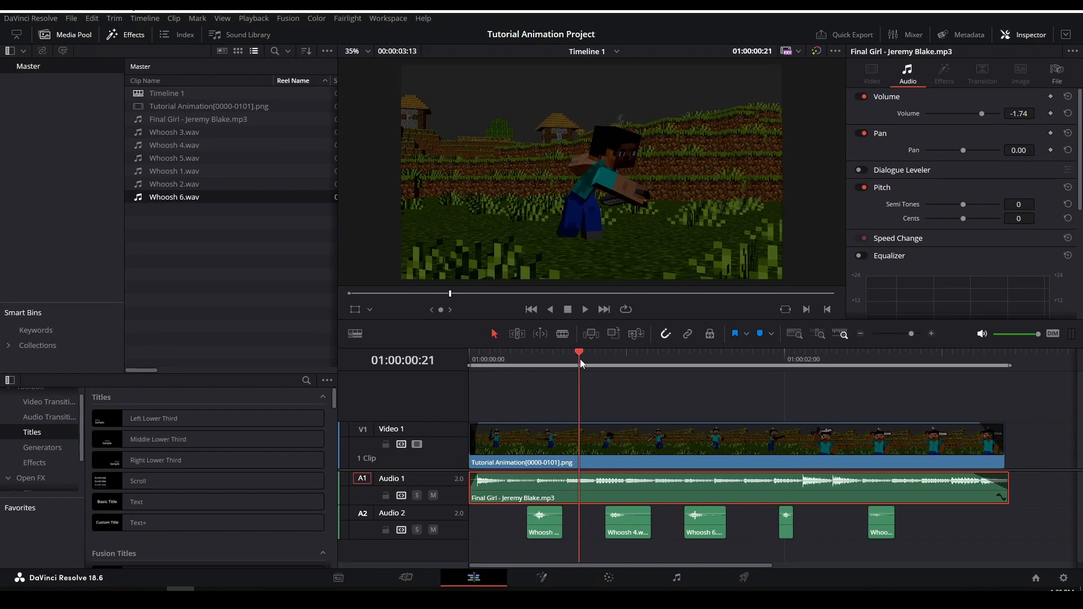
{"action": "left_click", "coordinate": [502, 435]}
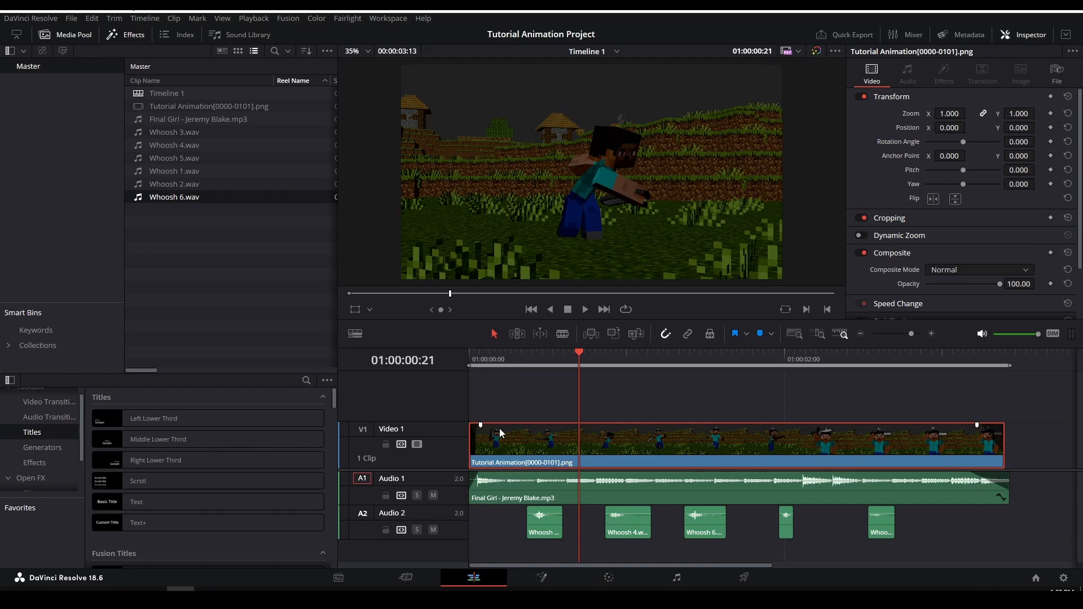
{"action": "left_click_drag", "start_coordinate": [498, 354], "coordinate": [471, 381]}
{"action": "left_click", "coordinate": [509, 357]}
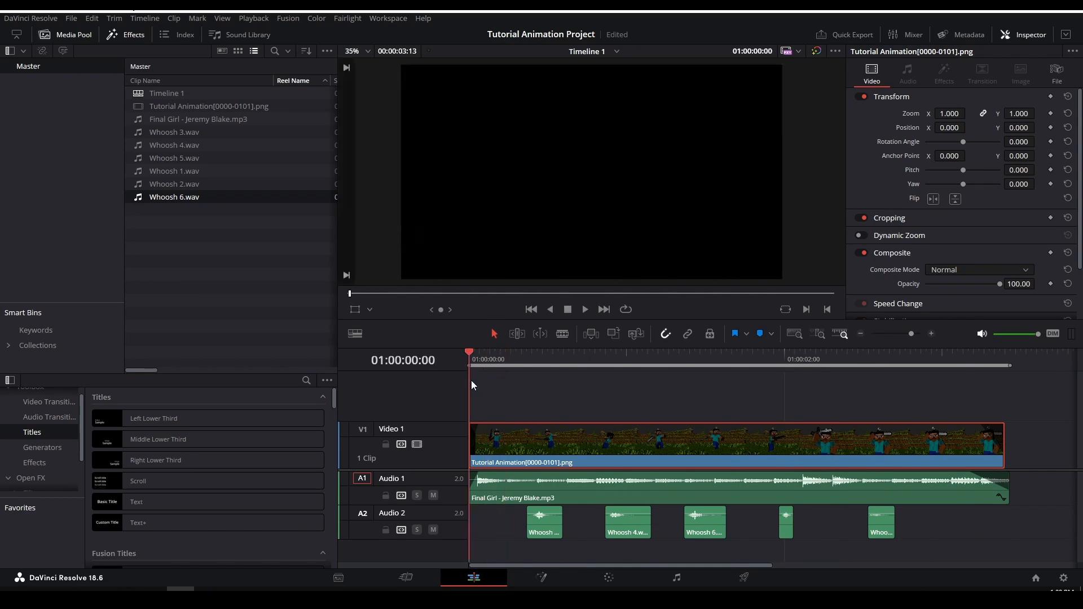
Switch to Blender, check the Overwrite option in the output settings, and return to frame 0.
{"action": "left_click", "coordinate": [236, 586]}
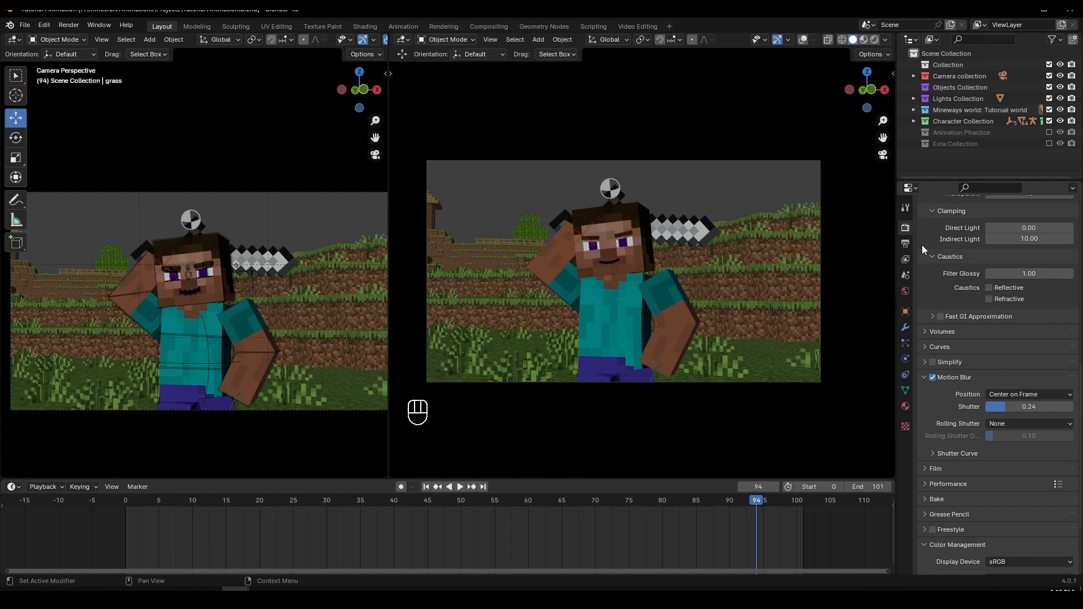
{"action": "scroll", "coordinate": [959, 316], "scroll_direction": "up", "scroll_amount": 7}
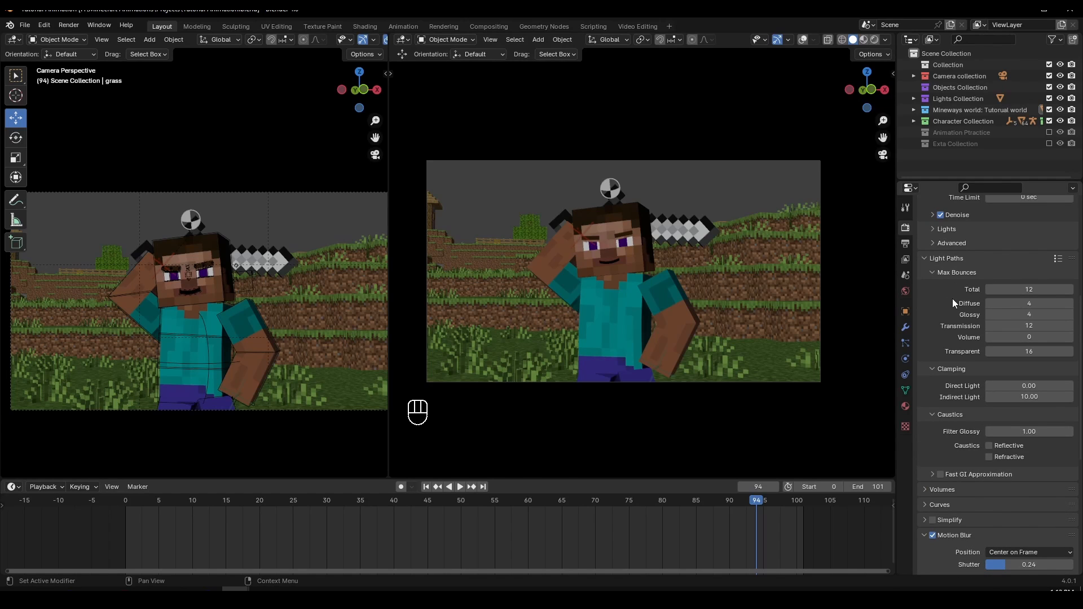
{"action": "scroll", "coordinate": [952, 300], "scroll_direction": "up", "scroll_amount": 2}
{"action": "left_click", "coordinate": [904, 244]}
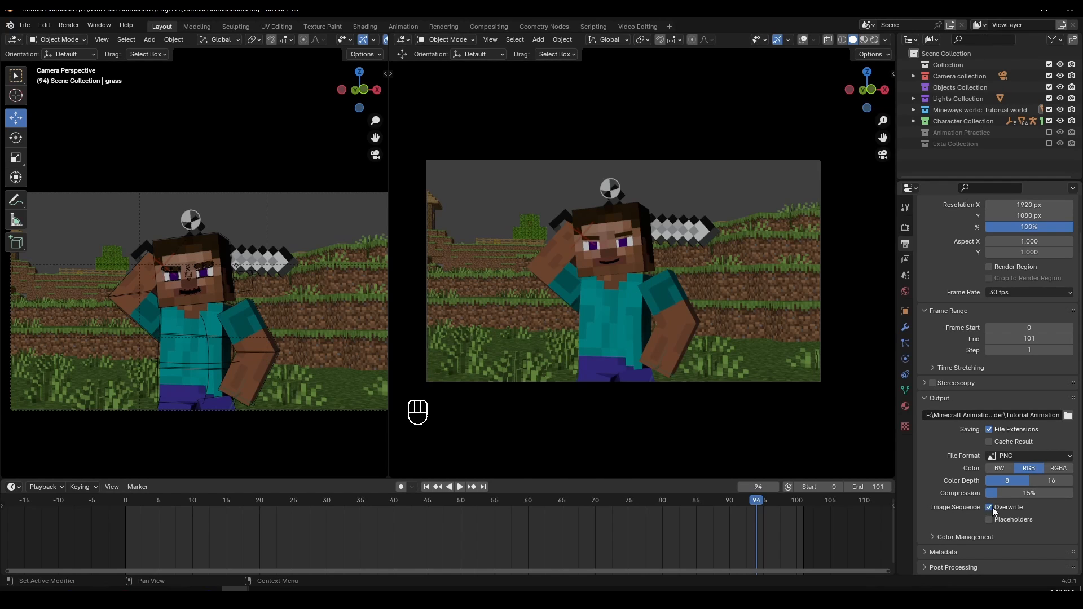
{"action": "left_click", "coordinate": [126, 499]}
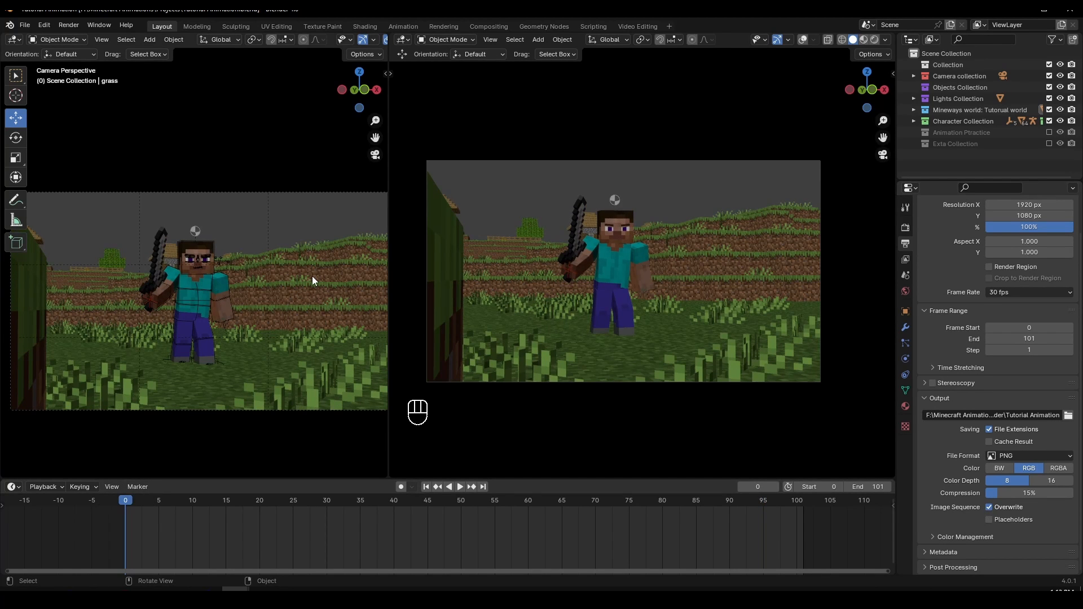
{"action": "key", "text": "ctrl+F12"}
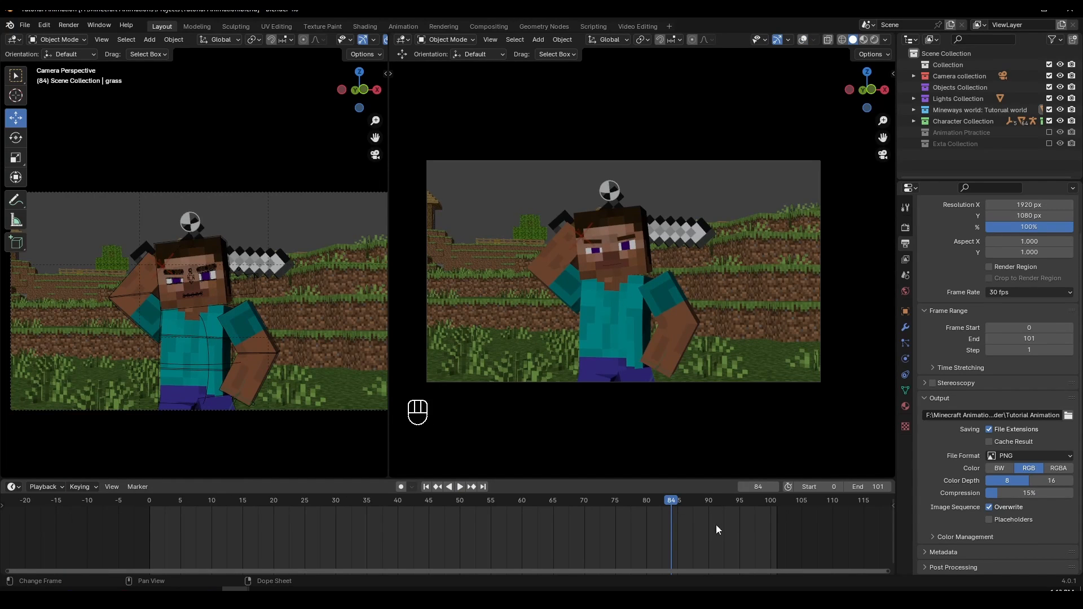
Move to the last frame, 101, and display the timeline in seconds to check the animation's length.
{"action": "left_click_drag", "start_coordinate": [750, 503], "coordinate": [776, 506]}
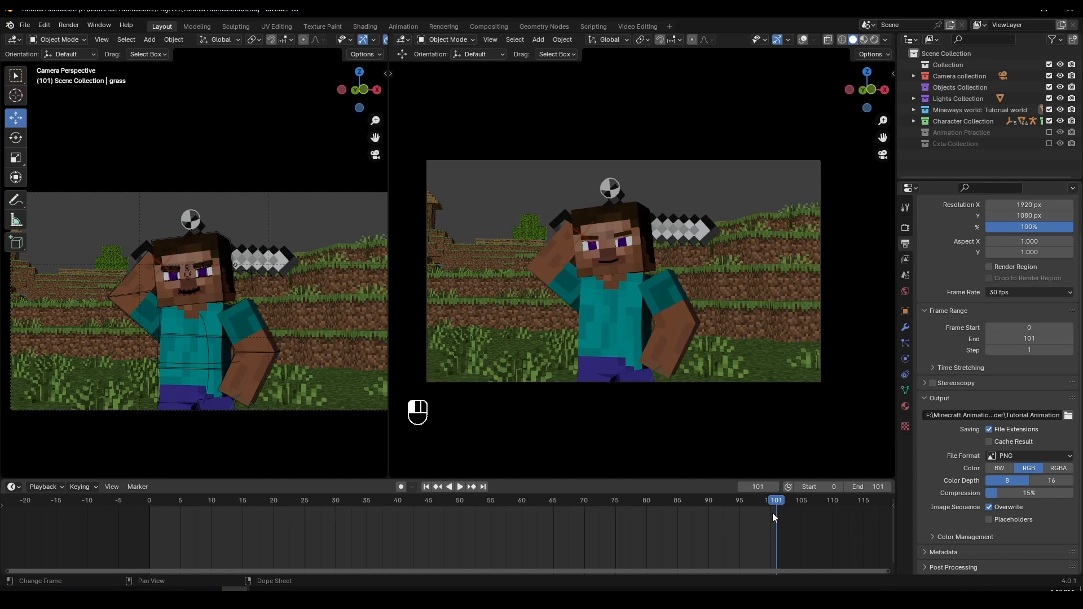
{"action": "middle_click_drag", "start_coordinate": [754, 519], "coordinate": [656, 506]}
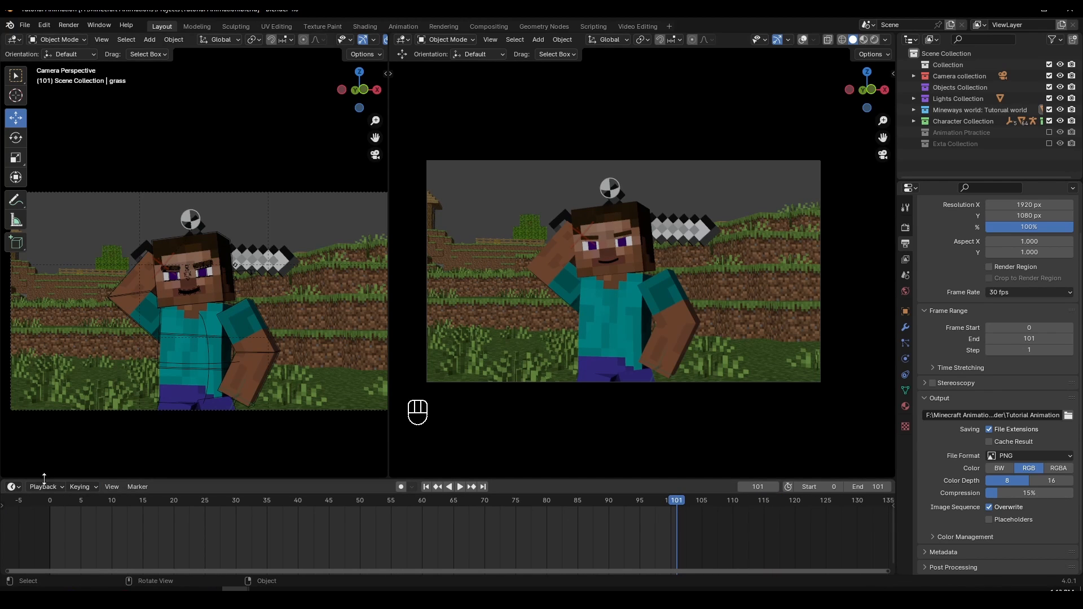
{"action": "left_click", "coordinate": [116, 484]}
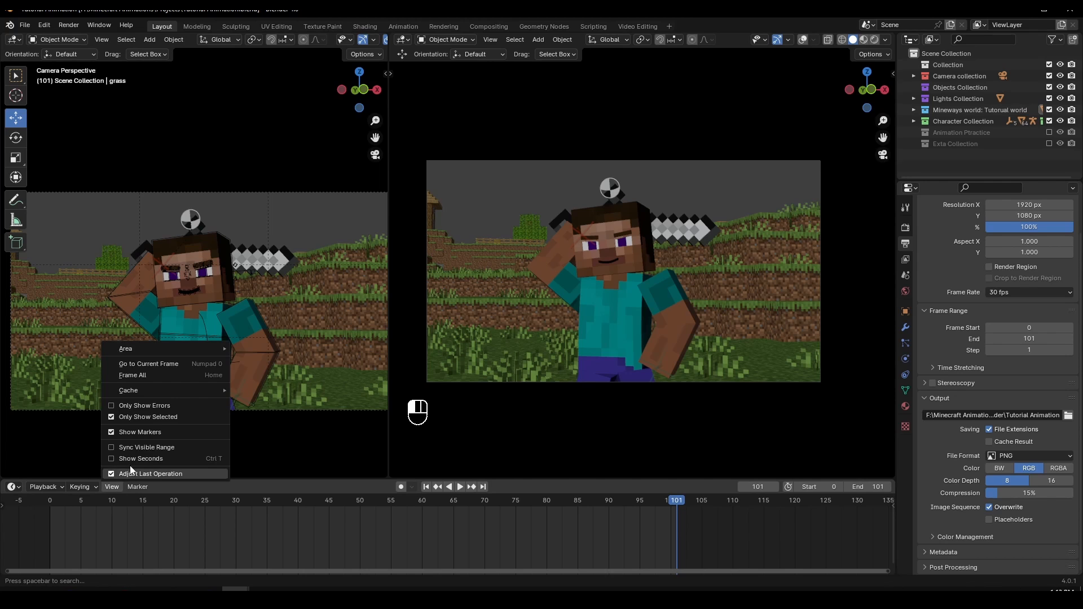
{"action": "left_click", "coordinate": [131, 463]}
{"action": "scroll", "coordinate": [634, 533], "scroll_direction": "up", "scroll_amount": 3}
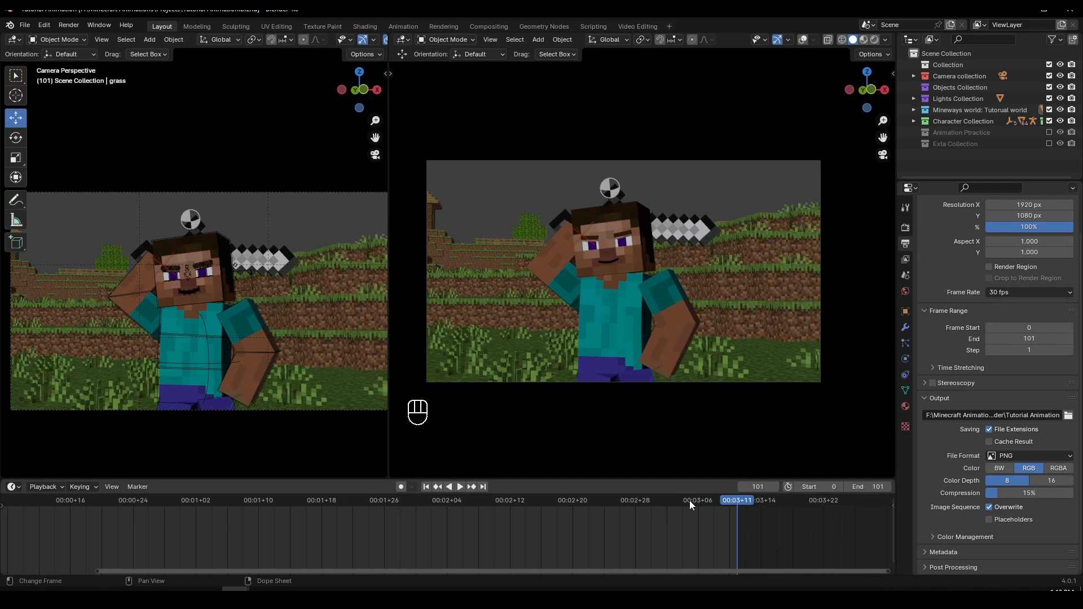
{"action": "left_click_drag", "start_coordinate": [713, 500], "coordinate": [738, 499]}
{"action": "scroll", "coordinate": [451, 536], "scroll_direction": "down", "scroll_amount": 4}
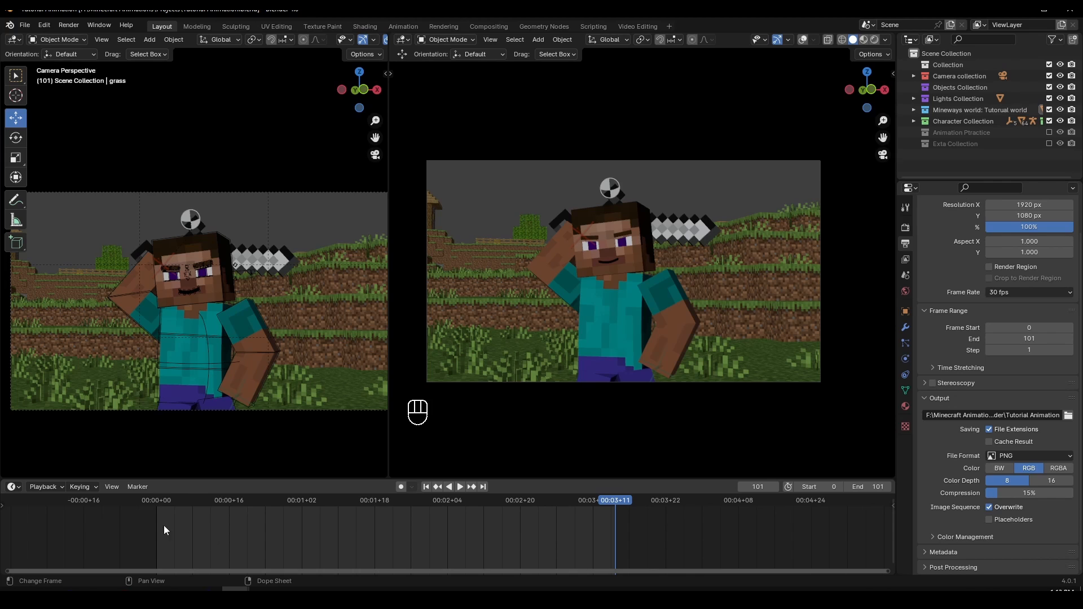
{"action": "left_click", "coordinate": [86, 487]}
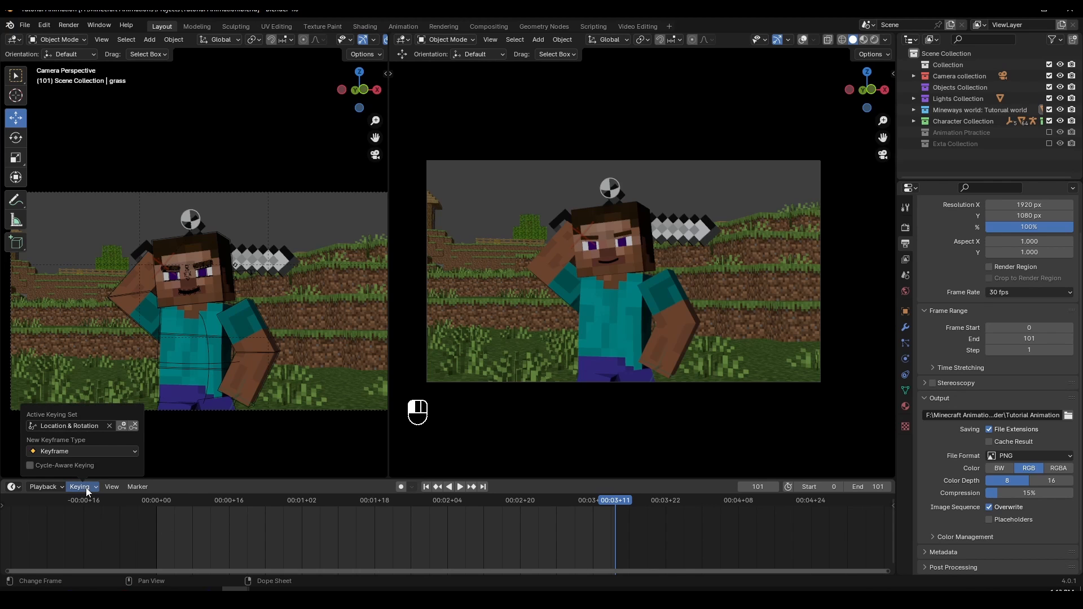
{"action": "mouse_move", "coordinate": [107, 491]}
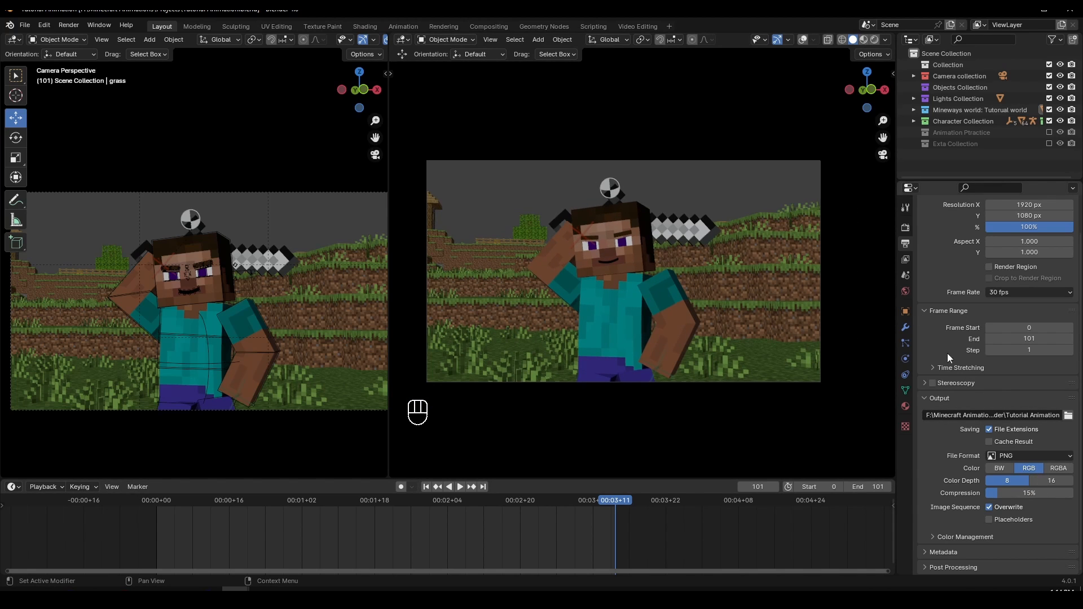
Return to frame 0 and switch the timeline display back from seconds to frame numbers.
{"action": "scroll", "coordinate": [955, 261], "scroll_direction": "up", "scroll_amount": 1}
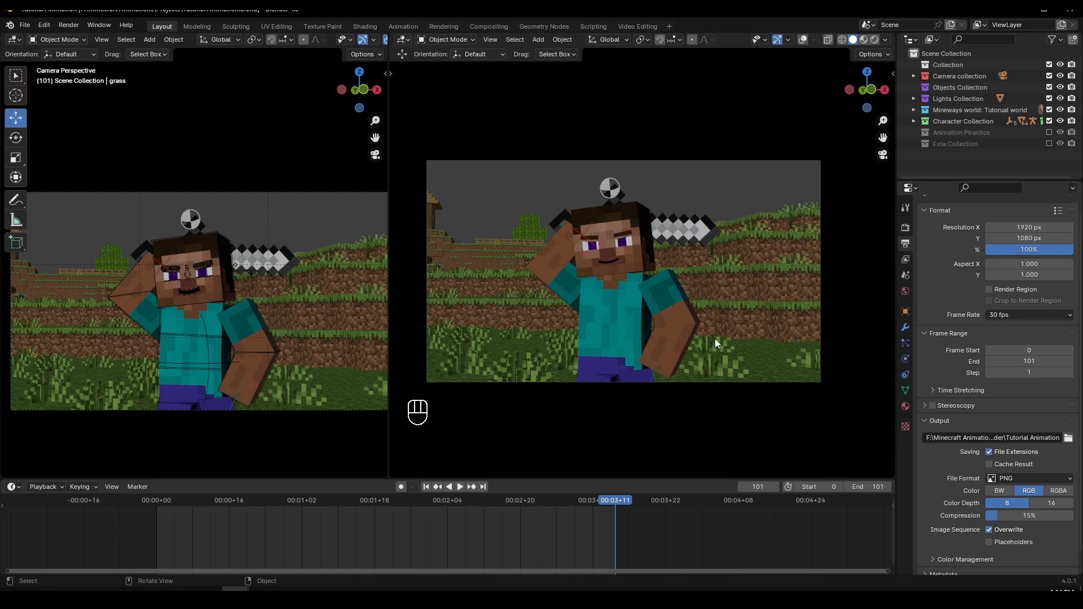
{"action": "left_click", "coordinate": [159, 501]}
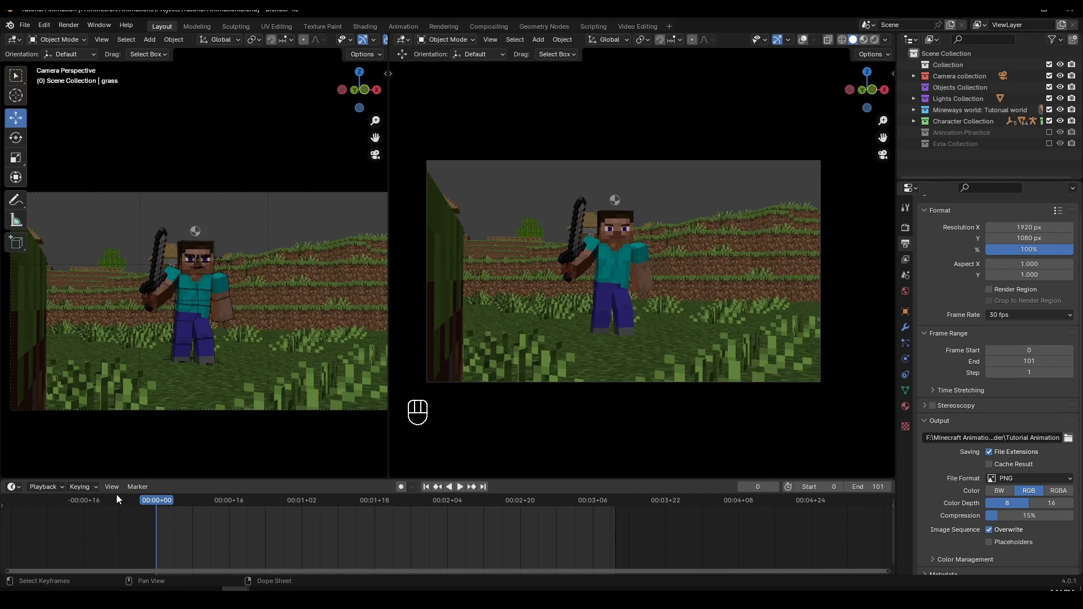
{"action": "left_click", "coordinate": [112, 487]}
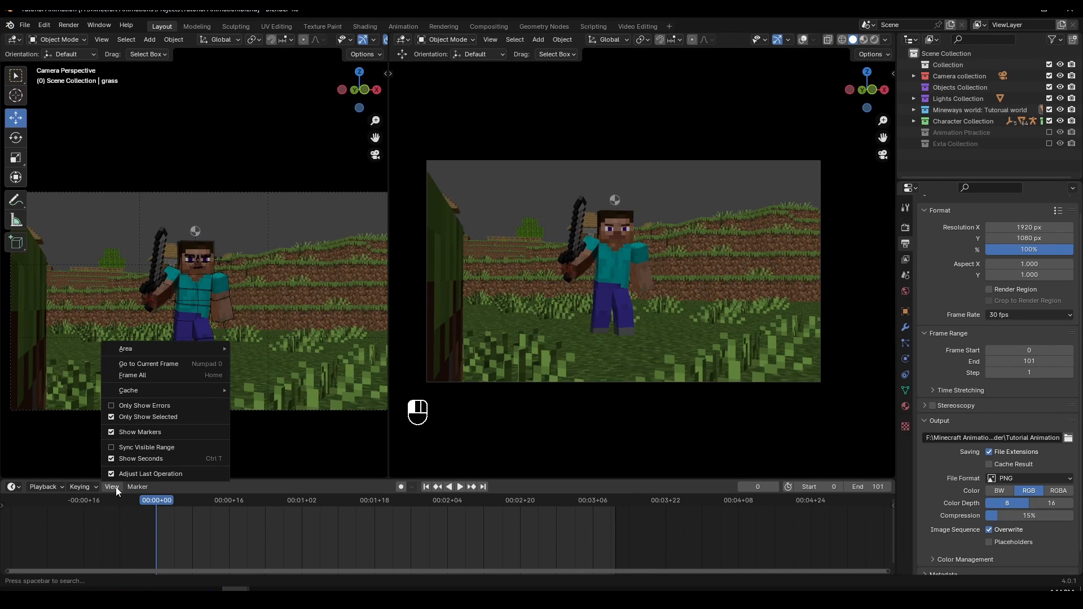
{"action": "left_click", "coordinate": [146, 459]}
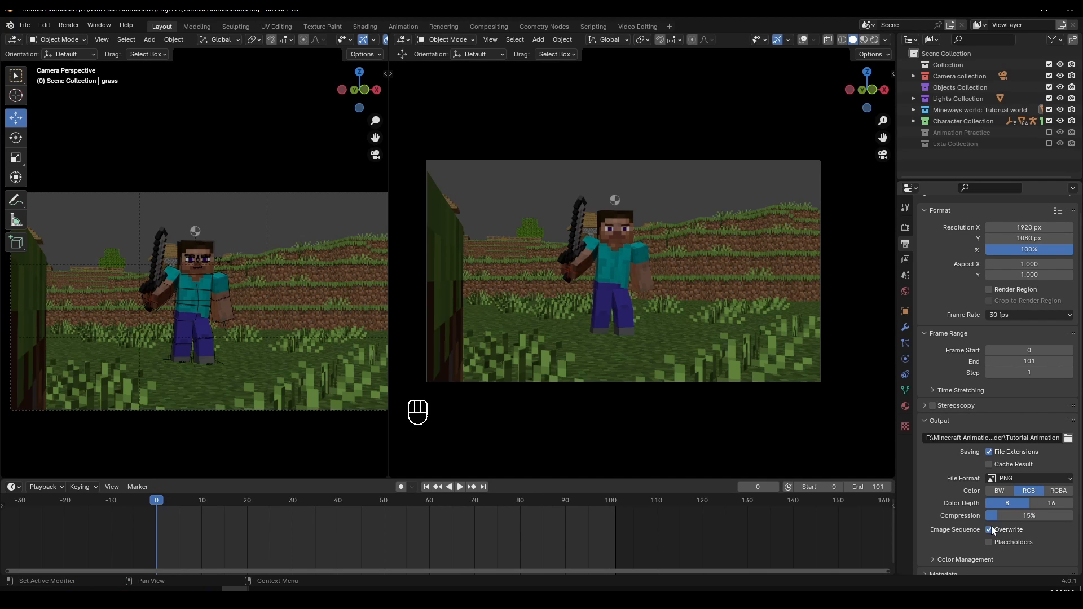
Save the Blender file and render the full animation with the current output settings.
{"action": "scroll", "coordinate": [667, 329], "scroll_direction": "up", "scroll_amount": 1}
{"action": "scroll", "coordinate": [691, 333], "scroll_direction": "down", "scroll_amount": 1}
{"action": "scroll", "coordinate": [692, 332], "scroll_direction": "up", "scroll_amount": 1}
{"action": "key", "text": "ctrl+s"}
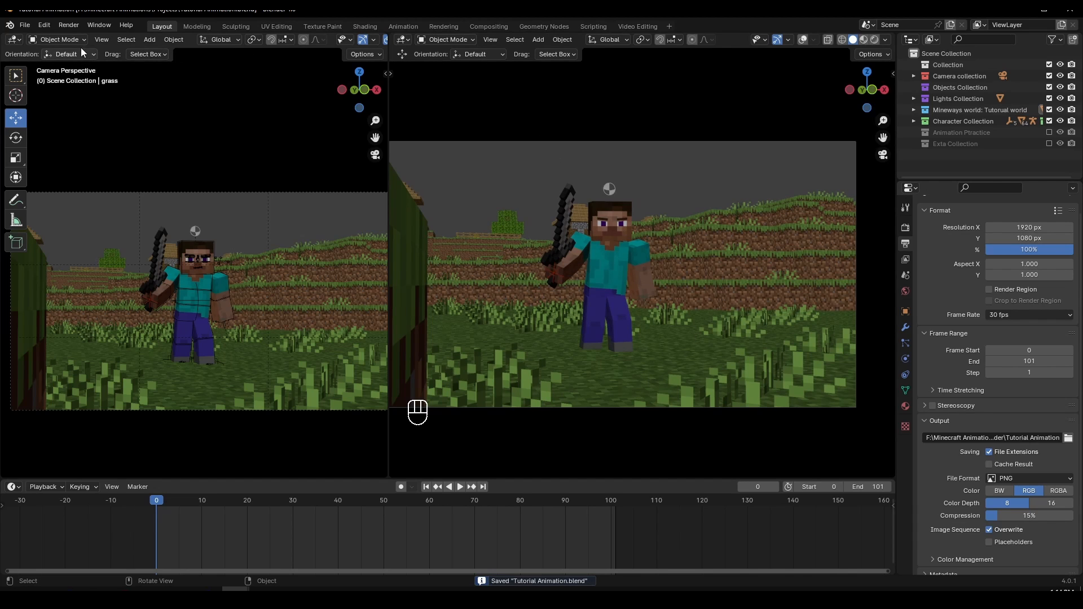
{"action": "left_click", "coordinate": [72, 26]}
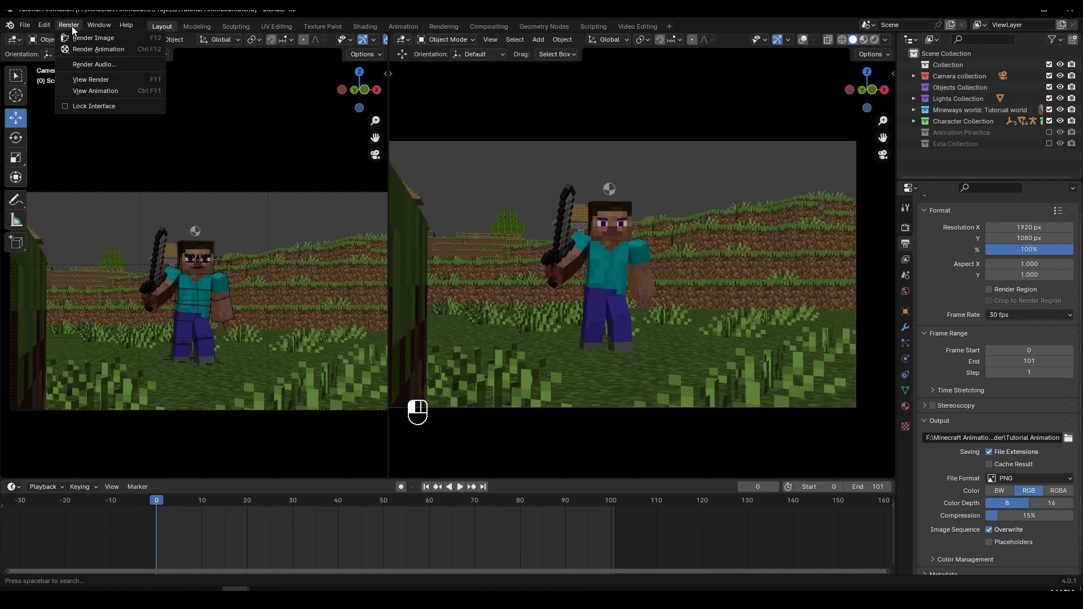
{"action": "left_click", "coordinate": [121, 51]}
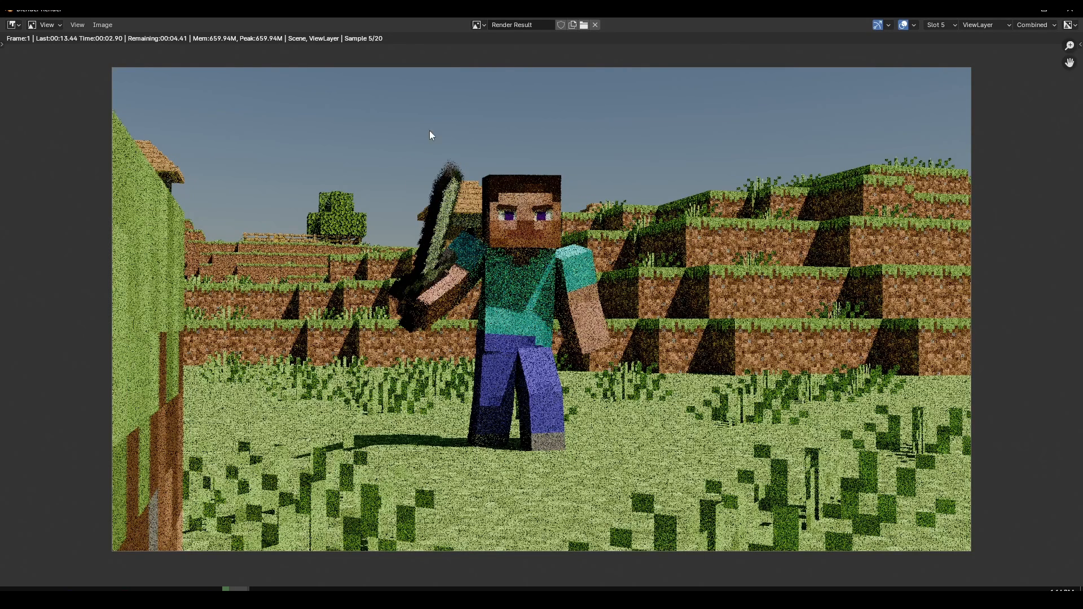
Switch back to DaVinci Resolve and its Edit timeline.
{"action": "left_click", "coordinate": [235, 588]}
{"action": "left_click", "coordinate": [175, 544]}
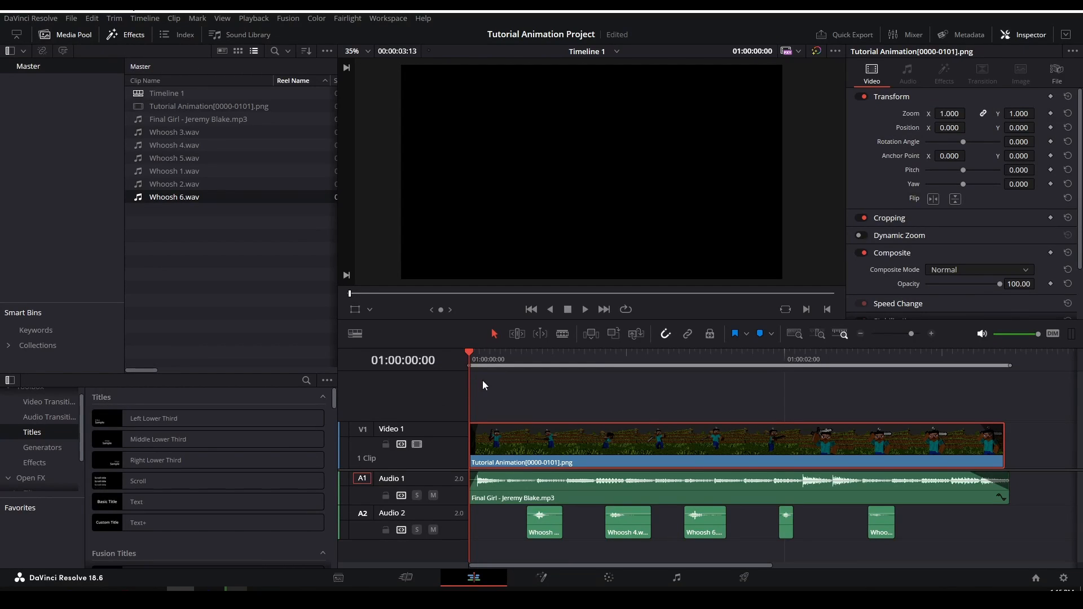
Remove the fade-in from the start of the animation clip on Video 1.
{"action": "scroll", "coordinate": [512, 434], "scroll_direction": "up", "scroll_amount": 1, "text": "alt"}
{"action": "scroll", "coordinate": [512, 438], "scroll_direction": "up", "scroll_amount": 5, "text": "alt"}
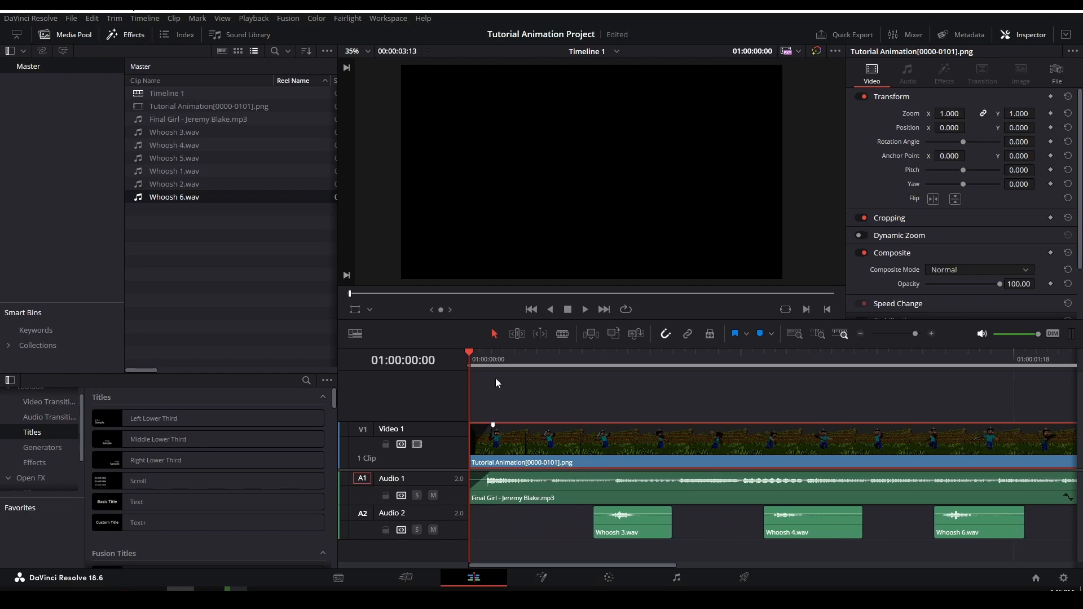
{"action": "key", "text": "space"}
{"action": "key", "text": "space"}
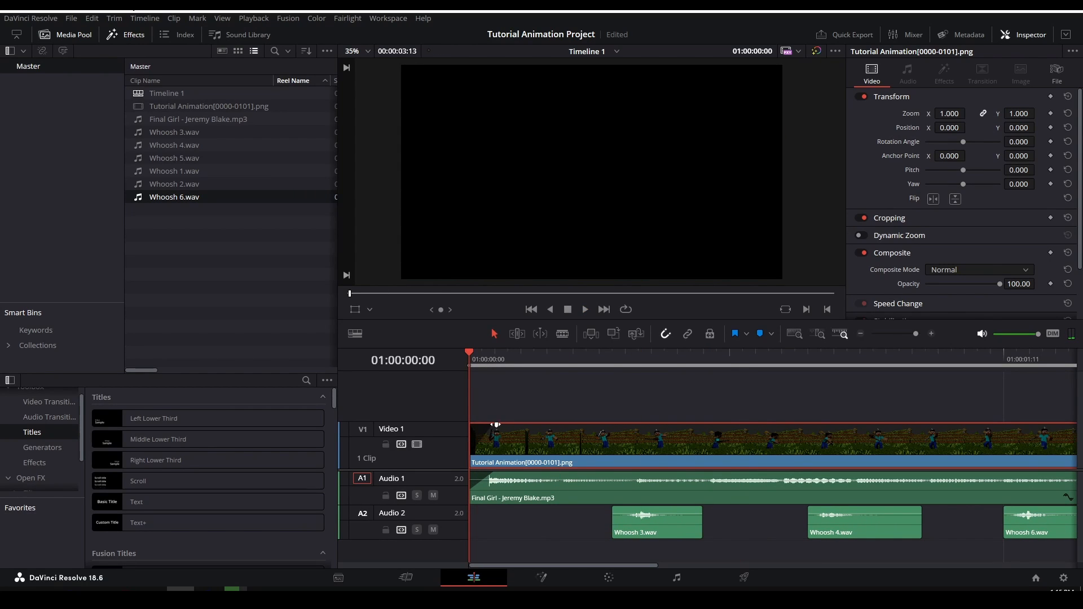
{"action": "left_click_drag", "start_coordinate": [496, 426], "coordinate": [469, 425]}
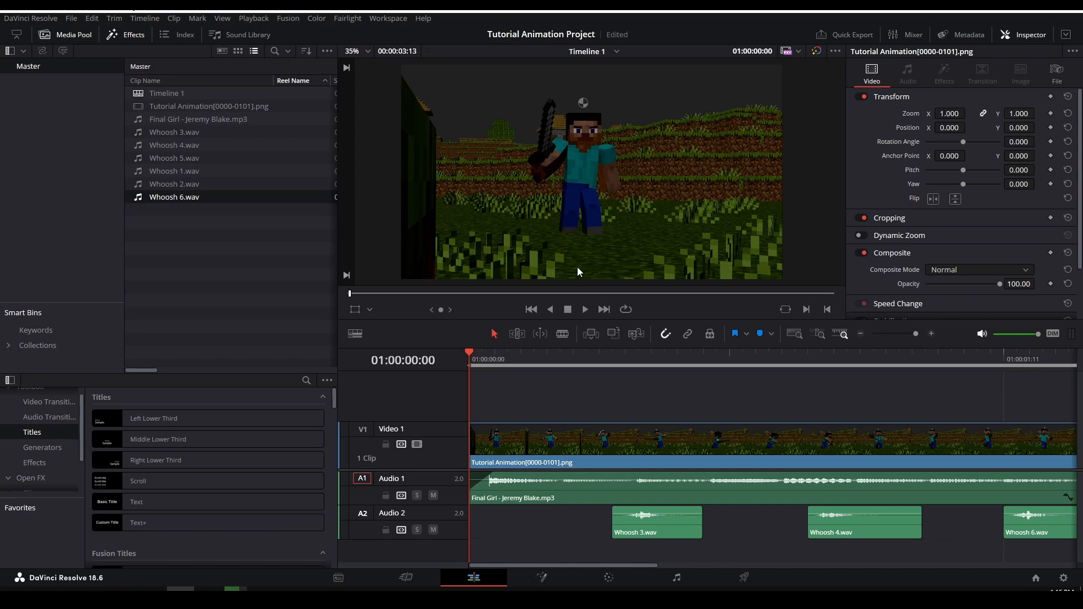
Step frame by frame through the first few frames to check the re-rendered images, and save the project.
{"action": "key", "text": "Right"}
{"action": "key", "text": "Left"}
{"action": "key", "text": "Right"}
{"action": "key", "text": "Right"}
{"action": "key", "text": "Right"}
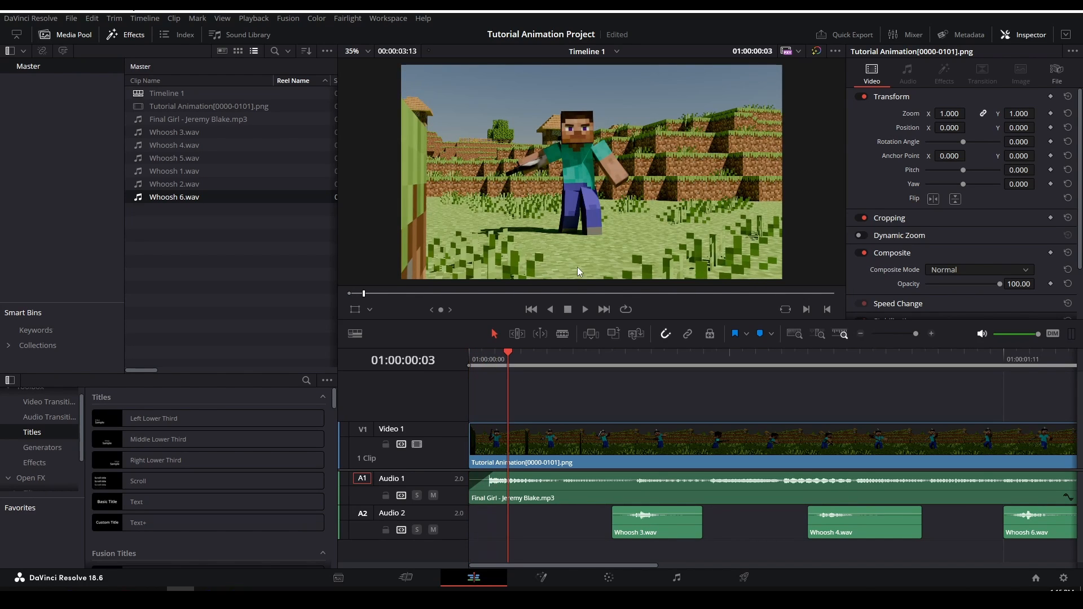
{"action": "key", "text": "Right"}
{"action": "key", "text": "Left"}
{"action": "key", "text": "ctrl+s"}
{"action": "key", "text": "Right"}
{"action": "key", "text": "Left"}
Scrub through the whole timeline to review the re-rendered animation and return the playhead to the start.
{"action": "scroll", "coordinate": [606, 407], "scroll_direction": "down", "scroll_amount": 5, "text": "alt"}
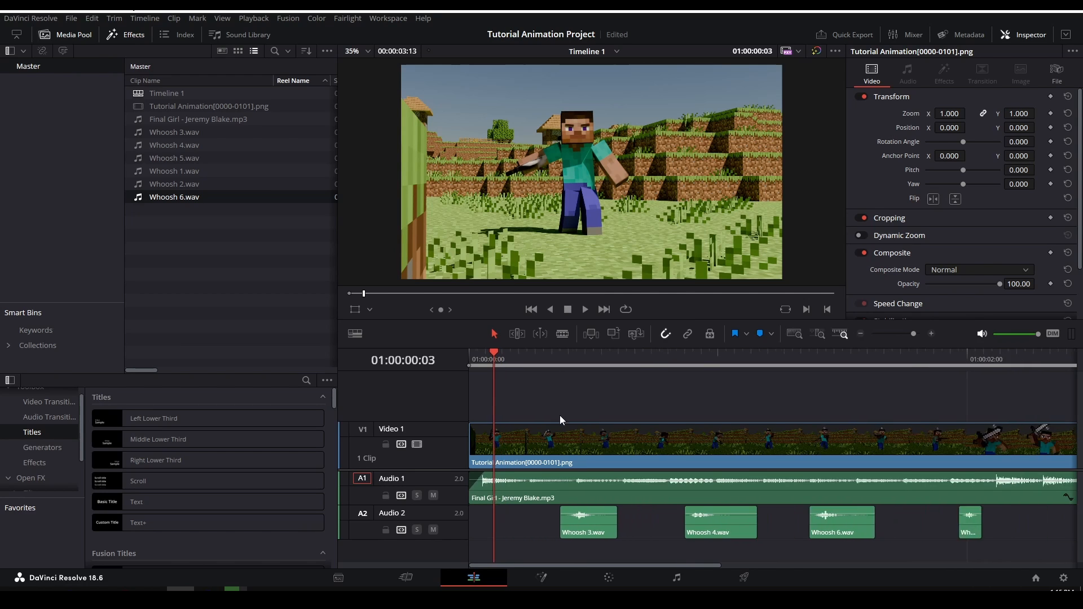
{"action": "scroll", "coordinate": [566, 421], "scroll_direction": "down", "scroll_amount": 1, "text": "alt"}
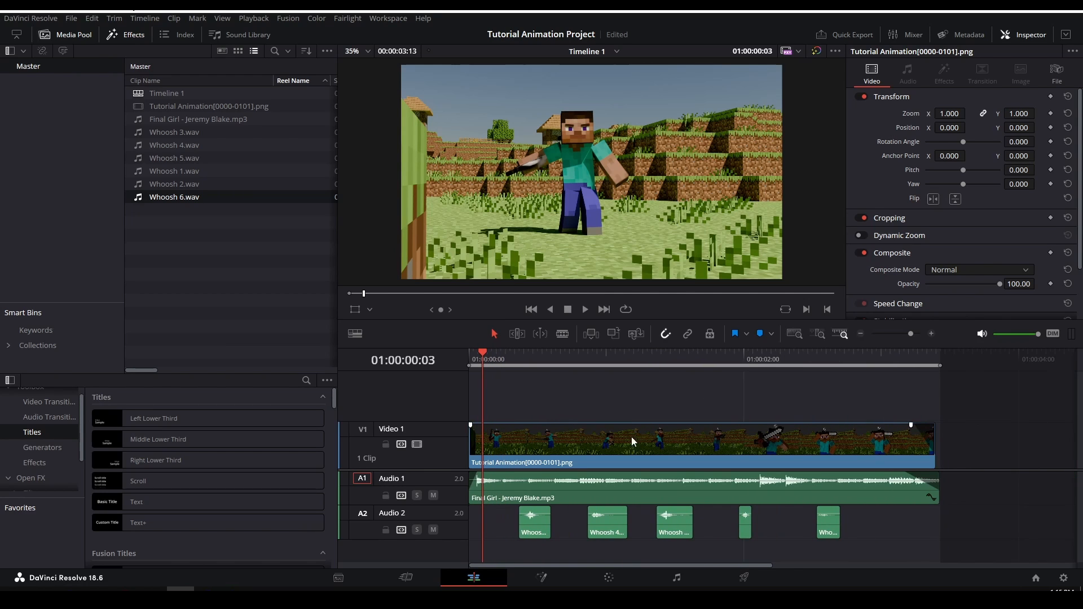
{"action": "left_click_drag", "start_coordinate": [482, 373], "coordinate": [469, 361]}
{"action": "scroll", "coordinate": [496, 418], "scroll_direction": "up", "scroll_amount": 3, "text": "alt"}
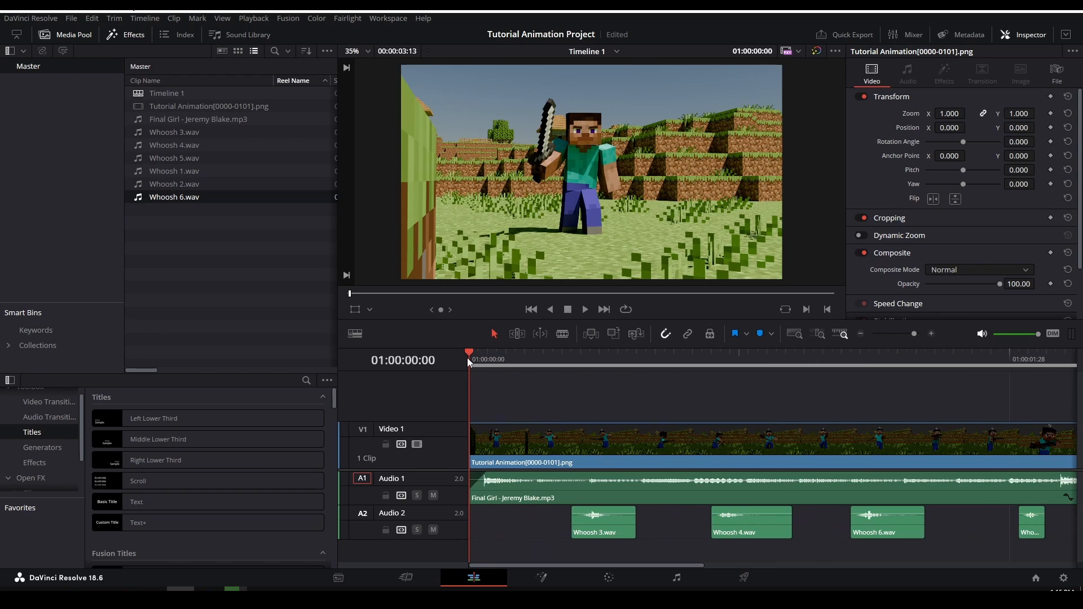
{"action": "scroll", "coordinate": [573, 424], "scroll_direction": "down", "scroll_amount": 3, "text": "alt"}
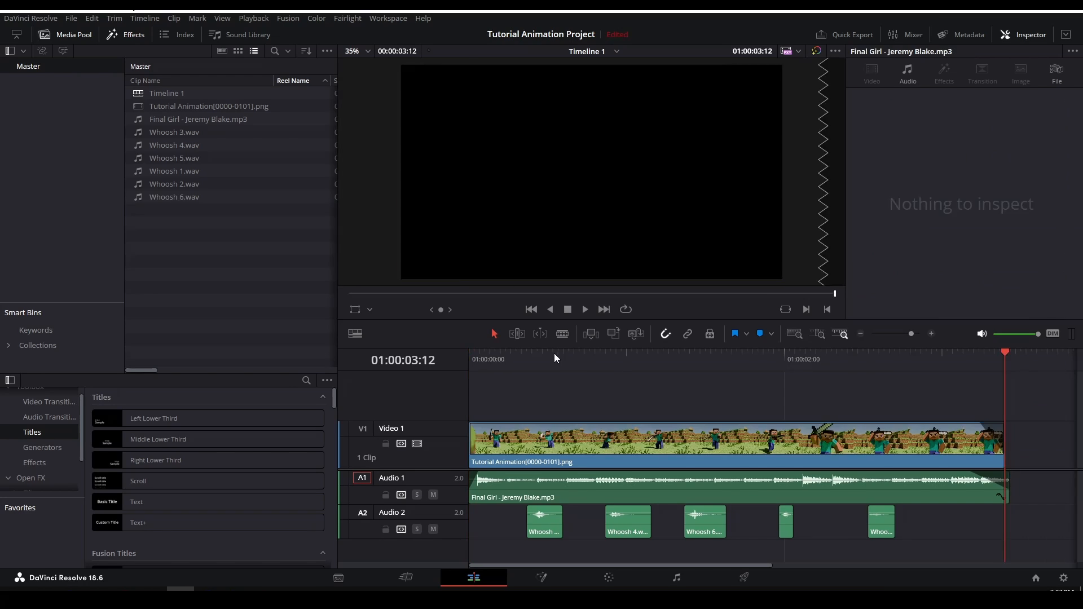
{"action": "left_click", "coordinate": [474, 357]}
{"action": "left_click_drag", "start_coordinate": [473, 356], "coordinate": [726, 374]}
{"action": "left_click_drag", "start_coordinate": [629, 388], "coordinate": [471, 396]}
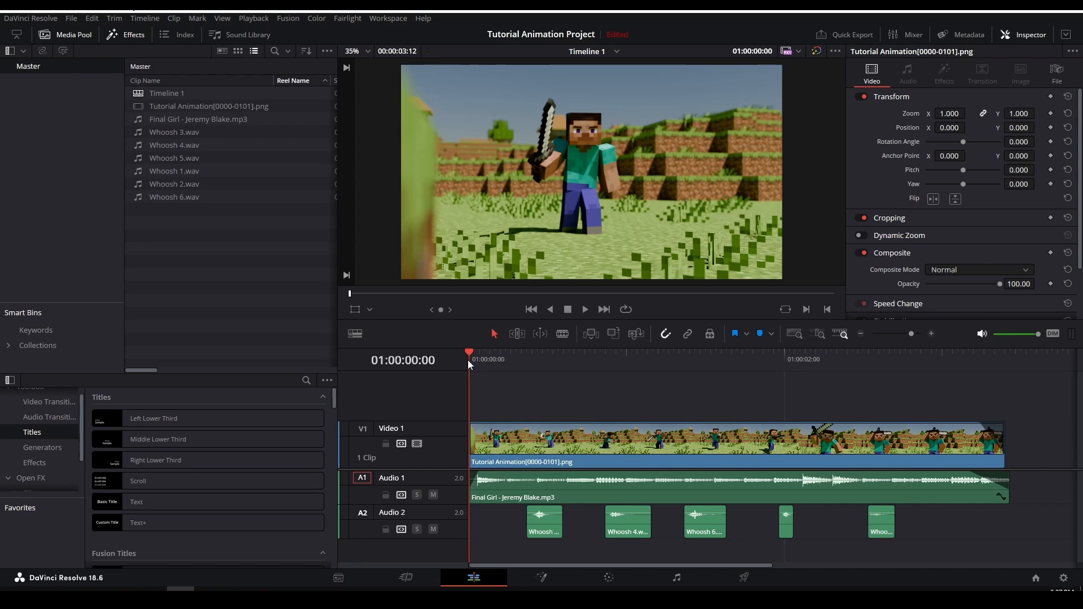
{"action": "left_click_drag", "start_coordinate": [468, 360], "coordinate": [1008, 360]}
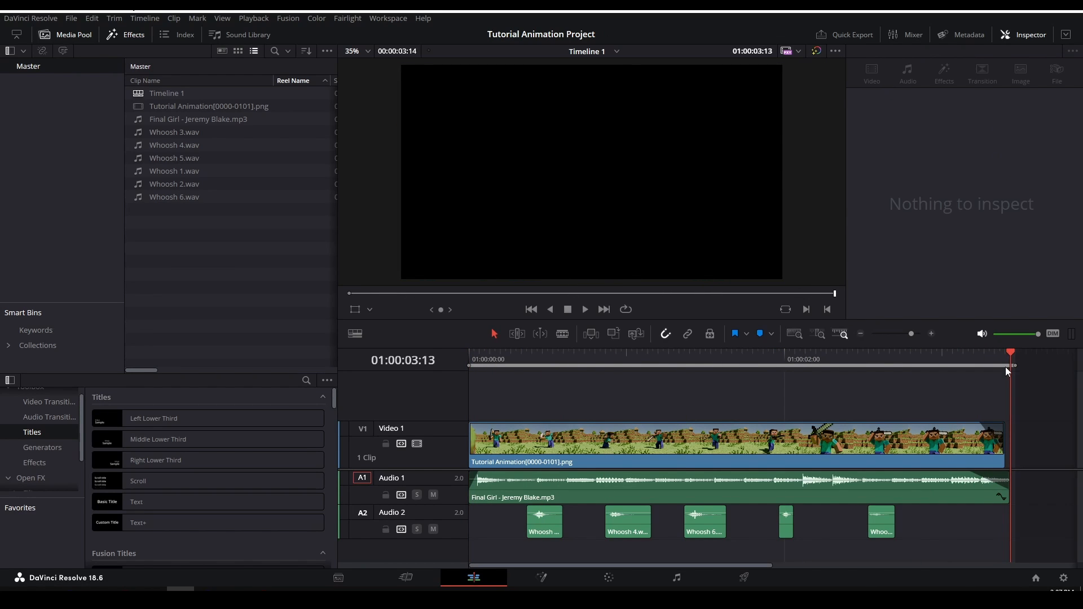
{"action": "left_click_drag", "start_coordinate": [554, 361], "coordinate": [469, 362]}
Go to the Deliver page and choose the YouTube 1080p render preset.
{"action": "left_click", "coordinate": [745, 578]}
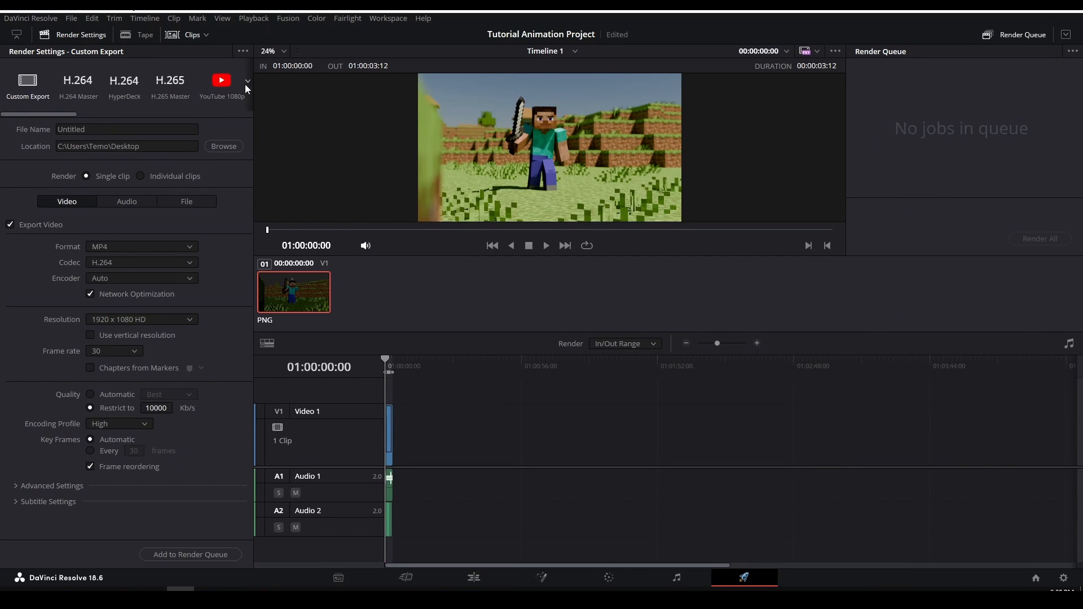
{"action": "left_click_drag", "start_coordinate": [222, 93], "coordinate": [59, 94]}
{"action": "left_click_drag", "start_coordinate": [168, 76], "coordinate": [747, 121]}
{"action": "left_click", "coordinate": [227, 90]}
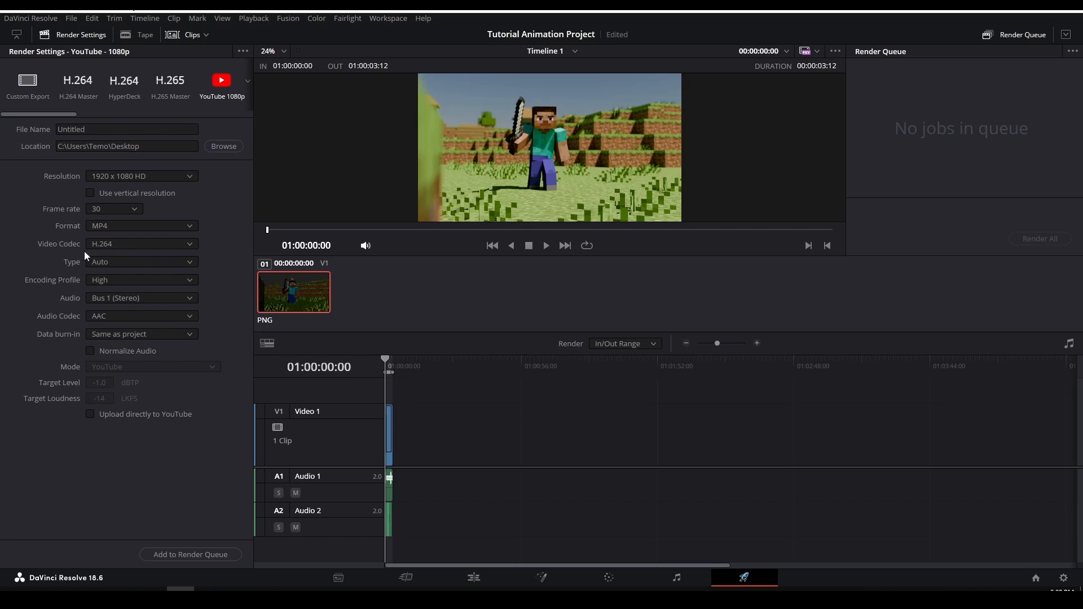
Browse for the render location, creating and opening a folder named "Finised Videos" inside F:\Minecraft Animations.
{"action": "left_click", "coordinate": [224, 146]}
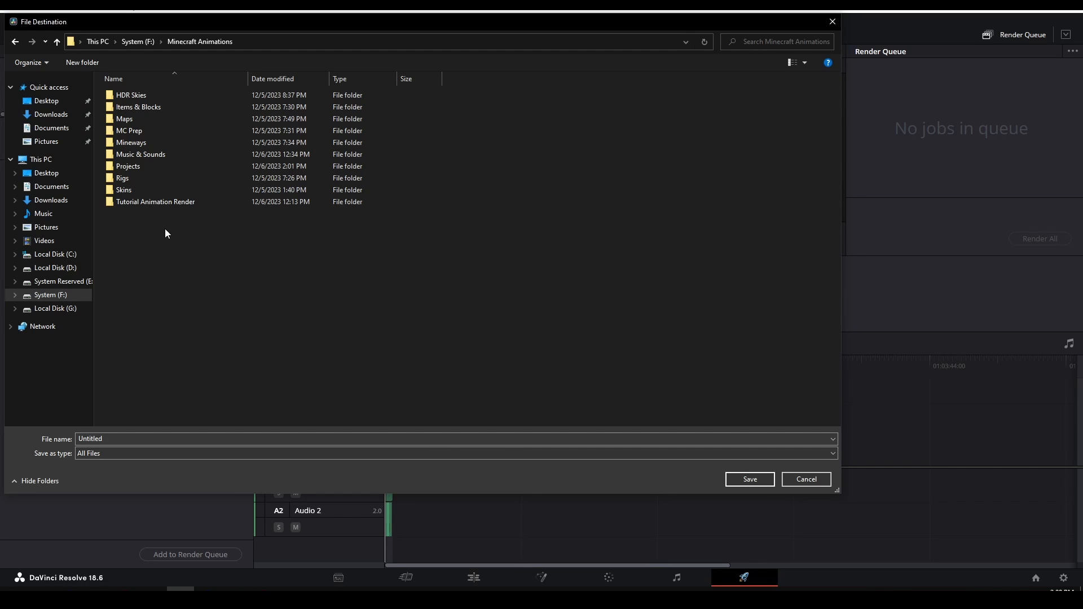
{"action": "right_click", "coordinate": [149, 239]}
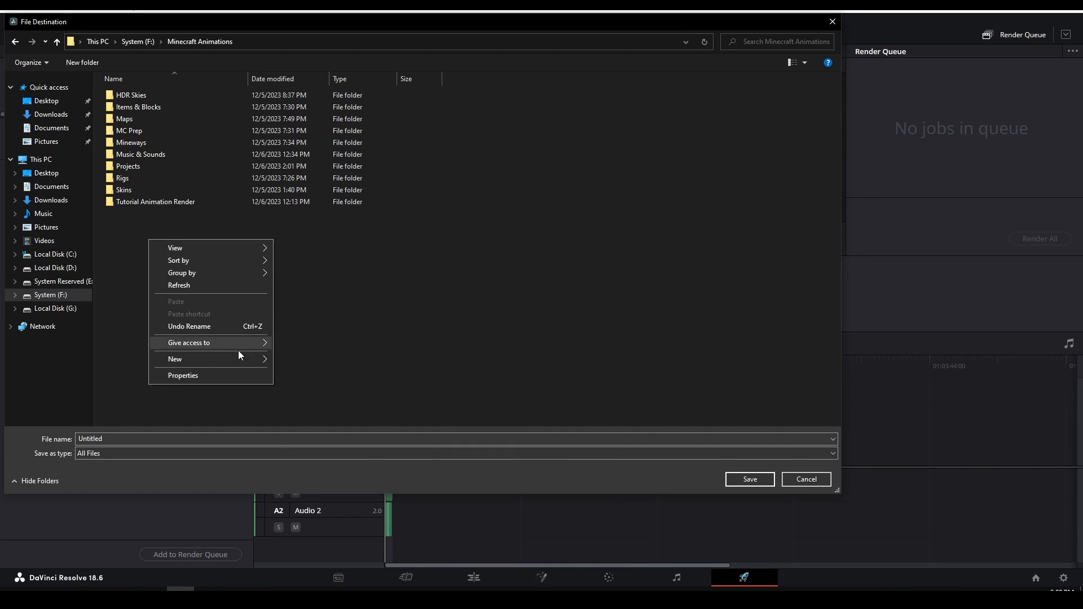
{"action": "mouse_move", "coordinate": [242, 359]}
{"action": "left_click", "coordinate": [293, 357]}
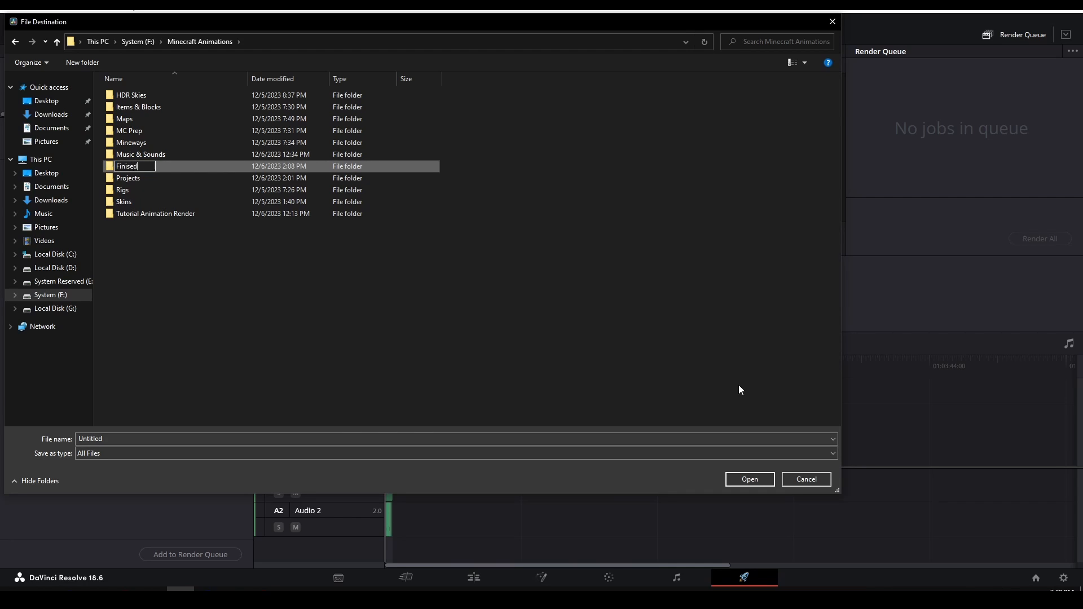
{"action": "type", "text": "Finised Videos"}
{"action": "key", "text": "Return"}
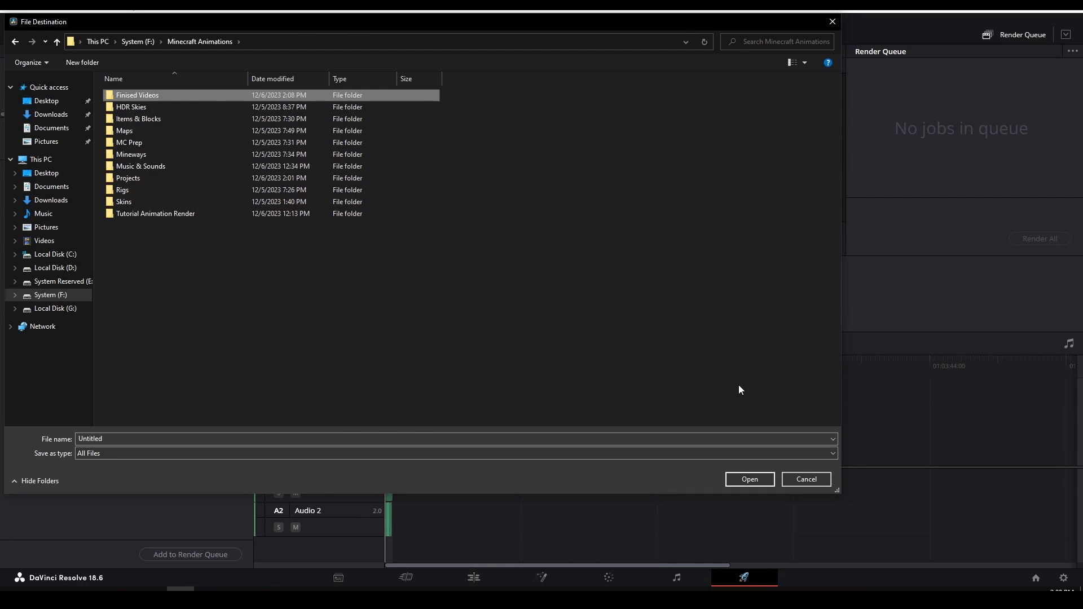
{"action": "double_click", "coordinate": [175, 99]}
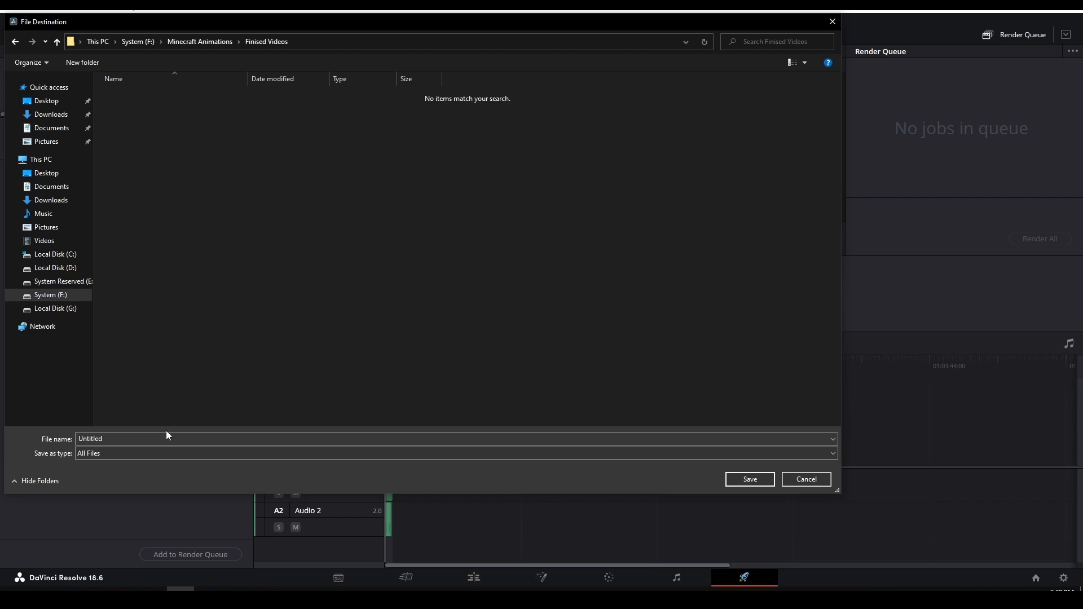
Name the output file Tutorial Animation, then add the job to the render queue and render it.
{"action": "left_click", "coordinate": [172, 436]}
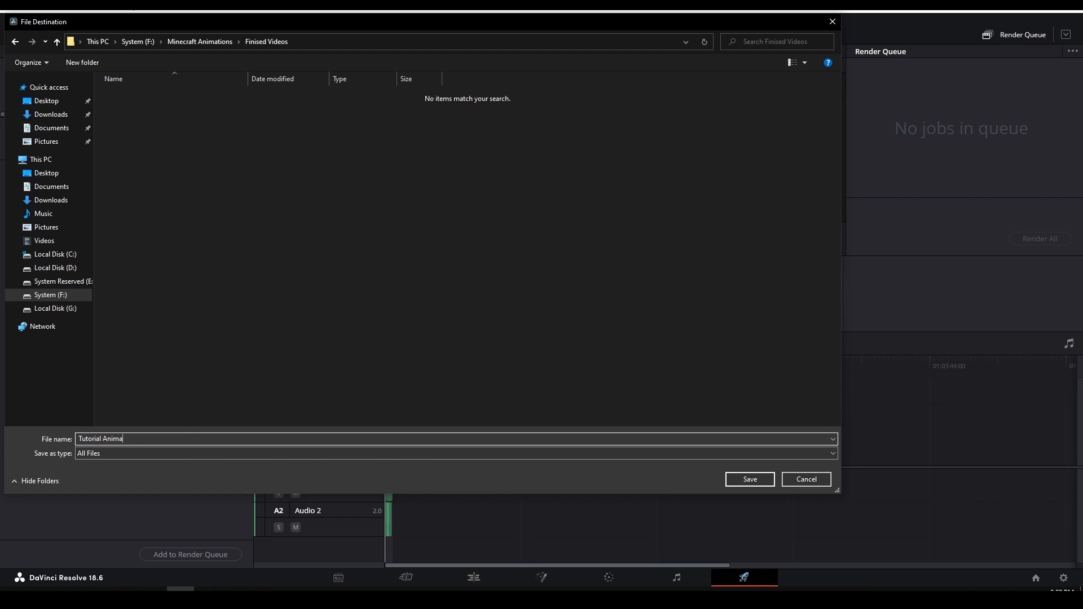
{"action": "key", "text": "Return"}
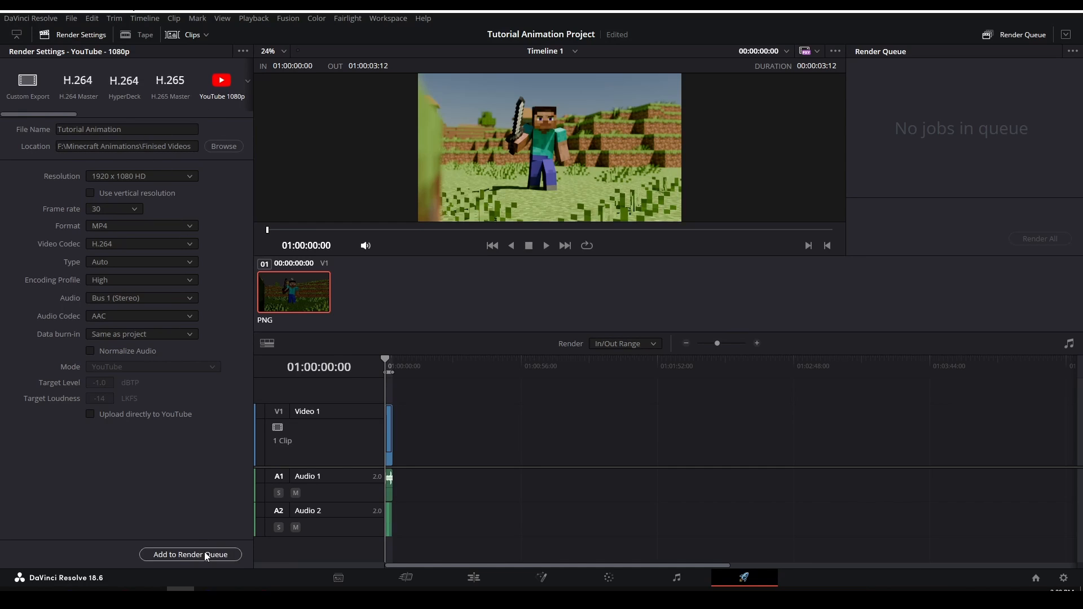
{"action": "left_click", "coordinate": [1041, 238]}
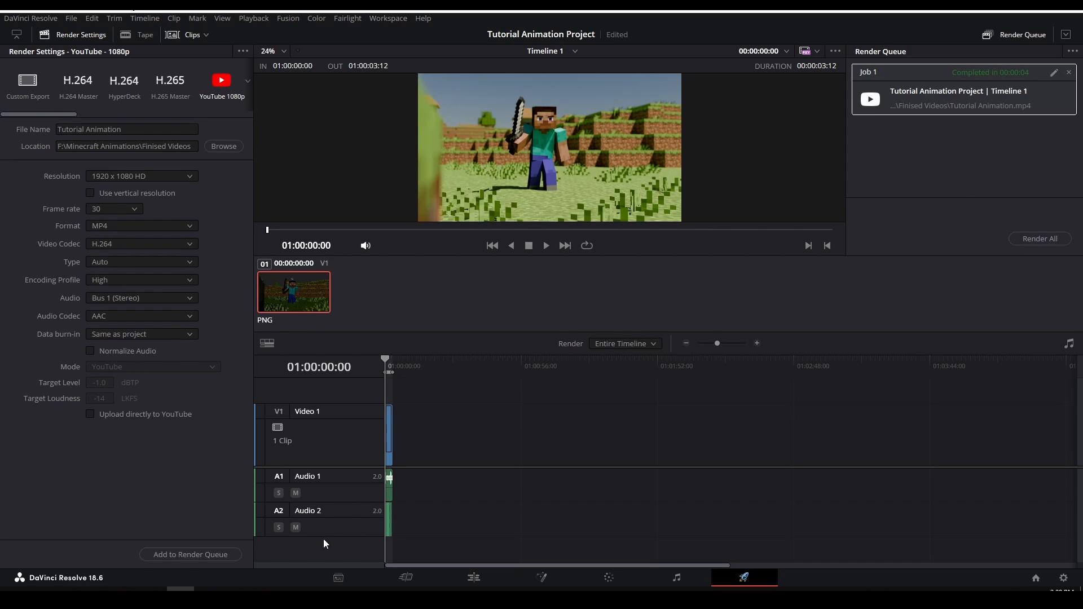
Switch to File Explorer and open the Finised Videos folder in F:\Minecraft Animations.
{"action": "left_click", "coordinate": [97, 589]}
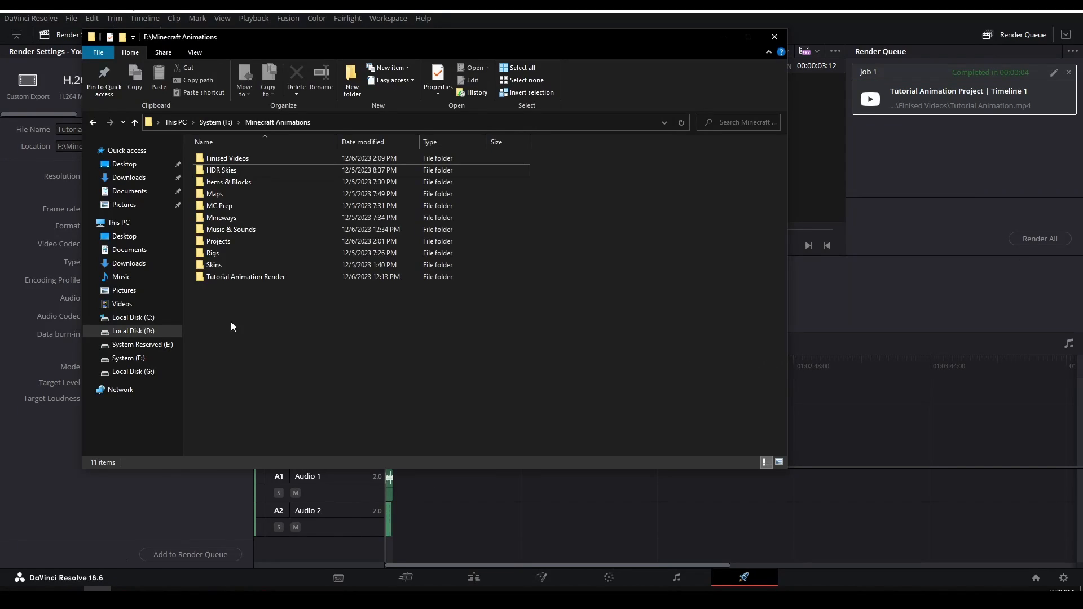
{"action": "double_click", "coordinate": [253, 159]}
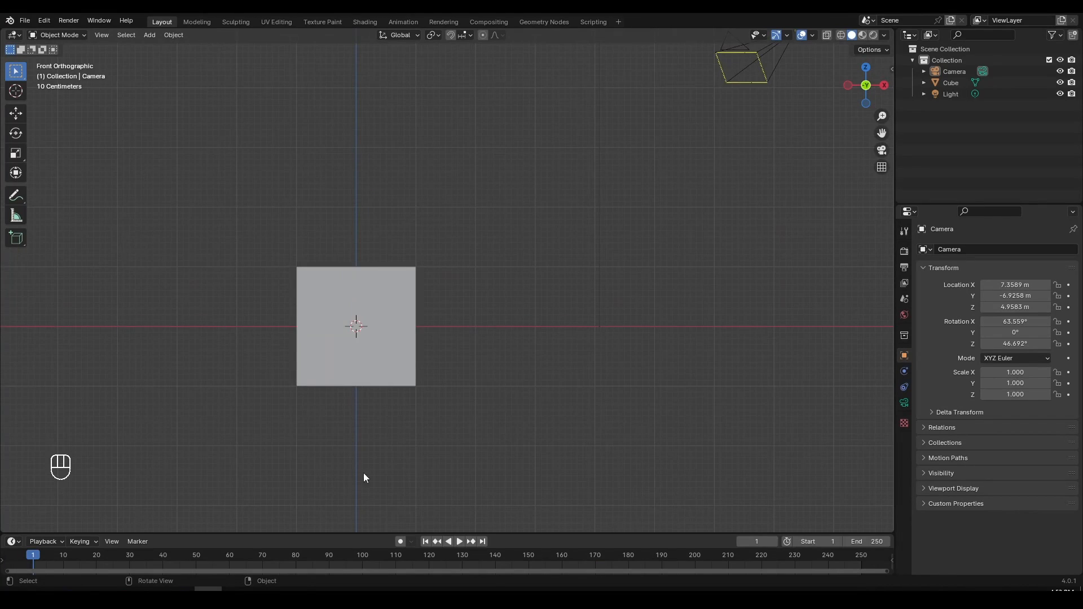
Look at Blender's default scene from the right, top and front orthographic views.
{"action": "scroll", "coordinate": [548, 253], "scroll_direction": "down", "scroll_amount": 5}
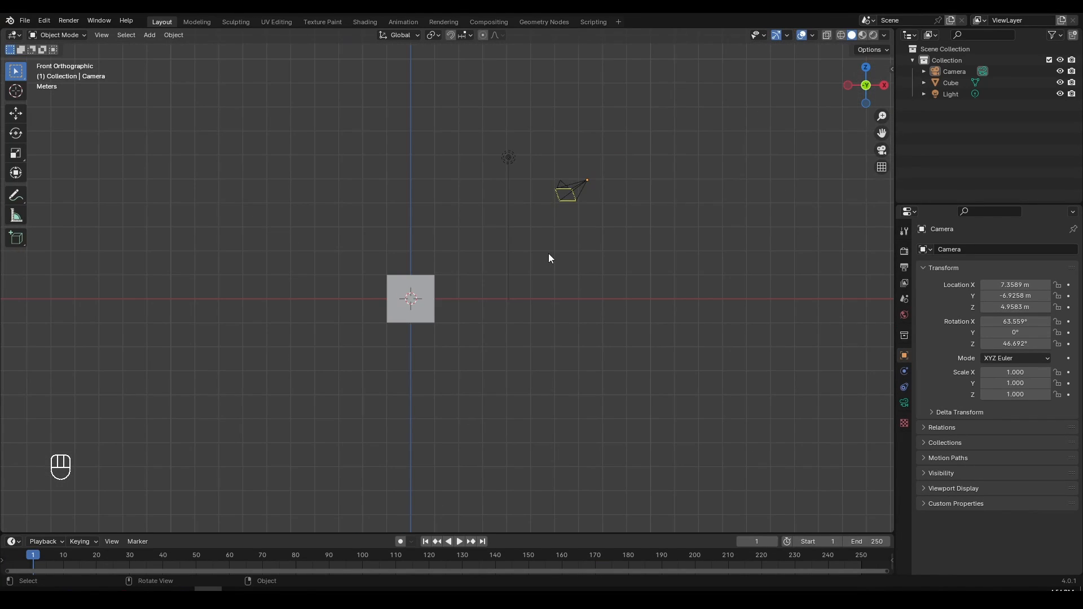
{"action": "key", "text": "KP_3"}
{"action": "key", "text": "KP_7"}
{"action": "scroll", "coordinate": [548, 253], "scroll_direction": "down", "scroll_amount": 3}
{"action": "key", "text": "KP_1"}
{"action": "key", "text": "KP_3"}
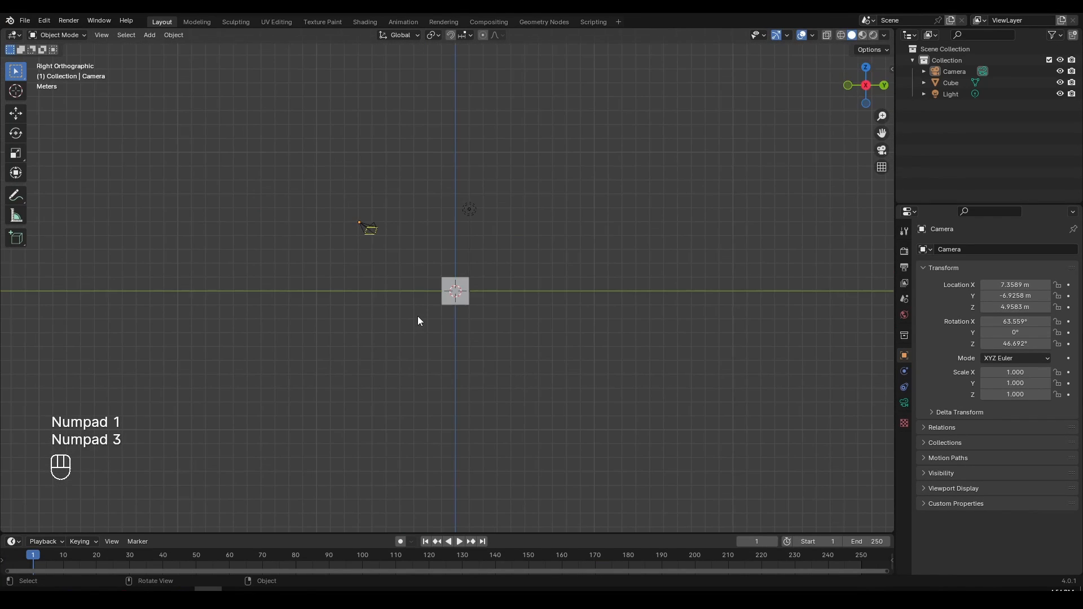
{"action": "key", "text": "KP_7"}
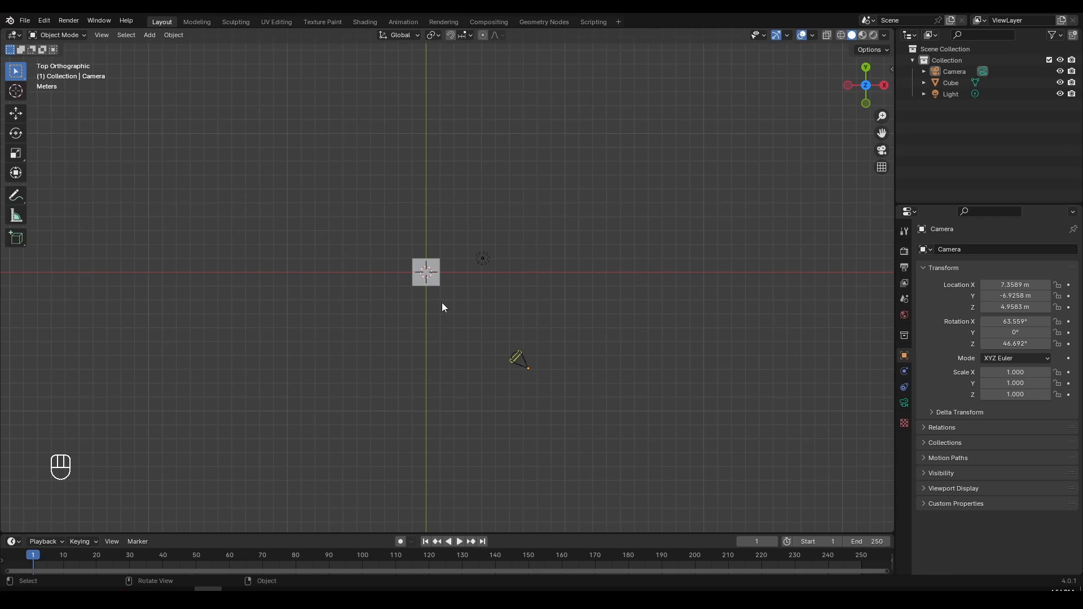
{"action": "key", "text": "KP_1"}
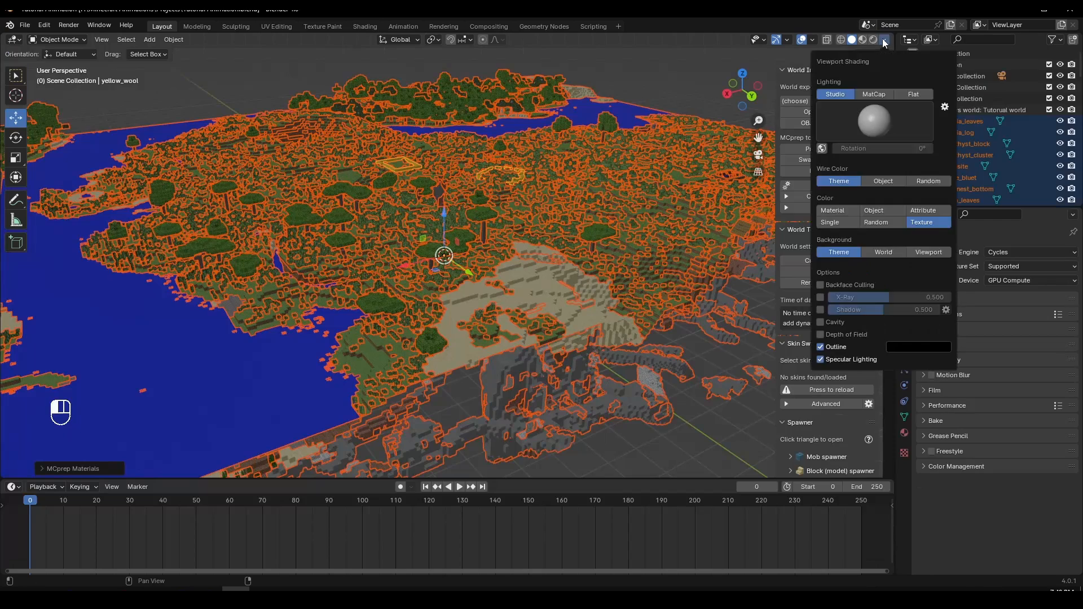
Compare the Material and Texture colour options of the solid viewport shading, ending on Texture.
{"action": "left_click", "coordinate": [832, 210]}
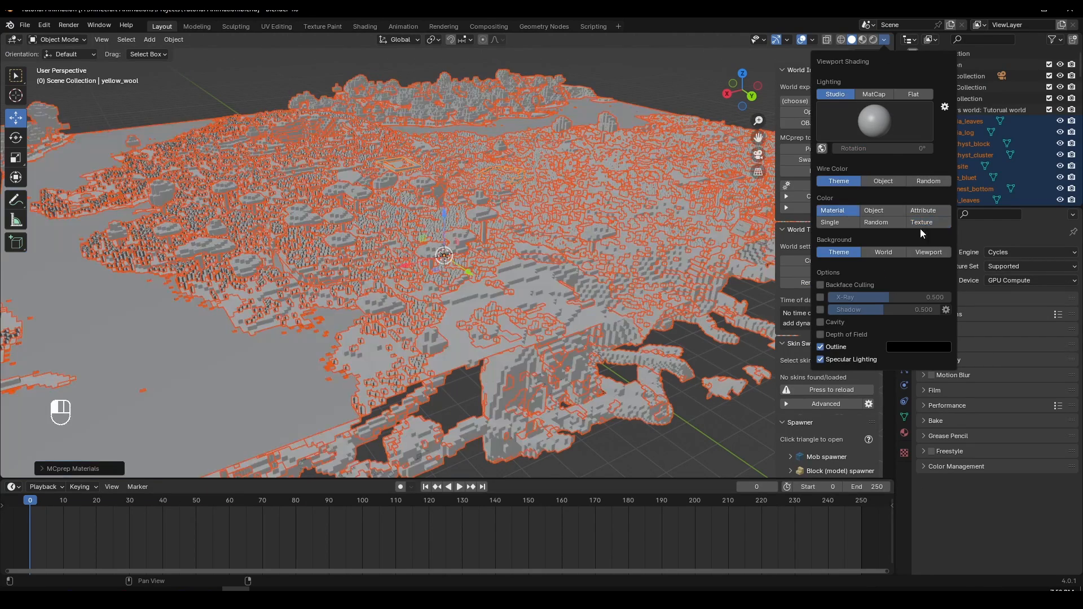
{"action": "left_click", "coordinate": [919, 225]}
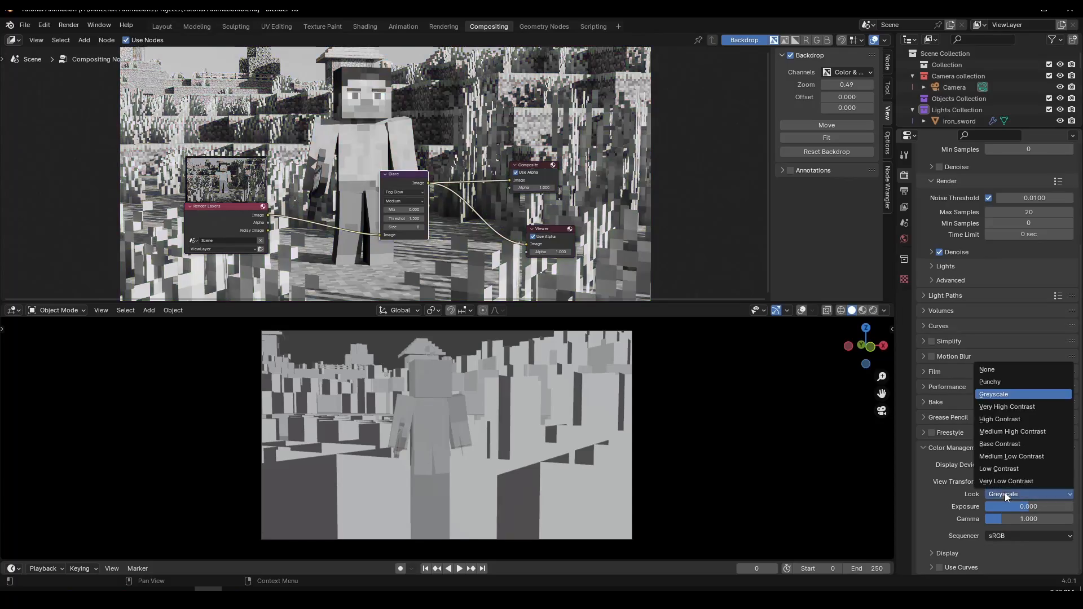
Try different colour management looks on the composited render and set the Look to Punchy.
{"action": "left_click", "coordinate": [1009, 496]}
{"action": "left_click", "coordinate": [1010, 493]}
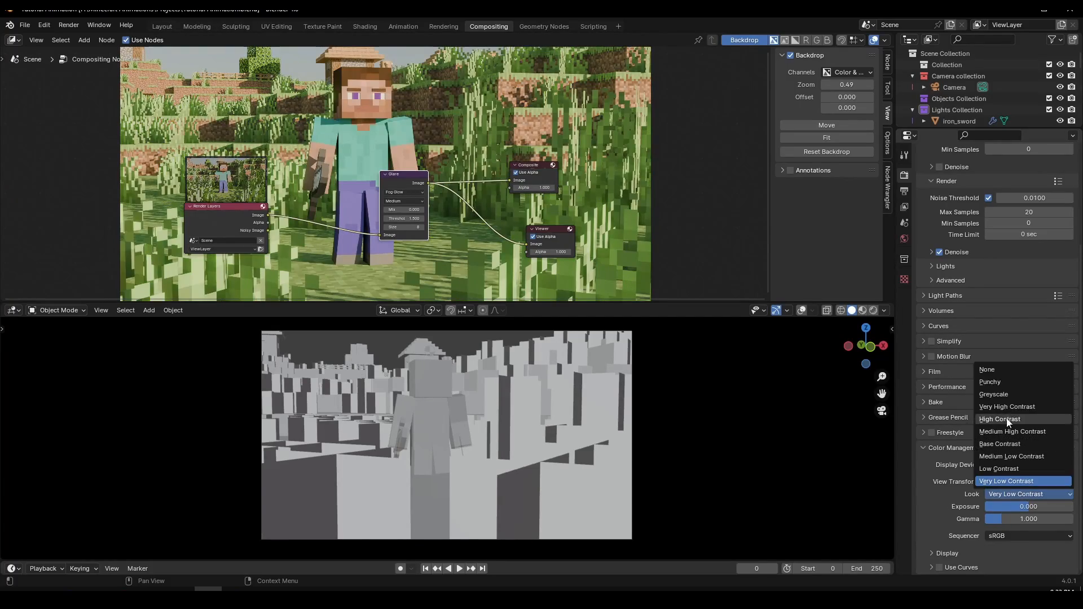
{"action": "left_click", "coordinate": [1010, 381]}
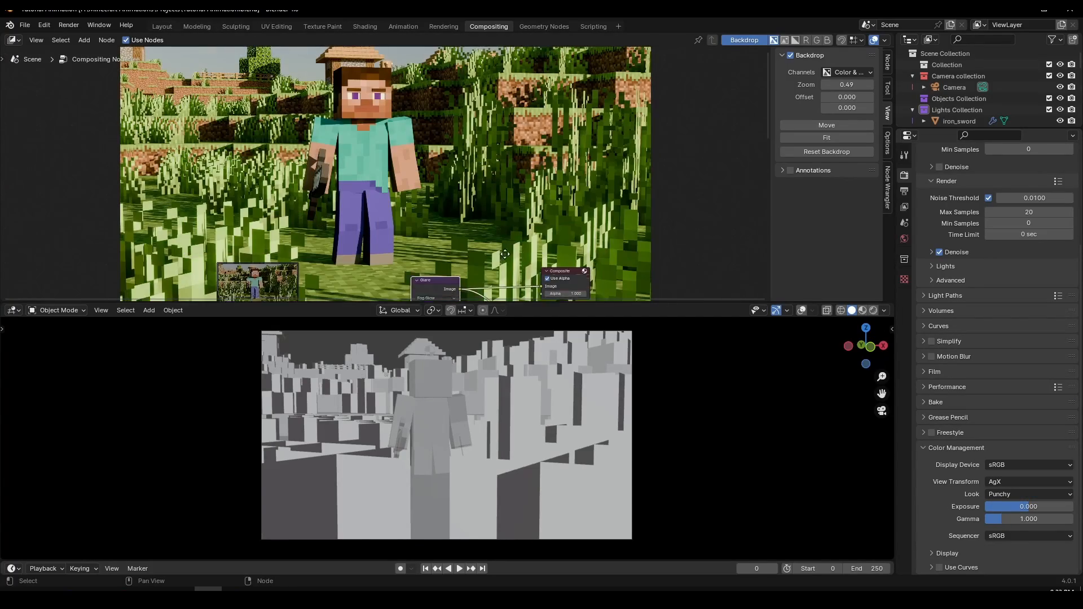
{"action": "left_click_drag", "start_coordinate": [846, 85], "coordinate": [824, 85]}
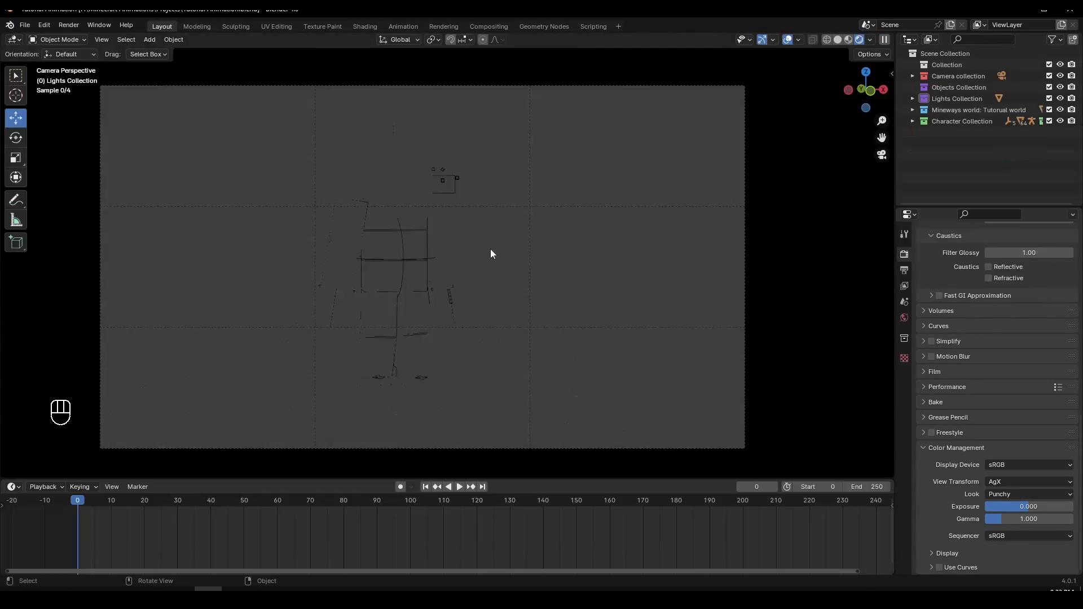
Pose the character rig at frame 50 by rotating the Torso freely and the Head around global Z.
{"action": "key", "text": "r"}
{"action": "key", "text": "r"}
{"action": "key", "text": "r"}
{"action": "key", "text": "r"}
{"action": "key", "text": "r"}
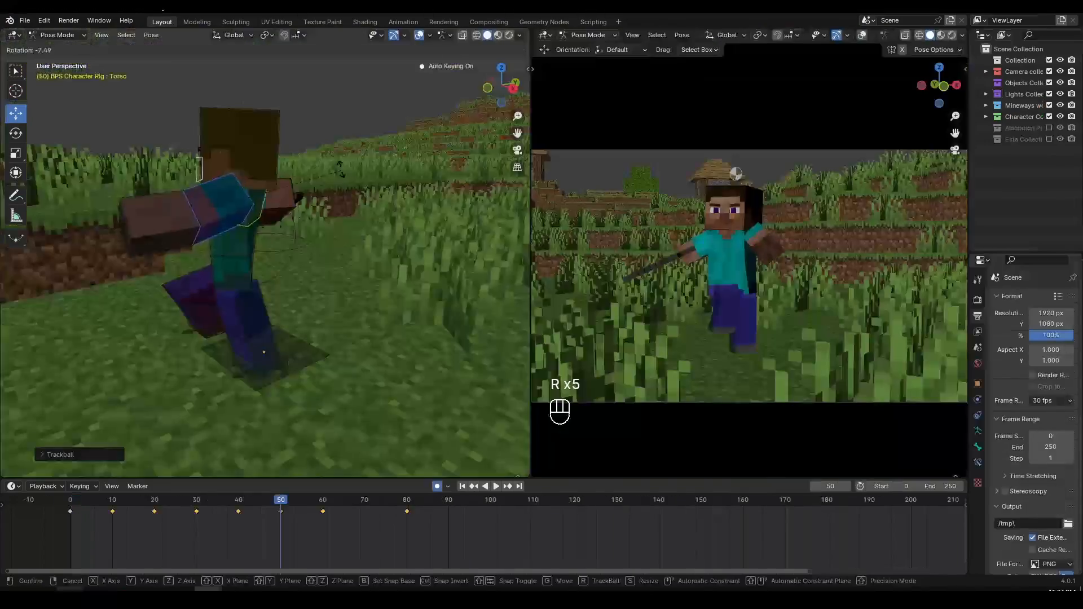
{"action": "key", "text": "r"}
{"action": "key", "text": "r"}
{"action": "key", "text": "r"}
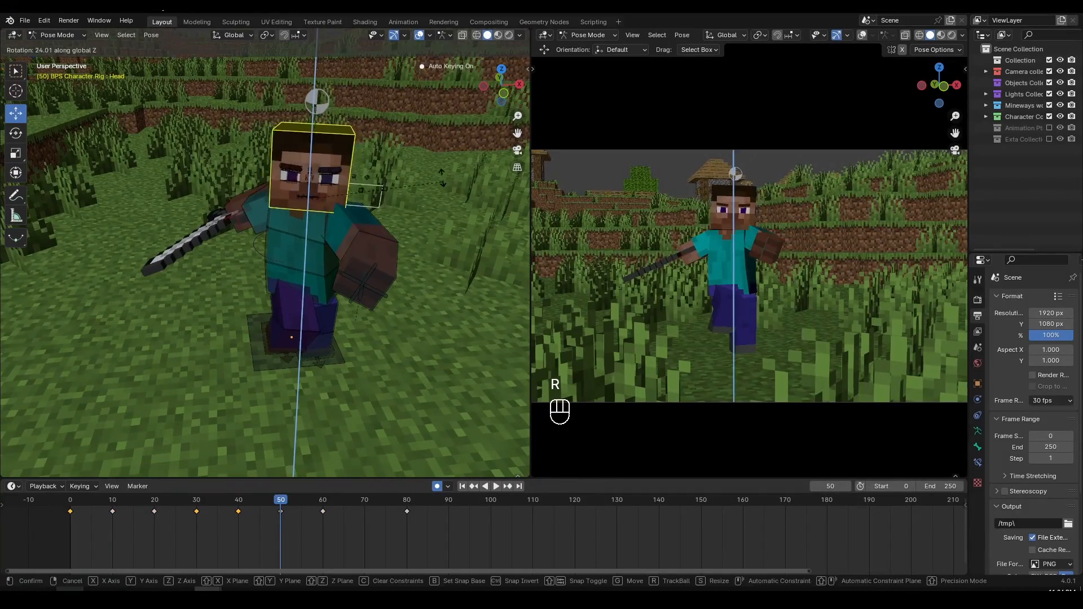
Scrub the DaVinci Resolve timeline back from 01:00:02:11 to about 01:00:01:05.
{"action": "left_click", "coordinate": [253, 504]}
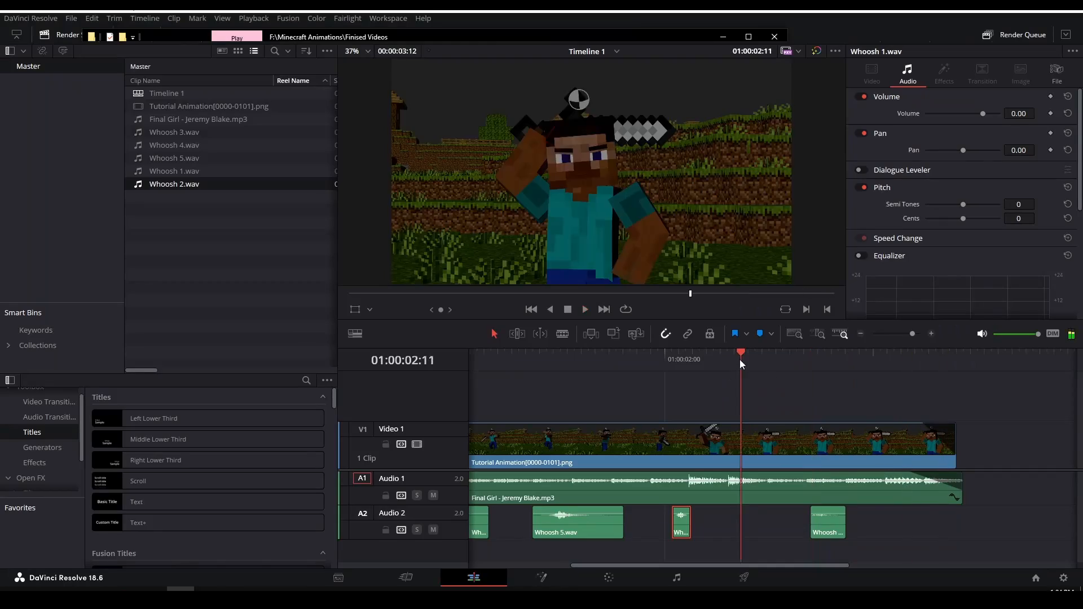
{"action": "left_click_drag", "start_coordinate": [740, 360], "coordinate": [494, 361]}
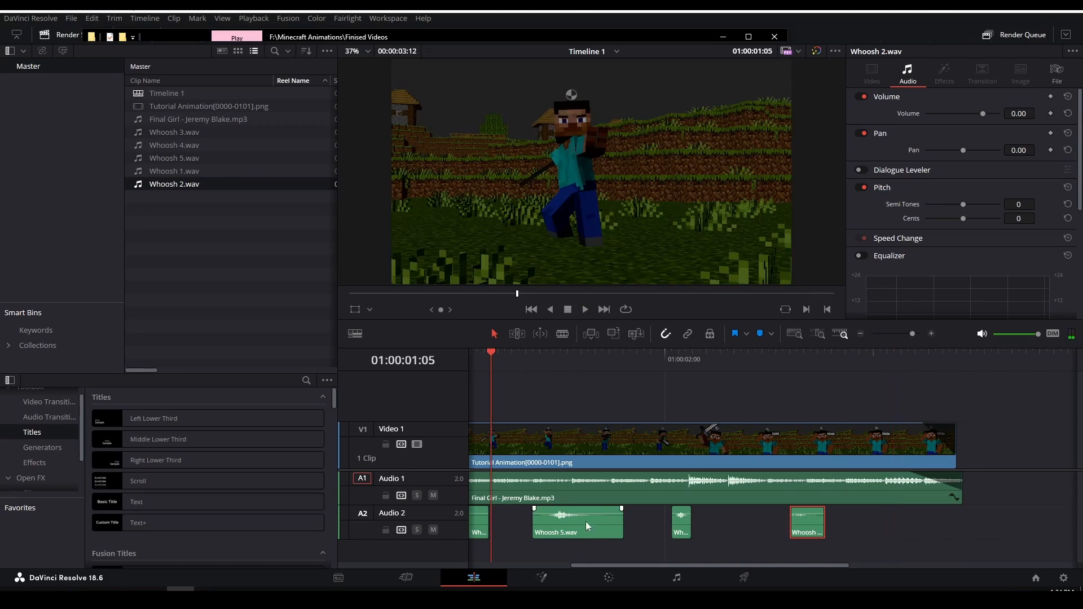
Switch from DaVinci Resolve to Blender and rotate the character rig's Torso freely at frame 50.
{"action": "left_click", "coordinate": [586, 524]}
{"action": "key", "text": "alt+Tab"}
{"action": "left_click_drag", "start_coordinate": [221, 229], "coordinate": [544, 499]}
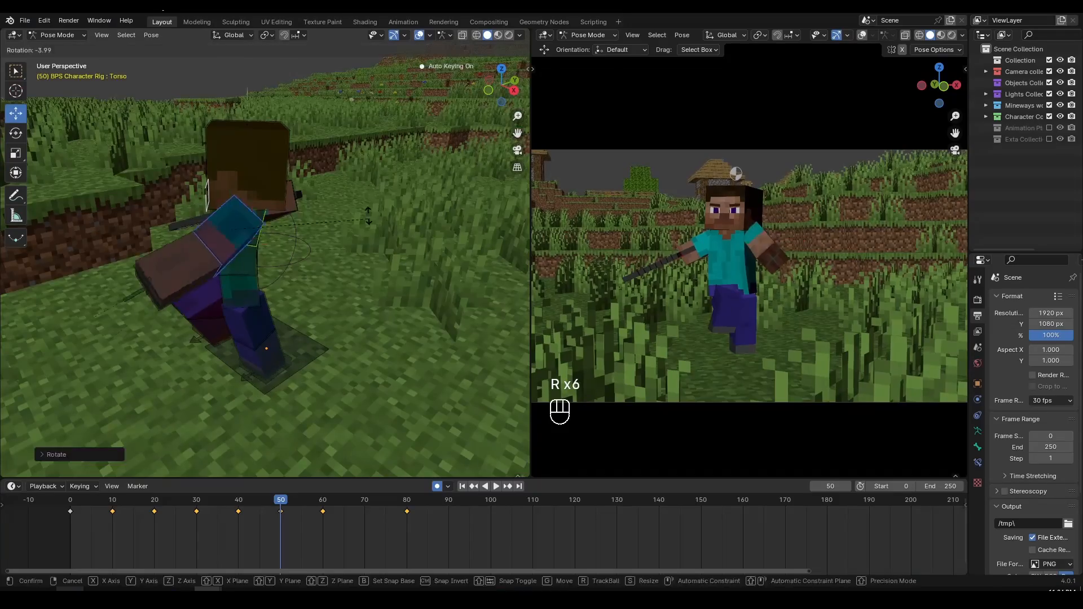
{"action": "key", "text": "r"}
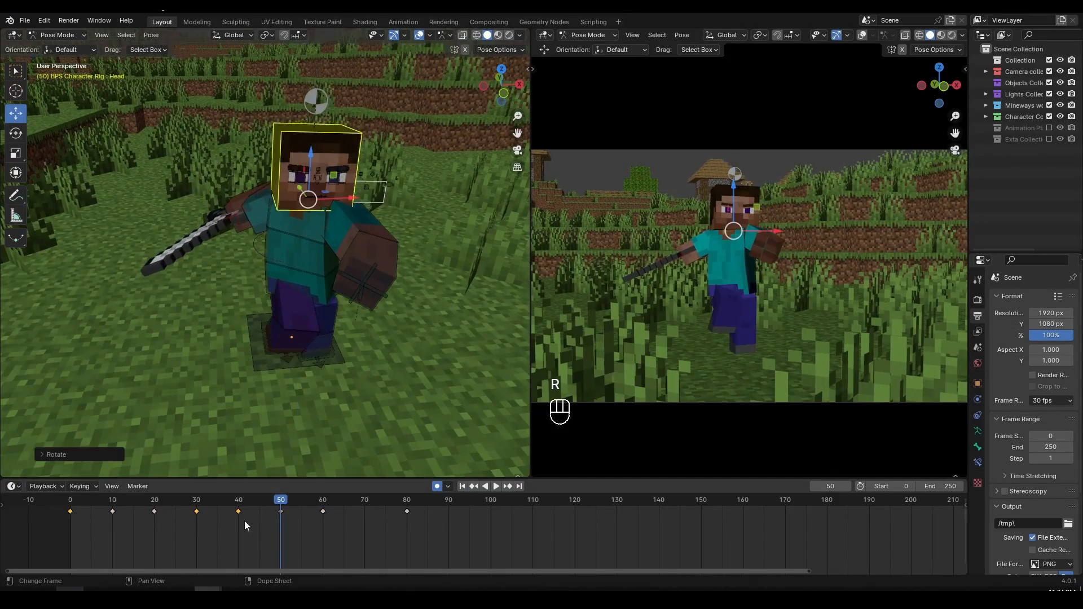
Scrub and play the animation around frame 50 to check the motion.
{"action": "left_click_drag", "start_coordinate": [245, 520], "coordinate": [341, 529]}
{"action": "key", "text": "space"}
{"action": "key", "text": "space"}
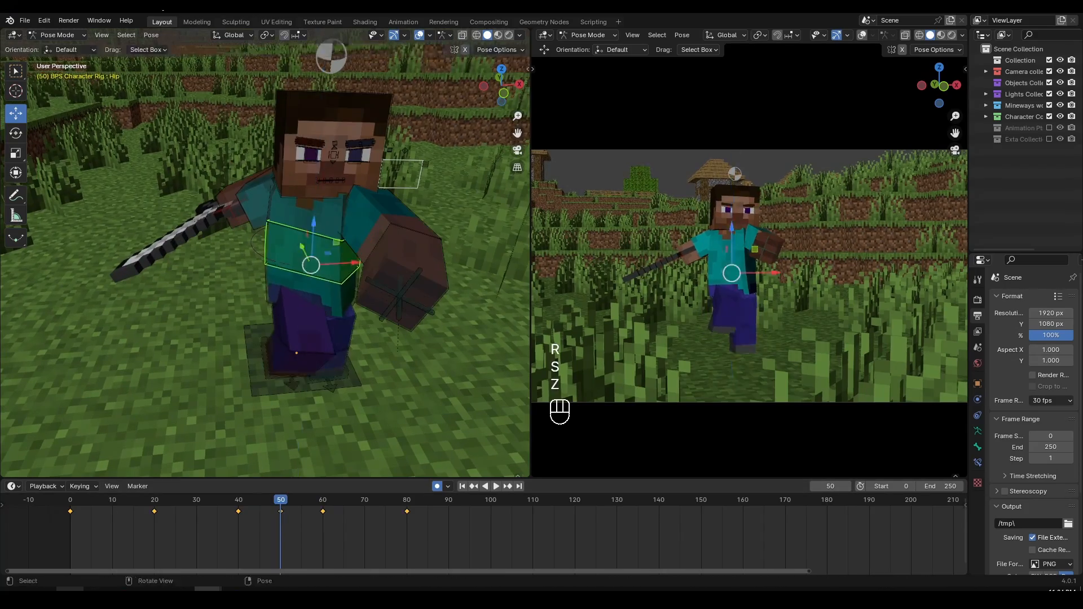
Rotate the rig's Hip bone around the Z axis at frame 50.
{"action": "key", "text": "r"}
{"action": "key", "text": "r"}
{"action": "key", "text": "r"}
{"action": "key", "text": "z"}
{"action": "left_click", "coordinate": [356, 310]}
Rotate the upper body bone around the Z axis and adjust the Leg IK.R control at frame 50.
{"action": "left_click", "coordinate": [324, 218]}
{"action": "key", "text": "r"}
{"action": "key", "text": "r"}
{"action": "key", "text": "r"}
{"action": "key", "text": "z"}
{"action": "left_click", "coordinate": [501, 217]}
{"action": "left_click", "coordinate": [293, 382]}
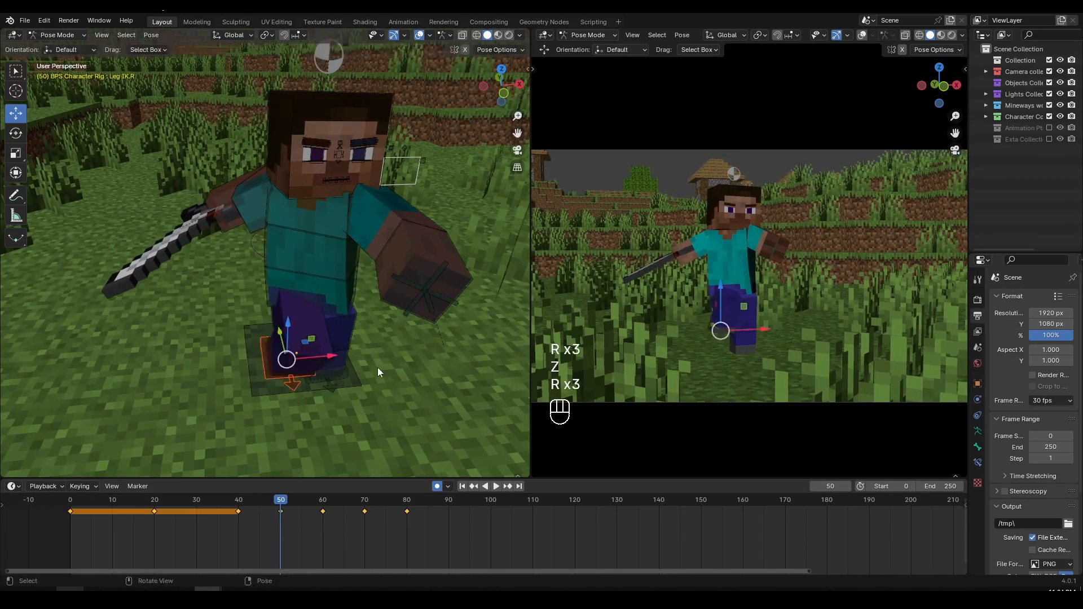
{"action": "left_click", "coordinate": [377, 392]}
Go to frame 60 and rotate the Pelvis around the Z axis.
{"action": "left_click_drag", "start_coordinate": [285, 501], "coordinate": [281, 526]}
{"action": "left_click", "coordinate": [322, 501]}
{"action": "middle_click_drag", "start_coordinate": [316, 395], "coordinate": [337, 361]}
{"action": "left_click", "coordinate": [316, 330]}
{"action": "key", "text": "r"}
{"action": "key", "text": "z"}
{"action": "left_click", "coordinate": [375, 326]}
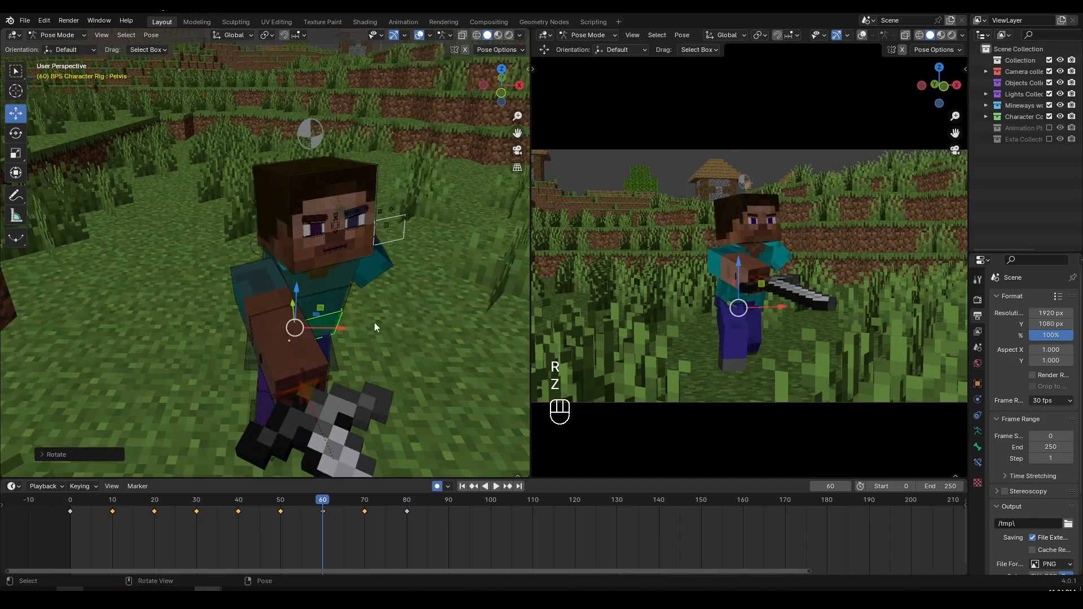
Rotate the Hip and Torso bones around the Z axis at frame 60.
{"action": "middle_click_drag", "start_coordinate": [375, 327], "coordinate": [356, 304]}
{"action": "left_click", "coordinate": [316, 299]}
{"action": "key", "text": "r"}
{"action": "key", "text": "z"}
{"action": "left_click", "coordinate": [445, 299]}
{"action": "left_click", "coordinate": [308, 270]}
{"action": "key", "text": "r"}
{"action": "key", "text": "z"}
{"action": "left_click", "coordinate": [373, 239]}
Rotate the Head around the Z axis and turn Top Arm.R at frame 60.
{"action": "left_click", "coordinate": [313, 192]}
{"action": "key", "text": "r"}
{"action": "key", "text": "z"}
{"action": "left_click", "coordinate": [363, 209]}
{"action": "left_click", "coordinate": [222, 271]}
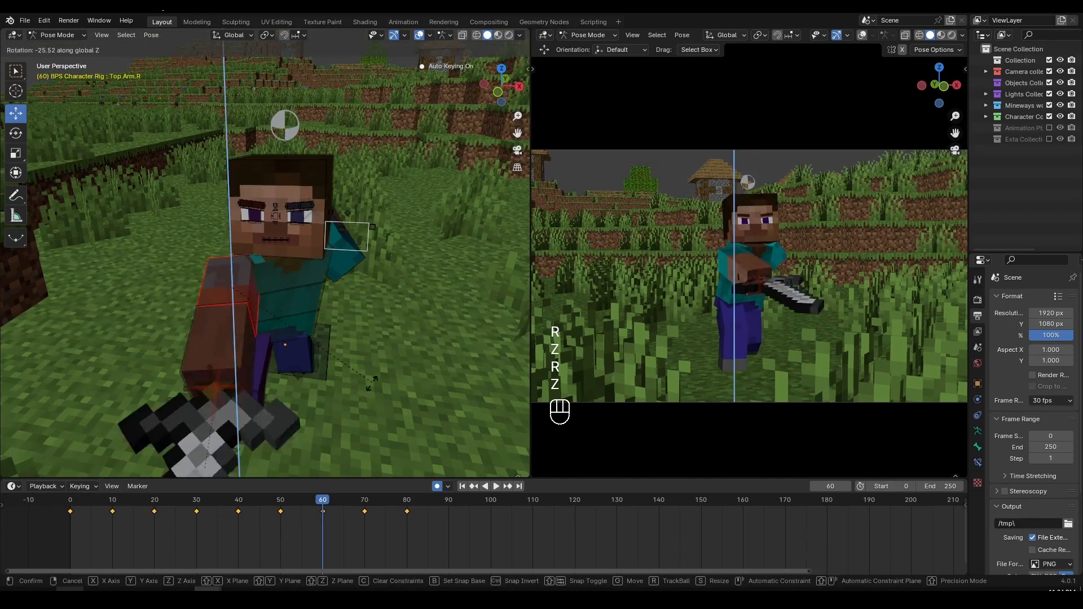
{"action": "key", "text": "r"}
{"action": "key", "text": "r"}
{"action": "left_click", "coordinate": [387, 398]}
Lower the Pelvis slightly along global Z and rotate it around its local X axis at frame 60.
{"action": "middle_click_drag", "start_coordinate": [387, 339], "coordinate": [253, 296]}
{"action": "key", "text": "r"}
{"action": "left_click", "coordinate": [281, 242]}
{"action": "left_click_drag", "start_coordinate": [280, 198], "coordinate": [281, 209]}
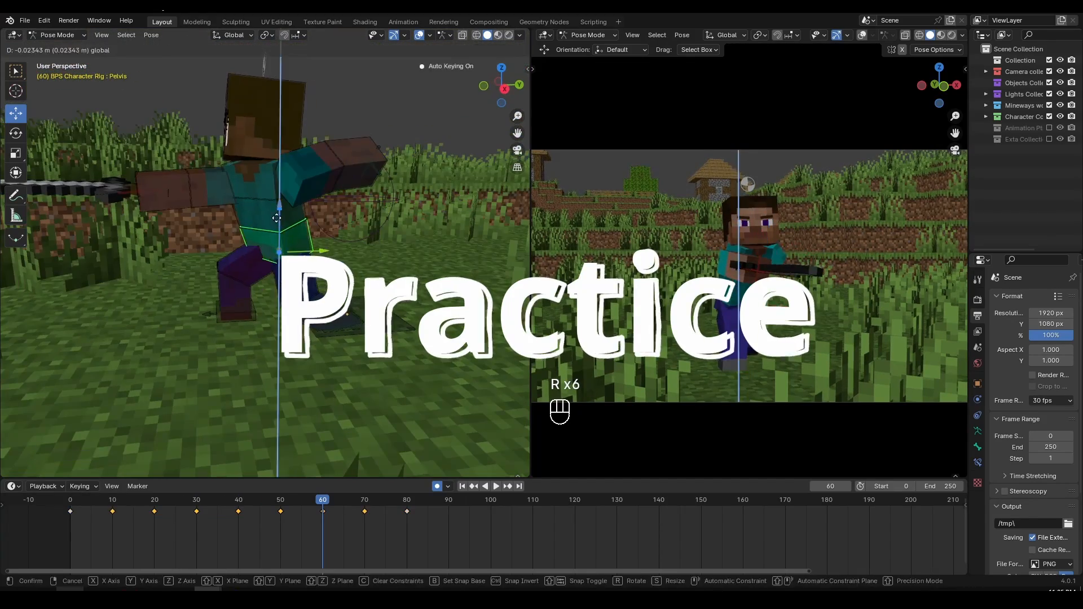
{"action": "key", "text": "r"}
{"action": "key", "text": "x"}
{"action": "key", "text": "x"}
{"action": "left_click", "coordinate": [316, 265]}
Play the sword-swing animation from frame 0 to check the poses.
{"action": "key", "text": "space"}
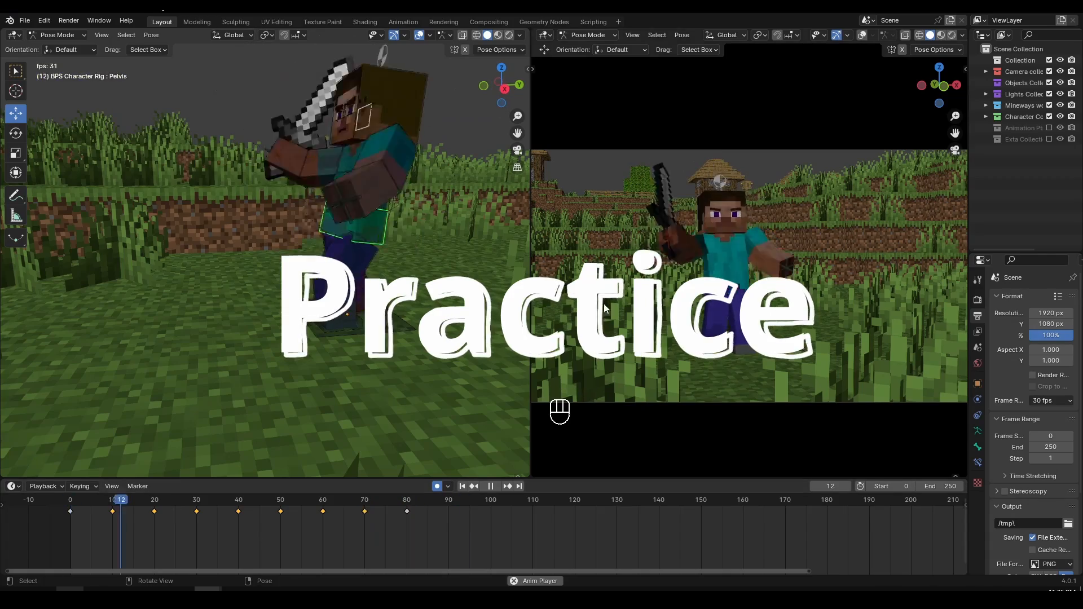
{"action": "key", "text": "space"}
{"action": "left_click", "coordinate": [70, 500]}
{"action": "key", "text": "space"}
{"action": "left_click", "coordinate": [70, 500]}
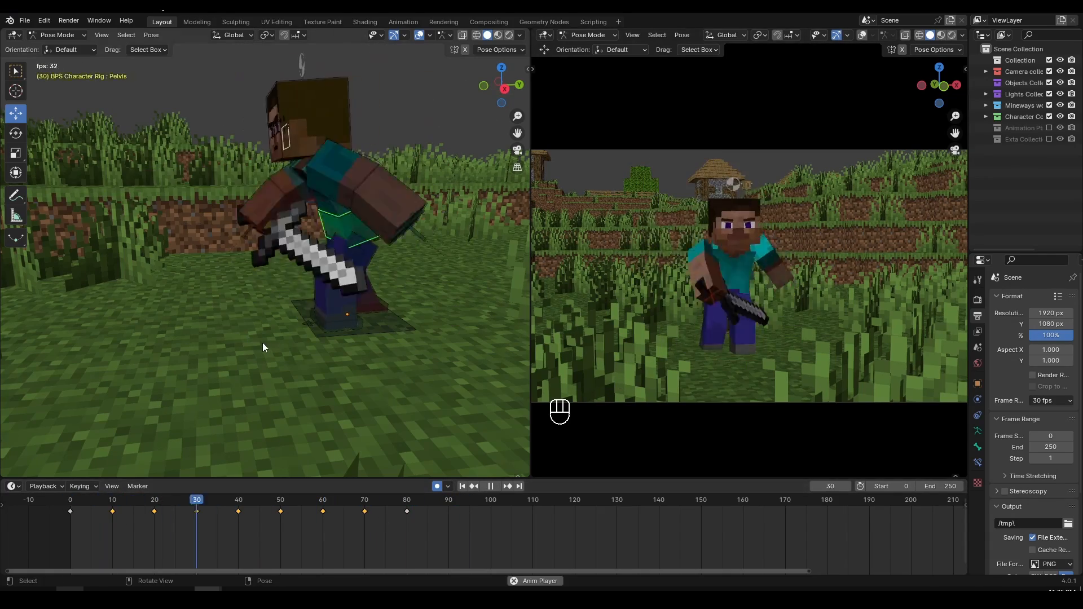
{"action": "key", "text": "space"}
Go to frame 70 and rotate the Pelvis around its local X axis.
{"action": "left_click_drag", "start_coordinate": [339, 501], "coordinate": [365, 530]}
{"action": "key", "text": "r"}
{"action": "key", "text": "x"}
{"action": "key", "text": "x"}
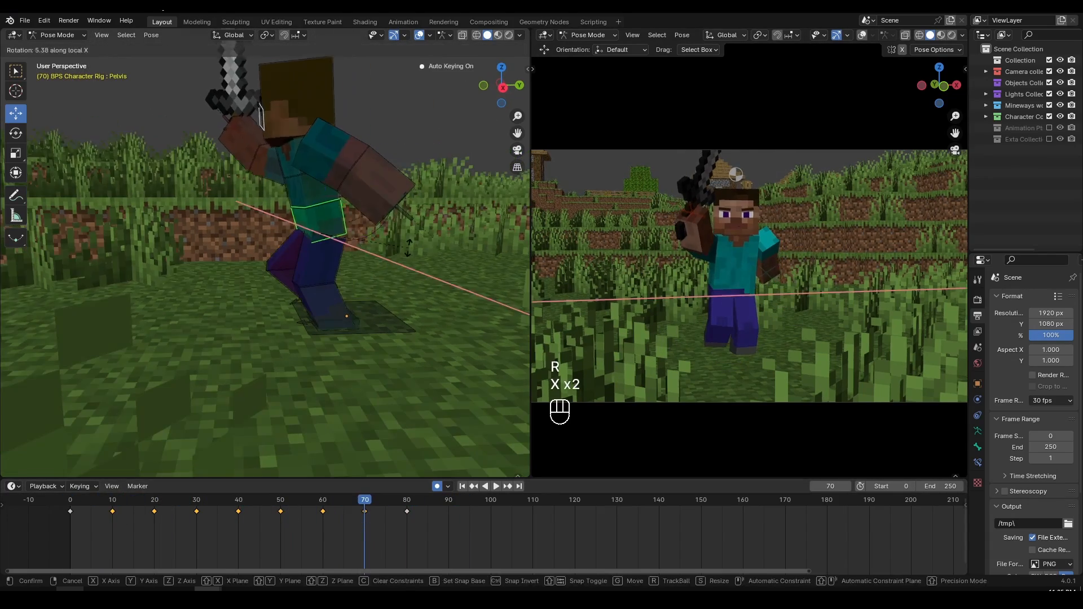
{"action": "left_click", "coordinate": [474, 254]}
Rotate the body bone above the Pelvis around its local X axis at frame 70.
{"action": "middle_click_drag", "start_coordinate": [474, 254], "coordinate": [462, 251]}
{"action": "scroll", "coordinate": [462, 251], "scroll_direction": "up", "scroll_amount": 2}
{"action": "left_click", "coordinate": [339, 156]}
{"action": "key", "text": "r"}
{"action": "key", "text": "x"}
{"action": "key", "text": "x"}
{"action": "left_click", "coordinate": [484, 251]}
Rotate the Torso around its local X axis at frame 70.
{"action": "left_click", "coordinate": [350, 122]}
{"action": "middle_click_drag", "start_coordinate": [333, 136], "coordinate": [338, 187], "text": "shift"}
{"action": "left_click", "coordinate": [333, 197]}
{"action": "key", "text": "r"}
{"action": "key", "text": "x"}
{"action": "key", "text": "x"}
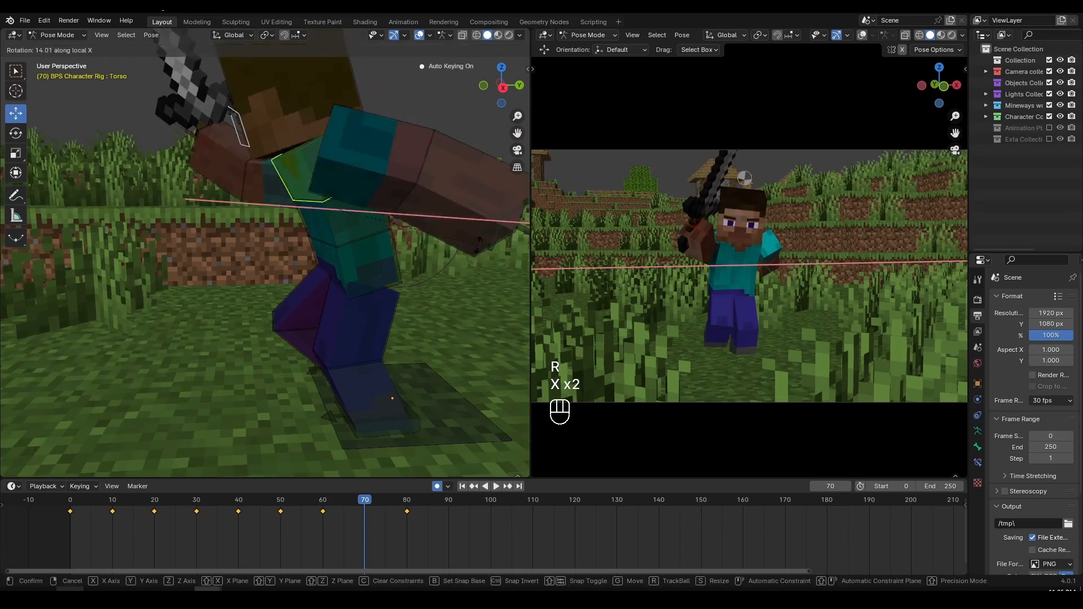
{"action": "left_click", "coordinate": [429, 204]}
Tilt the character's Head with a free trackball rotation at frame 70.
{"action": "left_click", "coordinate": [412, 293]}
{"action": "middle_click_drag", "start_coordinate": [361, 141], "coordinate": [474, 285], "text": "shift"}
{"action": "key", "text": "r"}
{"action": "key", "text": "r"}
{"action": "left_click", "coordinate": [396, 393]}
Freely rotate Top Arm.R and the sword-holding hand at frame 70.
{"action": "left_click", "coordinate": [355, 324]}
{"action": "key", "text": "r"}
{"action": "key", "text": "r"}
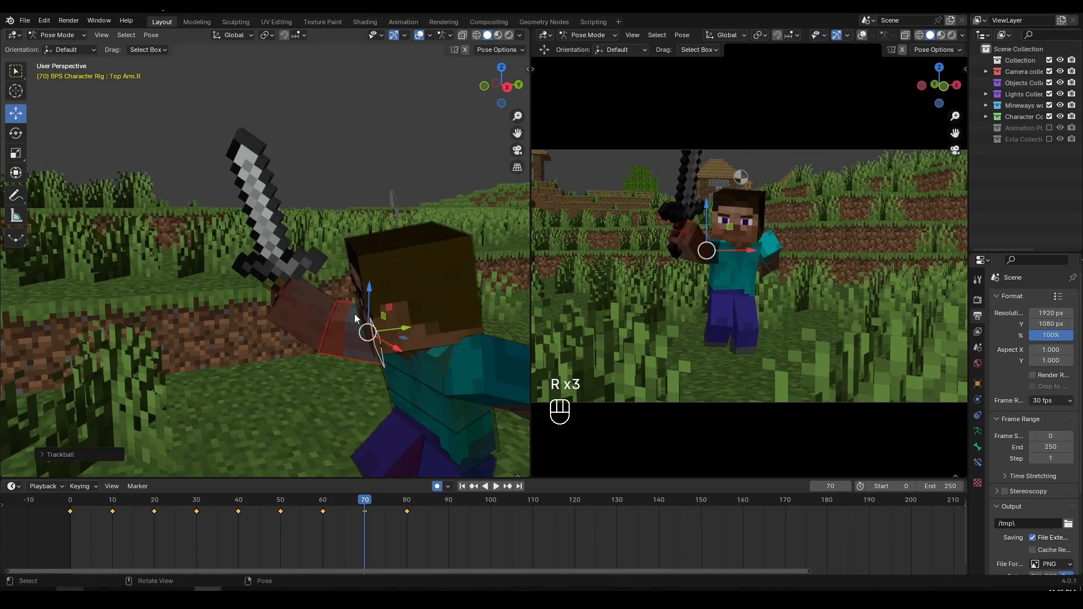
{"action": "key", "text": "ctrl+Tab"}
{"action": "left_click", "coordinate": [320, 256]}
{"action": "middle_click_drag", "start_coordinate": [320, 256], "coordinate": [348, 235]}
{"action": "key", "text": "r"}
{"action": "key", "text": "g"}
{"action": "key", "text": "r"}
{"action": "key", "text": "g"}
{"action": "left_click", "coordinate": [305, 266]}
Scrub back from frame 70, play the animation and return to frame 0.
{"action": "left_click_drag", "start_coordinate": [364, 510], "coordinate": [327, 527]}
{"action": "key", "text": "space"}
{"action": "key", "text": "space"}
{"action": "left_click_drag", "start_coordinate": [440, 503], "coordinate": [68, 502]}
Clear the selection and pick the grass object in Object Mode at frame 0.
{"action": "middle_click_drag", "start_coordinate": [259, 355], "coordinate": [360, 368]}
{"action": "scroll", "coordinate": [348, 361], "scroll_direction": "up", "scroll_amount": 1}
{"action": "key", "text": "alt+a"}
{"action": "left_click", "coordinate": [113, 350]}
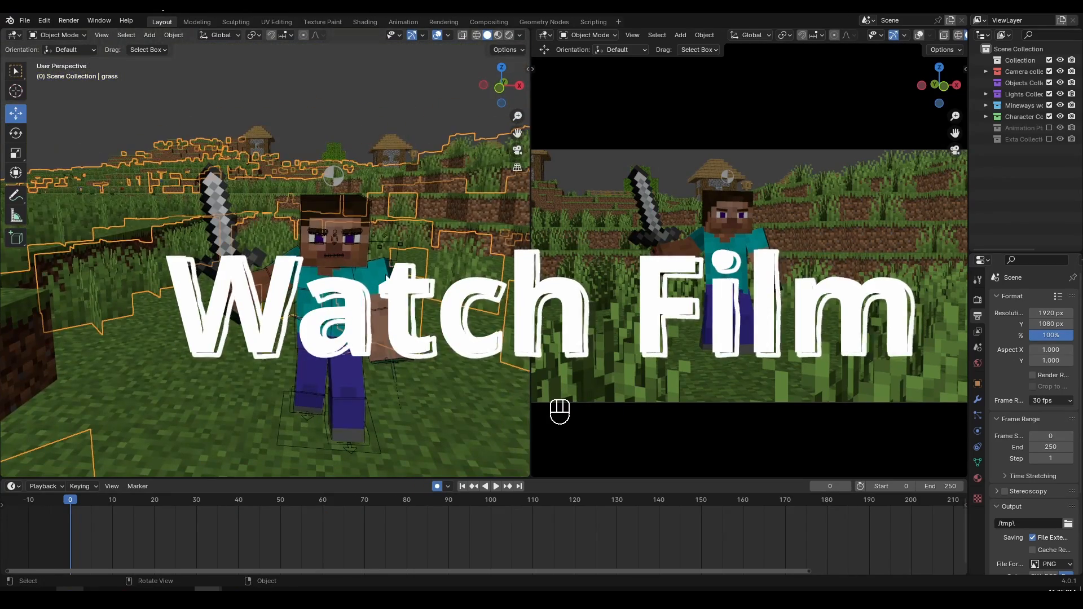
{"action": "left_click", "coordinate": [321, 429]}
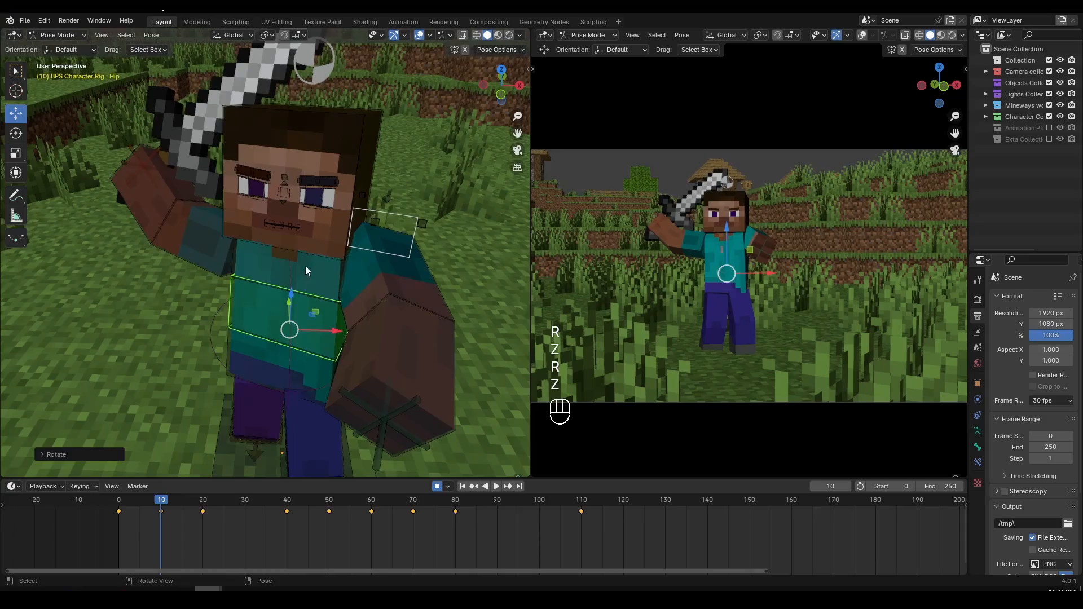
Freely rotate the rig's Head at frame 10.
{"action": "middle_click_drag", "start_coordinate": [305, 271], "coordinate": [316, 305]}
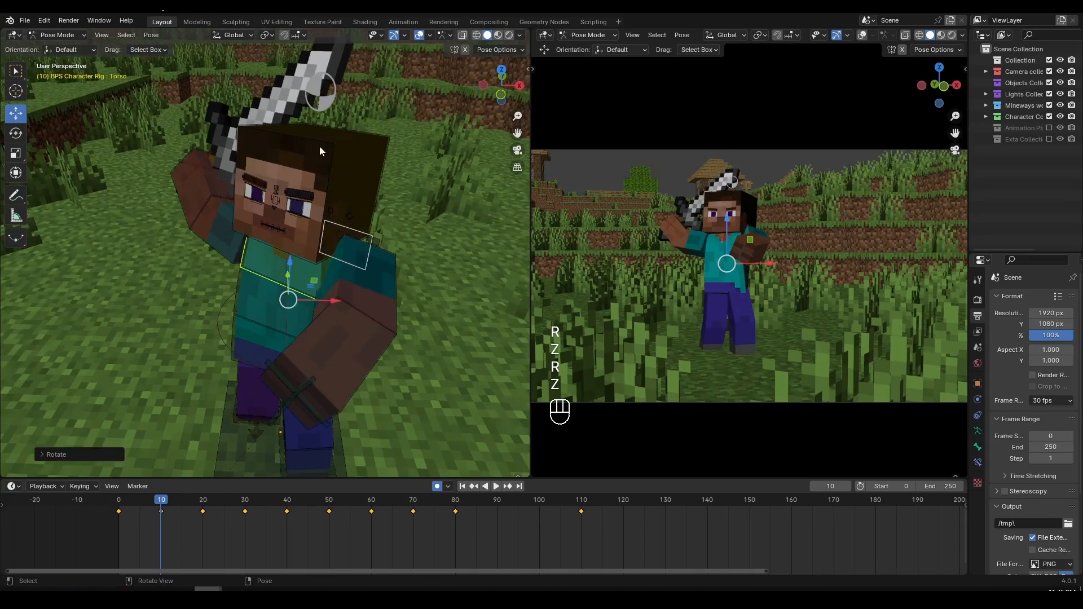
{"action": "left_click", "coordinate": [322, 150]}
{"action": "key", "text": "r"}
{"action": "key", "text": "r"}
{"action": "key", "text": "r"}
{"action": "key", "text": "r"}
{"action": "left_click", "coordinate": [436, 224]}
Freely rotate the character's midsection at frame 10.
{"action": "left_click", "coordinate": [305, 315]}
{"action": "key", "text": "r"}
{"action": "key", "text": "r"}
{"action": "key", "text": "r"}
{"action": "key", "text": "r"}
{"action": "key", "text": "r"}
Adjust the position and rotation of the lower body bone around the hips at frame 10.
{"action": "middle_click_drag", "start_coordinate": [436, 223], "coordinate": [314, 305]}
{"action": "scroll", "coordinate": [341, 356], "scroll_direction": "down", "scroll_amount": 4}
{"action": "key", "text": "f"}
{"action": "scroll", "coordinate": [313, 316], "scroll_direction": "down", "scroll_amount": 2}
{"action": "left_click", "coordinate": [314, 332]}
{"action": "key", "text": "g"}
{"action": "left_click", "coordinate": [316, 330]}
{"action": "key", "text": "r"}
{"action": "key", "text": "r"}
{"action": "key", "text": "r"}
{"action": "key", "text": "r"}
{"action": "left_click", "coordinate": [346, 292]}
Tilt the Head with a trackball rotation at frame 10.
{"action": "left_click", "coordinate": [361, 231]}
{"action": "key", "text": "r"}
{"action": "key", "text": "r"}
{"action": "key", "text": "r"}
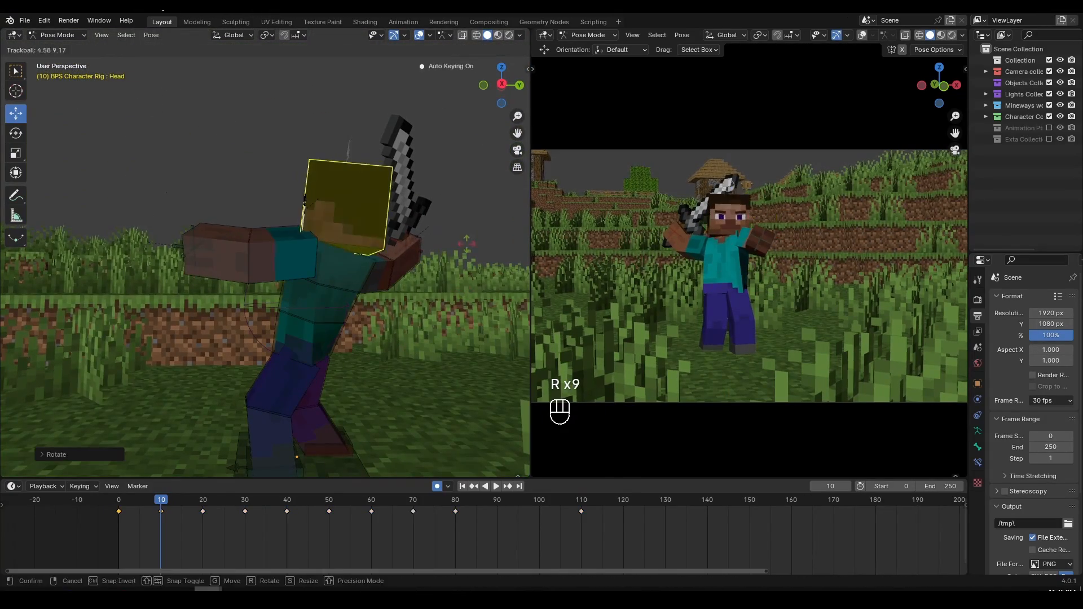
{"action": "key", "text": "r"}
{"action": "left_click", "coordinate": [475, 253]}
Rotate the Torso around the Z axis at frame 10.
{"action": "middle_click_drag", "start_coordinate": [475, 252], "coordinate": [489, 257]}
{"action": "left_click", "coordinate": [333, 282]}
{"action": "key", "text": "r"}
{"action": "key", "text": "r"}
{"action": "key", "text": "z"}
{"action": "key", "text": "r"}
{"action": "key", "text": "z"}
{"action": "left_click", "coordinate": [429, 290]}
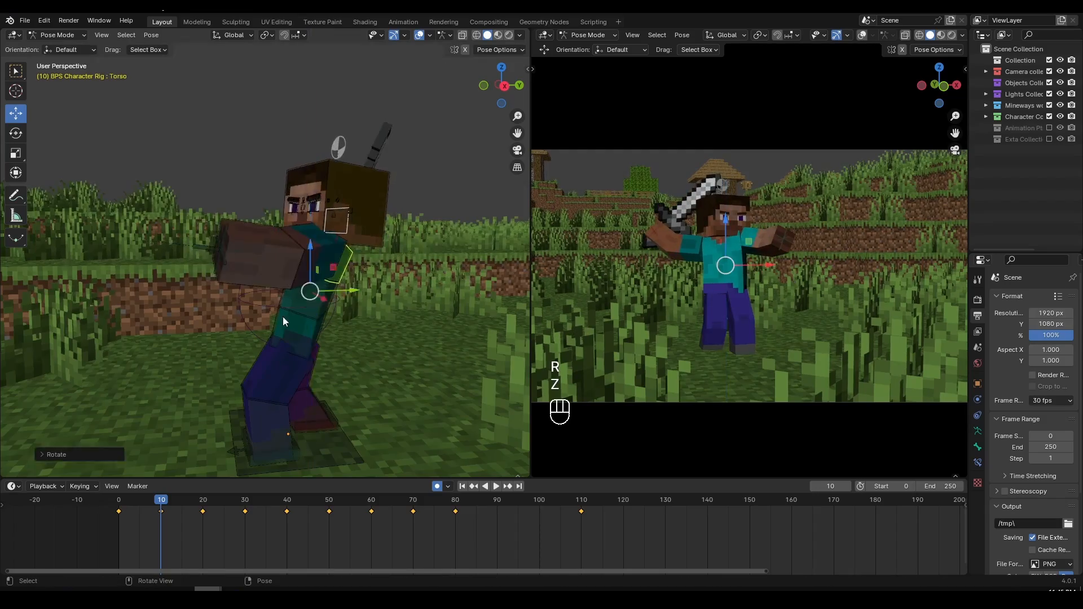
Turn the Head around the Z axis at frame 10.
{"action": "middle_click_drag", "start_coordinate": [283, 320], "coordinate": [339, 283]}
{"action": "left_click", "coordinate": [305, 163]}
{"action": "key", "text": "r"}
{"action": "key", "text": "z"}
{"action": "key", "text": "g"}
{"action": "left_click", "coordinate": [316, 192]}
Return to frame 0 and play the animation to review the frame 10 pose.
{"action": "left_click_drag", "start_coordinate": [148, 501], "coordinate": [116, 501]}
{"action": "key", "text": "space"}
{"action": "key", "text": "space"}
{"action": "key", "text": "space"}
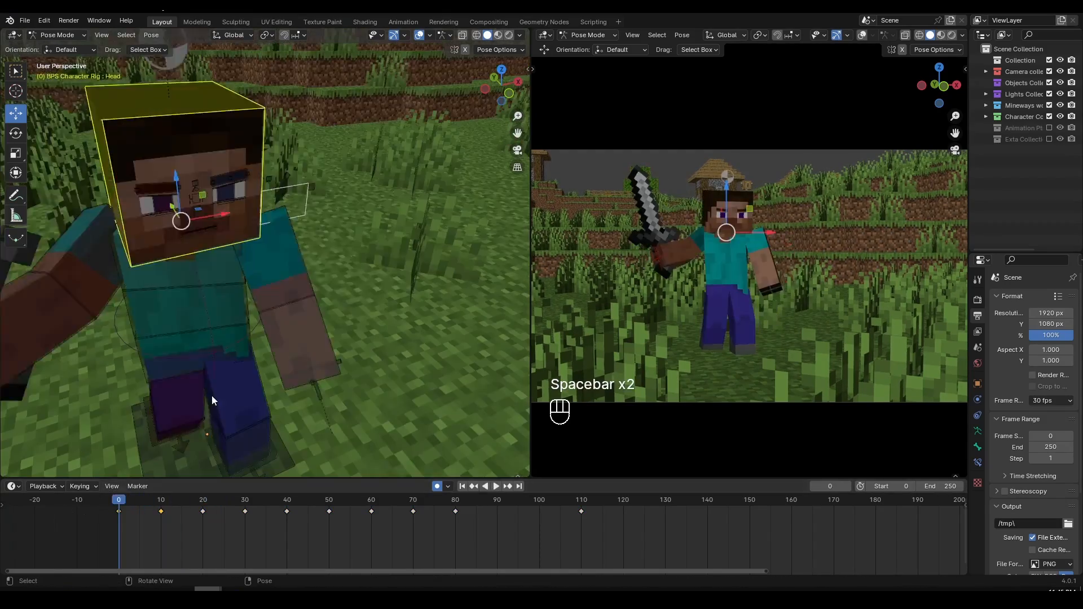
{"action": "key", "text": "space"}
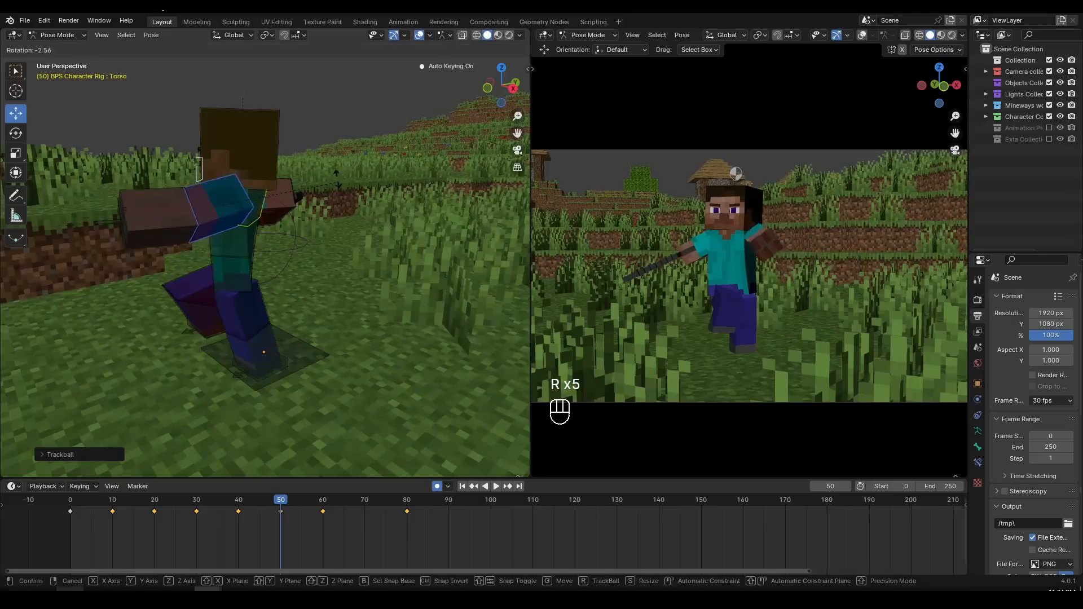
Rotate the Torso freely at frame 50 and select the Hip bone.
{"action": "key", "text": "r"}
{"action": "left_click", "coordinate": [441, 198]}
{"action": "mouse_move", "coordinate": [280, 499]}
{"action": "left_mouse_down"}
{"action": "mouse_move", "coordinate": [249, 504]}
{"action": "mouse_move", "coordinate": [247, 529]}
{"action": "mouse_move", "coordinate": [281, 513]}
{"action": "left_mouse_up"}
{"action": "key", "text": "space"}
{"action": "scroll", "coordinate": [288, 338], "scroll_direction": "up", "scroll_amount": 1}
{"action": "left_click", "coordinate": [303, 246]}
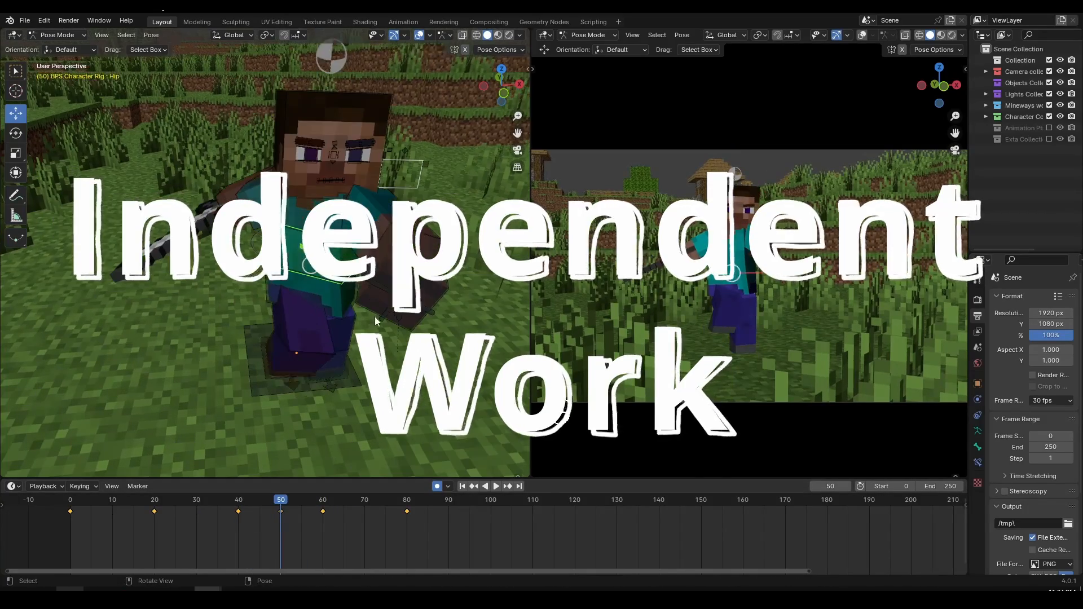
Rotate the Hip and upper body around the Z axis at frame 50.
{"action": "key", "text": "r"}
{"action": "key", "text": "z"}
{"action": "key", "text": "r"}
{"action": "key", "text": "r"}
{"action": "key", "text": "r"}
{"action": "key", "text": "z"}
Move the right leg IK control outward and rotate it freely at frame 50.
{"action": "left_click", "coordinate": [282, 387]}
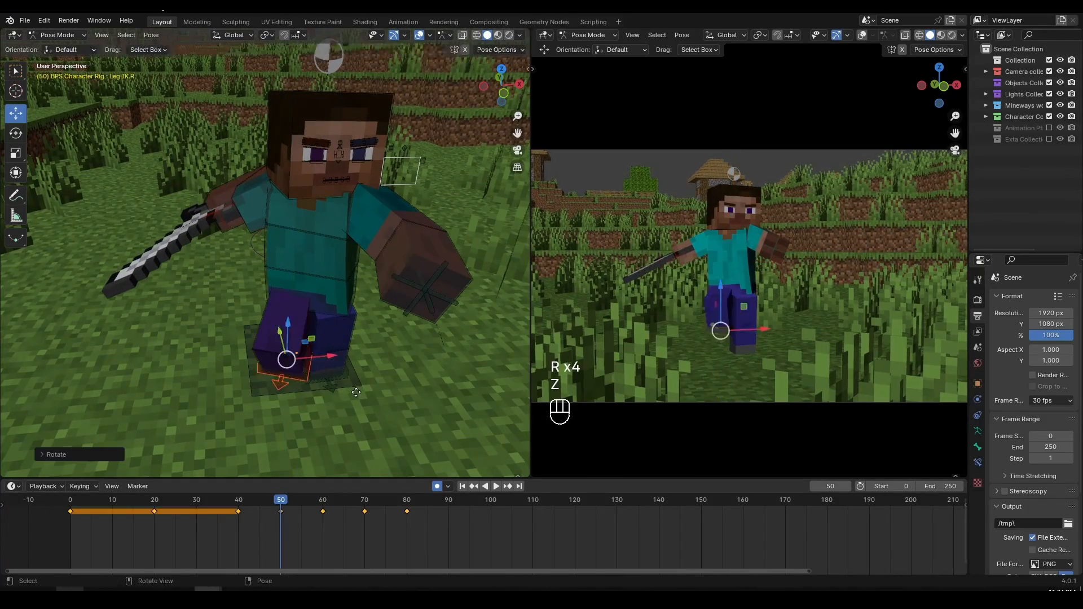
{"action": "key", "text": "g"}
{"action": "left_click", "coordinate": [343, 391]}
{"action": "key", "text": "r"}
{"action": "key", "text": "r"}
{"action": "left_click", "coordinate": [339, 395]}
{"action": "mouse_move", "coordinate": [286, 505]}
{"action": "left_mouse_down"}
{"action": "mouse_move", "coordinate": [330, 520]}
{"action": "mouse_move", "coordinate": [281, 526]}
{"action": "left_mouse_up"}
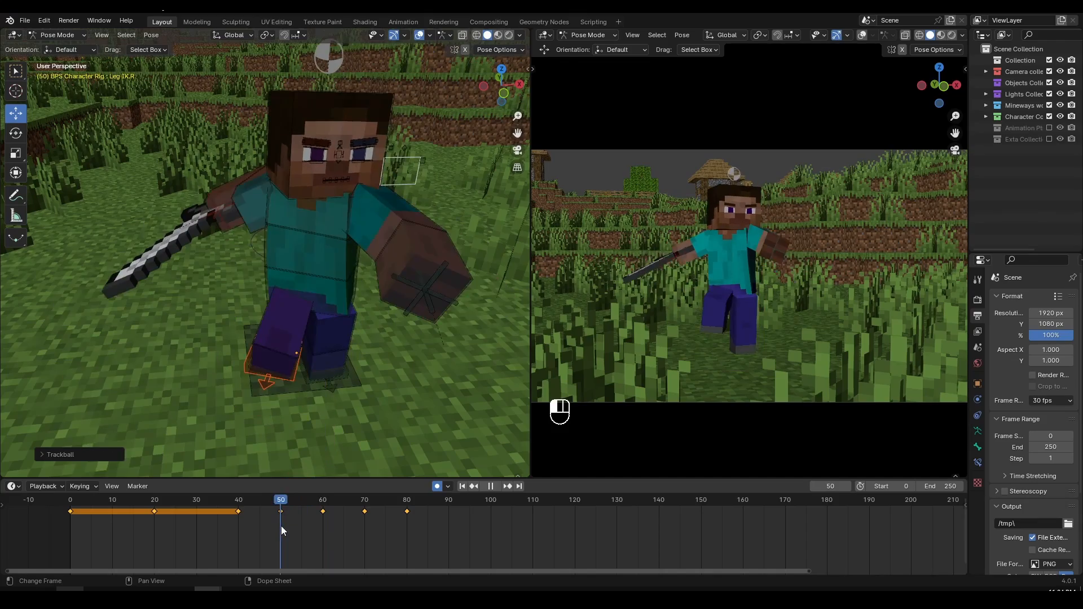
Go to frame 60 and rotate the character's lower body around the Z axis.
{"action": "left_click", "coordinate": [323, 502]}
{"action": "scroll", "coordinate": [316, 305], "scroll_direction": "down", "scroll_amount": 1}
{"action": "left_click", "coordinate": [307, 283]}
{"action": "key", "text": "r"}
{"action": "key", "text": "z"}
{"action": "left_click", "coordinate": [361, 321]}
Rotate the Hip around the Z axis at frame 60.
{"action": "left_click", "coordinate": [316, 310]}
{"action": "middle_click_drag", "start_coordinate": [367, 341], "coordinate": [344, 344]}
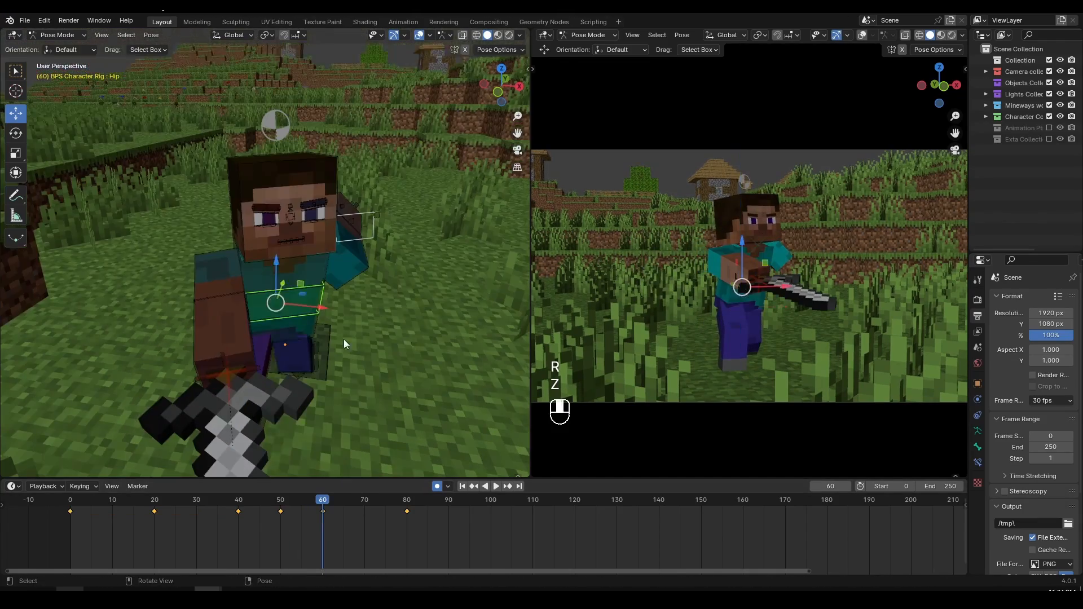
{"action": "key", "text": "r"}
{"action": "key", "text": "z"}
{"action": "left_click", "coordinate": [307, 281]}
Rotate the Torso and the Head around the Z axis at frame 60.
{"action": "left_click", "coordinate": [307, 281]}
{"action": "key", "text": "r"}
{"action": "key", "text": "z"}
{"action": "left_click", "coordinate": [314, 167]}
{"action": "left_click", "coordinate": [315, 167]}
{"action": "key", "text": "r"}
{"action": "key", "text": "z"}
Rotate the right Top Arm freely at frame 60 so the sword swings across the body.
{"action": "left_click", "coordinate": [239, 286]}
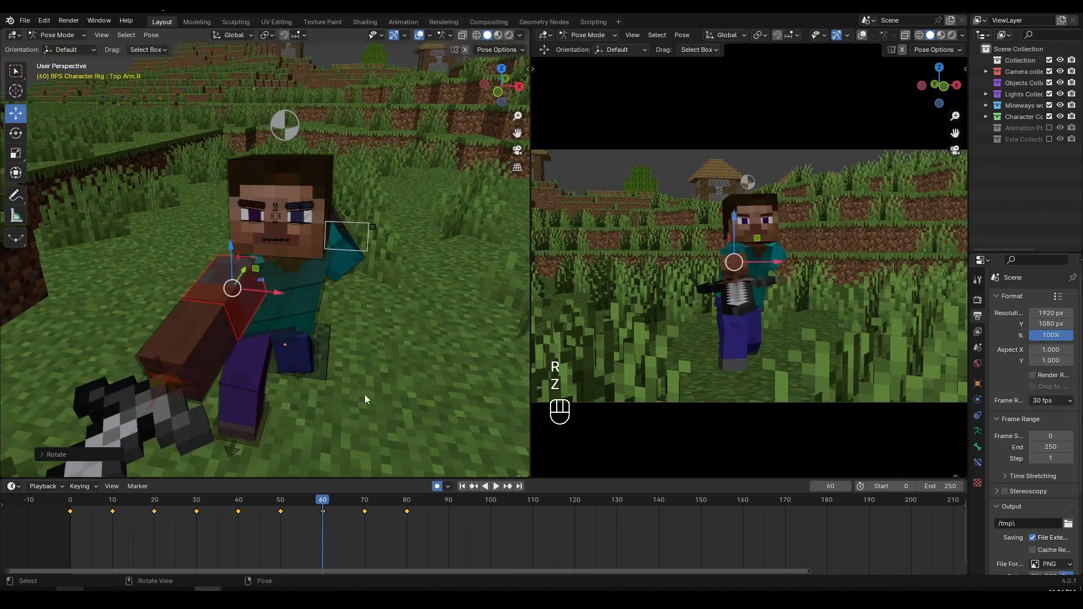
{"action": "key", "text": "r"}
{"action": "key", "text": "r"}
{"action": "key", "text": "r"}
{"action": "key", "text": "r"}
{"action": "key", "text": "r"}
{"action": "middle_click_drag", "start_coordinate": [411, 364], "coordinate": [458, 318]}
{"action": "key", "text": "r"}
Lower the Pelvis and rotate it around its local X axis at frame 60.
{"action": "left_click", "coordinate": [285, 239]}
{"action": "left_click_drag", "start_coordinate": [281, 203], "coordinate": [281, 222]}
{"action": "key", "text": "r"}
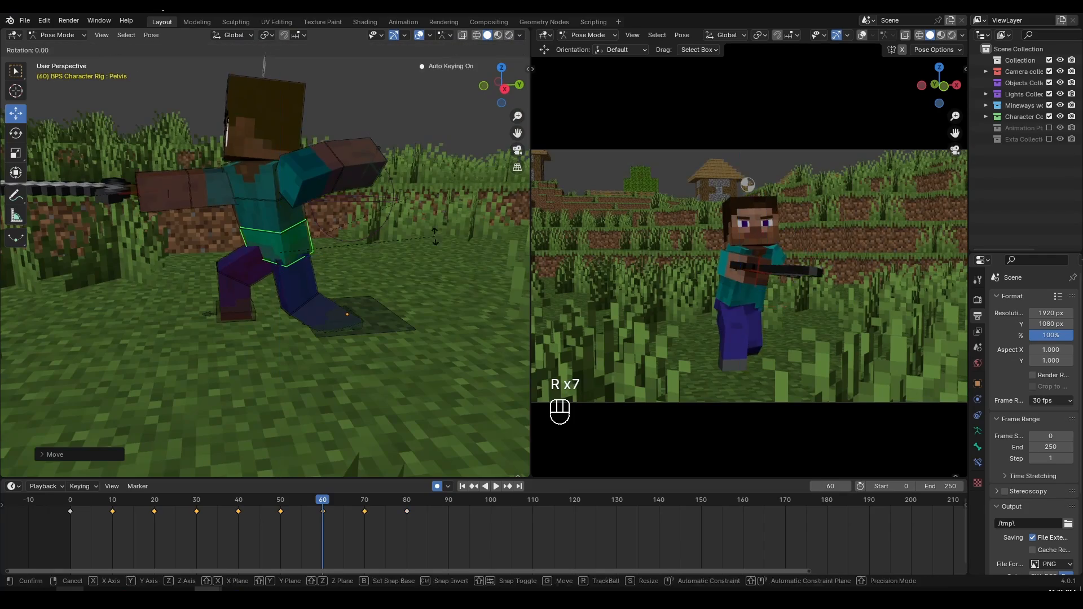
{"action": "key", "text": "x"}
{"action": "key", "text": "x"}
{"action": "left_click", "coordinate": [432, 249]}
Return to an earlier frame and play the animation to review the swing through the frame 60 pose.
{"action": "left_click_drag", "start_coordinate": [323, 506], "coordinate": [174, 505]}
{"action": "key", "text": "space"}
{"action": "left_click", "coordinate": [130, 500]}
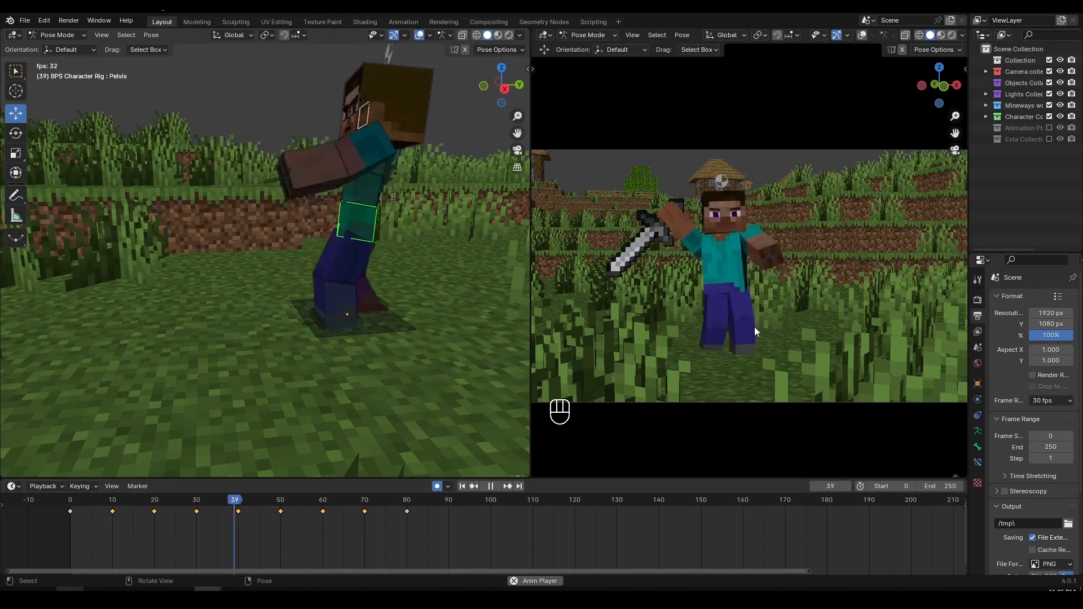
{"action": "key", "text": "space"}
{"action": "key", "text": "space"}
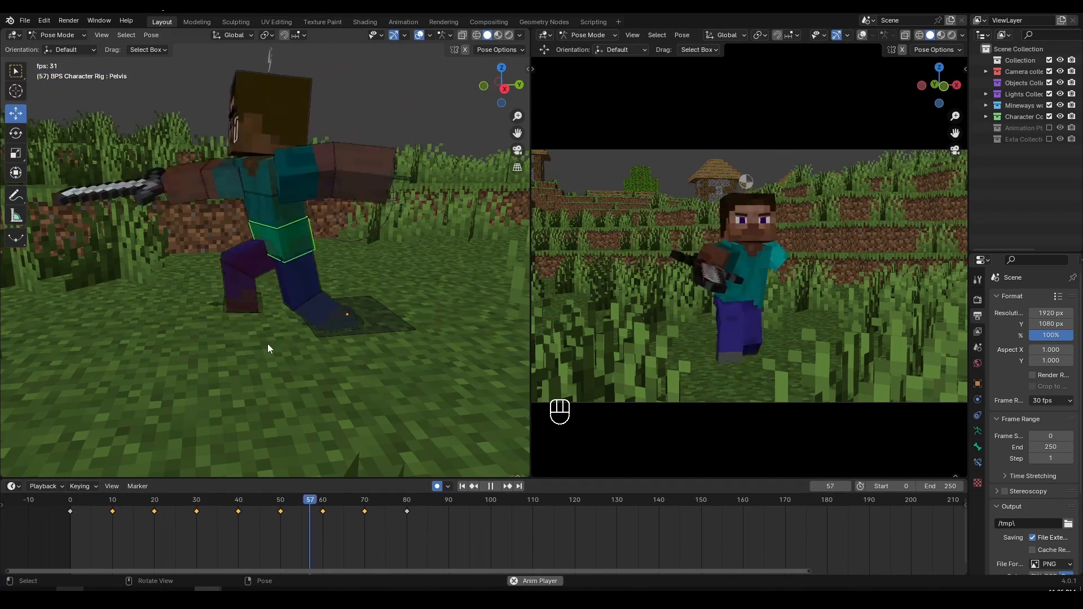
{"action": "key", "text": "space"}
Go to frame 70 and rotate the Pelvis around its local X axis.
{"action": "left_click_drag", "start_coordinate": [339, 505], "coordinate": [367, 524]}
{"action": "middle_click_drag", "start_coordinate": [378, 272], "coordinate": [370, 261]}
{"action": "key", "text": "r"}
{"action": "key", "text": "x"}
{"action": "key", "text": "x"}
{"action": "left_click", "coordinate": [355, 231]}
Rotate the Hip around its local X axis at frame 70.
{"action": "left_click", "coordinate": [328, 211]}
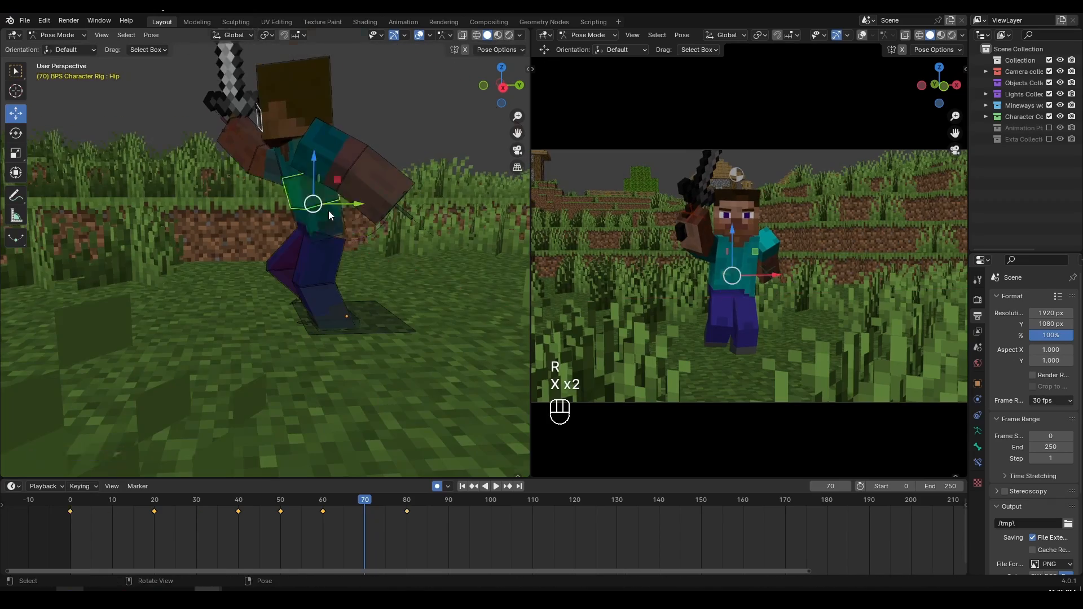
{"action": "scroll", "coordinate": [329, 216], "scroll_direction": "up", "scroll_amount": 2}
{"action": "key", "text": "r"}
{"action": "key", "text": "x"}
{"action": "key", "text": "x"}
{"action": "left_click", "coordinate": [486, 233]}
Rotate the Torso around its local X axis at frame 70.
{"action": "left_click", "coordinate": [389, 141]}
{"action": "middle_click_drag", "start_coordinate": [440, 209], "coordinate": [452, 271], "text": "shift"}
{"action": "key", "text": "r"}
{"action": "key", "text": "x"}
{"action": "key", "text": "x"}
{"action": "left_click", "coordinate": [457, 248]}
Rotate the Head around its local X axis and the Z axis at frame 70.
{"action": "middle_click_drag", "start_coordinate": [307, 135], "coordinate": [397, 321], "text": "shift"}
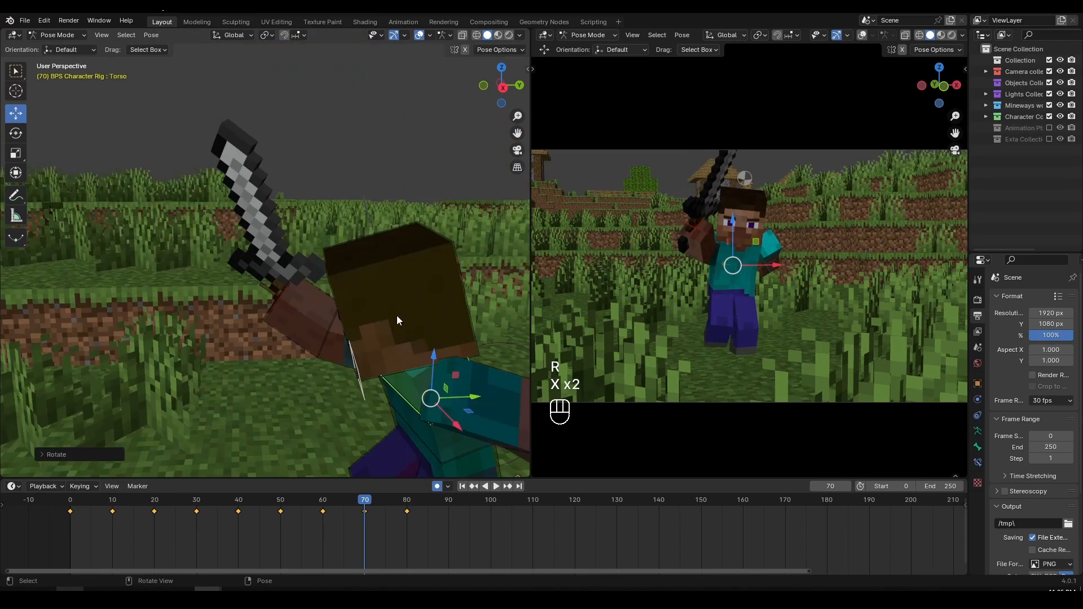
{"action": "left_click", "coordinate": [397, 321]}
{"action": "key", "text": "r"}
{"action": "key", "text": "x"}
{"action": "key", "text": "x"}
{"action": "middle_click_drag", "start_coordinate": [463, 325], "coordinate": [483, 327]}
{"action": "key", "text": "r"}
{"action": "key", "text": "z"}
Rotate the upper and lower bones of the sword arm freely at frame 70.
{"action": "left_click", "coordinate": [355, 333]}
{"action": "key", "text": "r"}
{"action": "key", "text": "r"}
{"action": "left_click", "coordinate": [308, 313]}
{"action": "key", "text": "r"}
{"action": "key", "text": "r"}
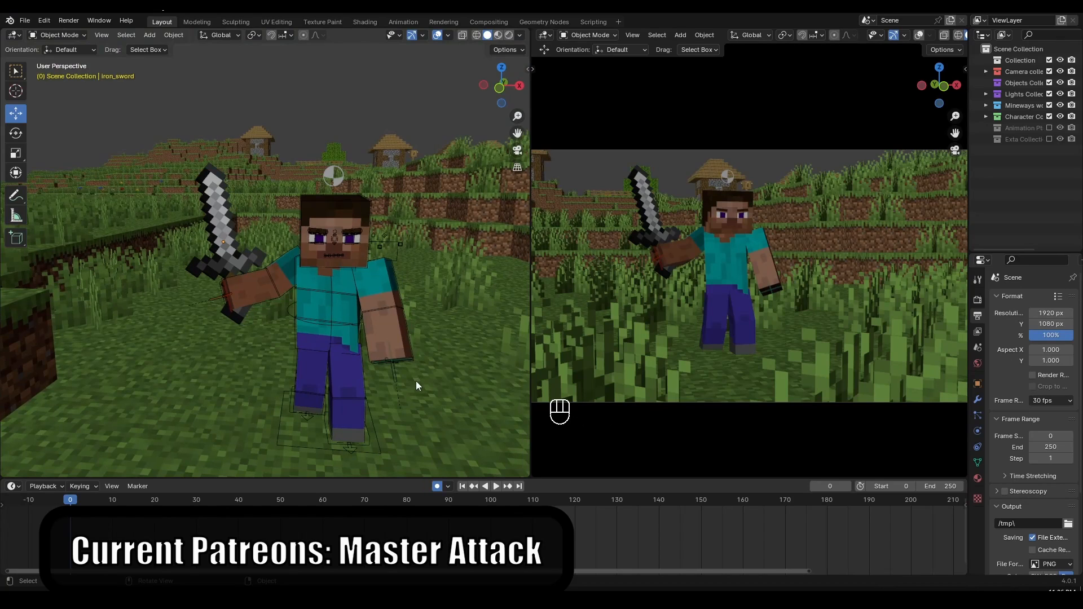
Select the BPS Character Rig in Object Mode and scrub the timeline to frame 79 to check the animation.
{"action": "left_click", "coordinate": [398, 327]}
{"action": "left_click", "coordinate": [391, 306]}
{"action": "left_click_drag", "start_coordinate": [359, 501], "coordinate": [400, 503]}
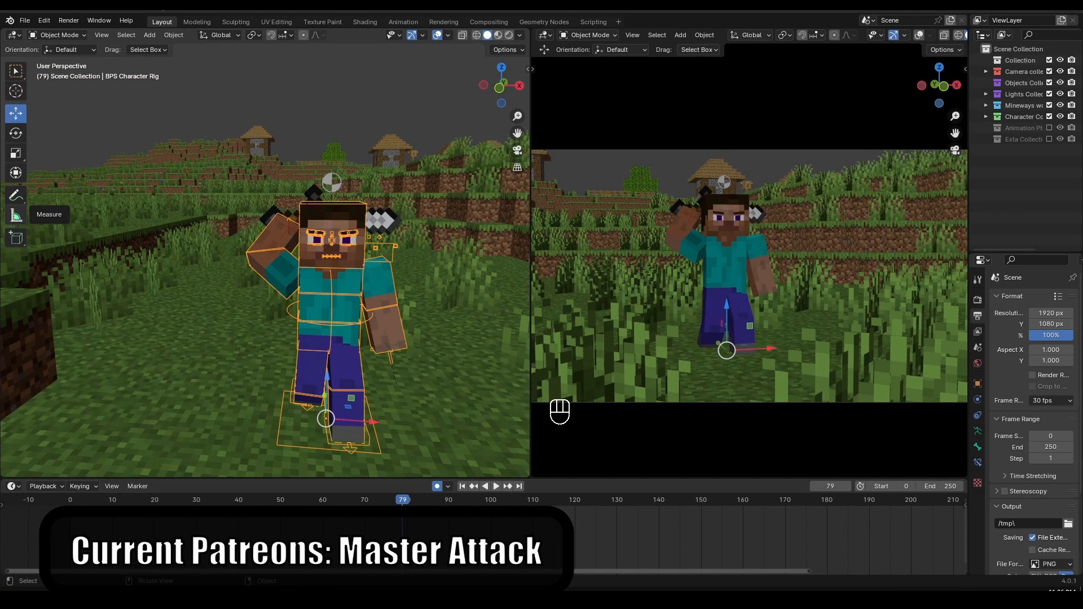